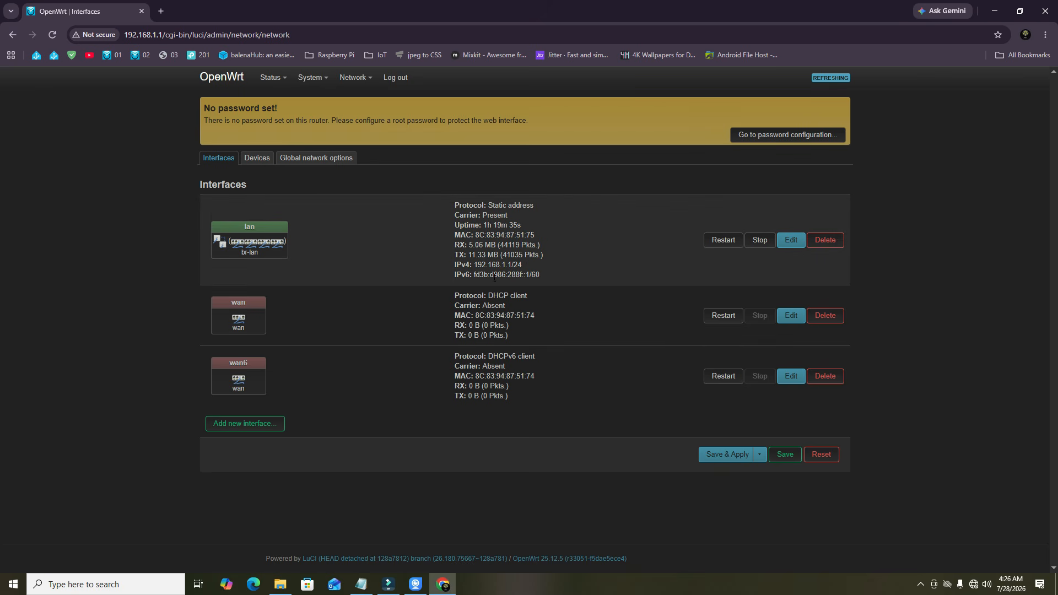
Switch to Notepad and add the address 192.168.1.1 on its own line below Mode 1 in the setup guide
left_click_drag(474, 265, 511, 265)
left_click(361, 585)
left_click(224, 182)
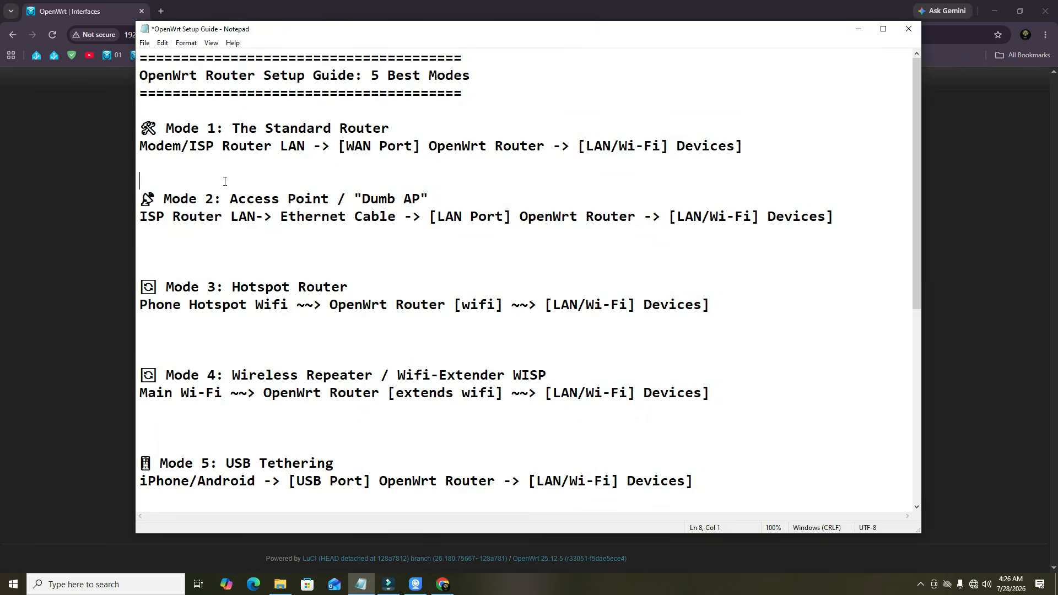
key("Return")
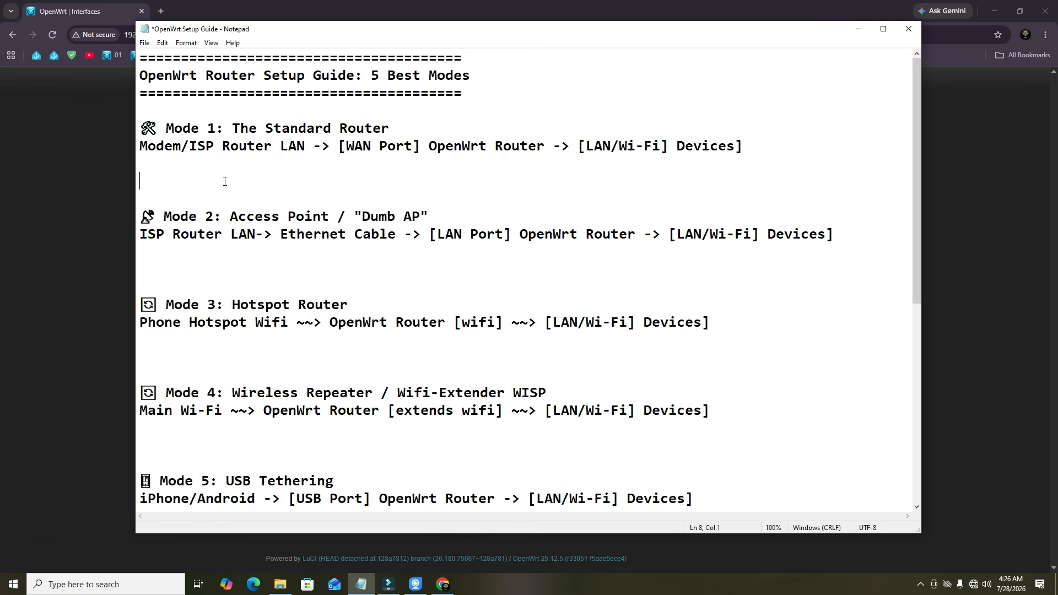
type("192.168.1.1")
key("Return")
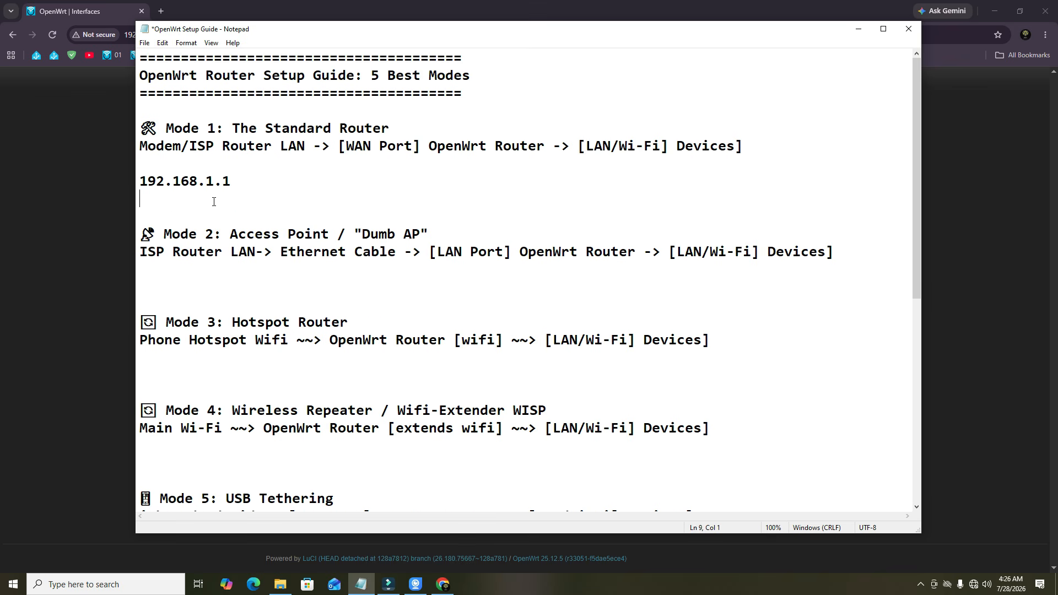
left_click_drag(240, 184, 141, 182)
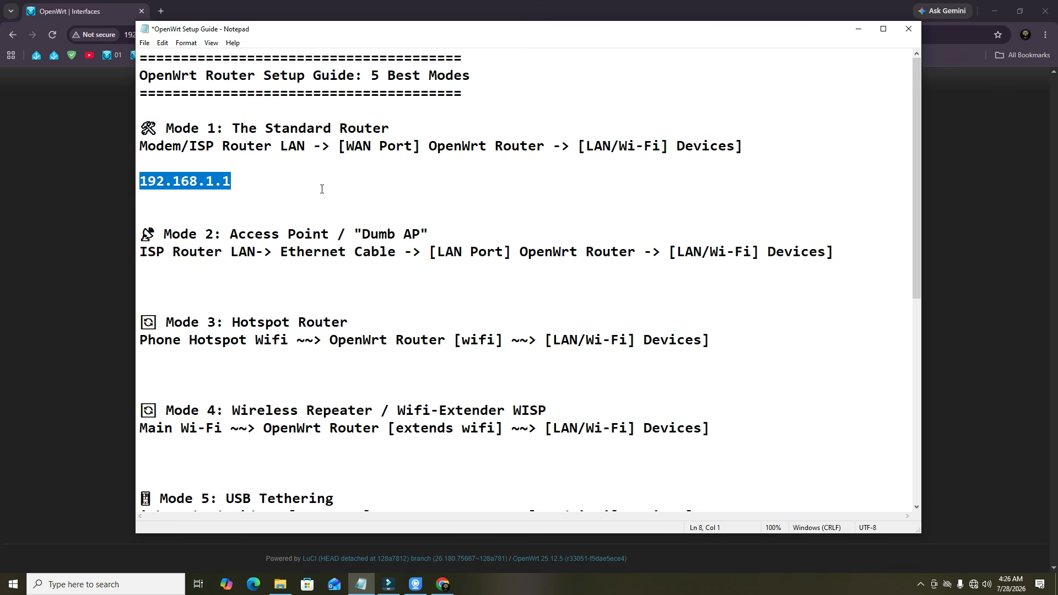
left_click(118, 219)
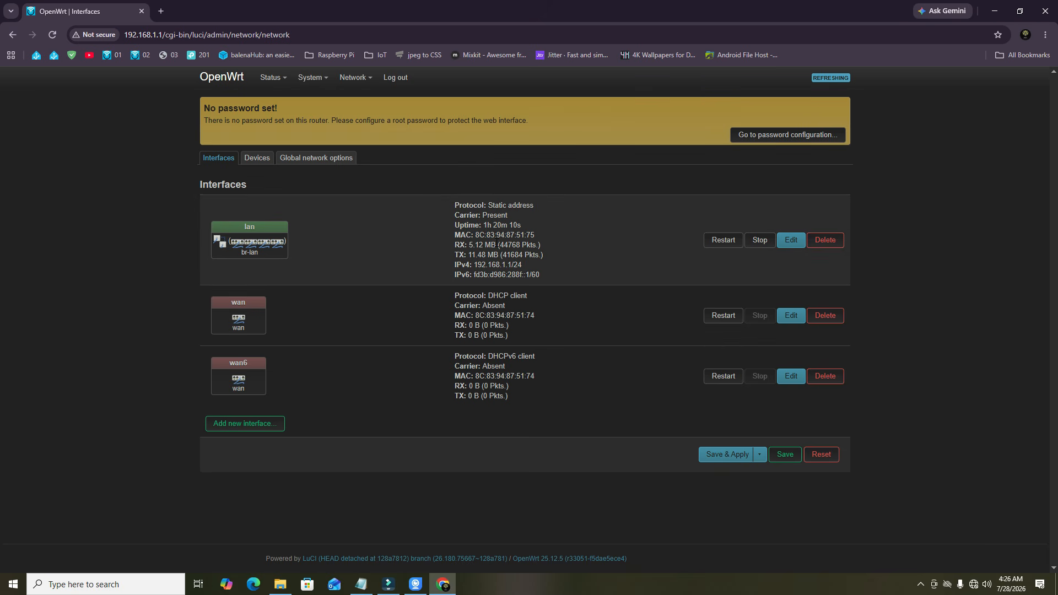
Replace the lan interface's IPv4 address with 192.168.2.1/24, leaving the IPv4 gateway empty, and save the interface settings
left_click_drag(511, 265, 474, 265)
left_click(792, 245)
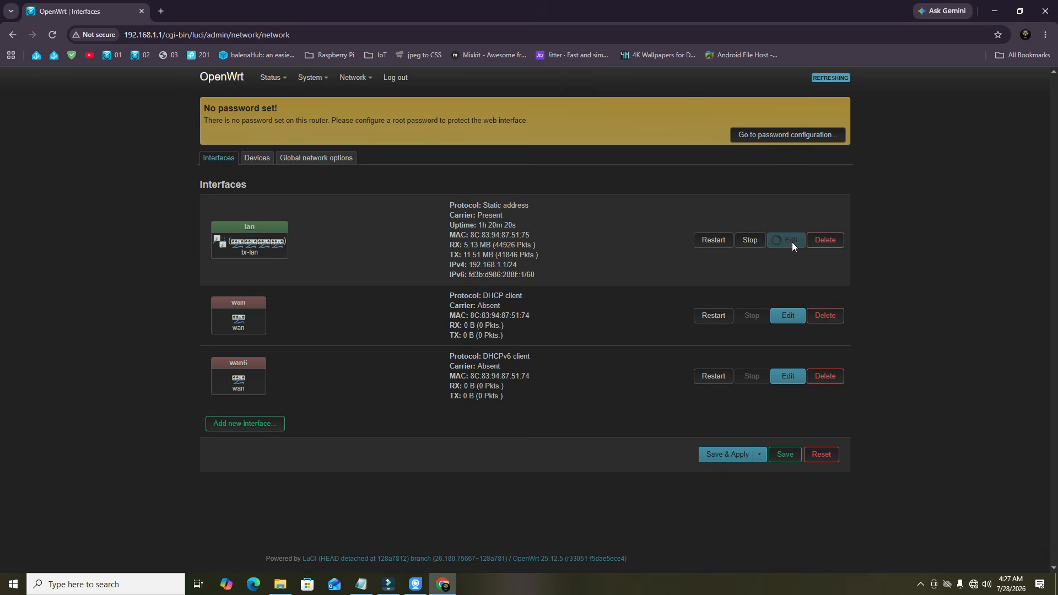
scroll(591, 236, "down", 1)
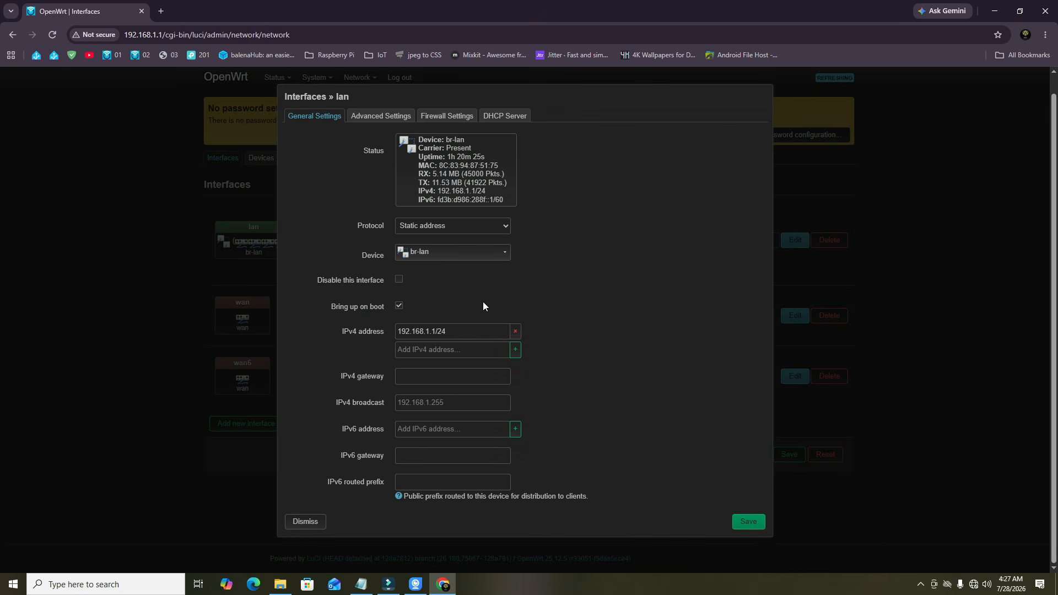
left_click(516, 333)
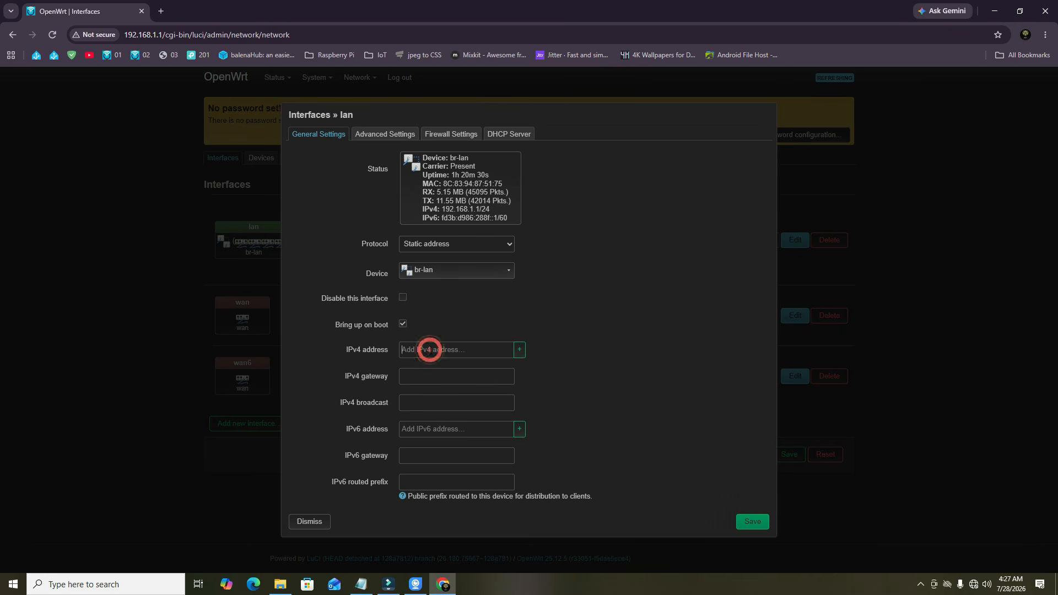
left_click(424, 349)
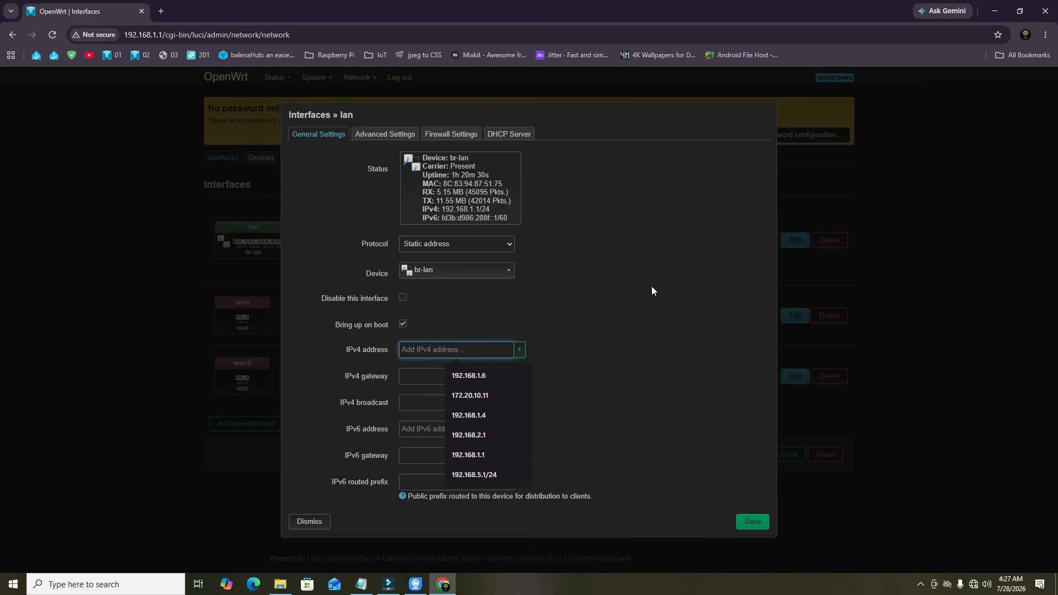
type("192.168")
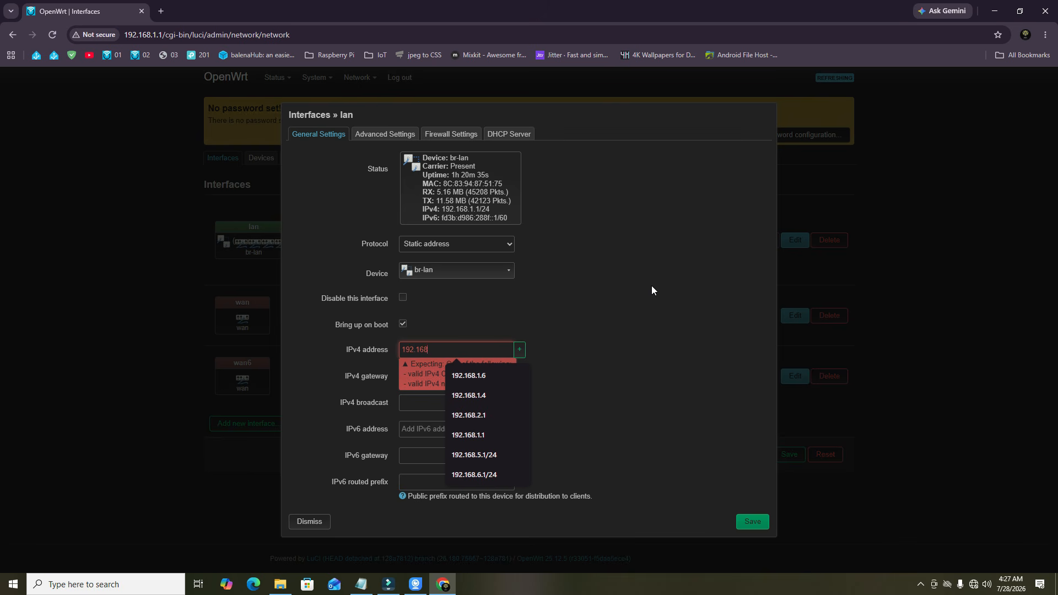
type(".2")
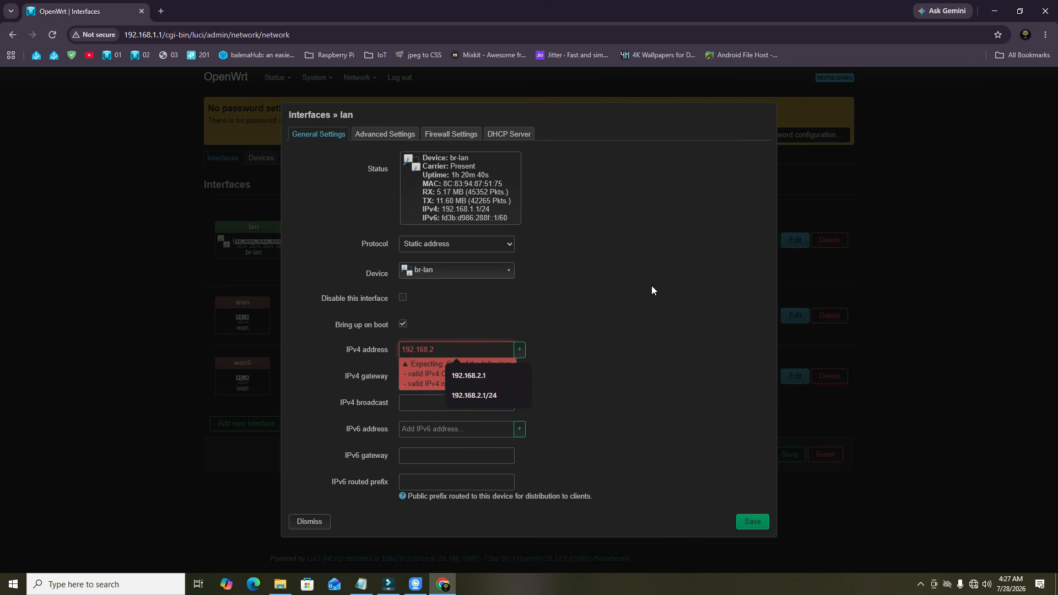
type(".1")
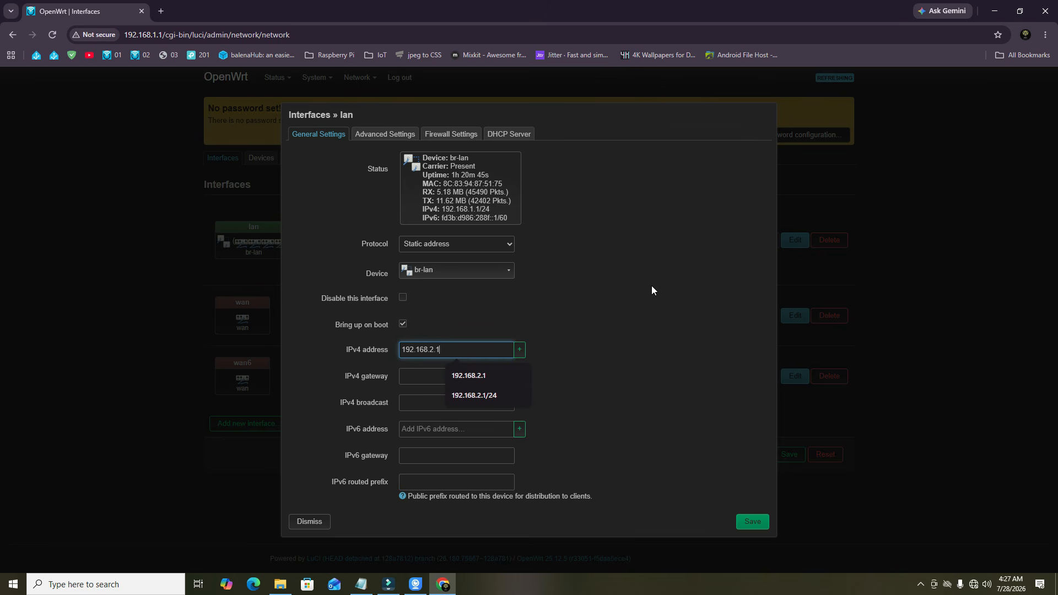
type("/24")
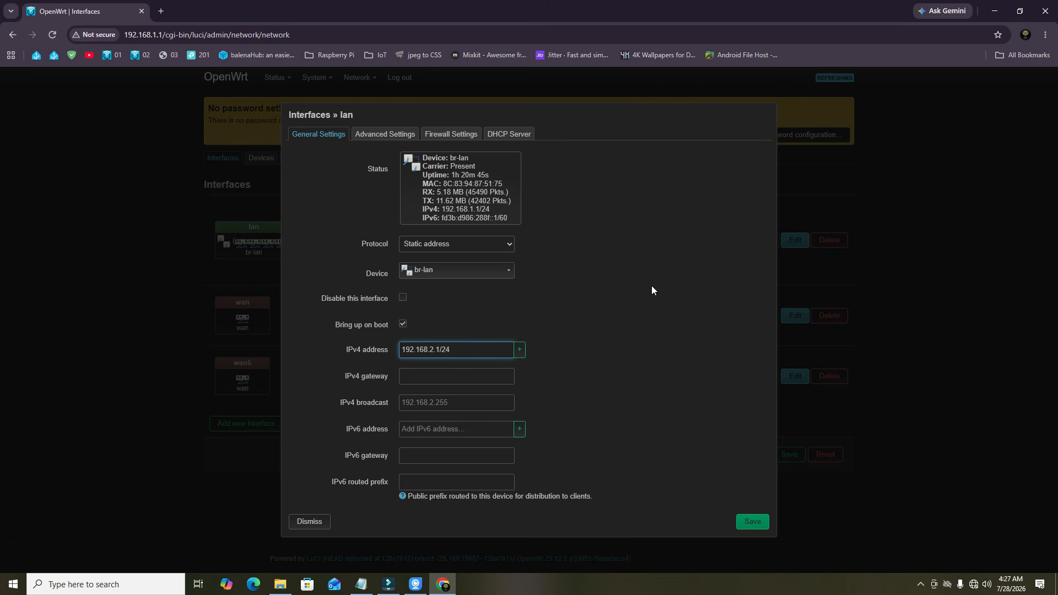
left_click(638, 291)
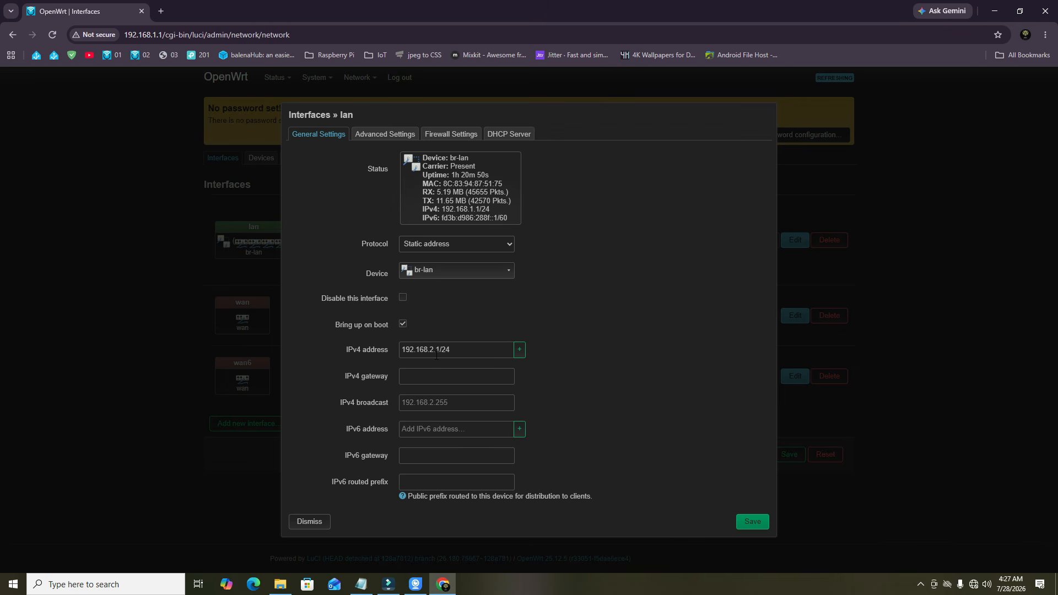
left_click(433, 377)
left_click(585, 377)
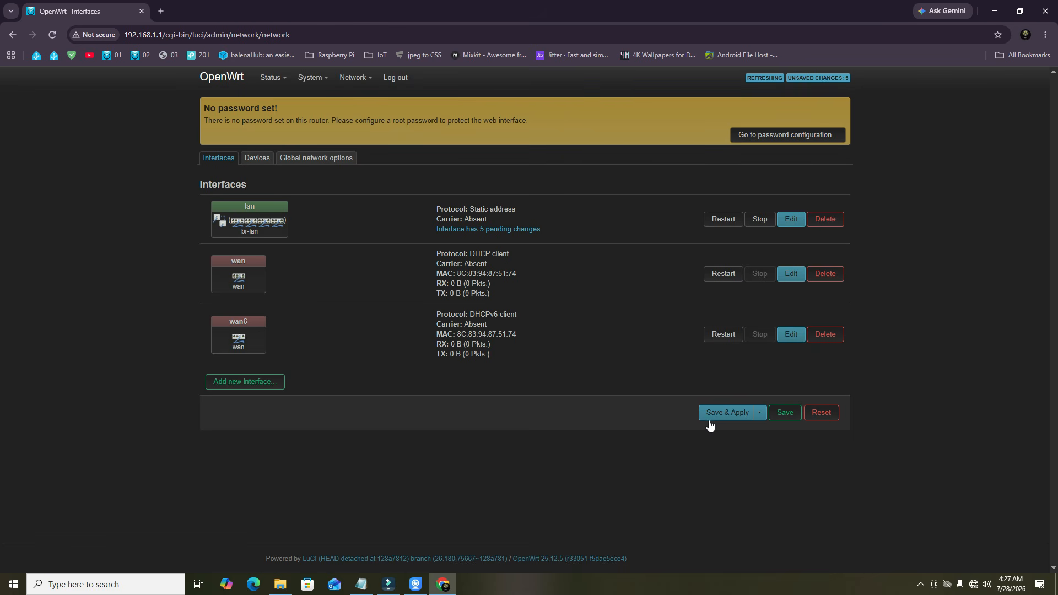
Switch to the iVCam camera view to examine the cable connections on the router's ports
left_click(416, 584)
left_click_drag(859, 332, 767, 257)
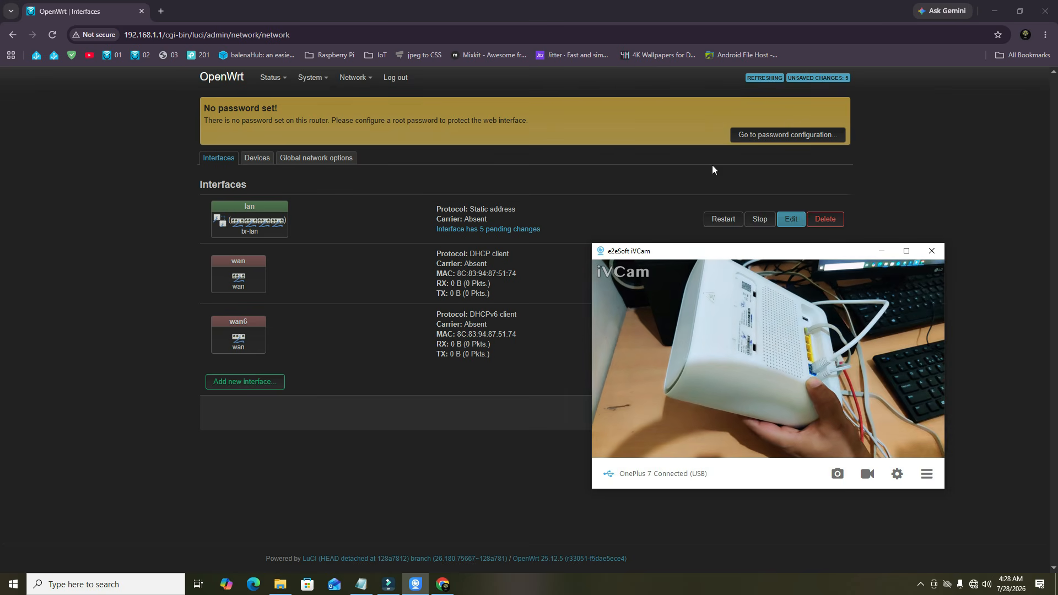
left_click(508, 470)
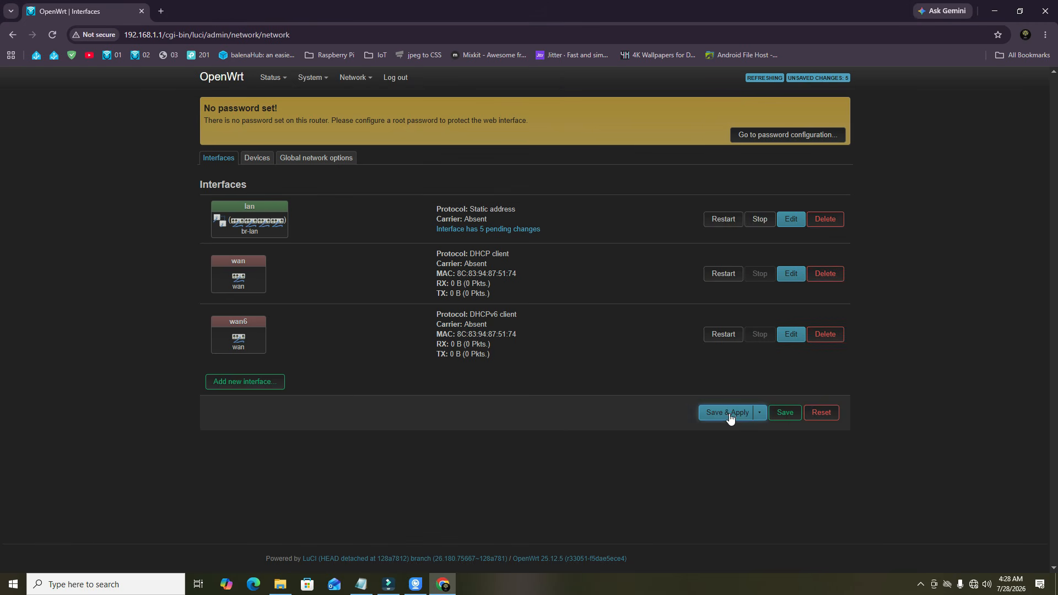
Apply the pending lan interface changes and open the router at 192.168.2.1 in a new tab, closing the old one
left_click(711, 413)
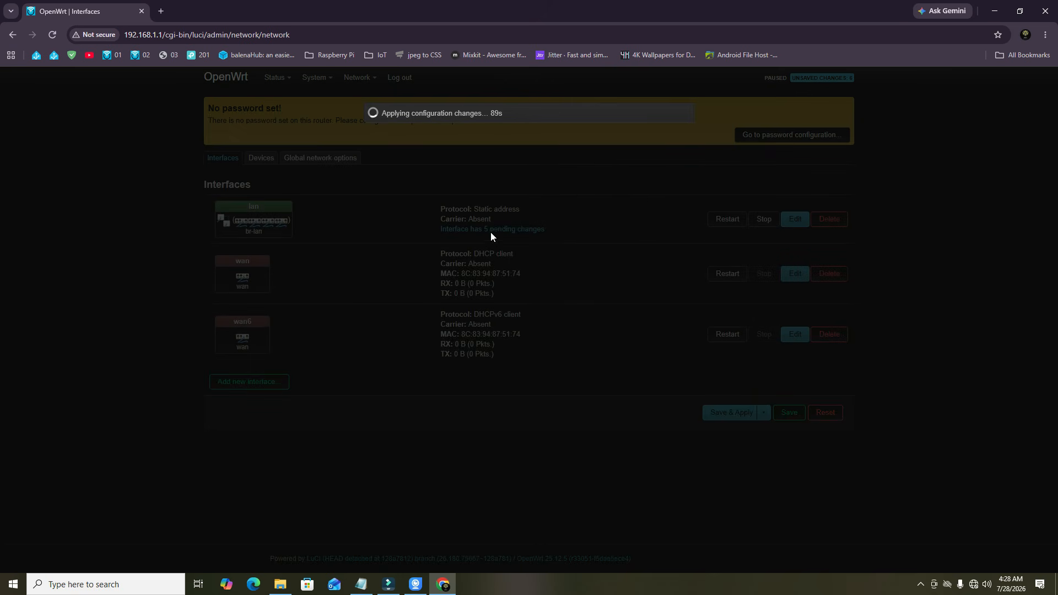
left_click(161, 11)
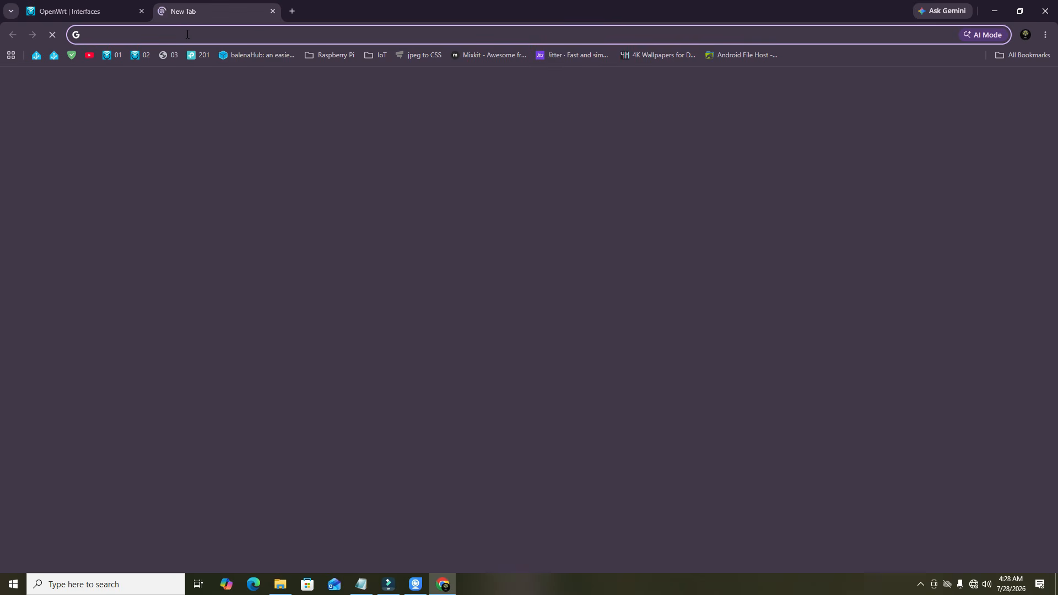
type("192.168.2.1")
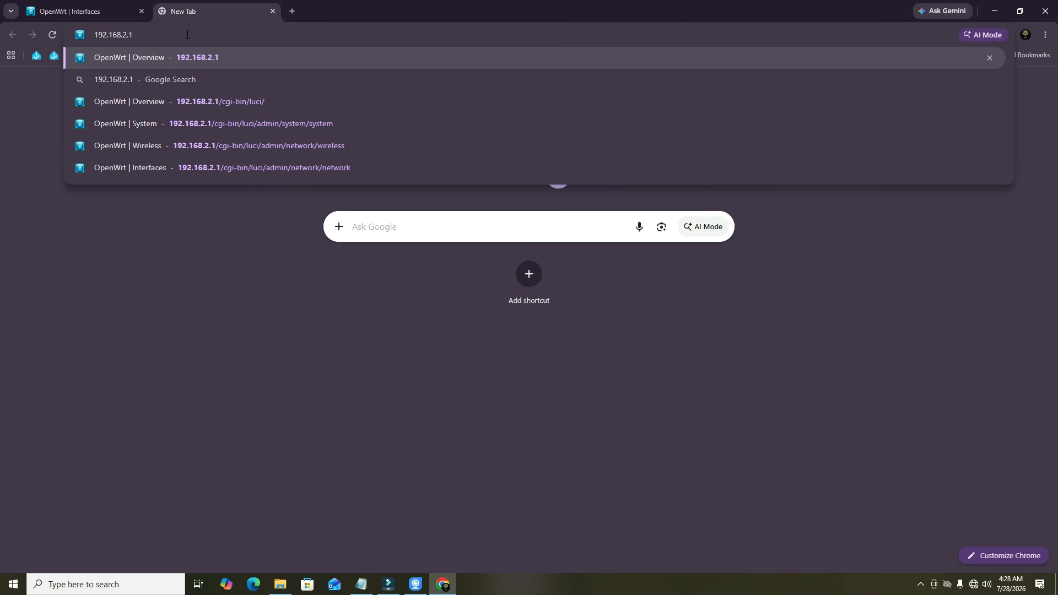
key("Return")
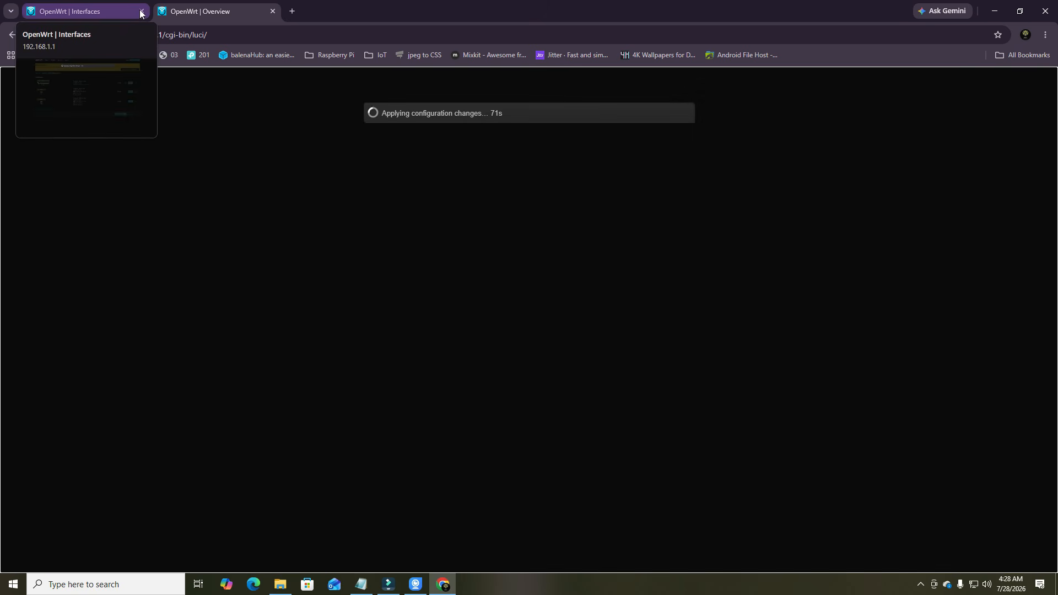
left_click(141, 11)
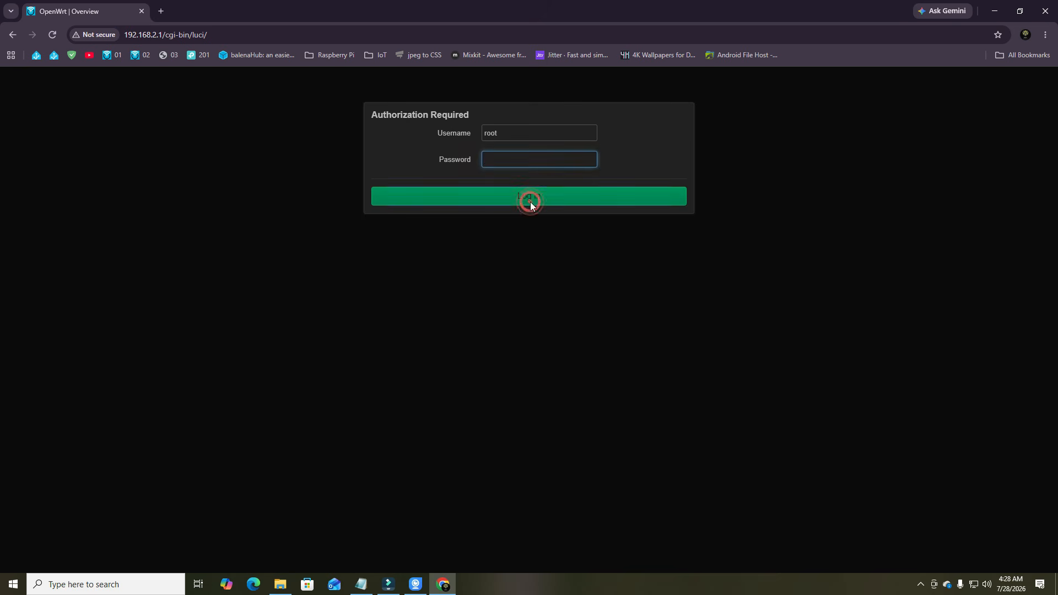
Log in to the router as root with a blank password and open the network interfaces page
left_click(530, 202)
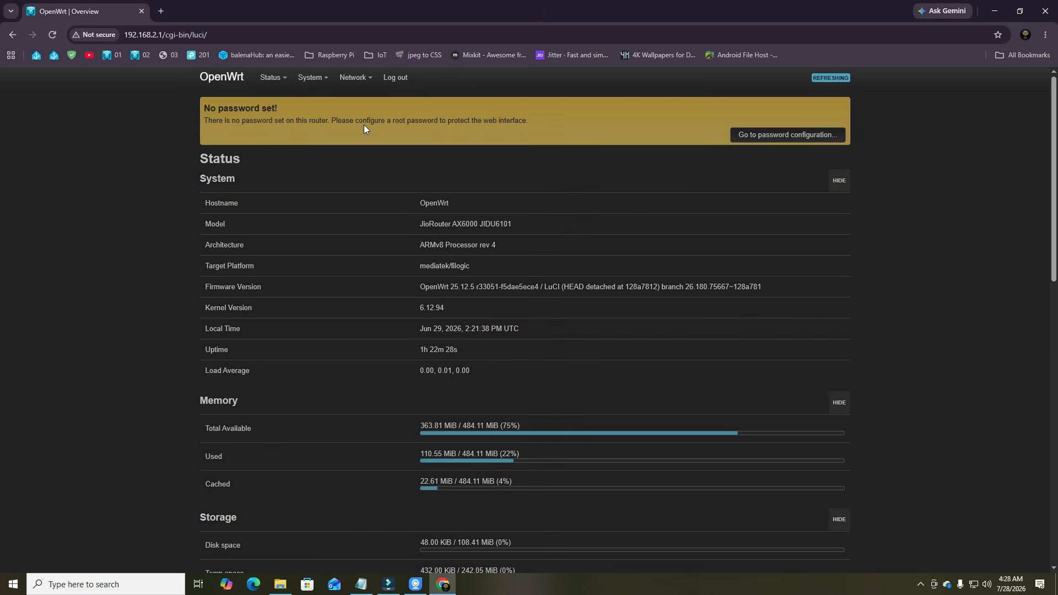
mouse_move(352, 77)
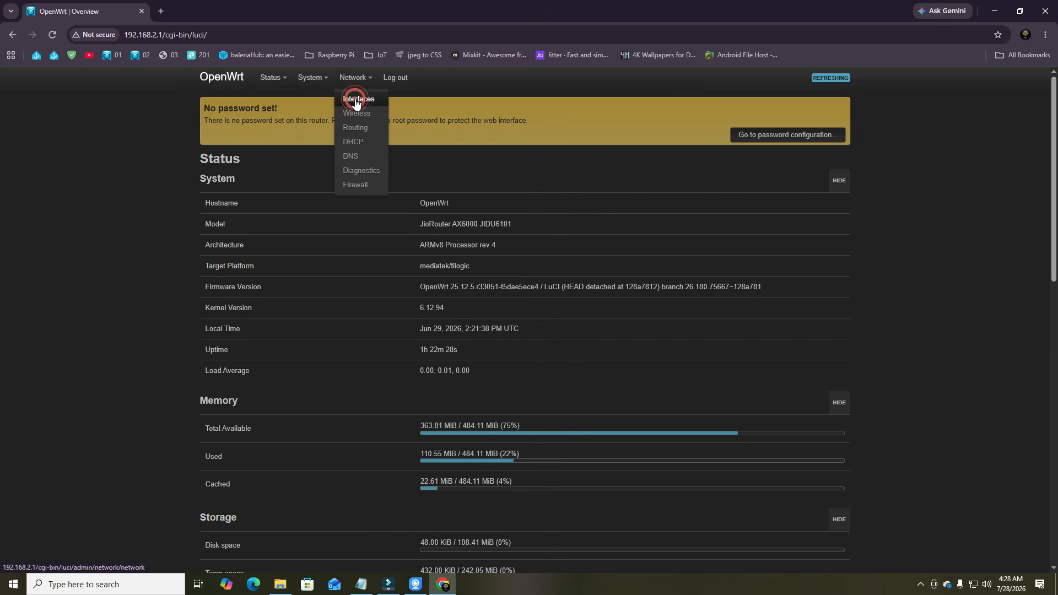
left_click(355, 101)
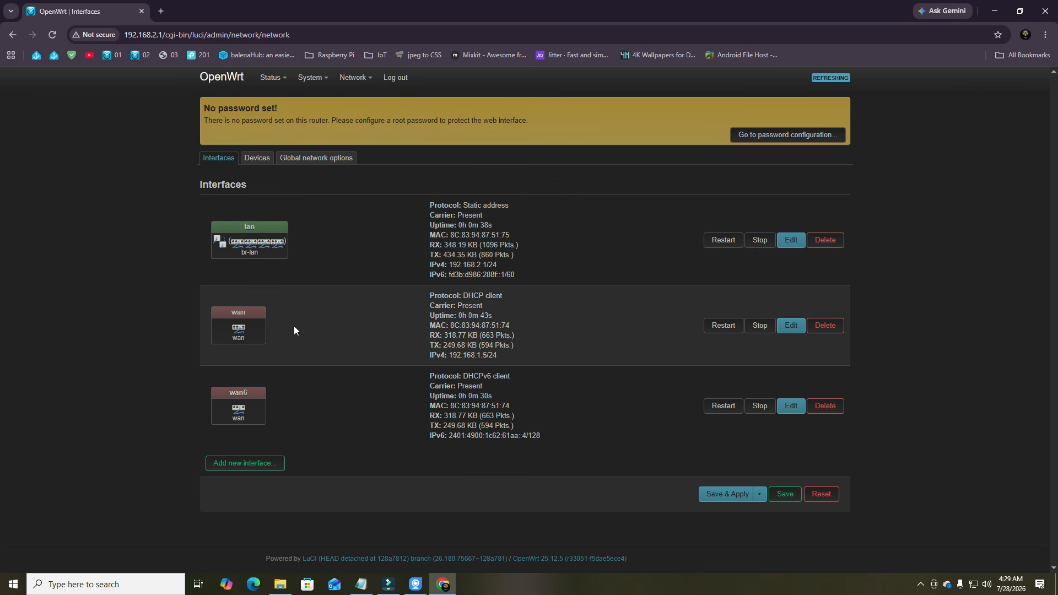
Compare the IPv4 addresses of the wan and lan interfaces to check that their subnets differ
left_click_drag(447, 355, 487, 359)
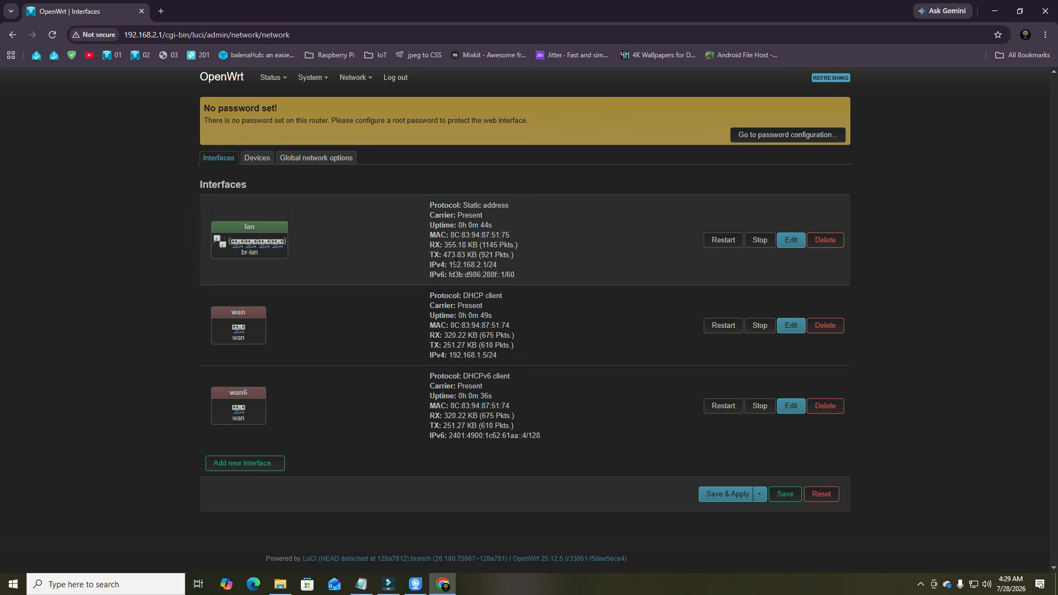
left_click_drag(450, 264, 482, 265)
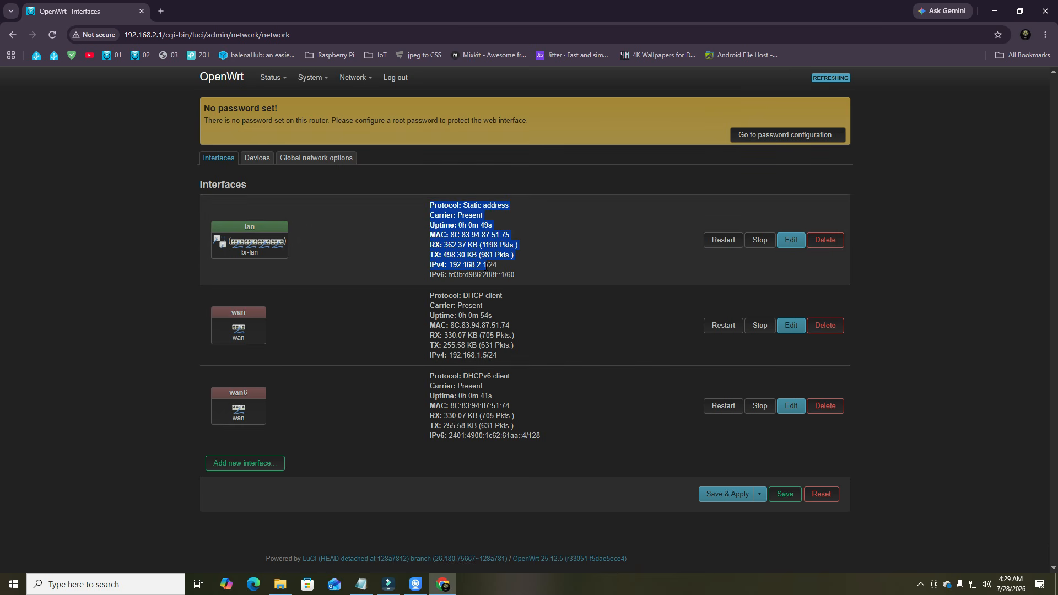
left_click(538, 266)
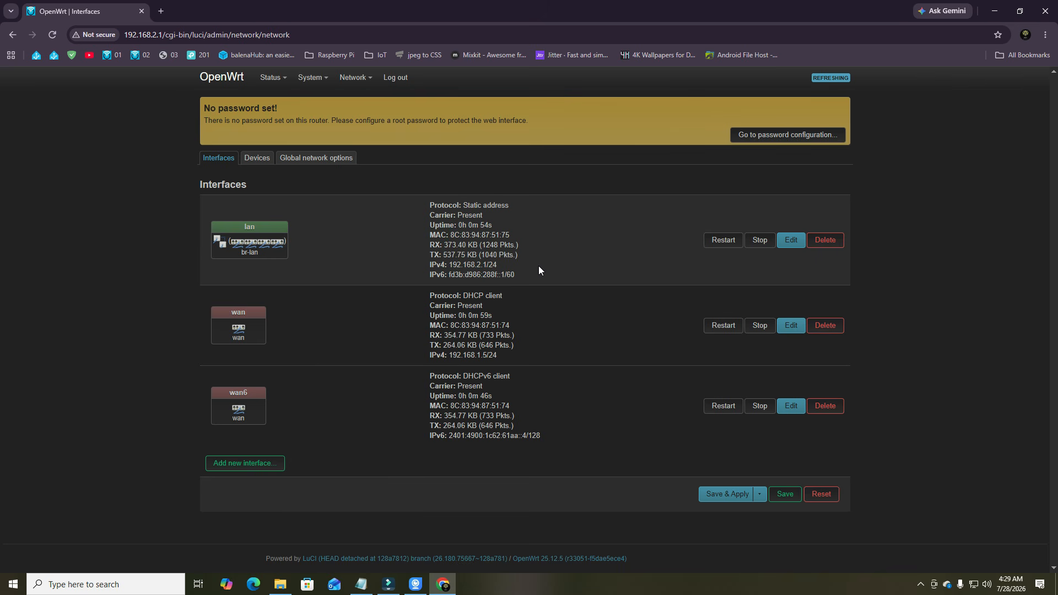
double_click(452, 265)
left_click_drag(430, 203, 475, 265)
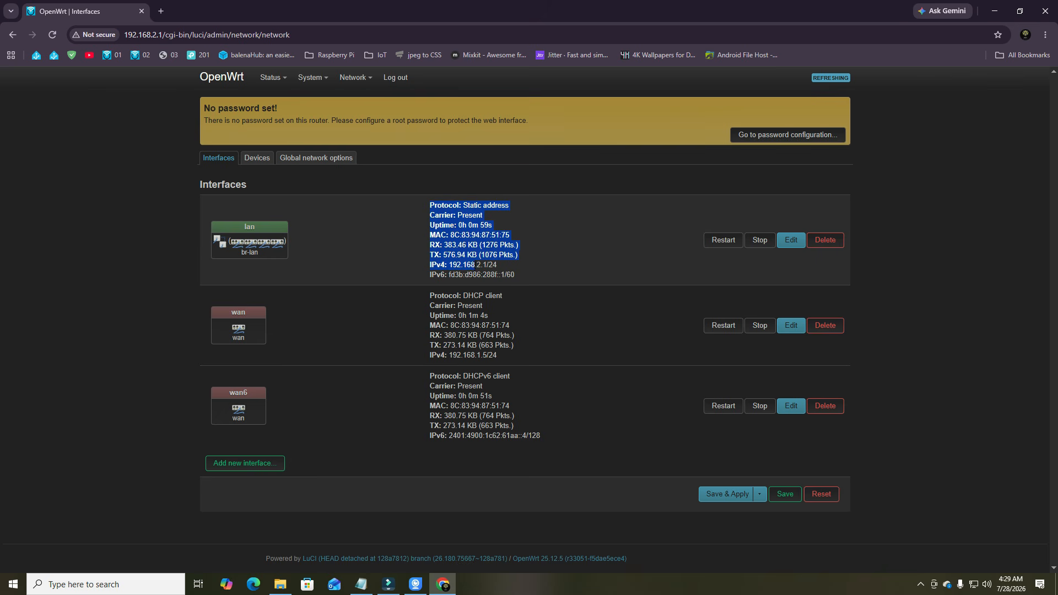
left_click(592, 263)
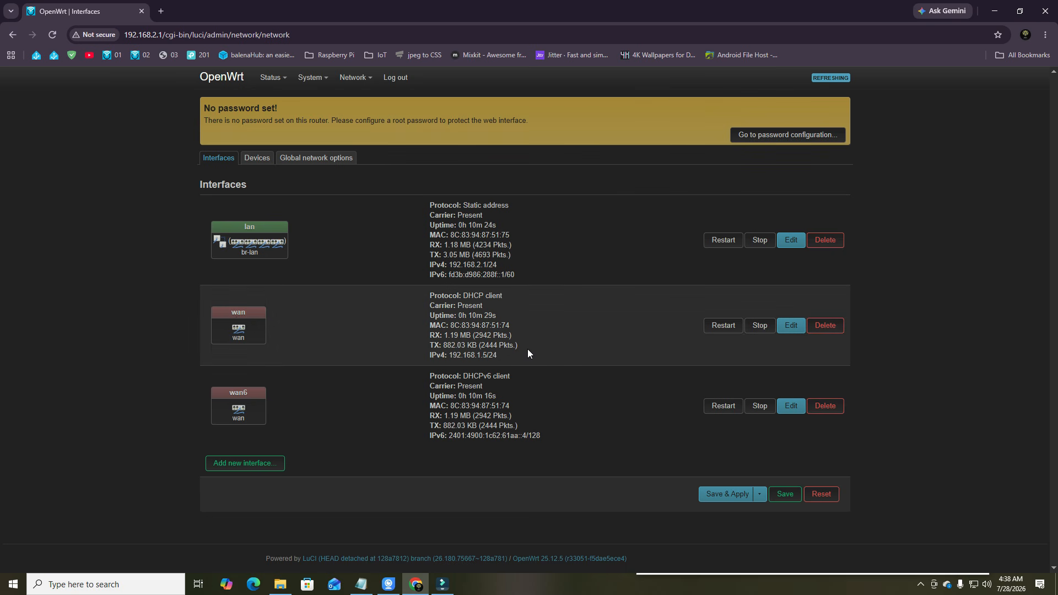
Switch the wan interface's protocol to PPPoE and confirm the protocol change
left_click(794, 328)
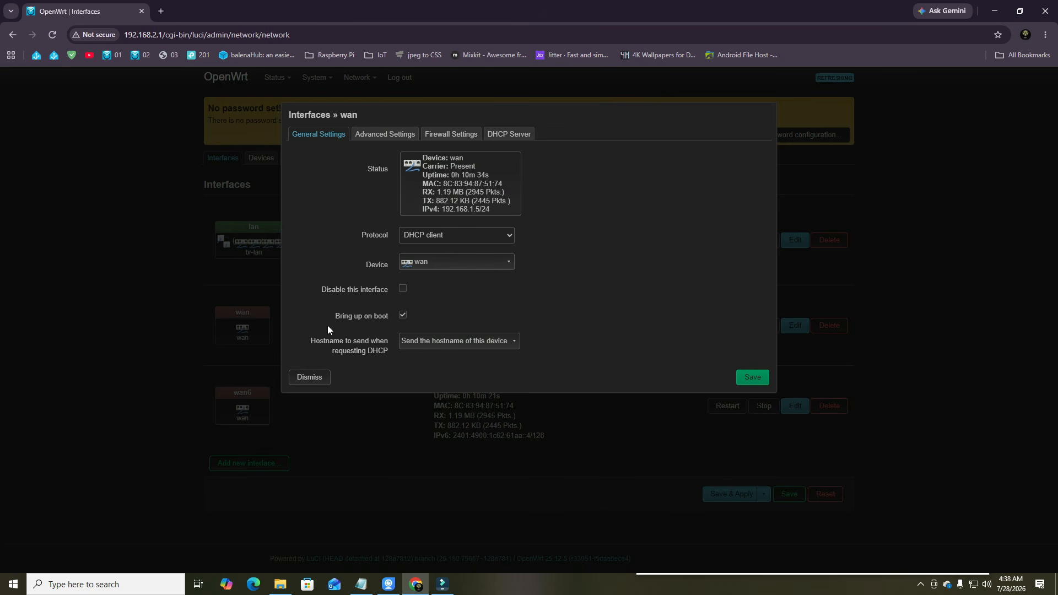
left_click(459, 235)
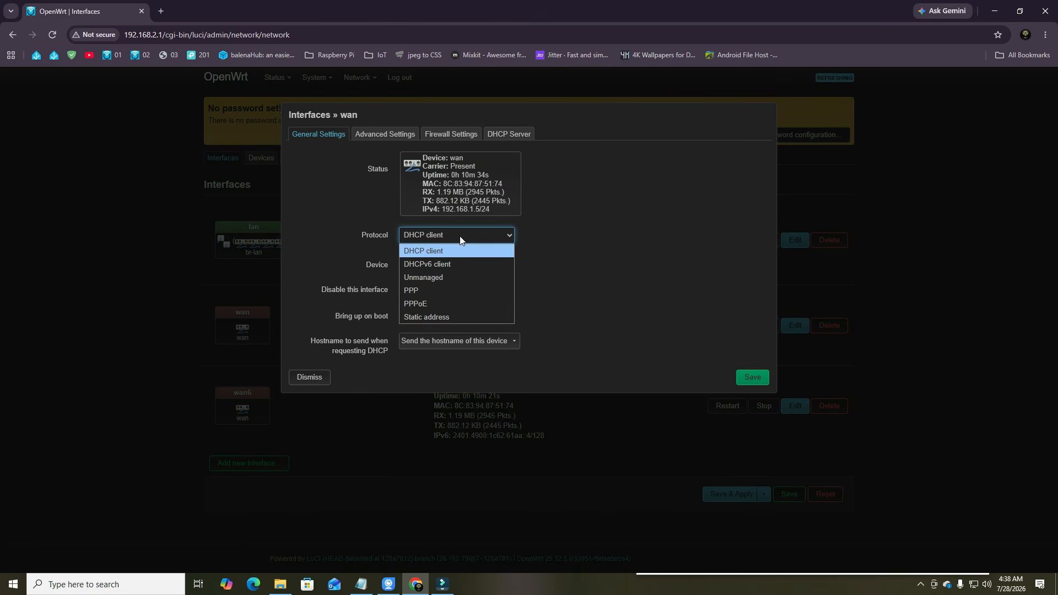
left_click(443, 304)
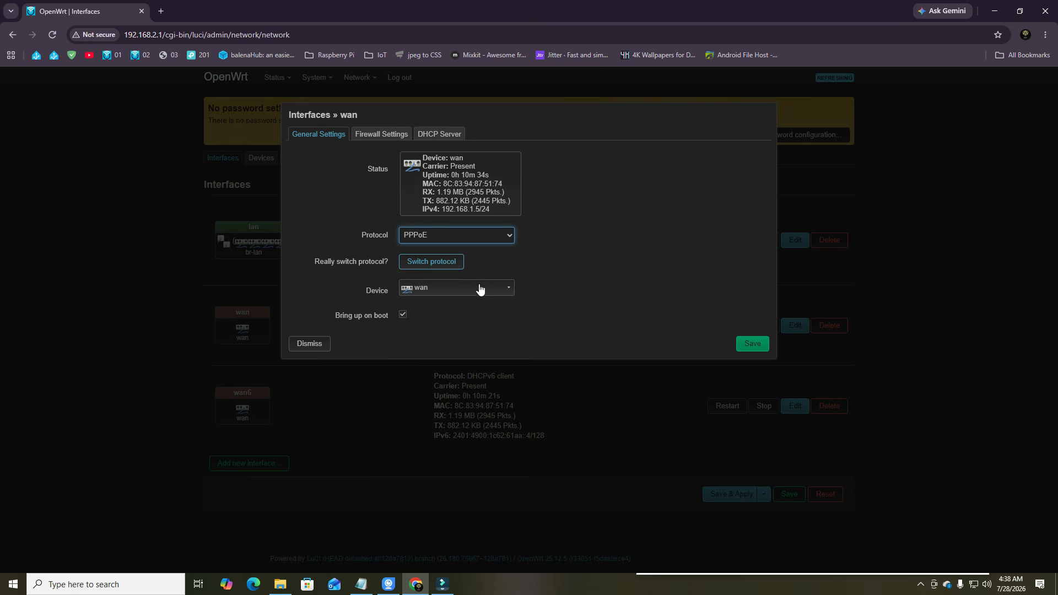
left_click(430, 261)
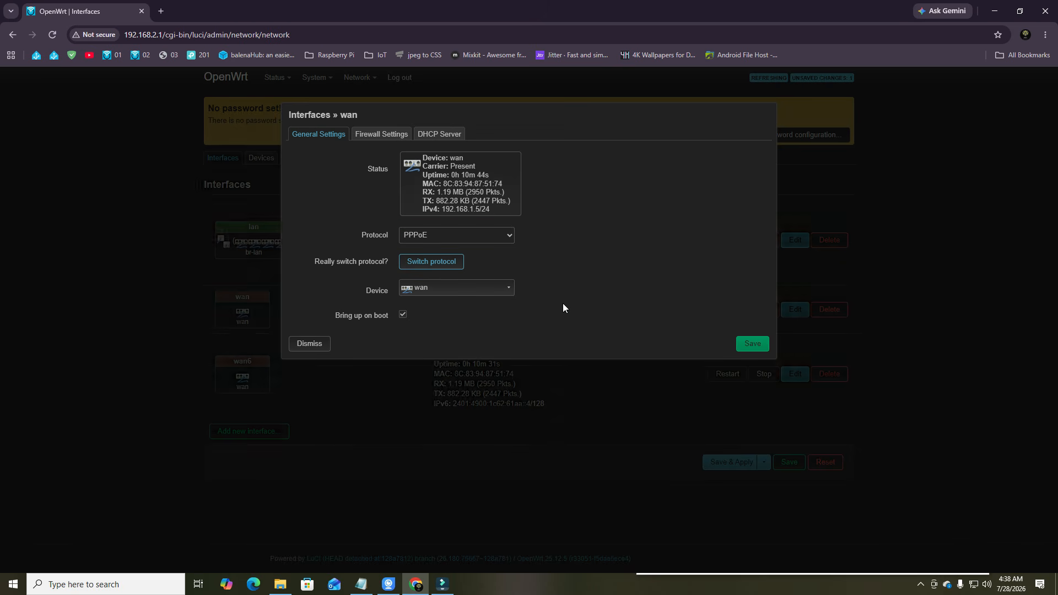
Go through wan's PPPoE fields: PAP/CHAP username and password, Access Concentrator, AC MAC Address and Service Name, leaving them empty
left_click(430, 342)
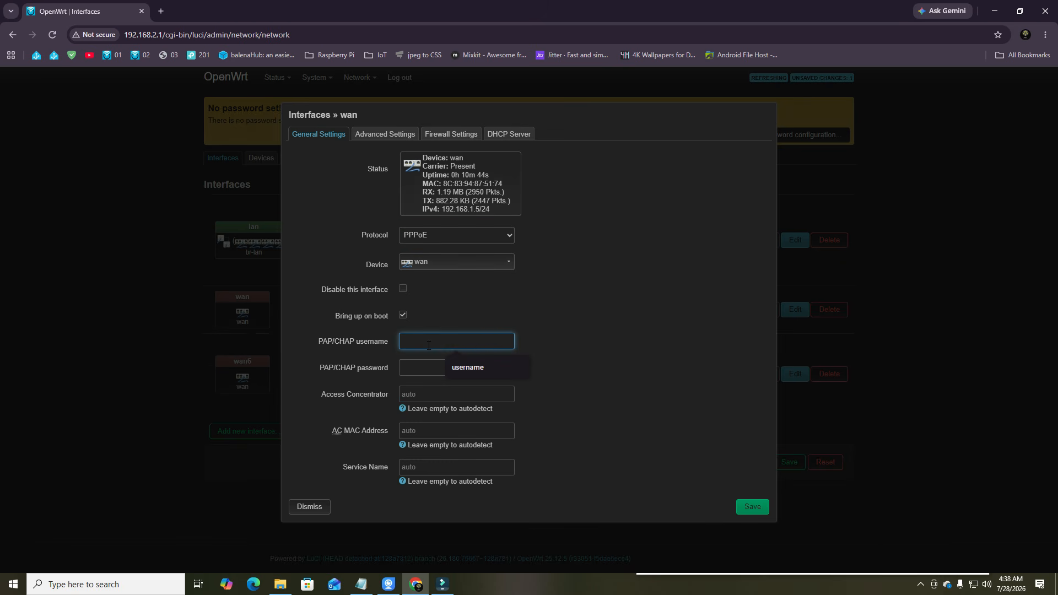
left_click(420, 368)
left_click(418, 395)
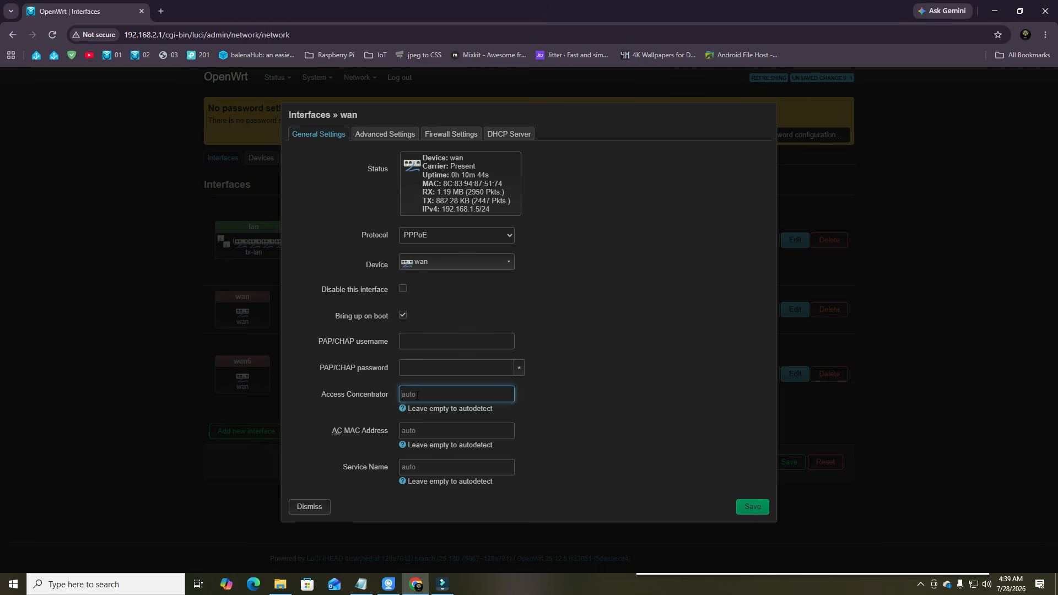
left_click(416, 429)
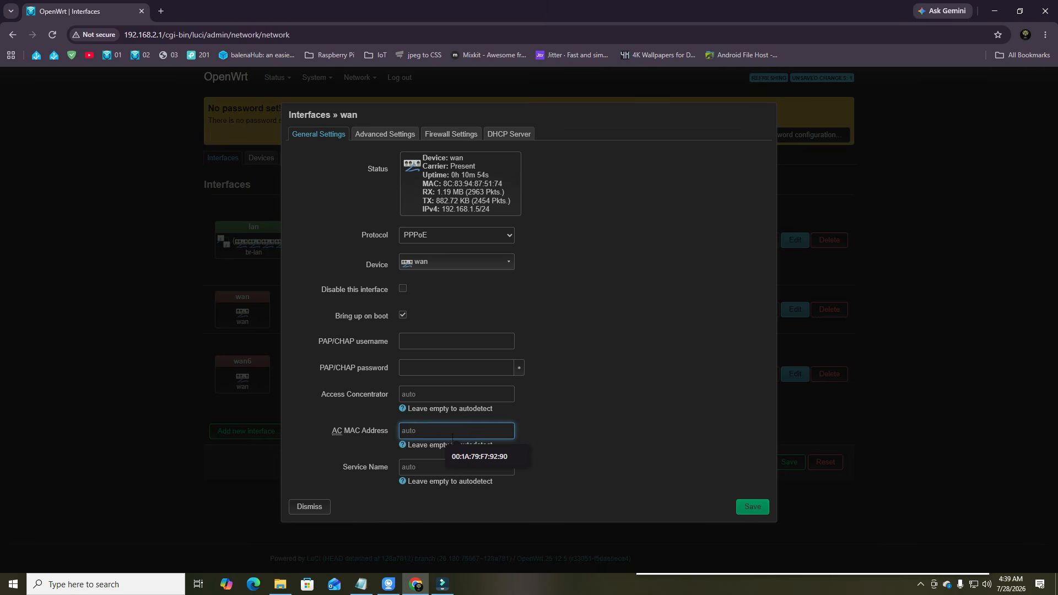
left_click(582, 432)
left_click(415, 470)
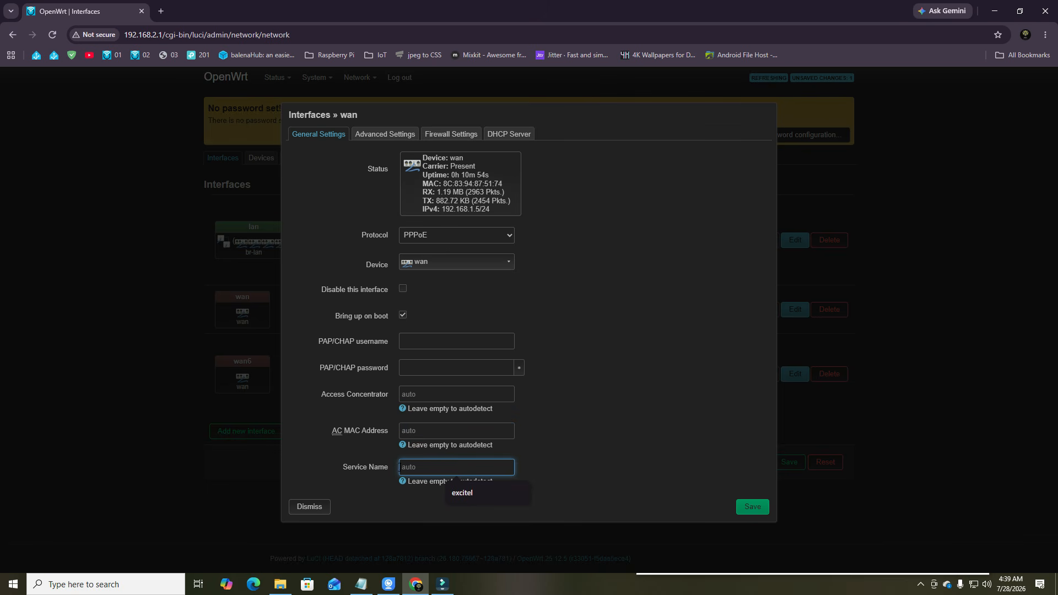
Save the wan interface's PPPoE settings and open the list of unsaved changes
left_click(752, 509)
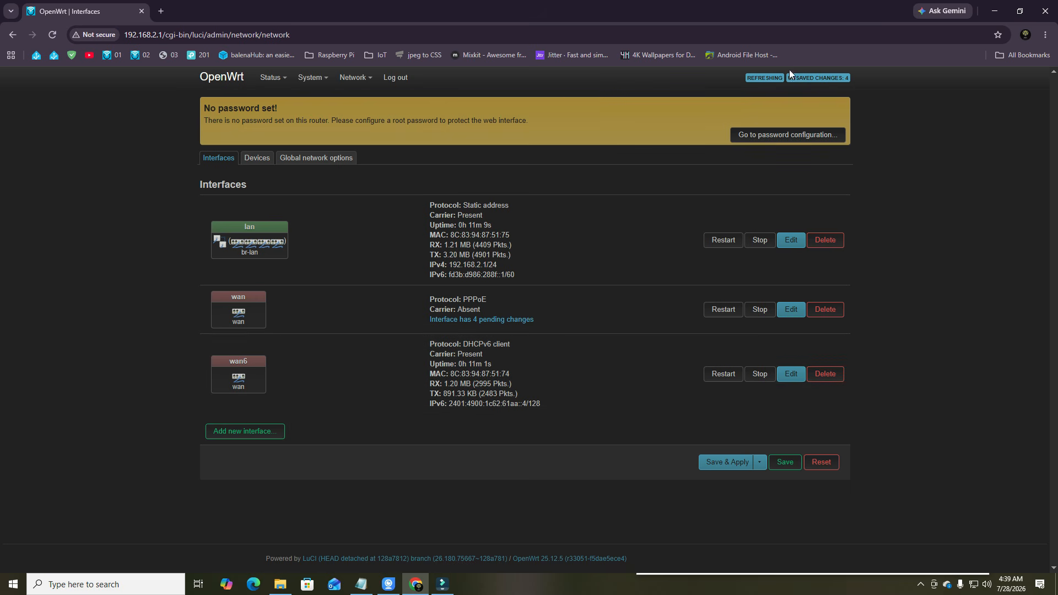
left_click(817, 78)
left_click(414, 243)
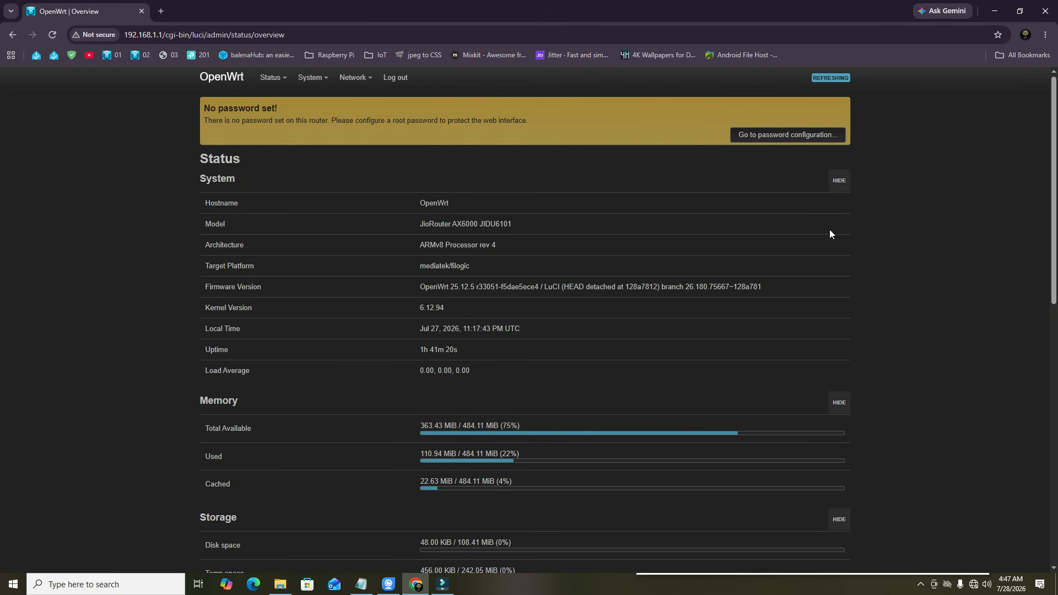
Switch to the OpenWrt Setup Guide in Notepad, examine the Mode 2 Access Point cabling path, and minimize the guide
left_click(361, 584)
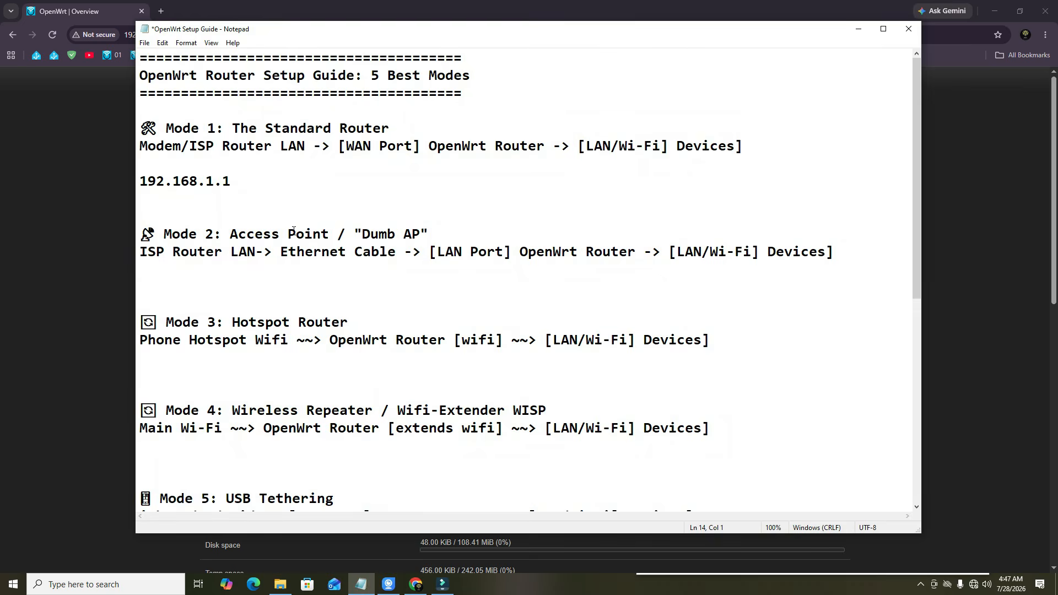
left_click_drag(228, 234, 327, 235)
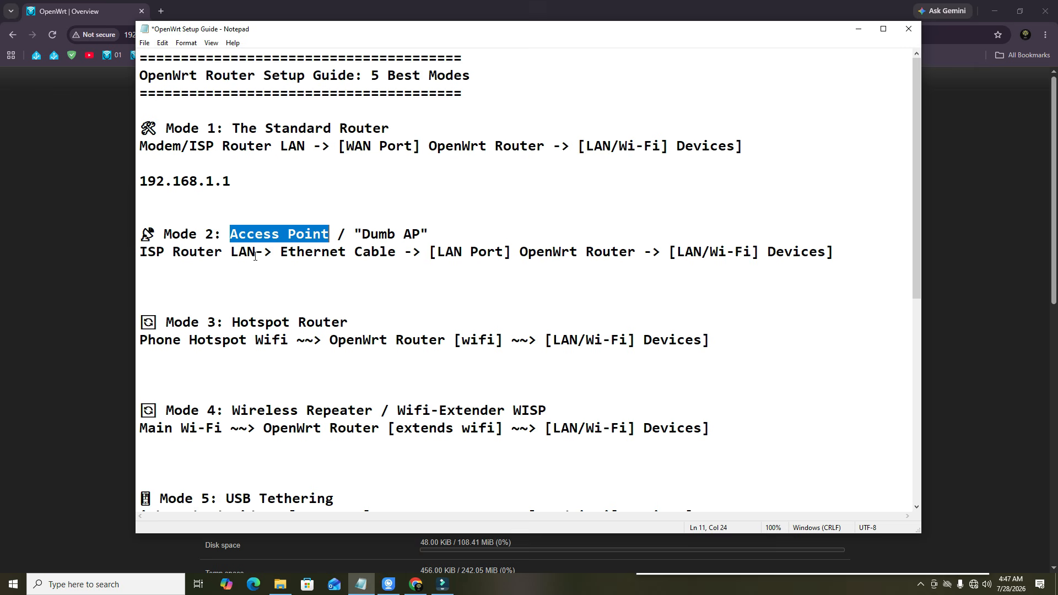
left_click_drag(255, 257, 235, 255)
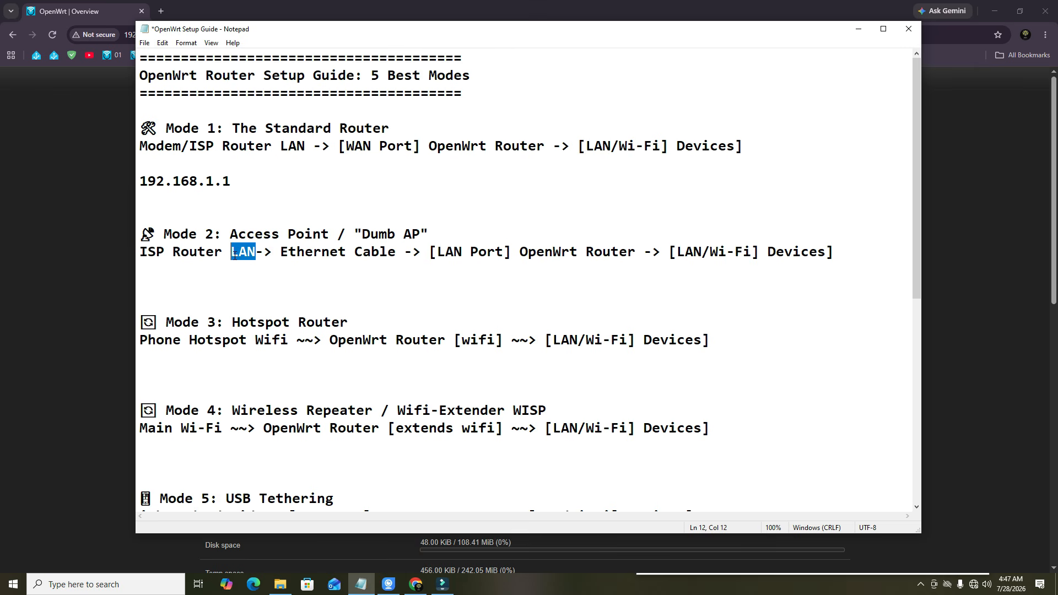
left_click_drag(546, 147, 537, 147)
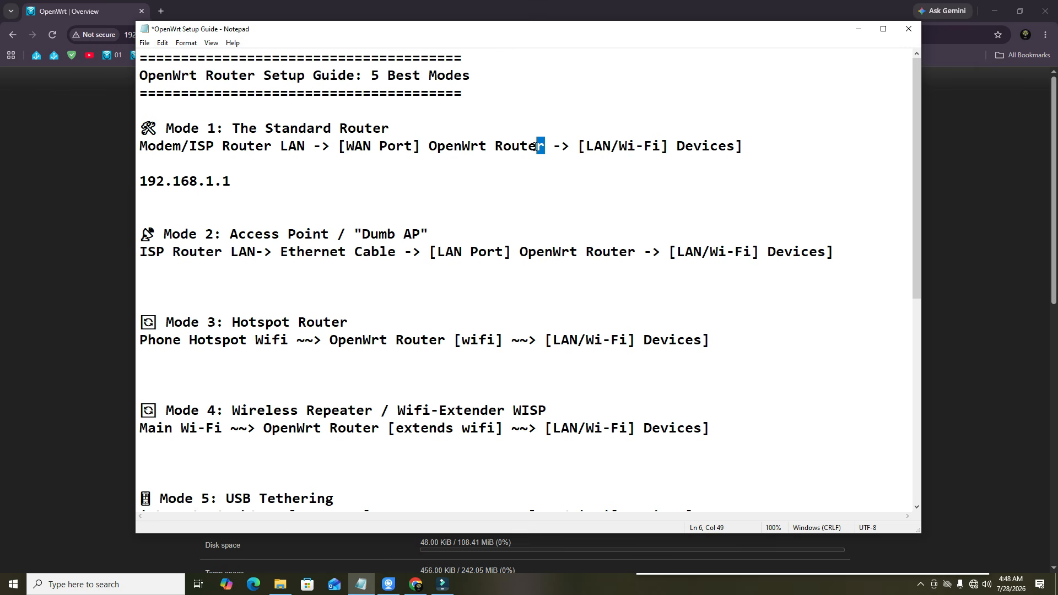
left_click_drag(441, 252, 636, 259)
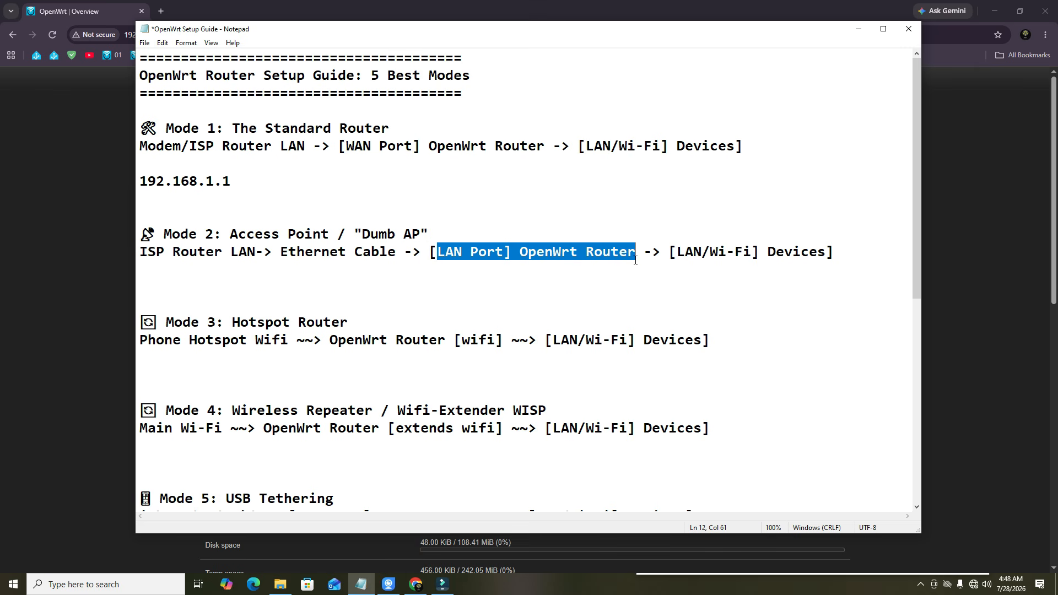
left_click(637, 259)
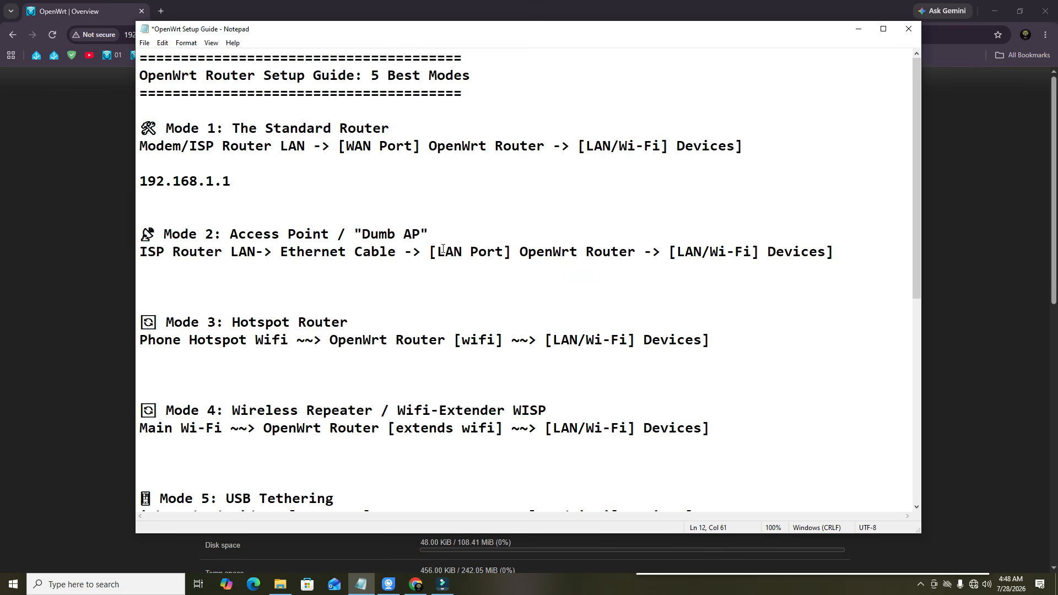
left_click_drag(396, 254, 286, 253)
left_click(413, 255)
left_click(410, 276)
left_click(858, 29)
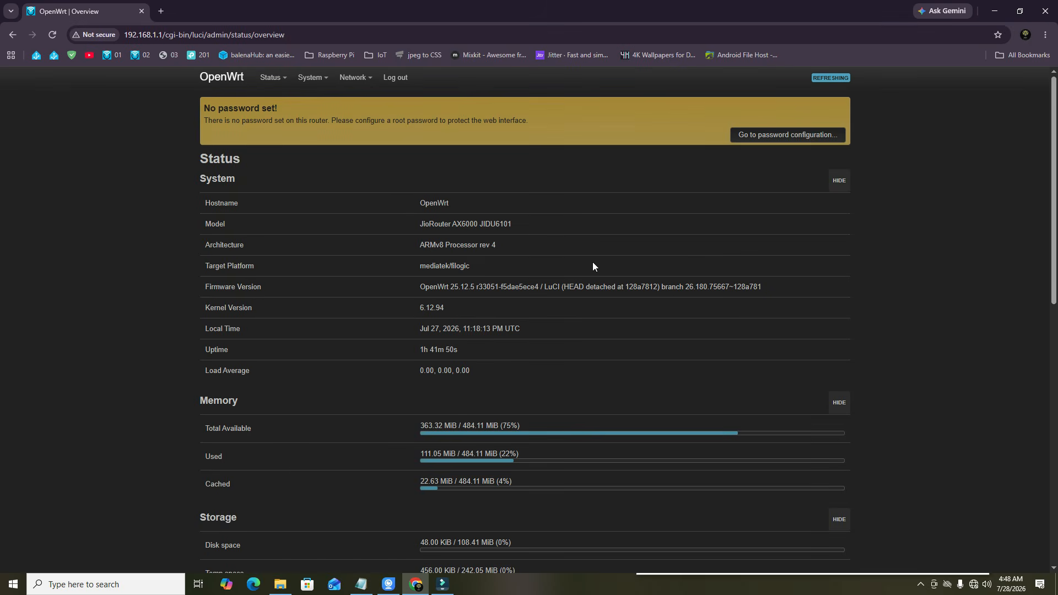
Open the router's network interfaces page and check the lan interface's IPv4 address
mouse_move(353, 77)
left_click(351, 101)
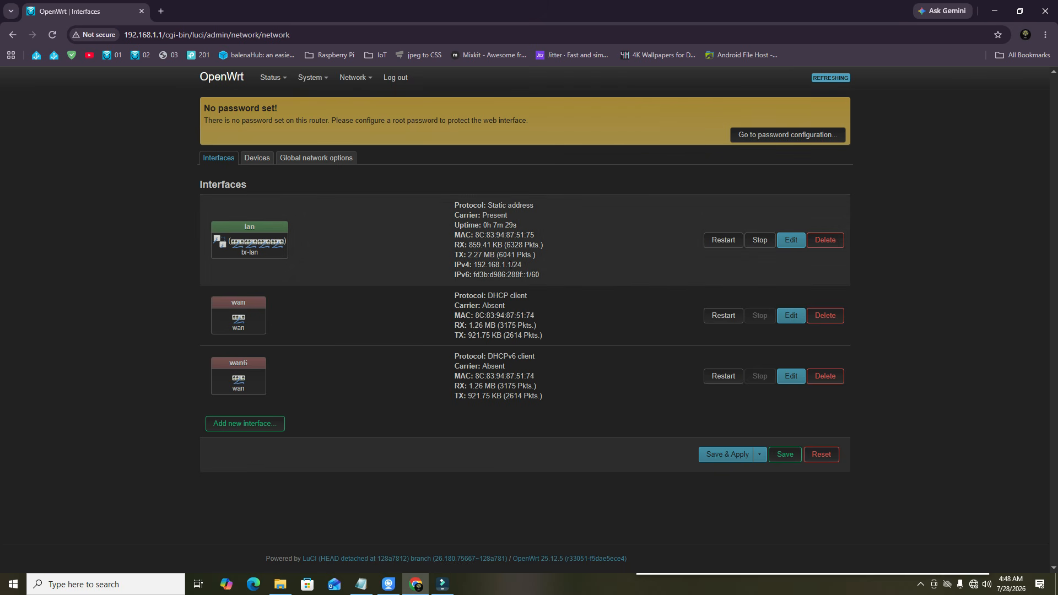
mouse_move(506, 264)
left_mouse_down()
mouse_move(483, 268)
mouse_move(512, 266)
left_mouse_up()
left_click(562, 271)
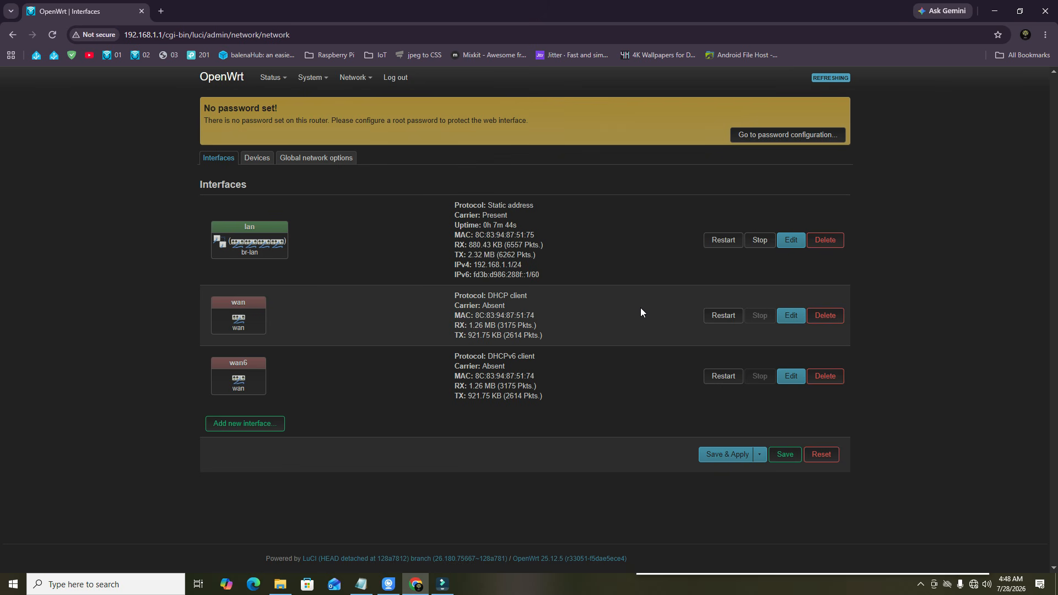
Delete the wan and wan6 interfaces and apply the changes
left_click(832, 317)
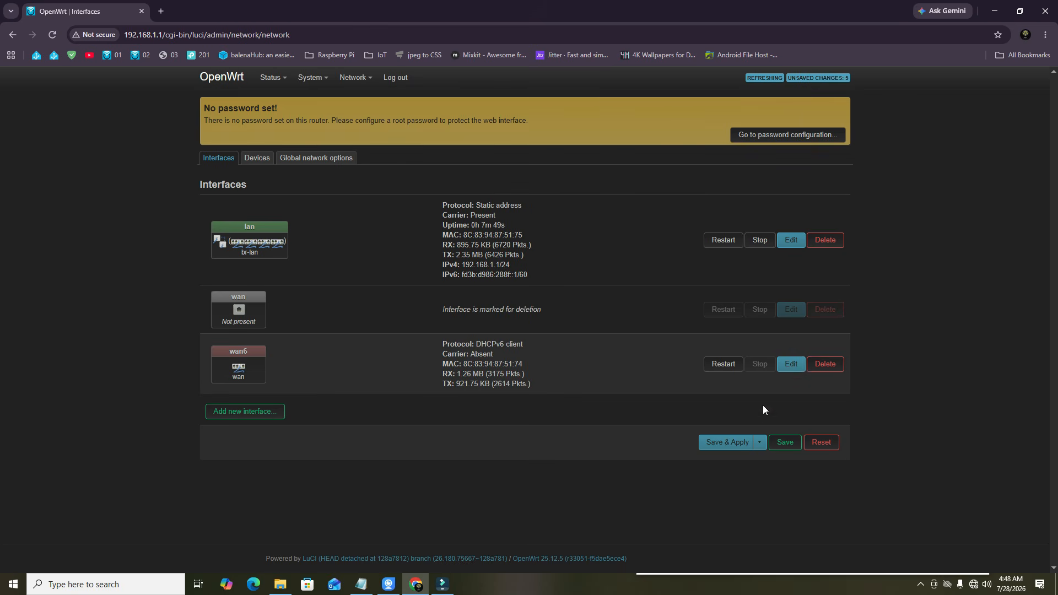
left_click(827, 366)
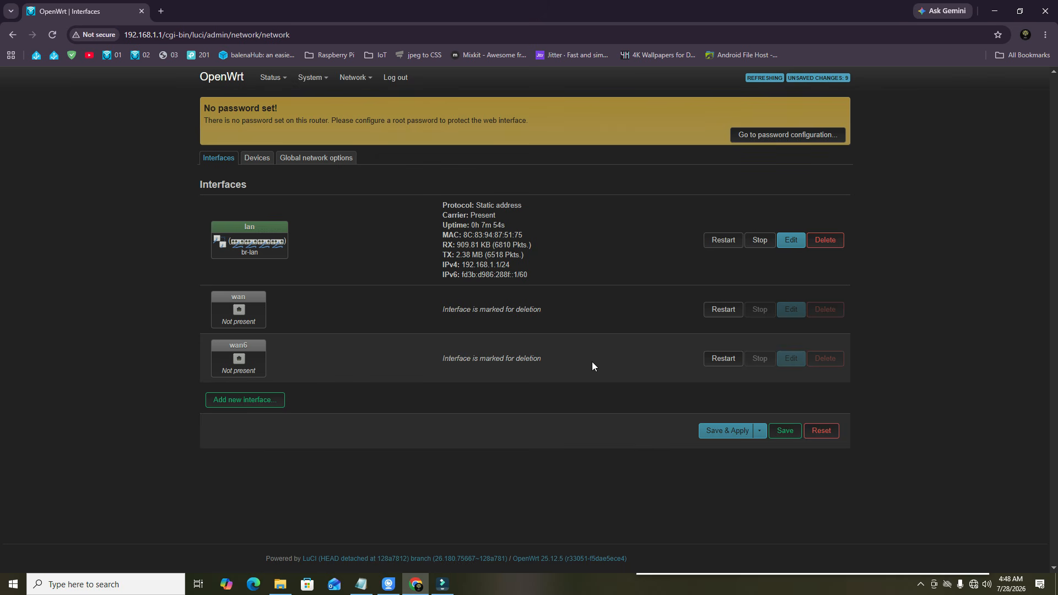
mouse_move(312, 77)
left_click(728, 431)
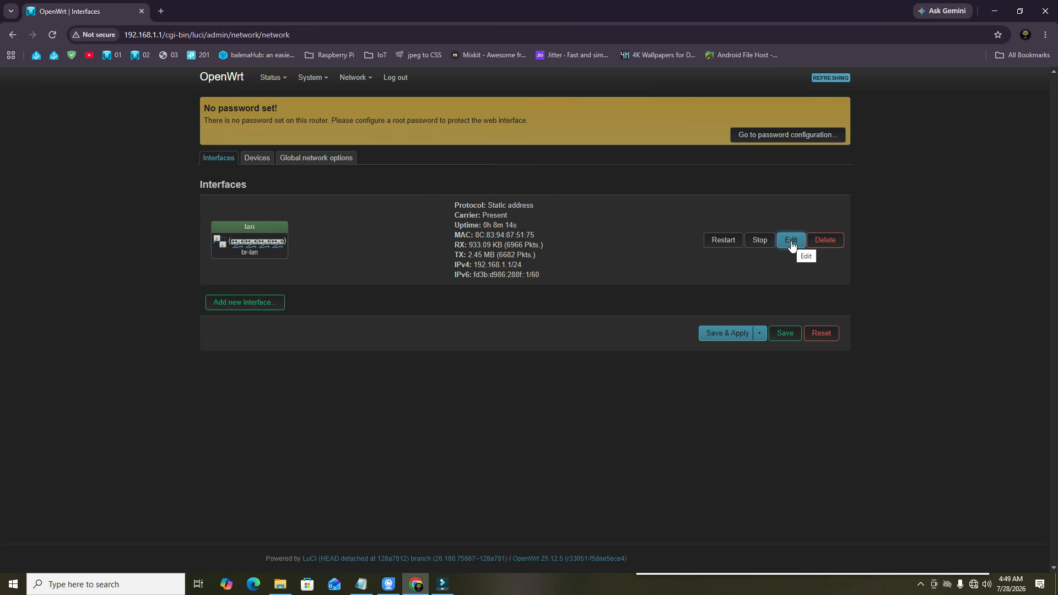
Replace the lan interface's static IPv4 address with 192.168.1.20/24
left_click(791, 241)
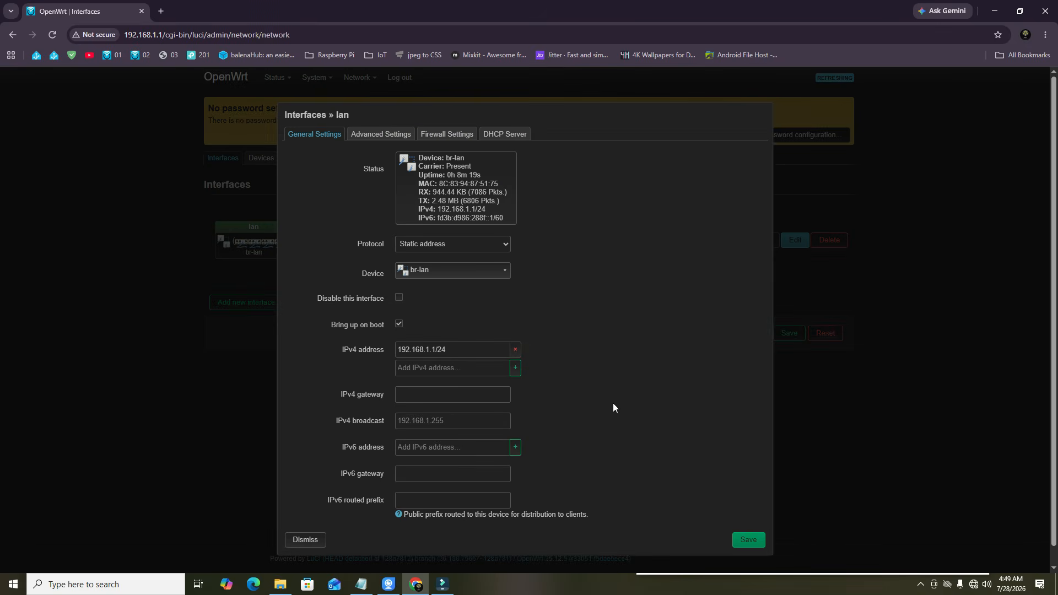
left_click(515, 350)
left_click(421, 354)
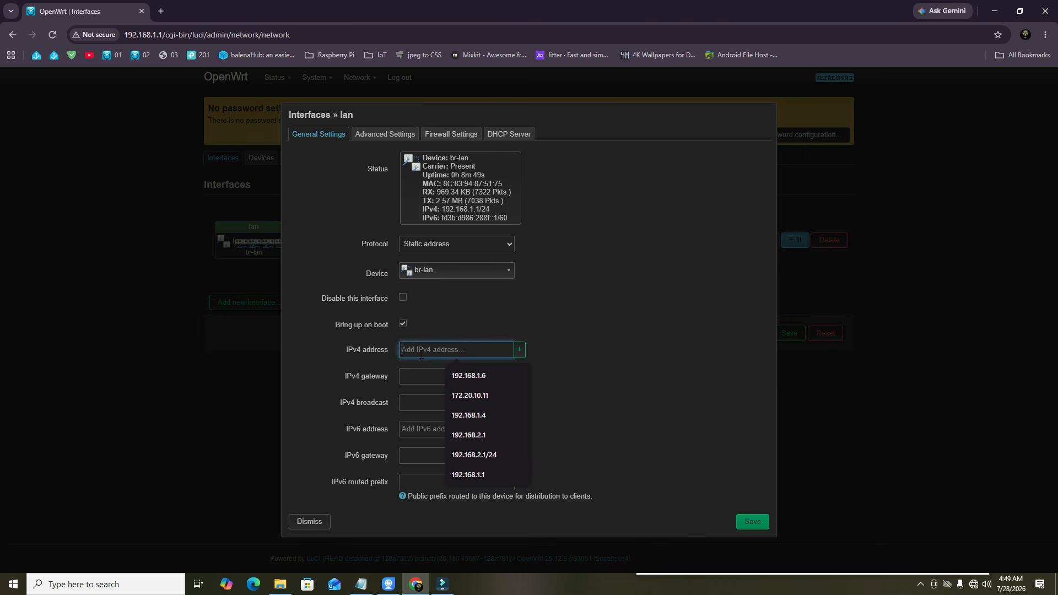
type("192.168.1")
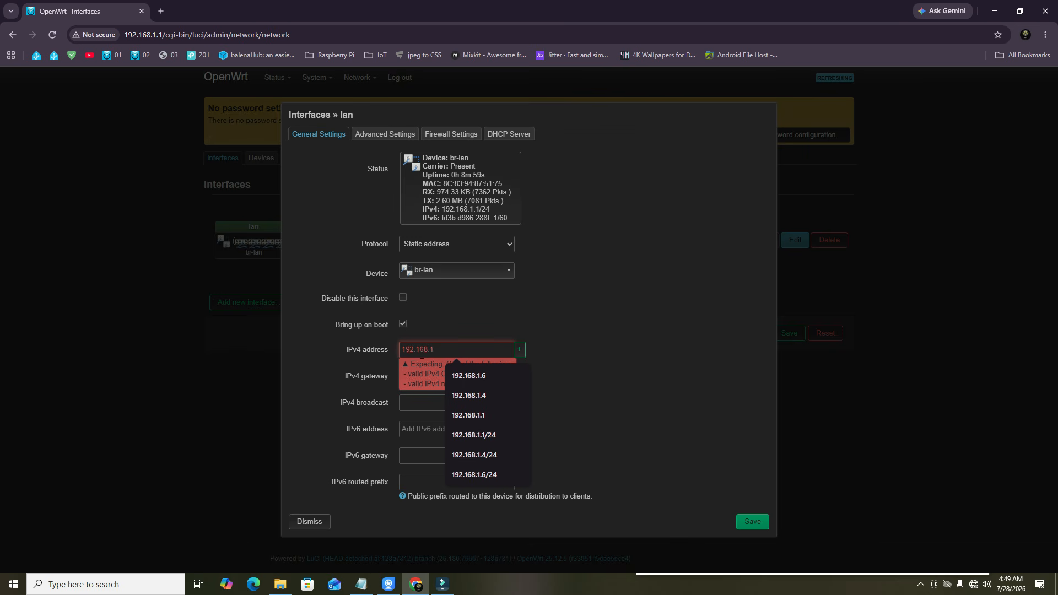
type(".6")
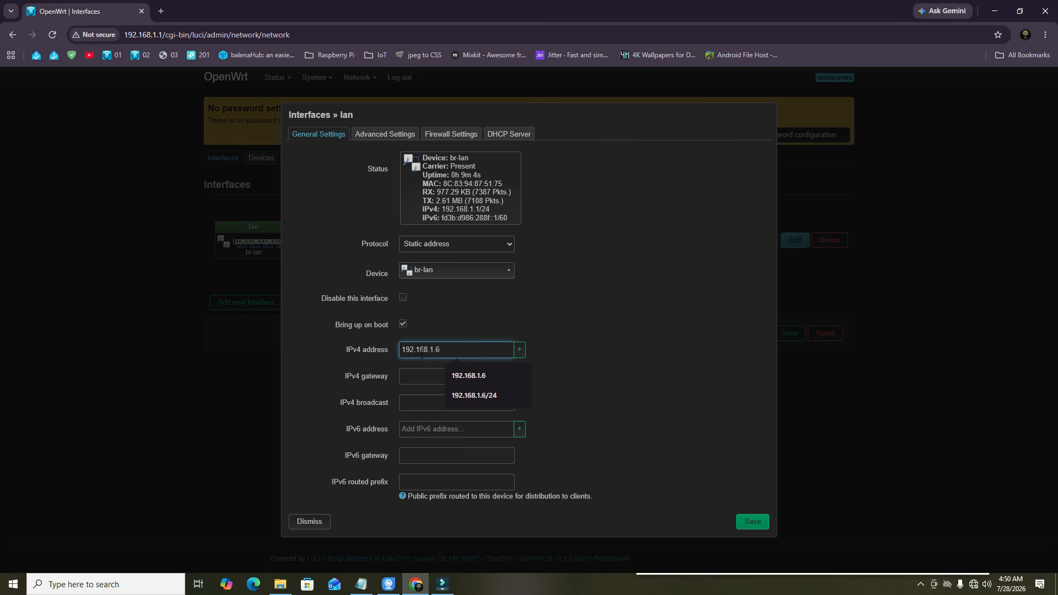
key("BackSpace")
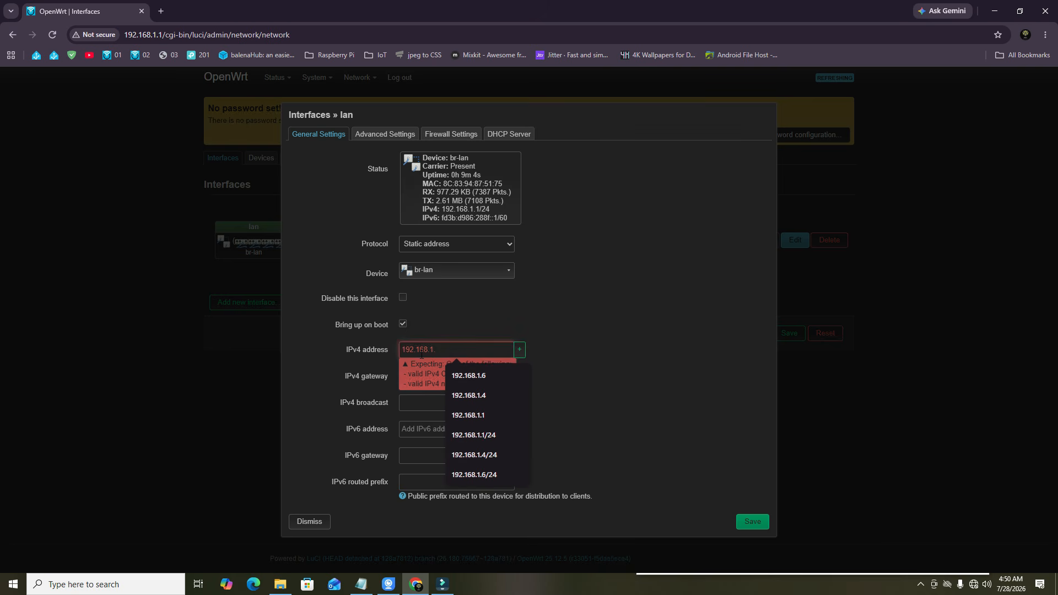
type("250")
key("BackSpace")
key("BackSpace")
type("0")
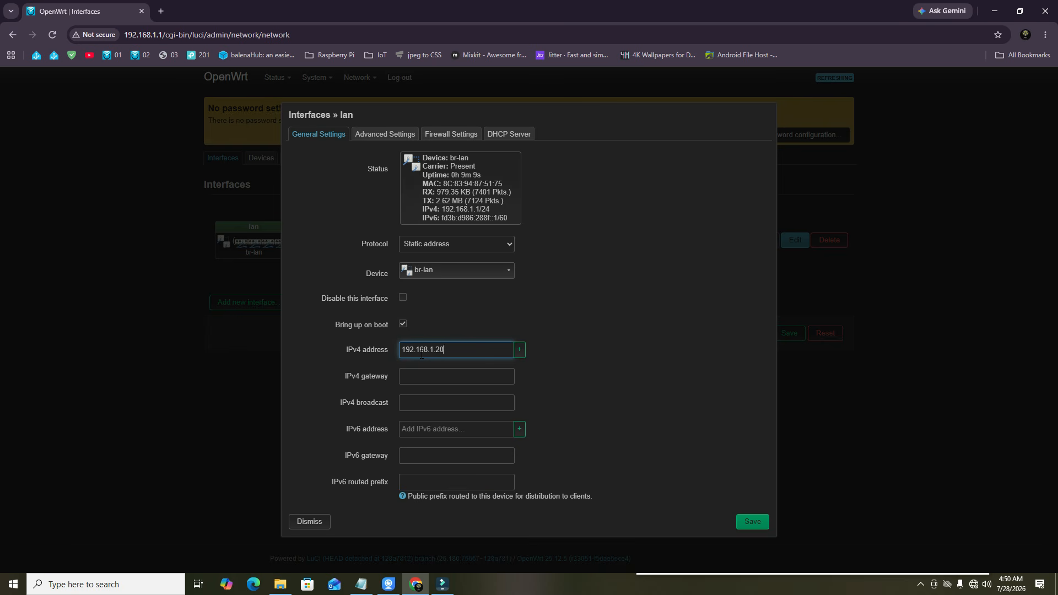
type("/24")
Try to set the lan interface's IPv4 gateway to 192.168.1.1
key("Tab")
type("192.168")
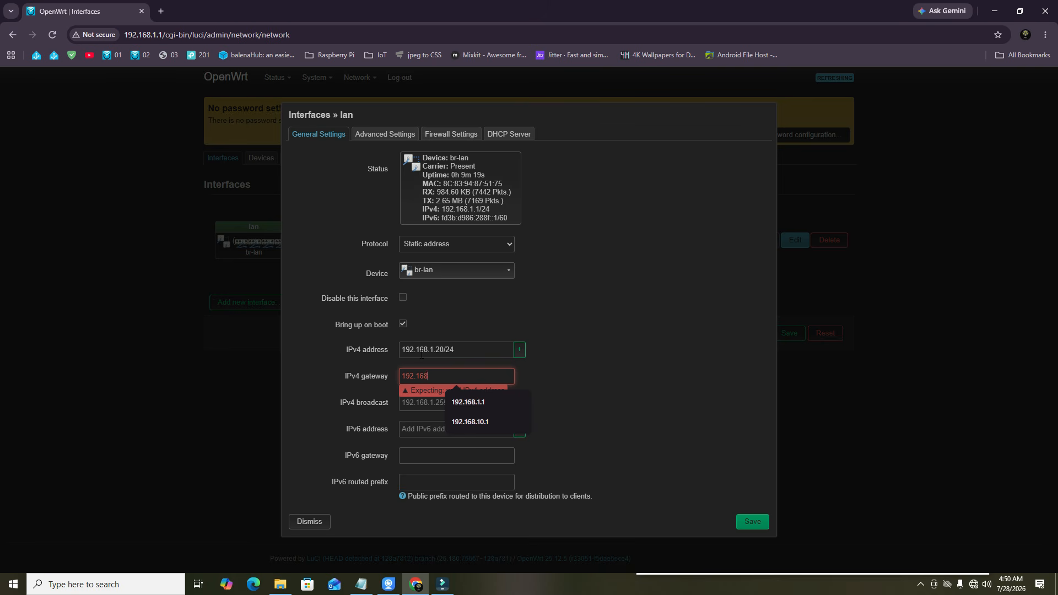
type(".1.1")
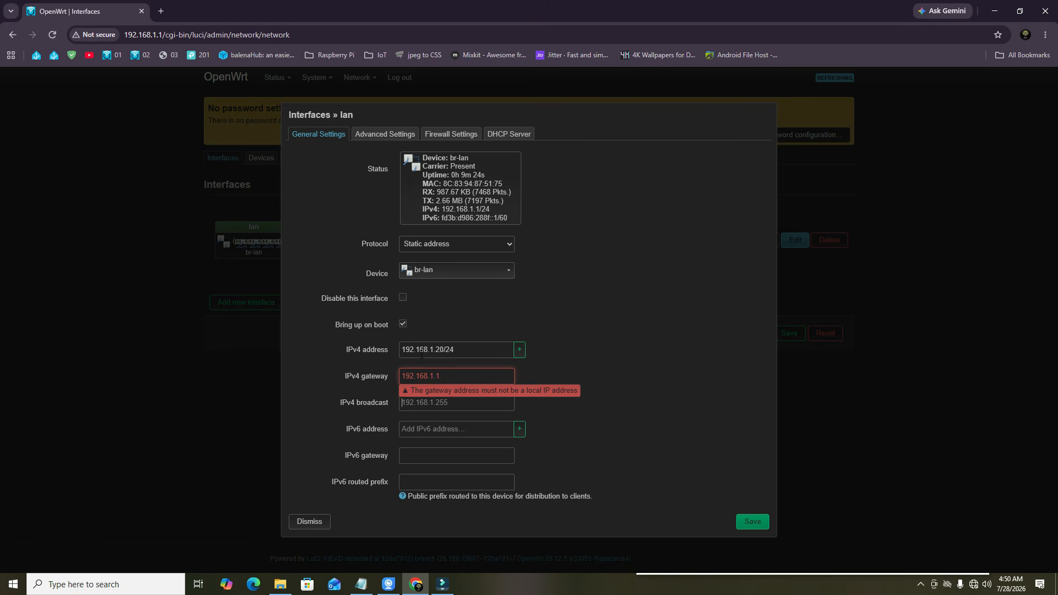
mouse_move(464, 378)
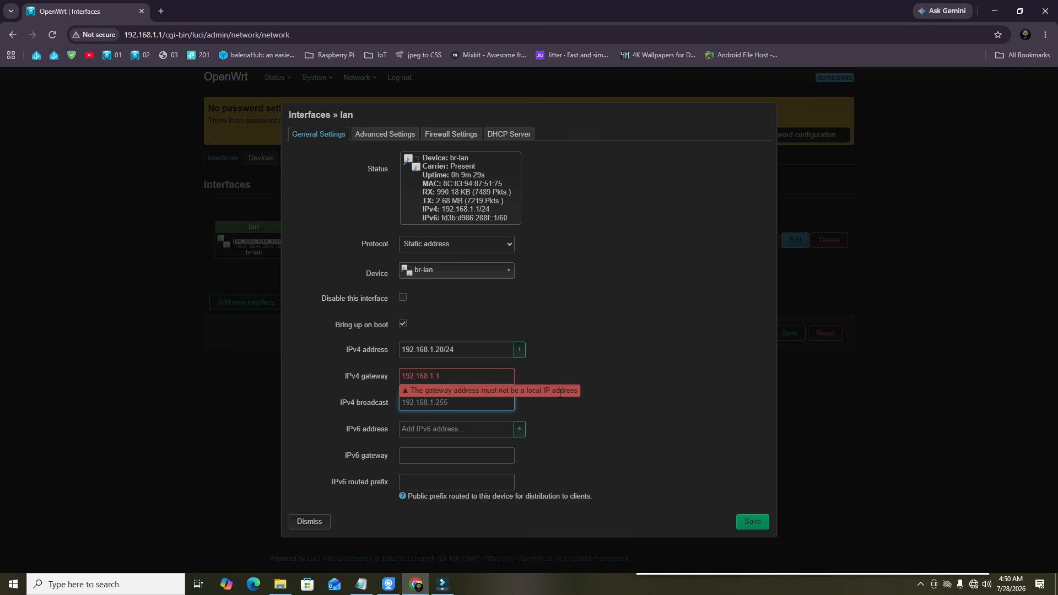
left_click(600, 332)
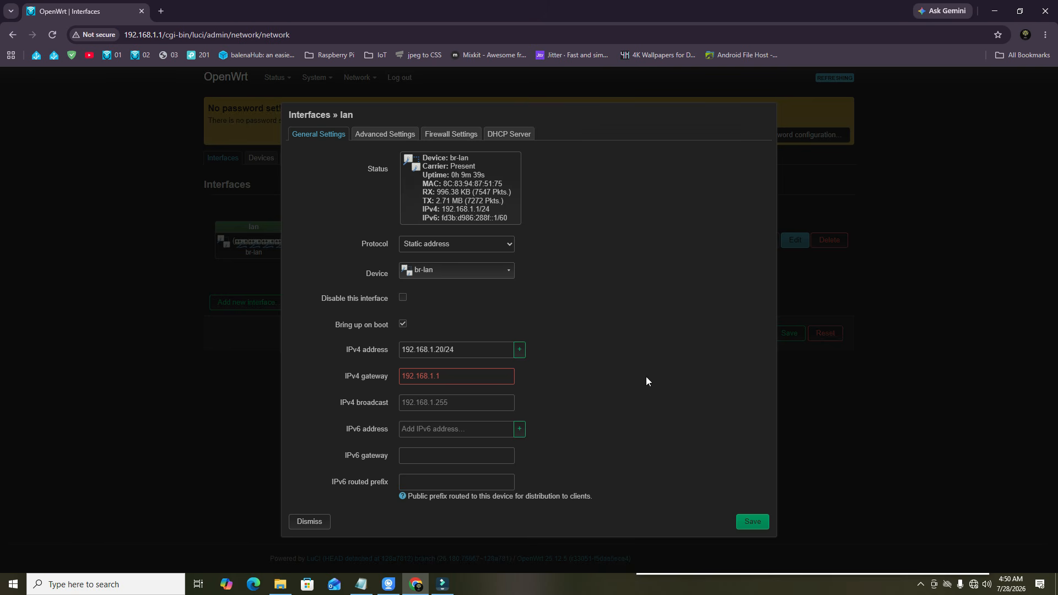
Switch the lan interface's protocol to DHCP client and confirm the protocol change
left_click(428, 244)
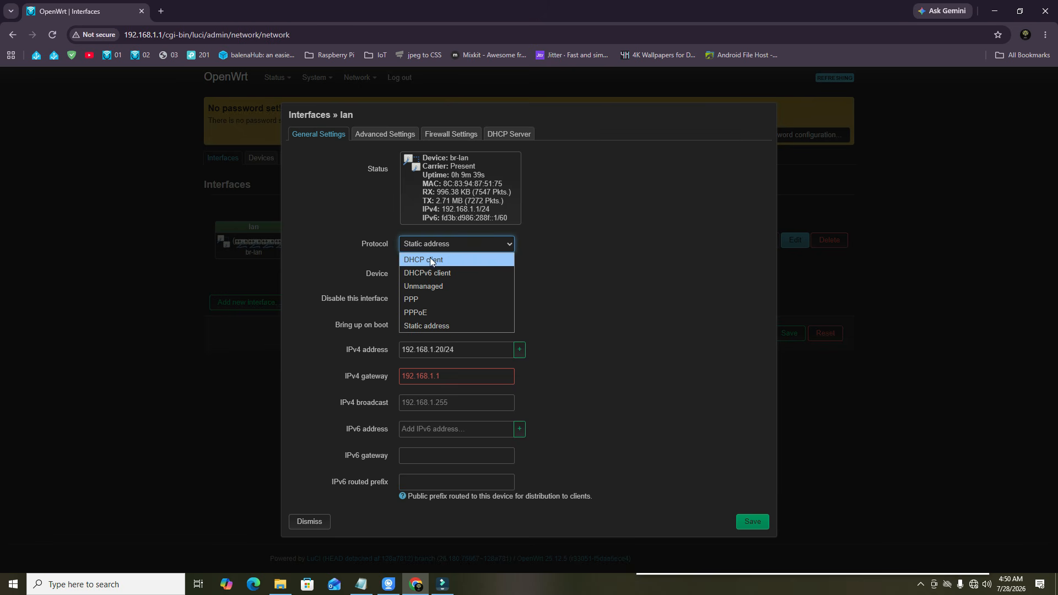
left_click(428, 259)
left_click(429, 275)
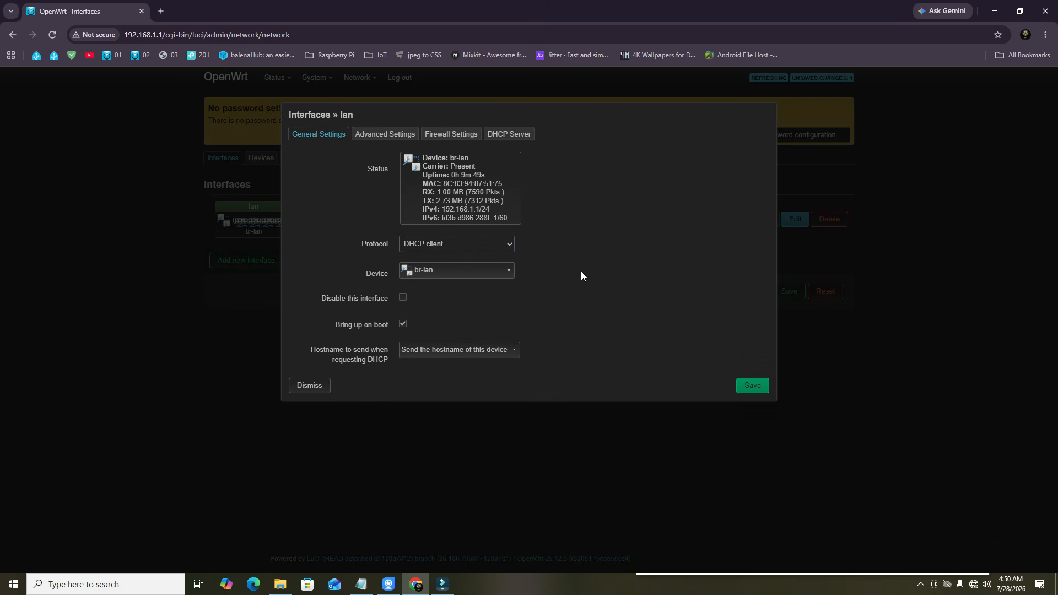
Switch the lan interface's protocol back to Static address and confirm the protocol change
left_click(452, 244)
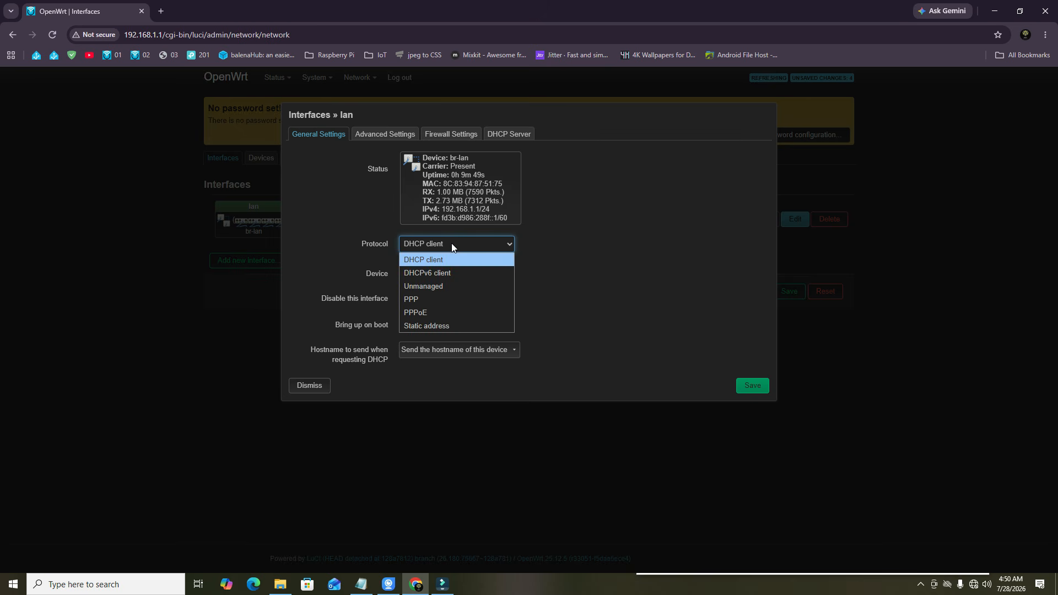
left_click(428, 326)
left_click(431, 272)
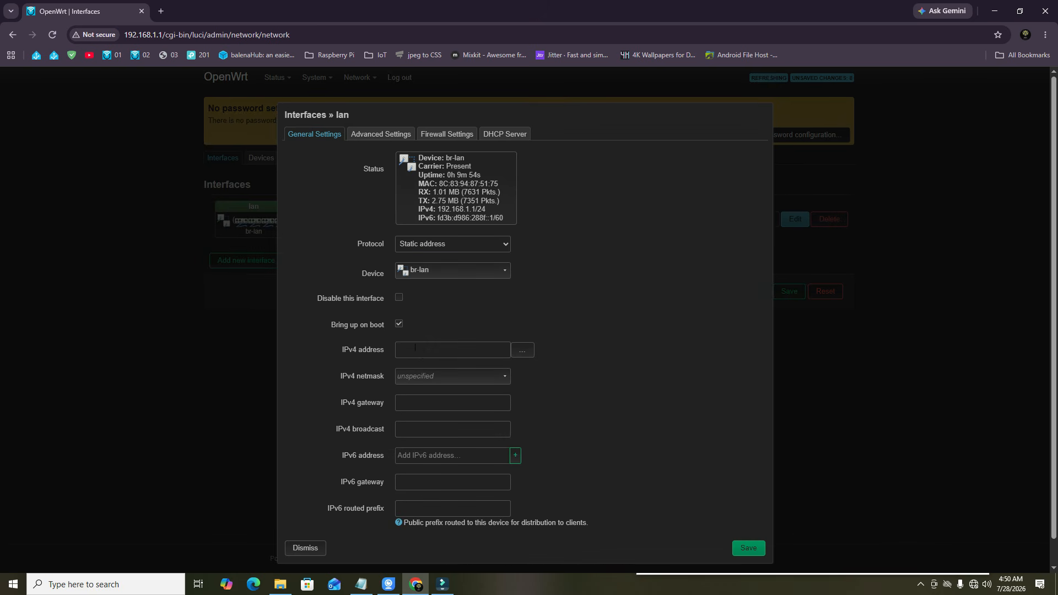
Set the lan interface's IPv4 address to 192.168.1.20 with the netmask 255.255.255.0
left_click(415, 347)
type("19")
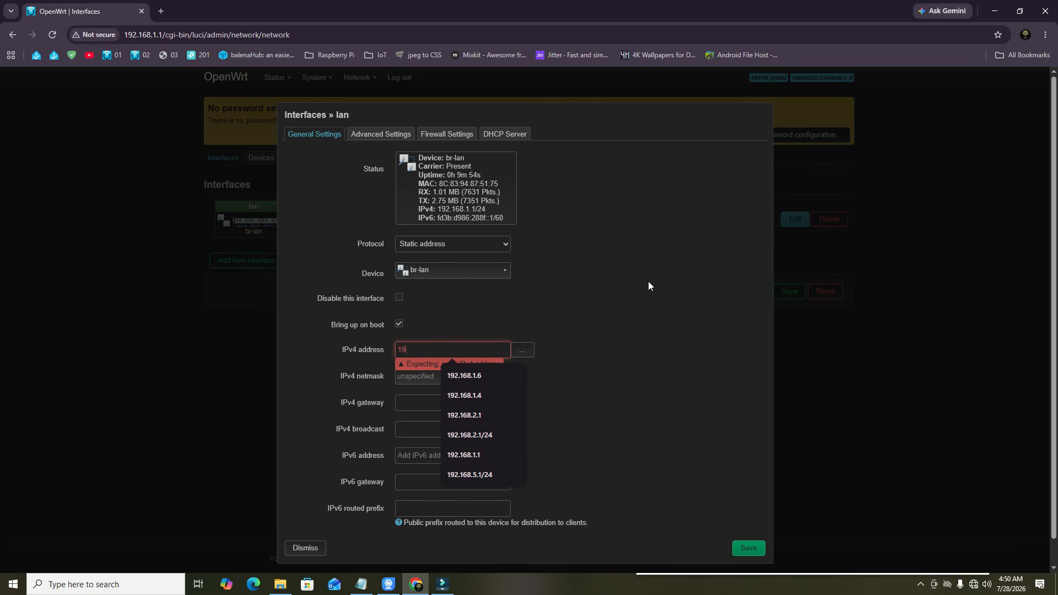
type("2.168.1.20")
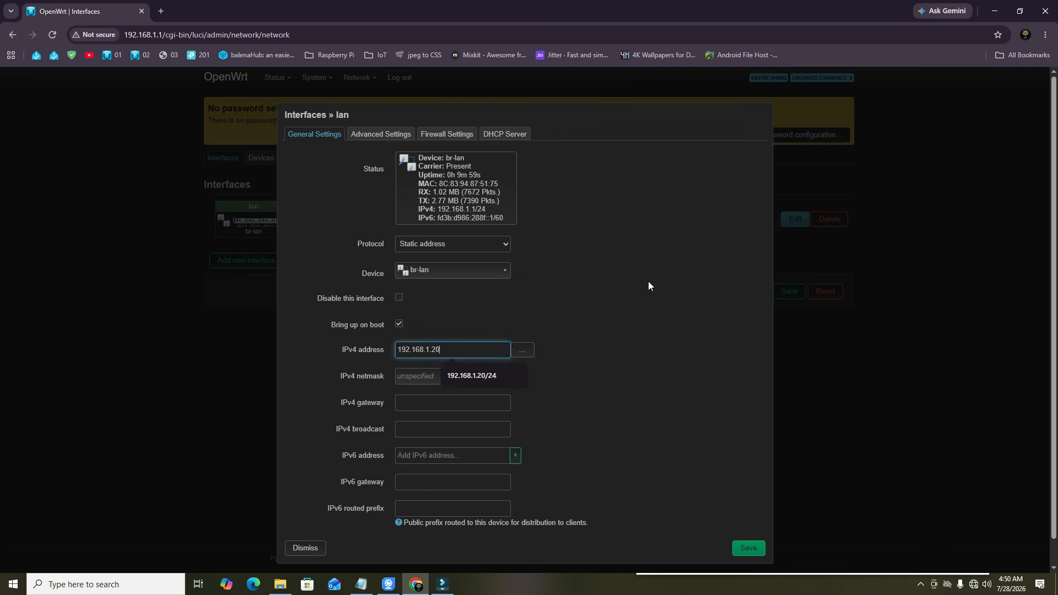
key("Tab")
left_click(461, 378)
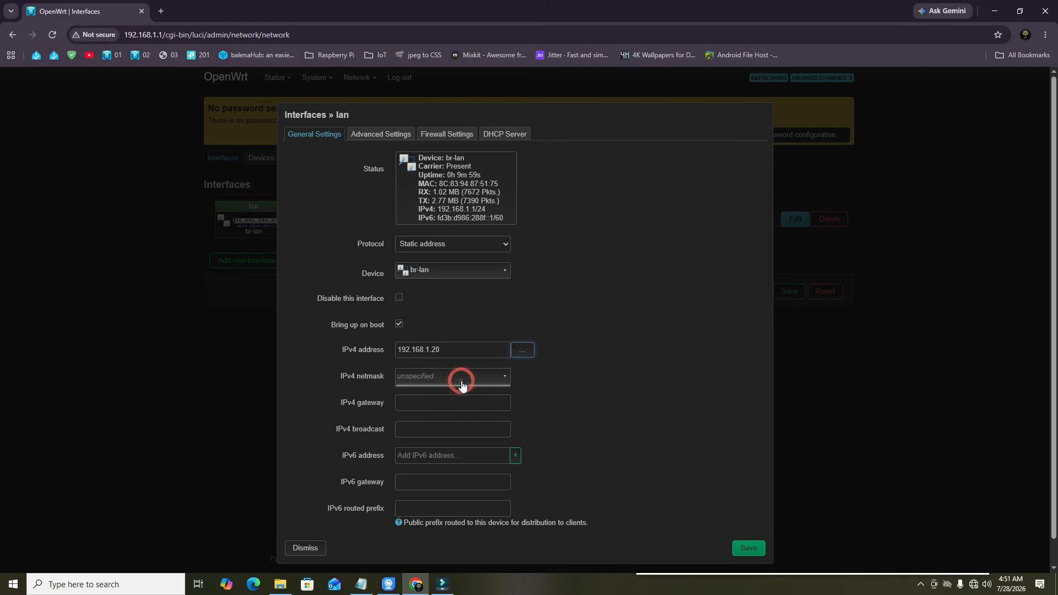
left_click(425, 410)
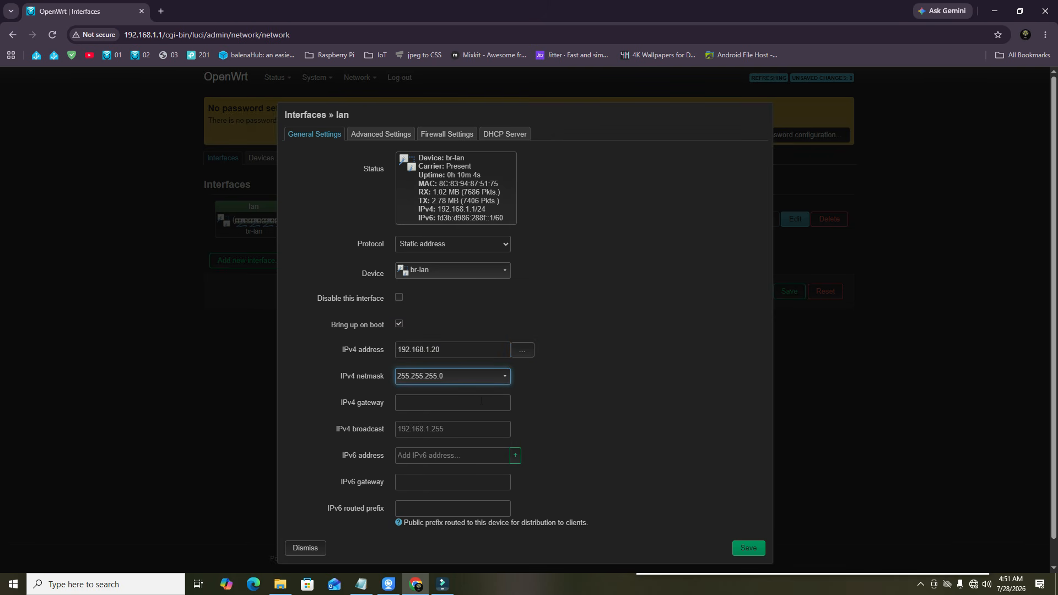
Set the lan interface's IPv4 gateway to 192.168.1.1 and save the interface settings
left_click(429, 405)
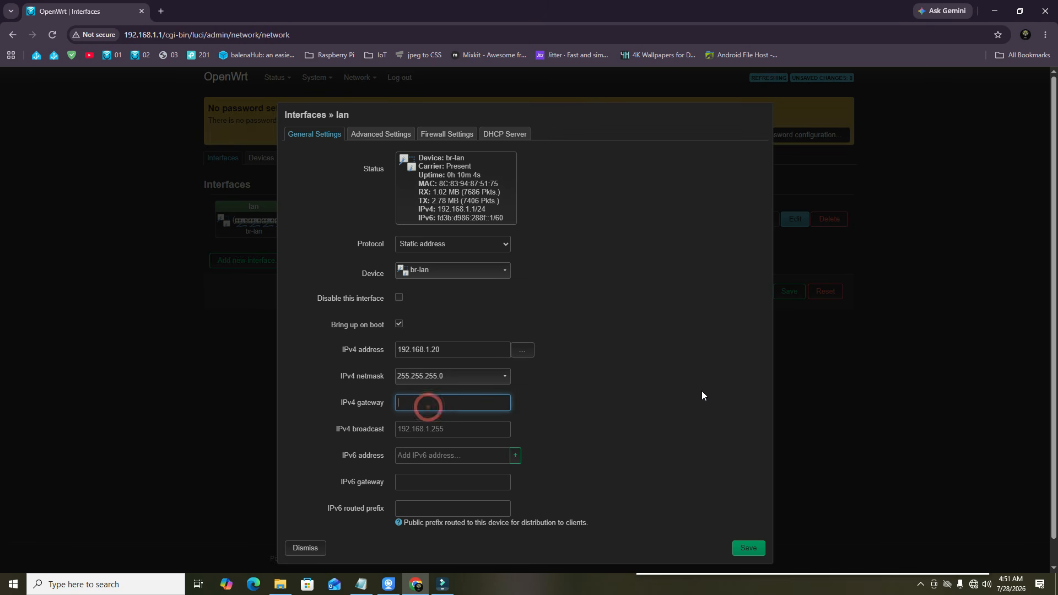
type("192")
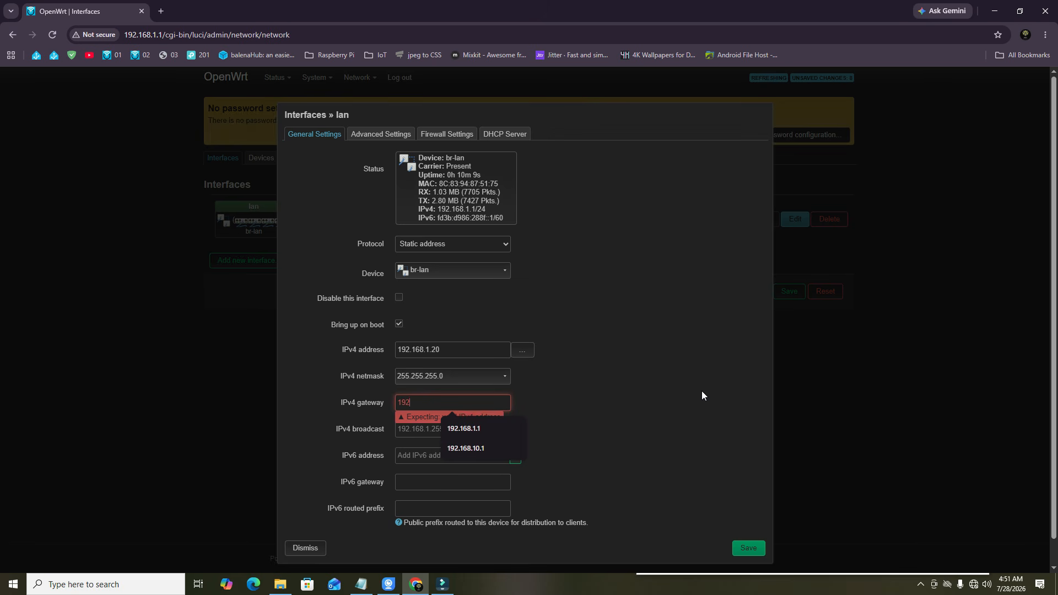
type(".168.1.1")
left_click(703, 393)
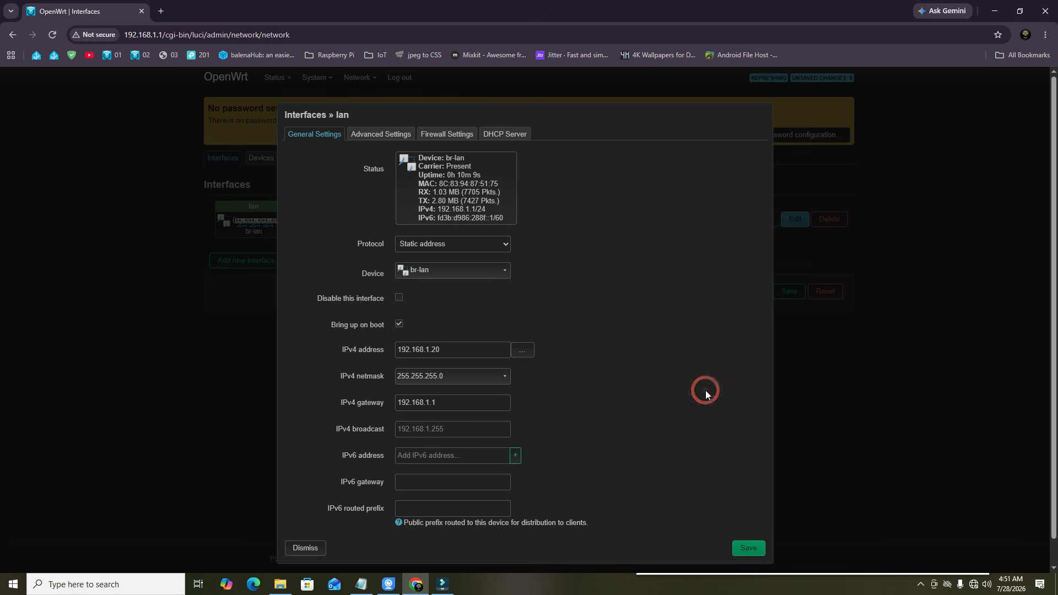
left_click(749, 548)
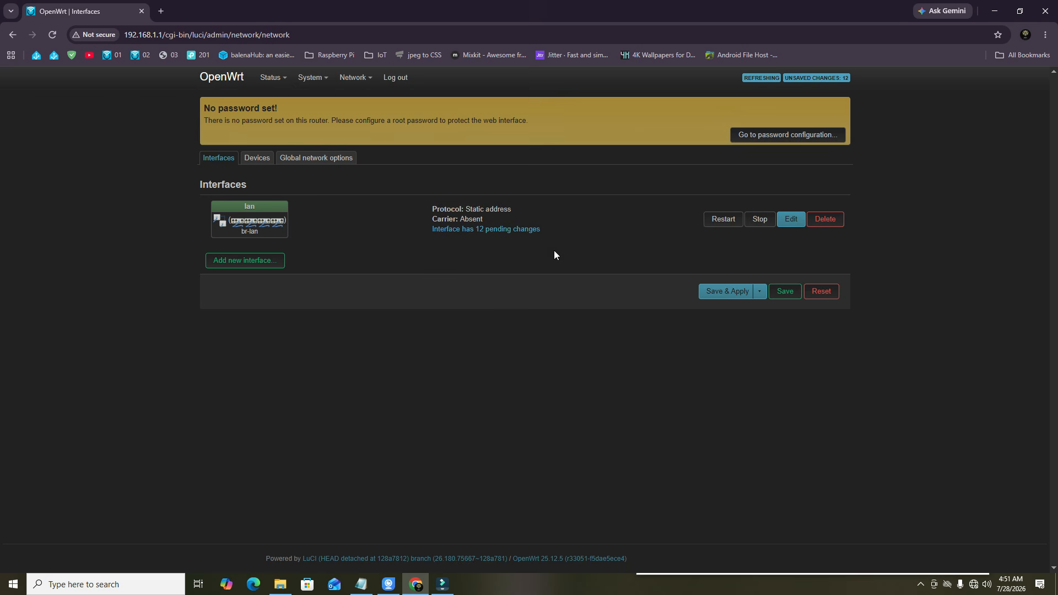
Reopen the lan interface for editing and set its firewall zone to unspecified
left_click(793, 219)
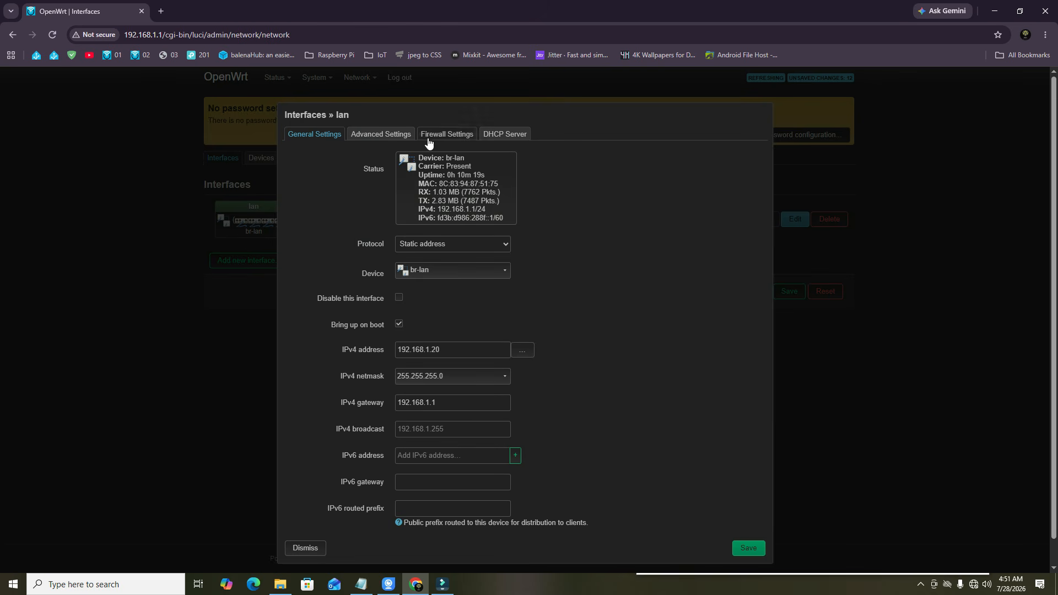
left_click(365, 133)
scroll(389, 329, "down", 2)
scroll(389, 376, "up", 3)
left_click(441, 134)
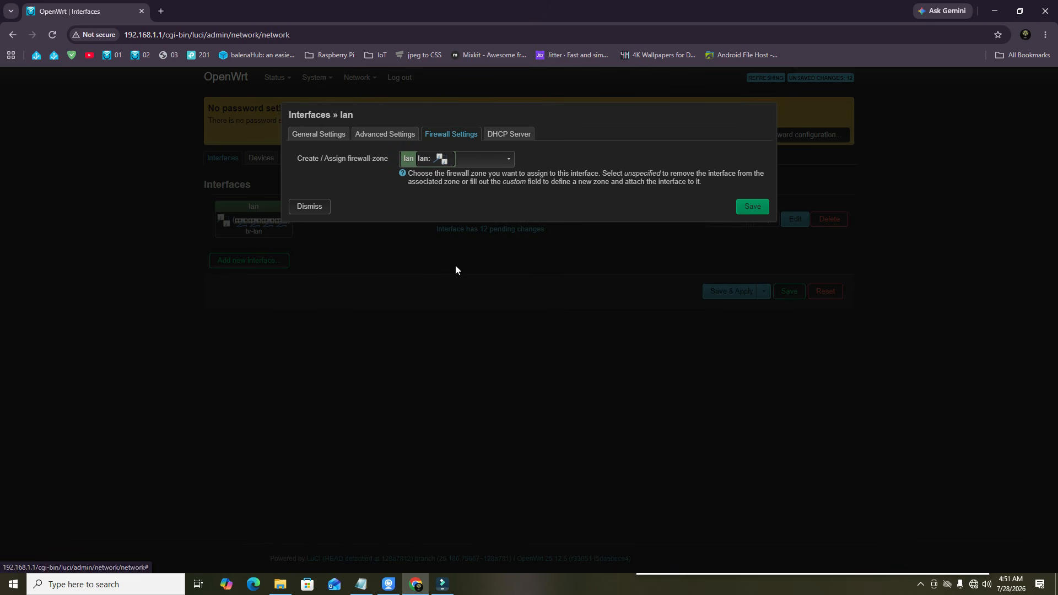
left_click(464, 161)
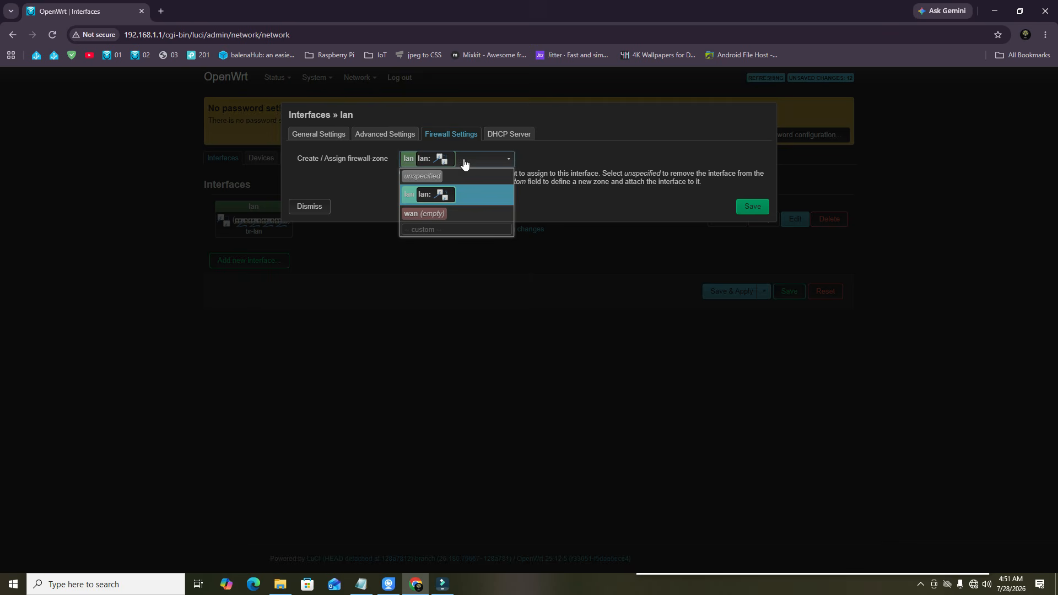
left_click(463, 159)
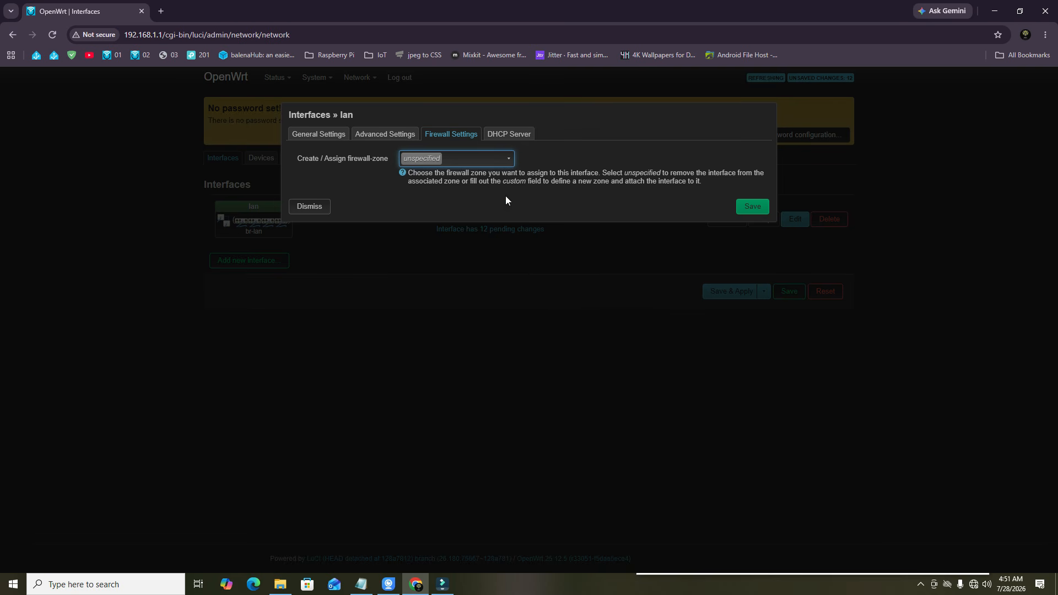
Set the lan interface's DHCP server to ignore the interface and its DHCPv4 service to disabled
left_click(507, 138)
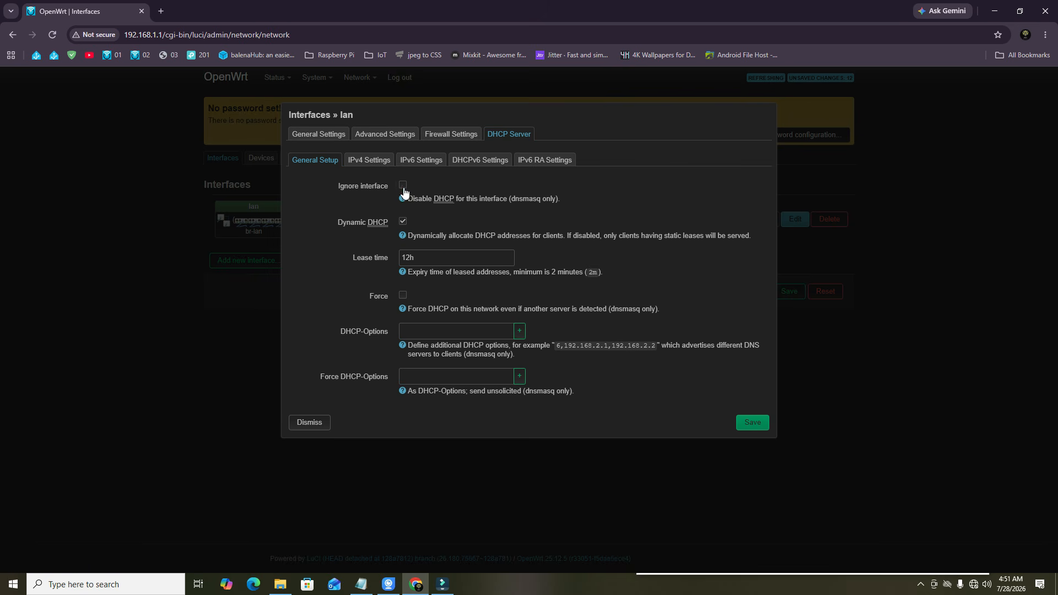
left_click(371, 164)
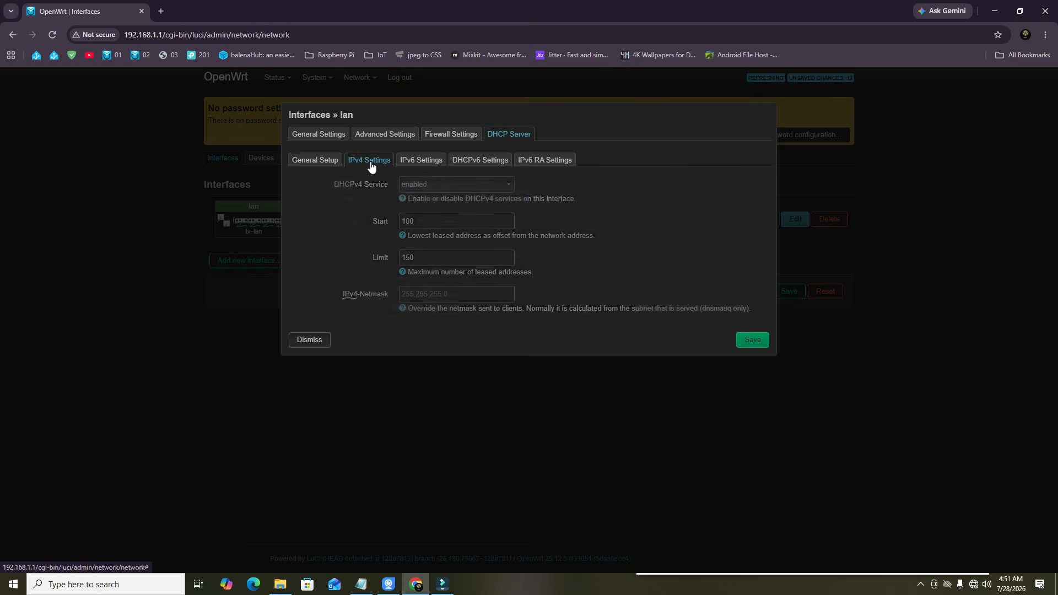
left_click(426, 184)
left_click(430, 215)
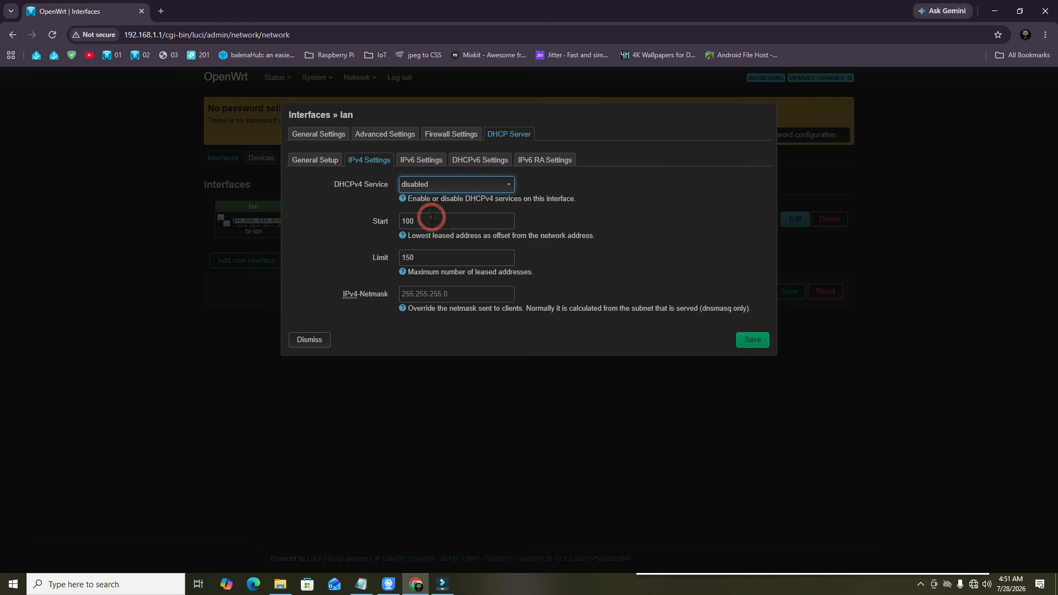
Set the lan interface's RA-Service, DHCPv6-Service and NDP-Proxy to disabled and save the interface settings
left_click(417, 165)
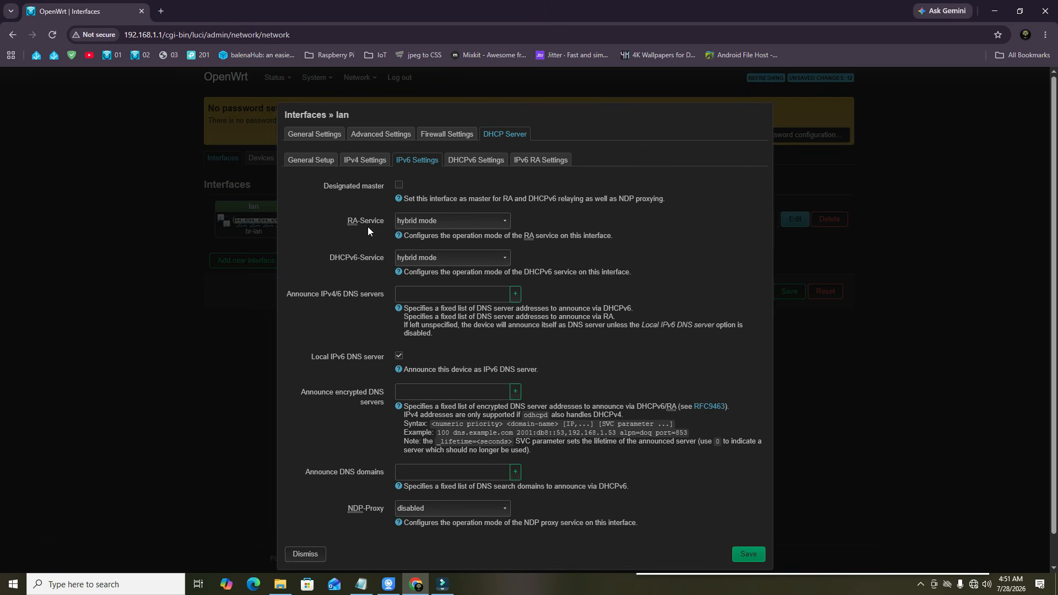
left_click(433, 221)
left_click(425, 239)
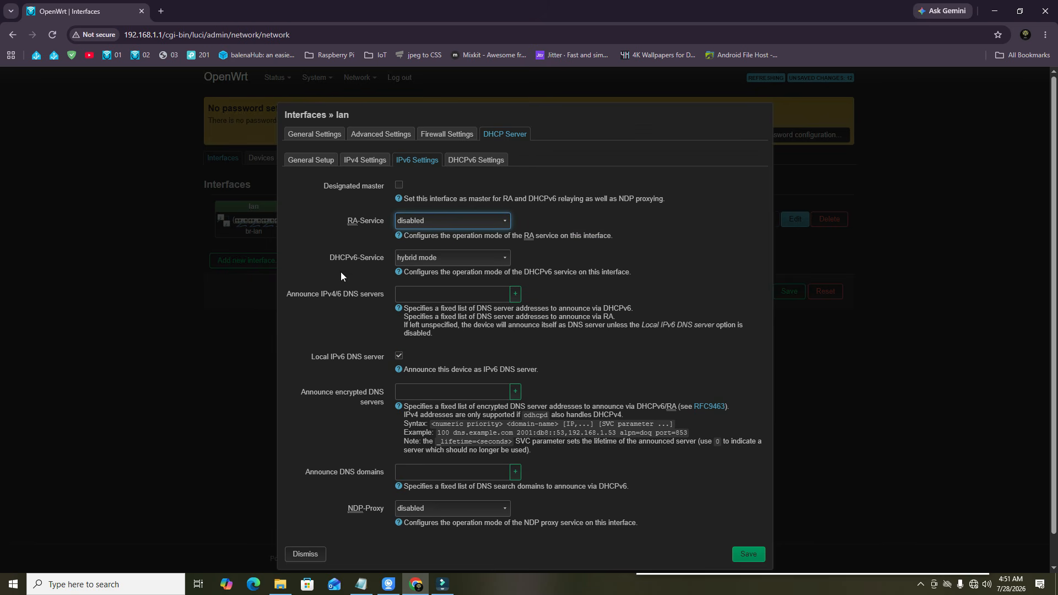
left_click(430, 260)
left_click(414, 276)
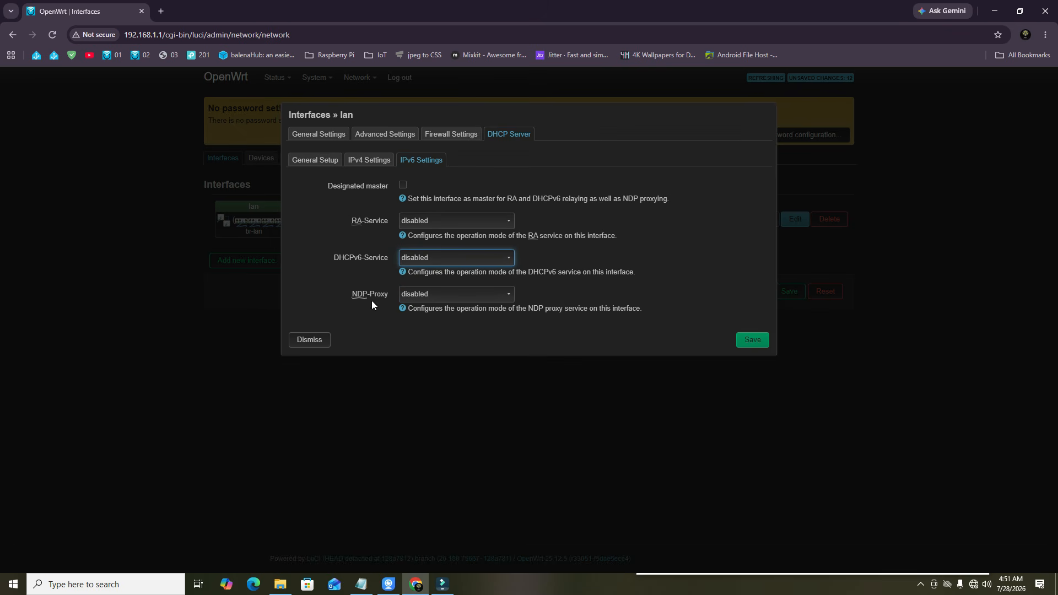
left_click(430, 296)
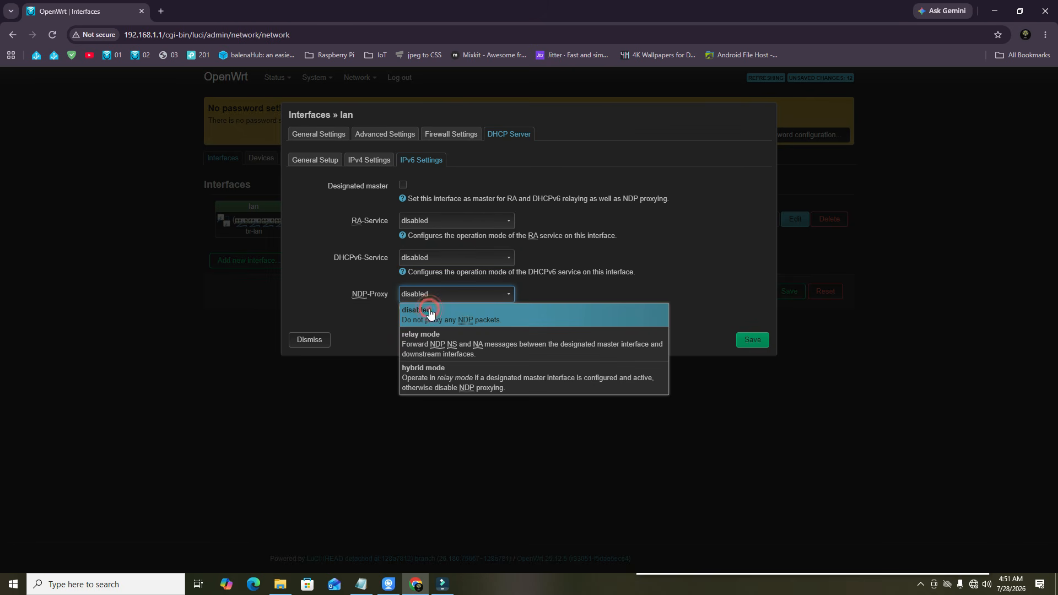
left_click(431, 312)
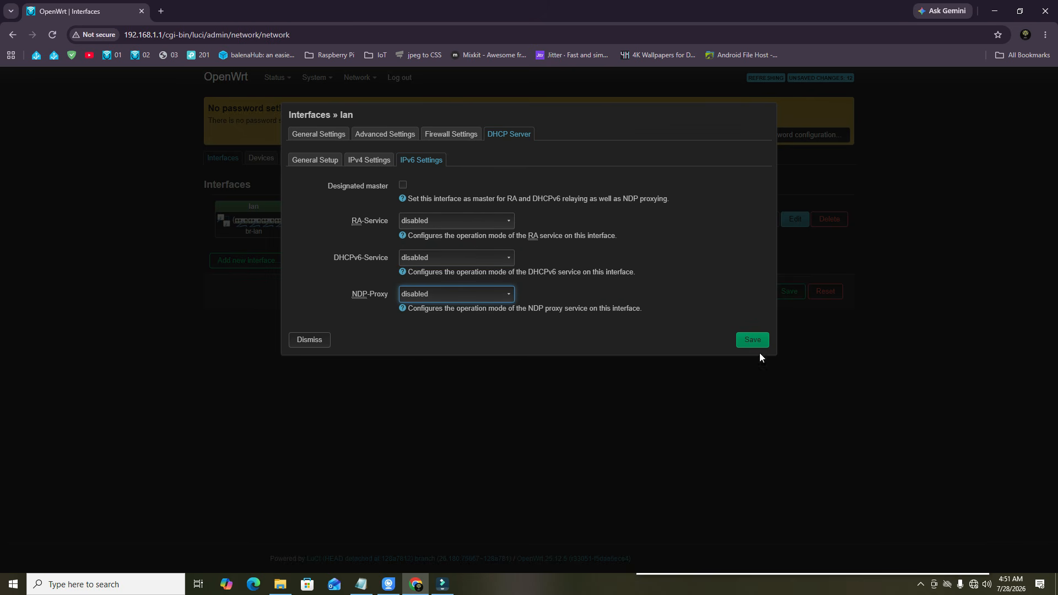
left_click(751, 340)
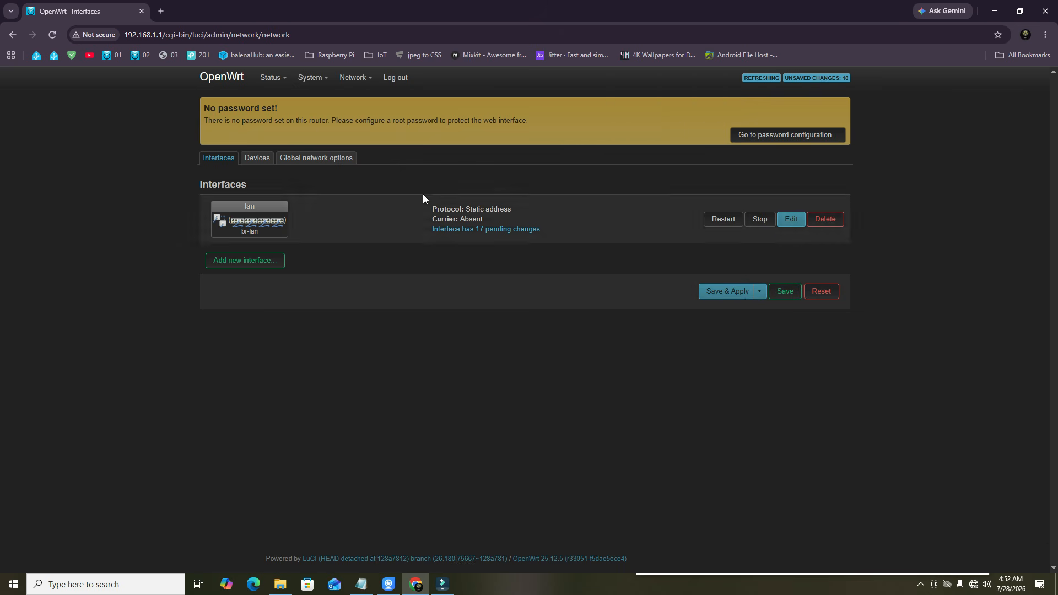
Open the router's startup init scripts and disable the dnsmasq script
mouse_move(310, 82)
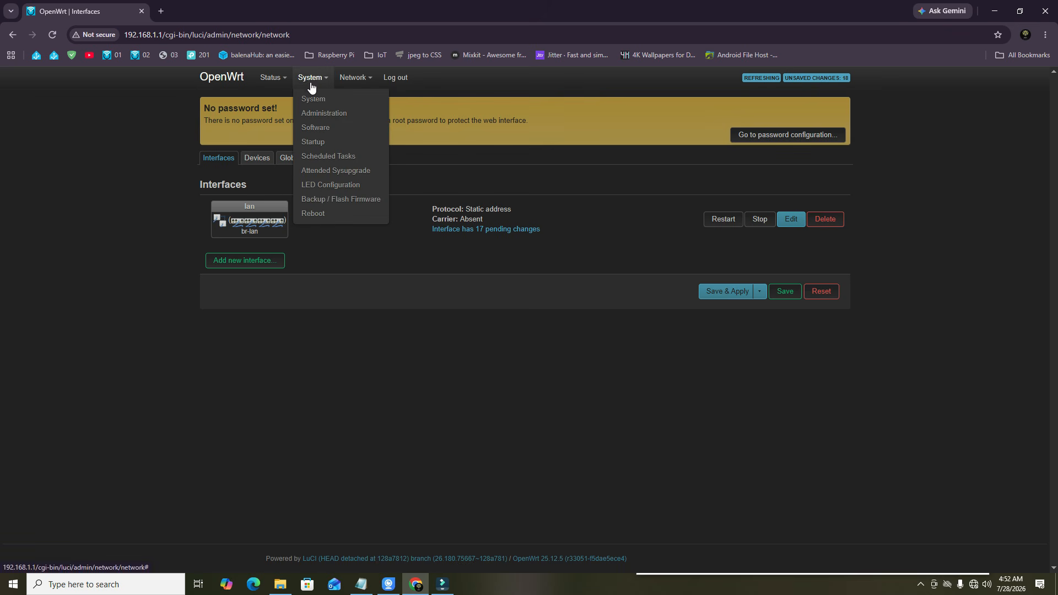
left_click(317, 144)
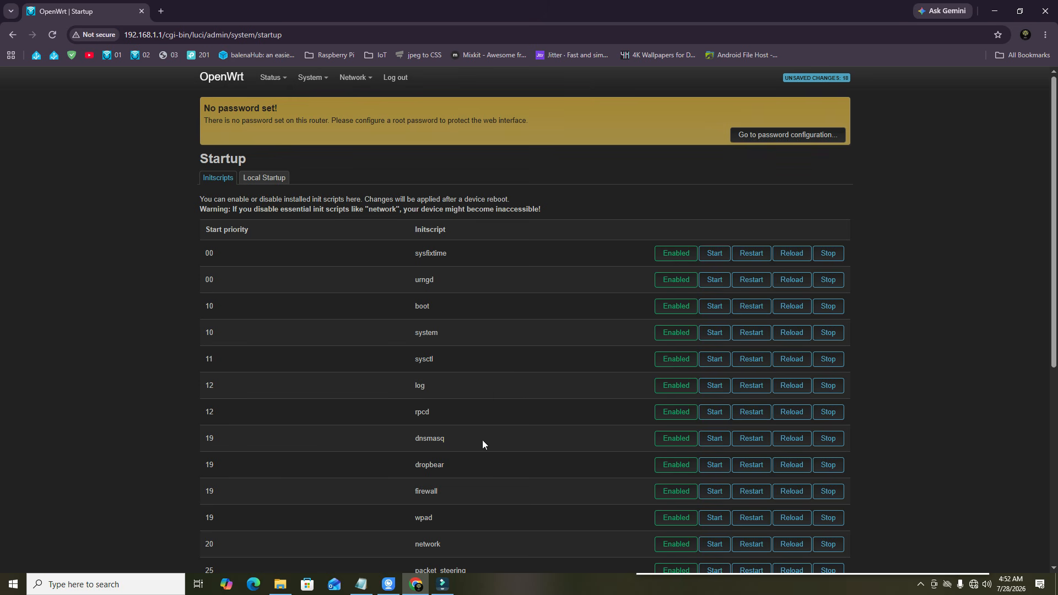
scroll(521, 428, "down", 1)
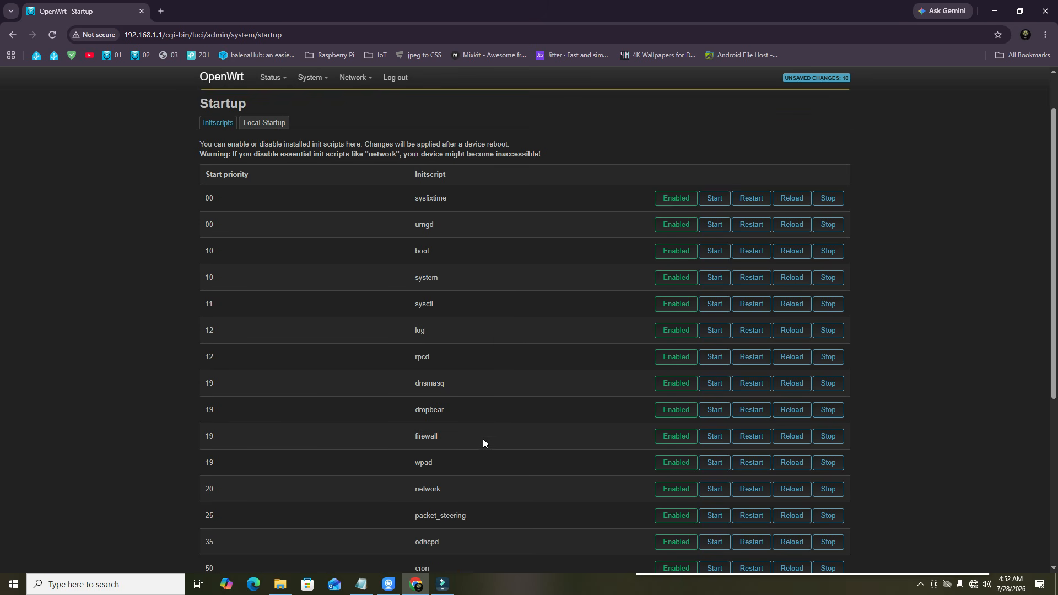
left_click_drag(457, 389, 413, 388)
left_click(540, 392)
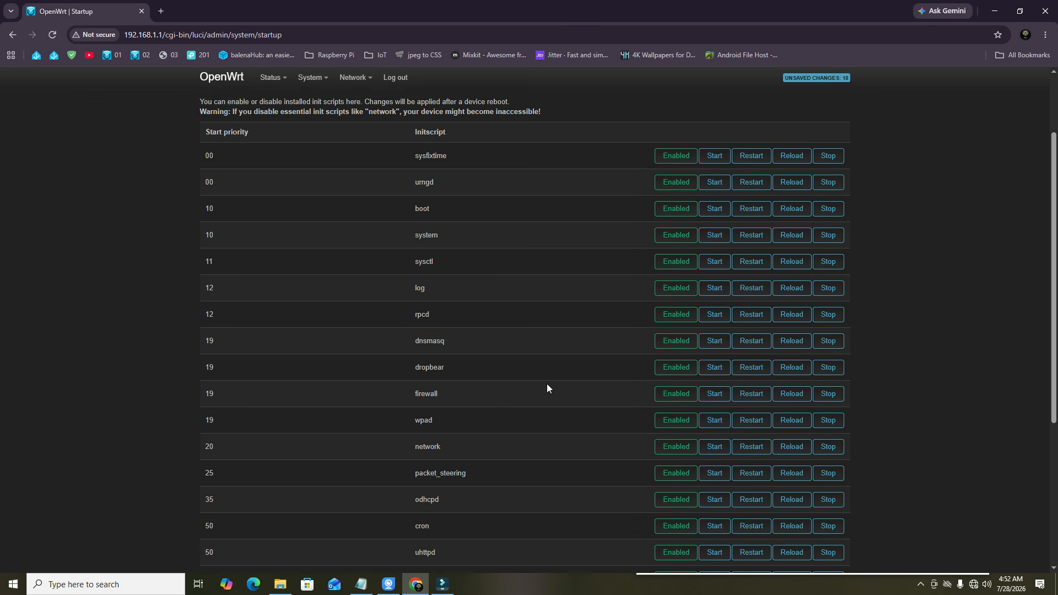
scroll(518, 359, "down", 1)
scroll(507, 345, "down", 1)
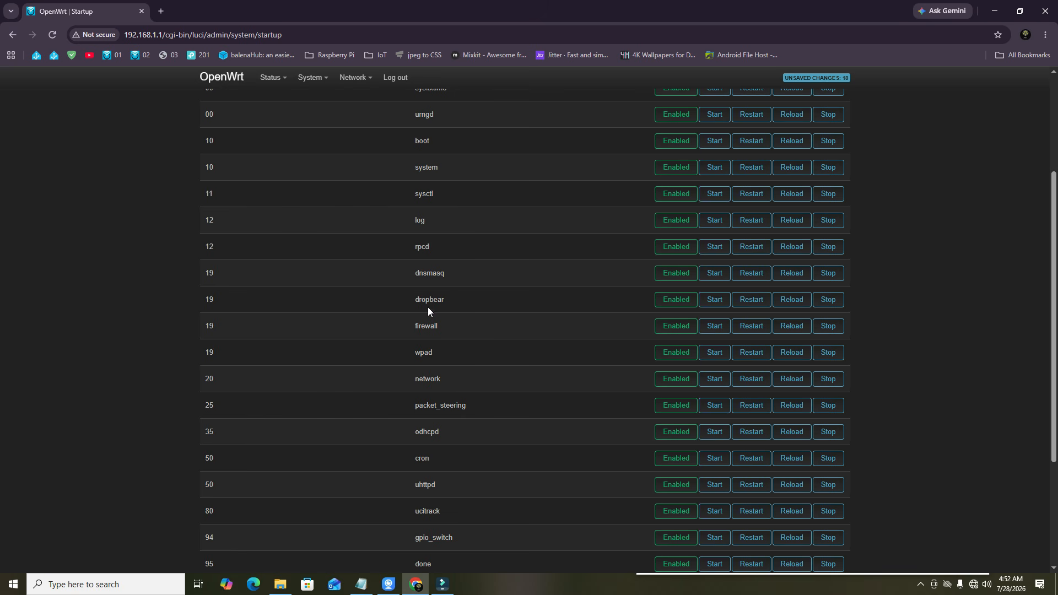
left_click_drag(414, 273, 444, 274)
left_click(677, 276)
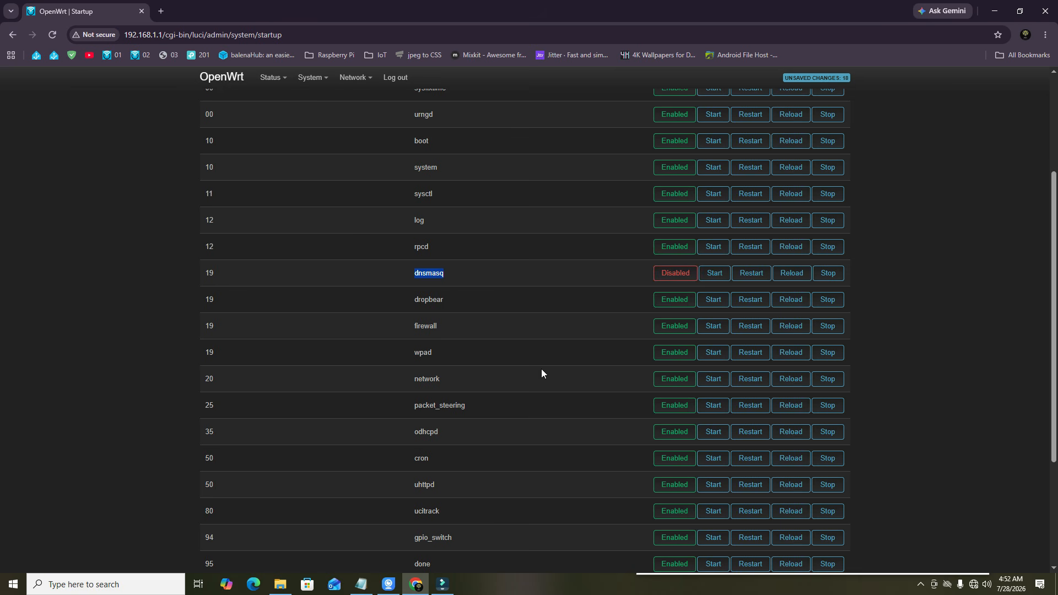
Disable the firewall and odhcpd startup scripts
left_click_drag(413, 326, 464, 331)
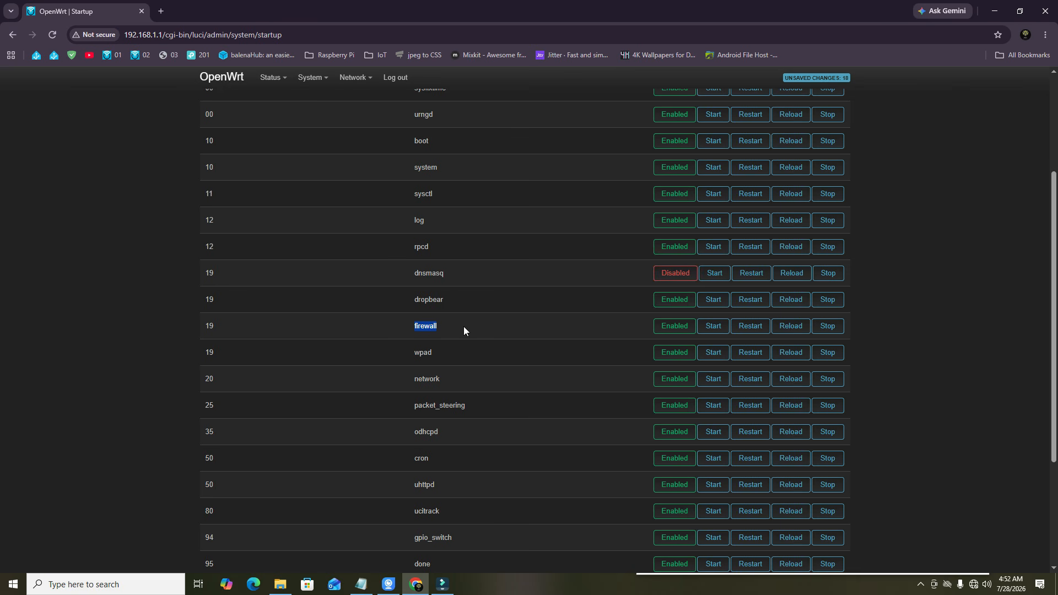
left_click(675, 331)
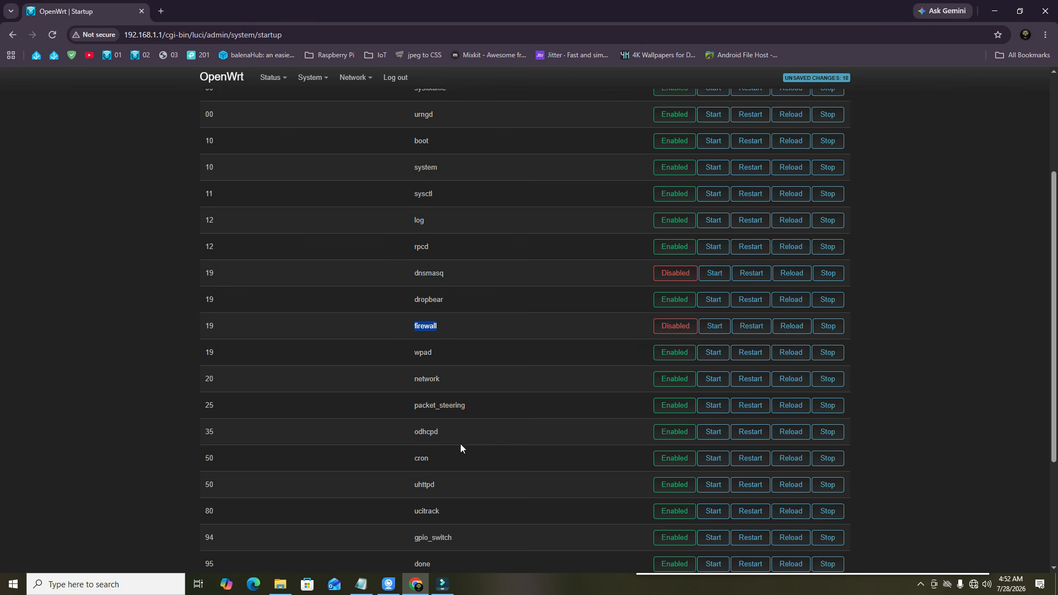
left_click_drag(415, 433, 440, 436)
left_click(676, 432)
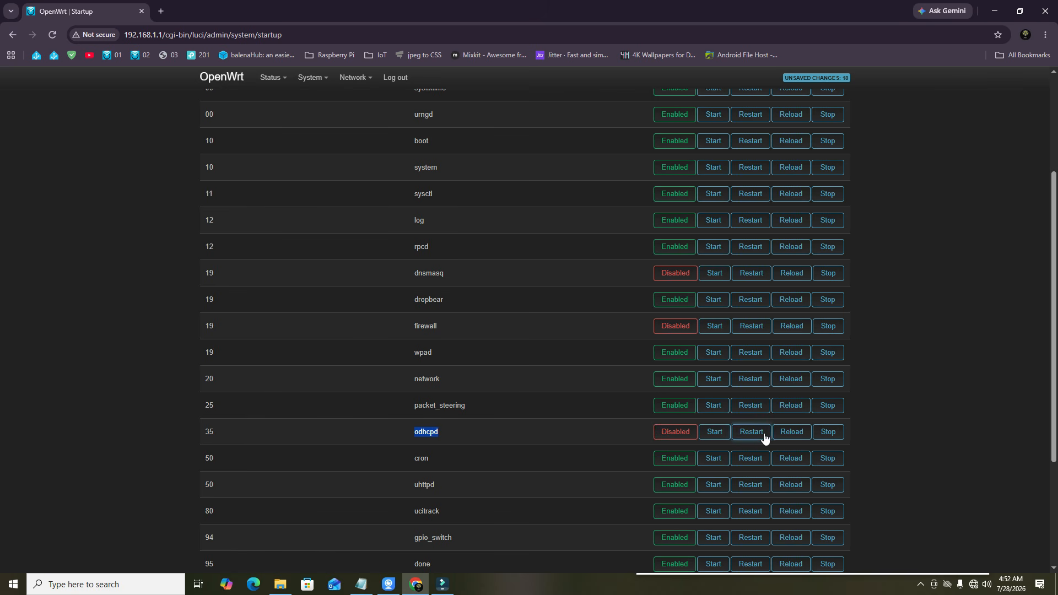
Stop the running odhcpd, firewall and dnsmasq services
left_click(833, 436)
left_click(832, 331)
left_click(830, 279)
scroll(908, 277, "up", 3)
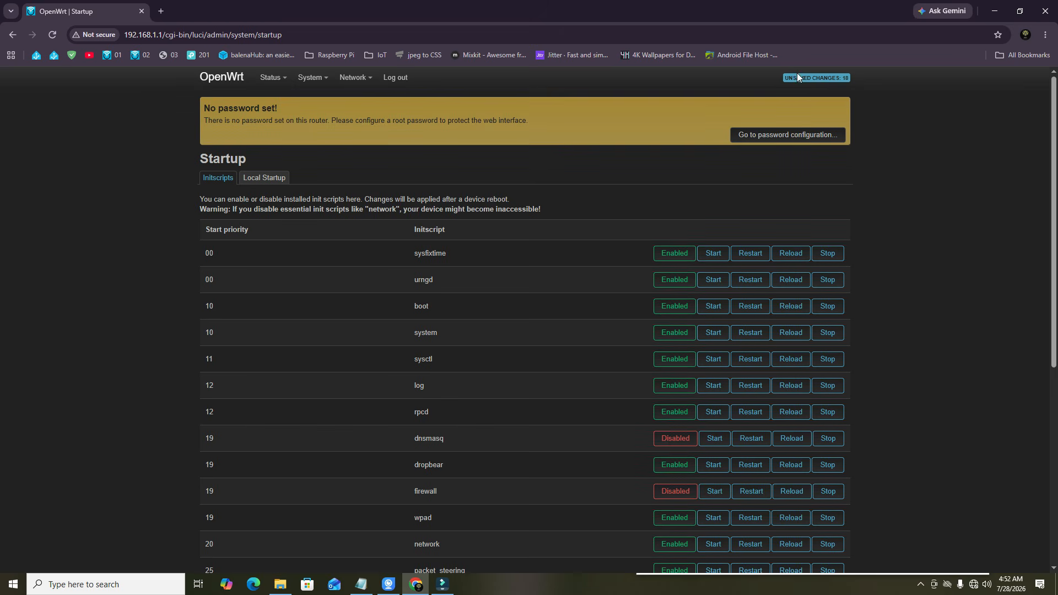
Review the unsaved configuration changes, then save and apply them as a checked connectivity change
left_click(802, 80)
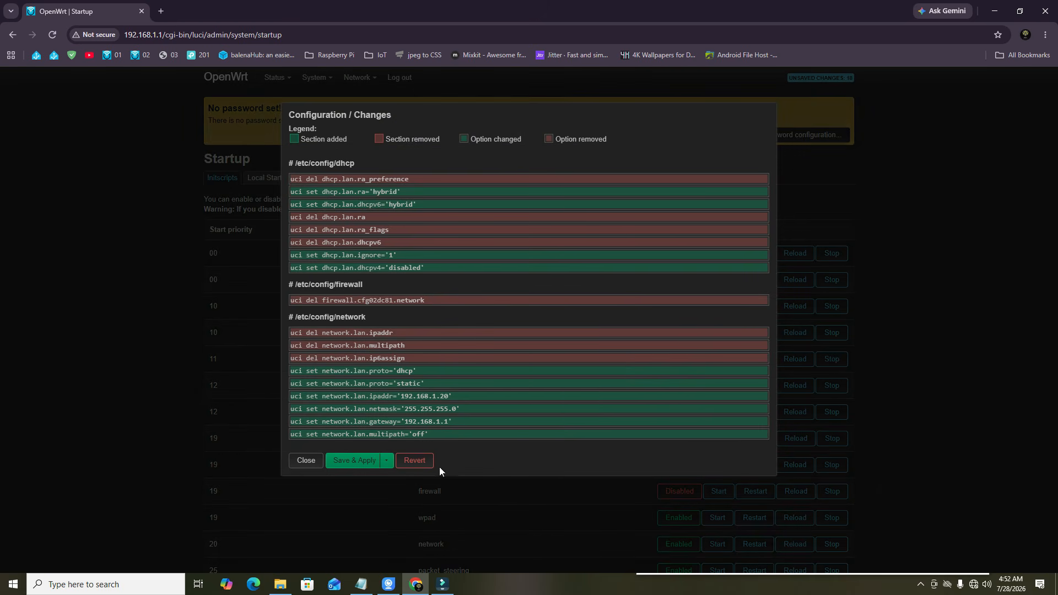
left_click(356, 465)
left_click(388, 584)
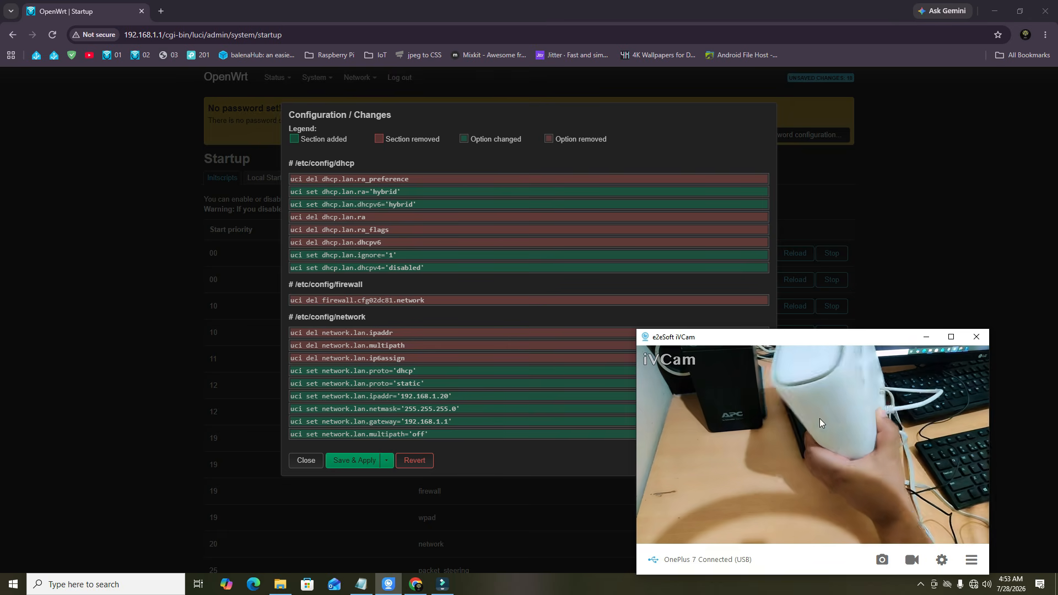
left_click(353, 465)
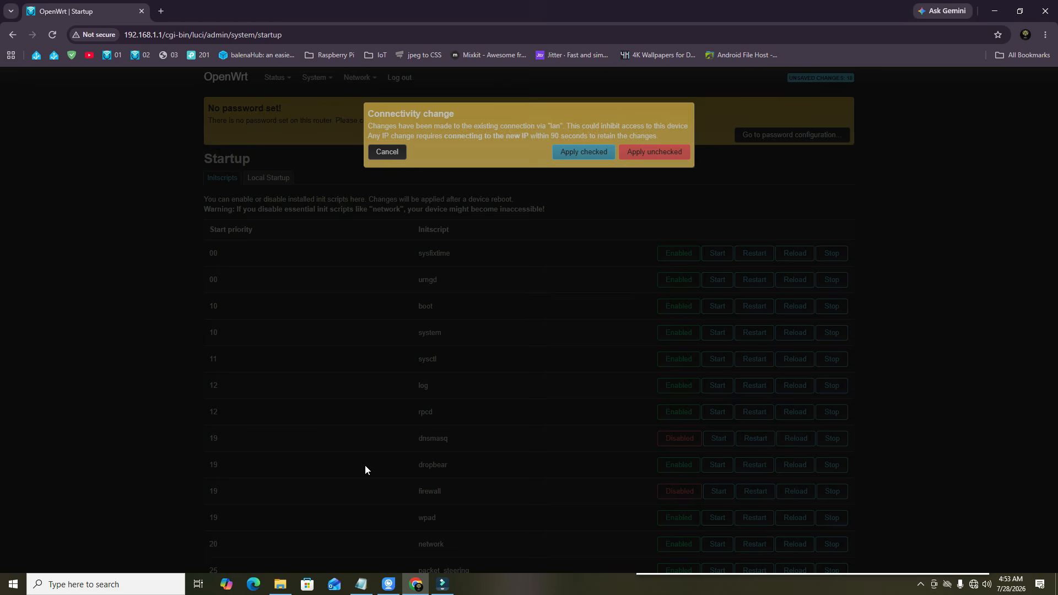
left_click(584, 152)
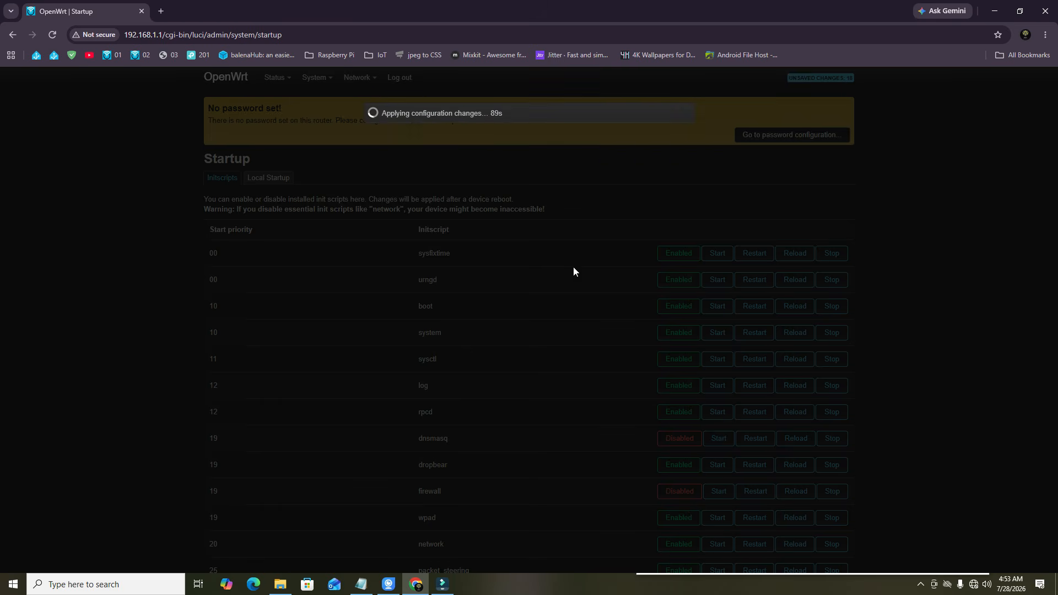
Open 192.168.1.20 in a new browser tab, close the old router tab and log in as root
left_click(160, 12)
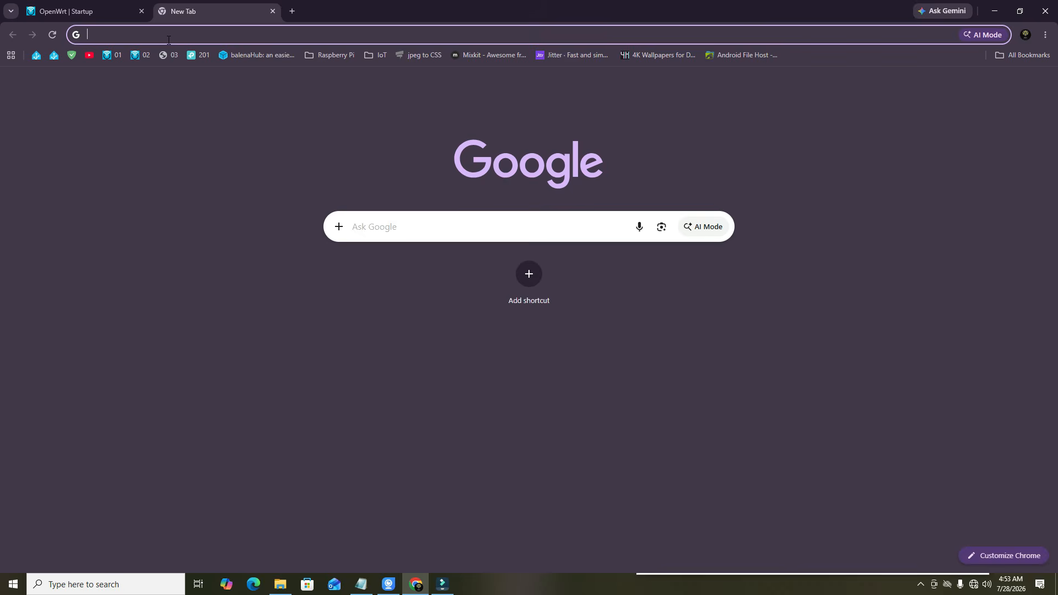
type("192.168")
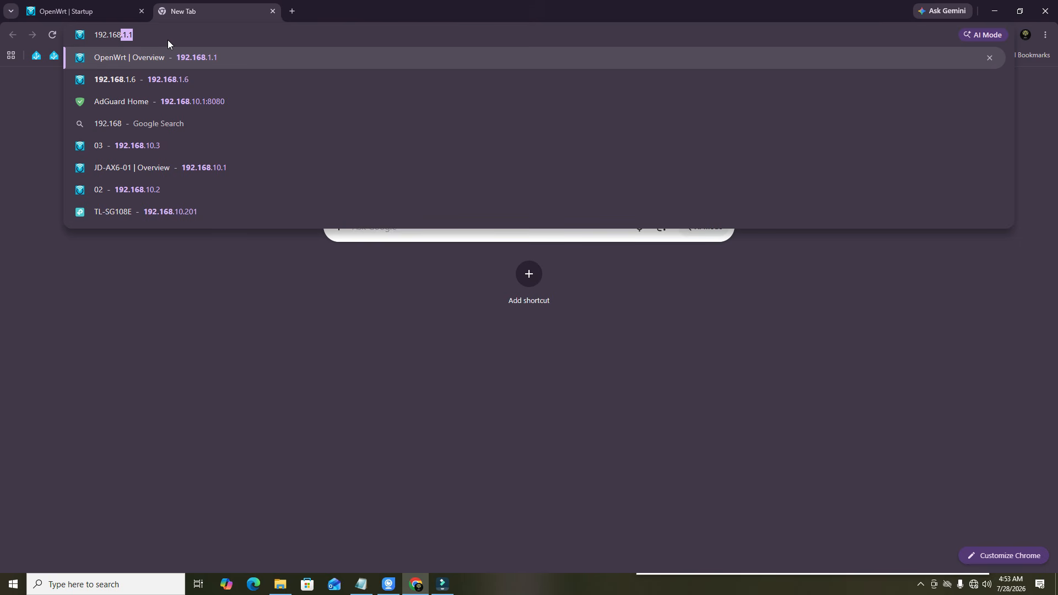
type(".1.20")
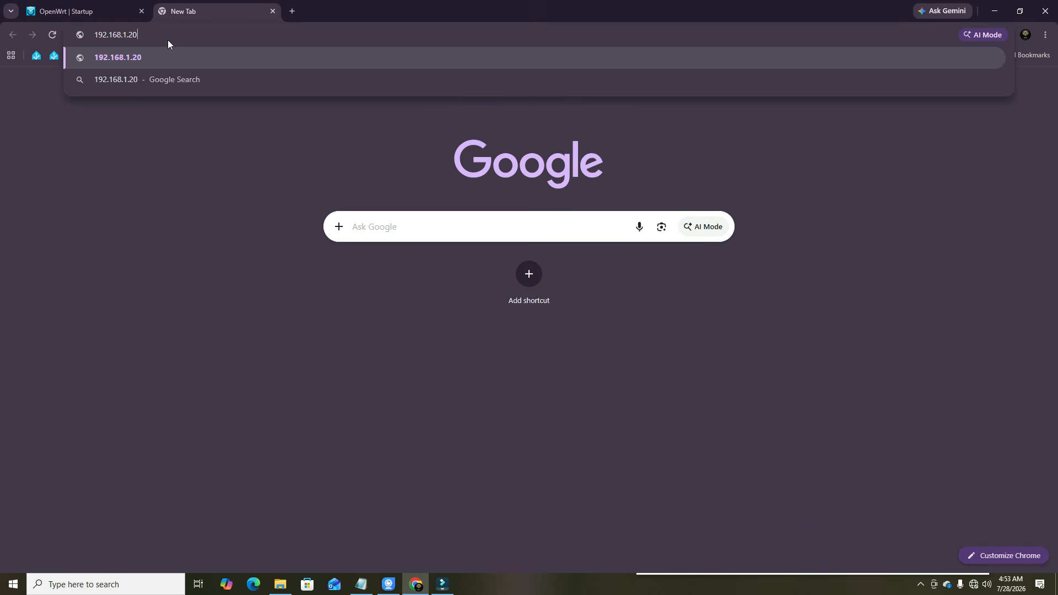
key("Return")
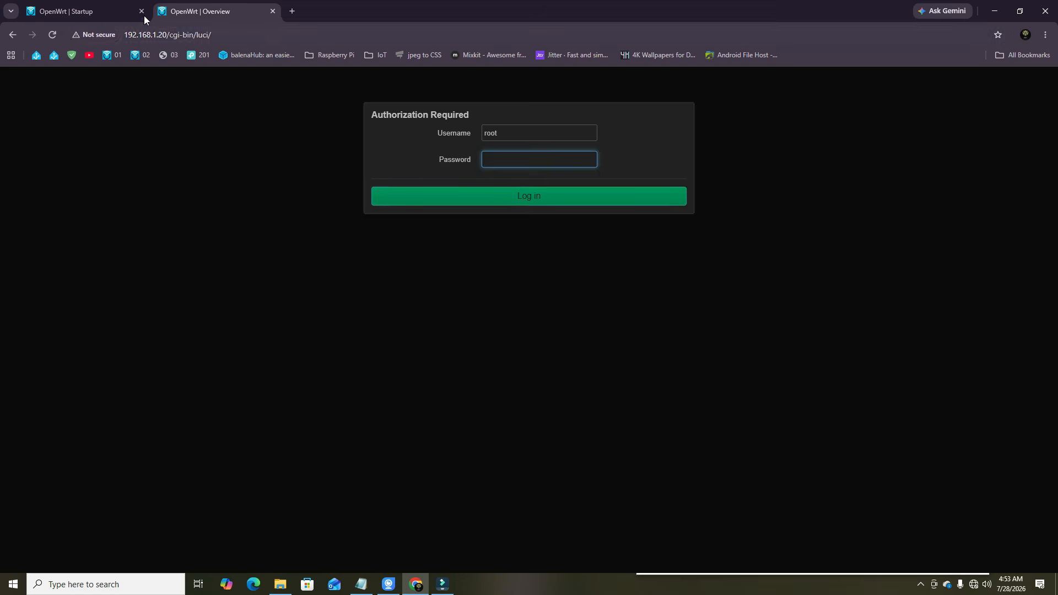
left_click(141, 12)
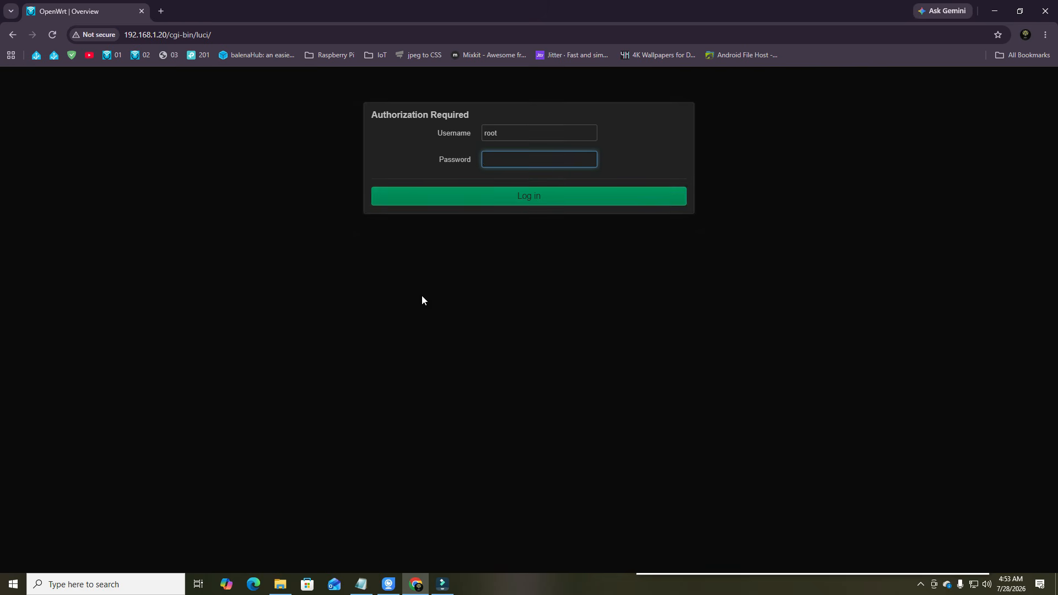
left_click(528, 198)
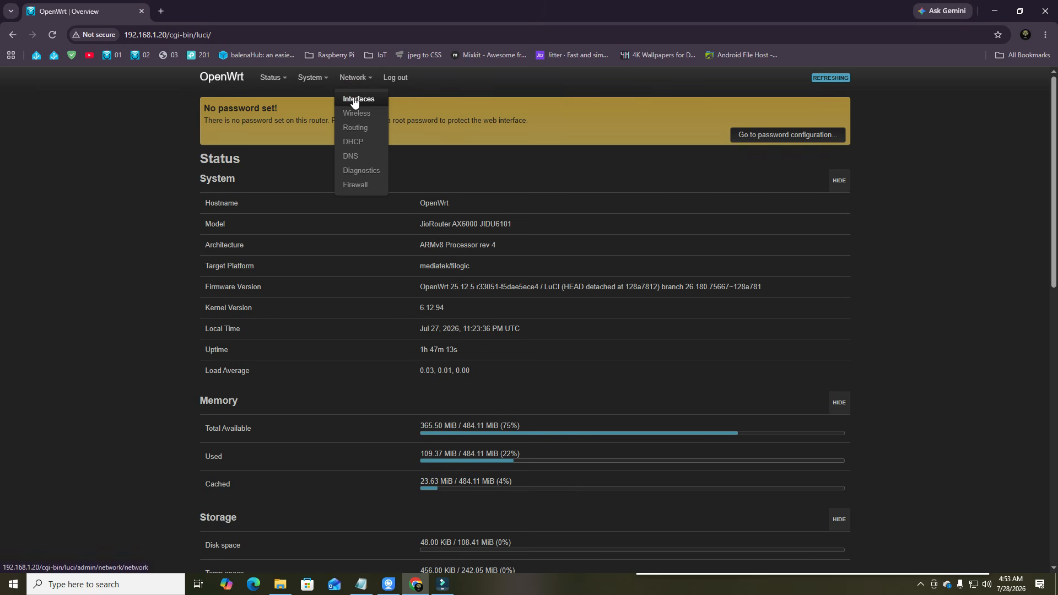
Check the lan interface's IPv4 address on the interfaces page, then view the wireless overview
left_click(353, 99)
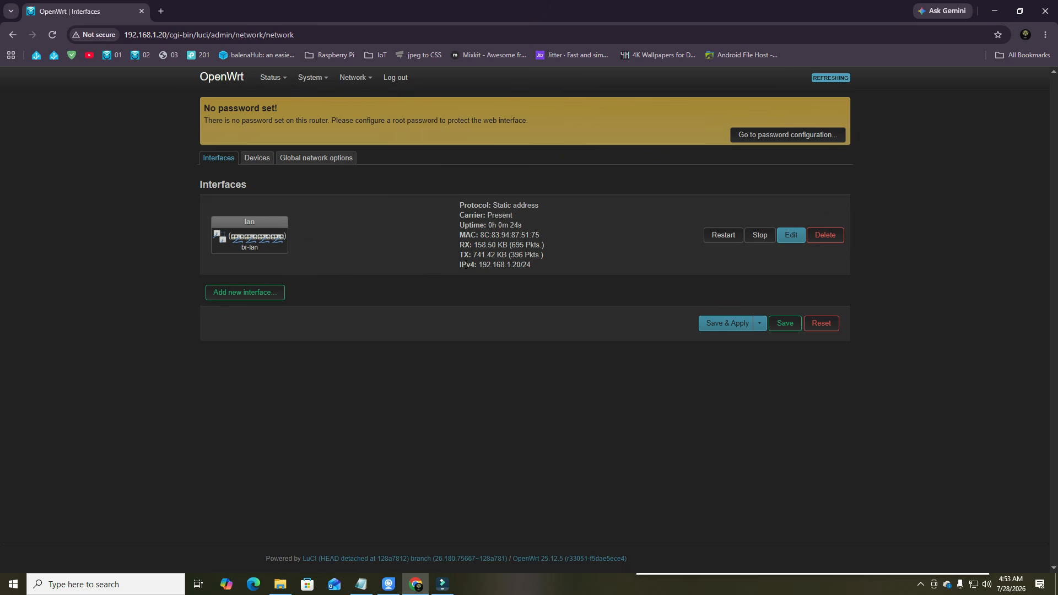
left_click_drag(479, 264, 521, 267)
triple_click(530, 267)
left_click(550, 283)
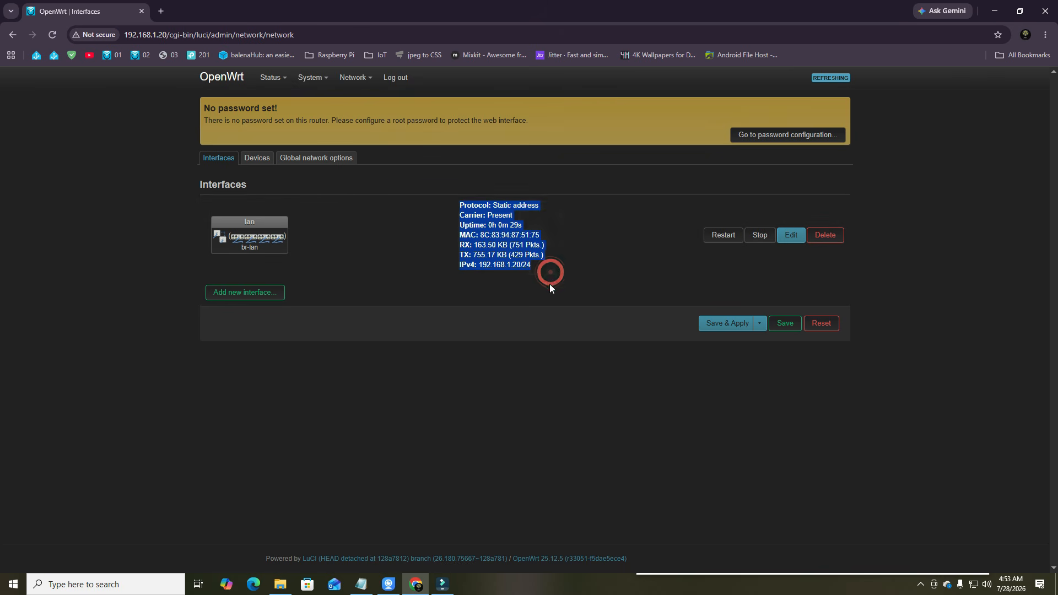
left_click(364, 114)
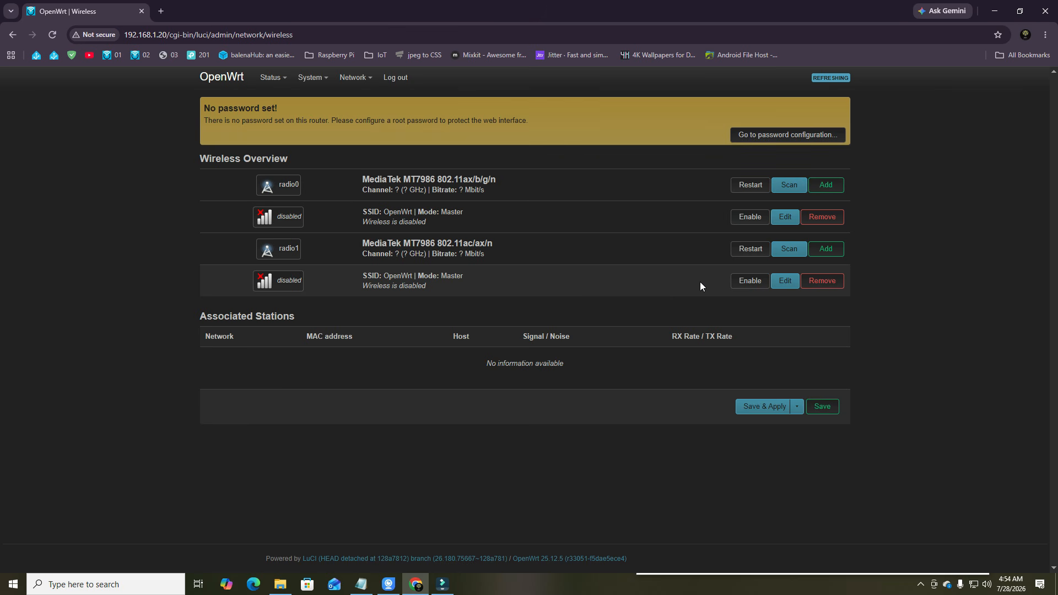
Switch to the OpenWrt Setup Guide in Notepad and highlight part of the Mode 2 Access Point heading
left_click(361, 584)
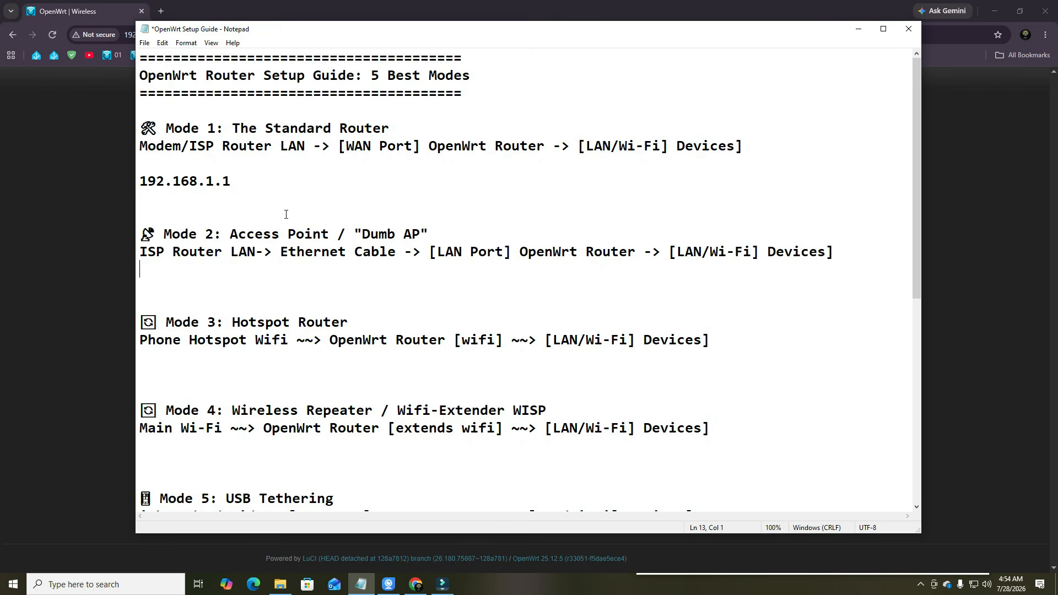
left_click(339, 238)
left_click_drag(362, 234, 412, 234)
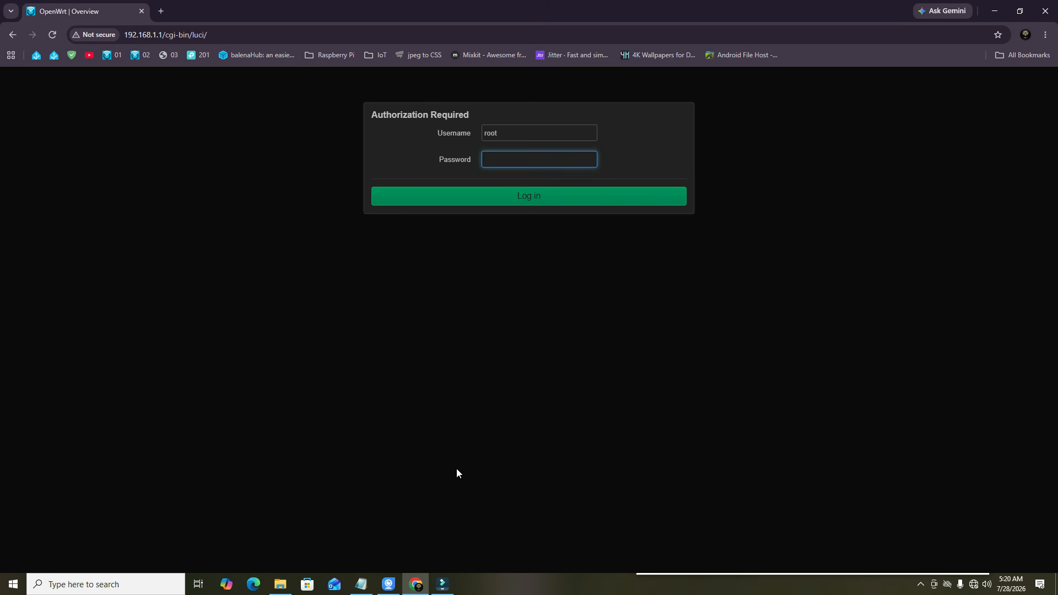
Bring up the Notepad setup guide again and highlight the Mode 3 Hotspot Router heading
left_click(361, 584)
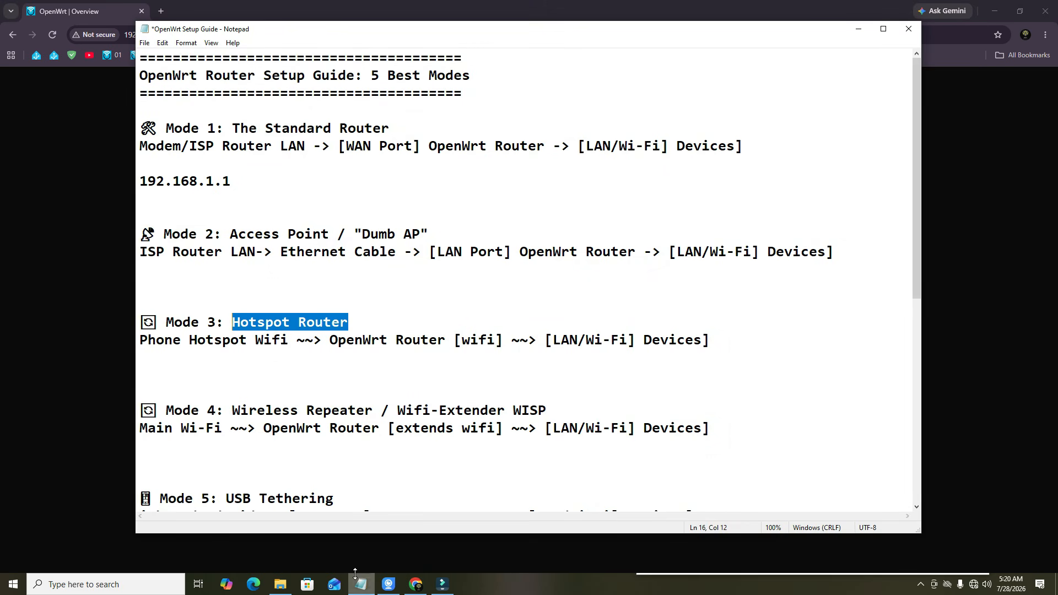
left_click(359, 326)
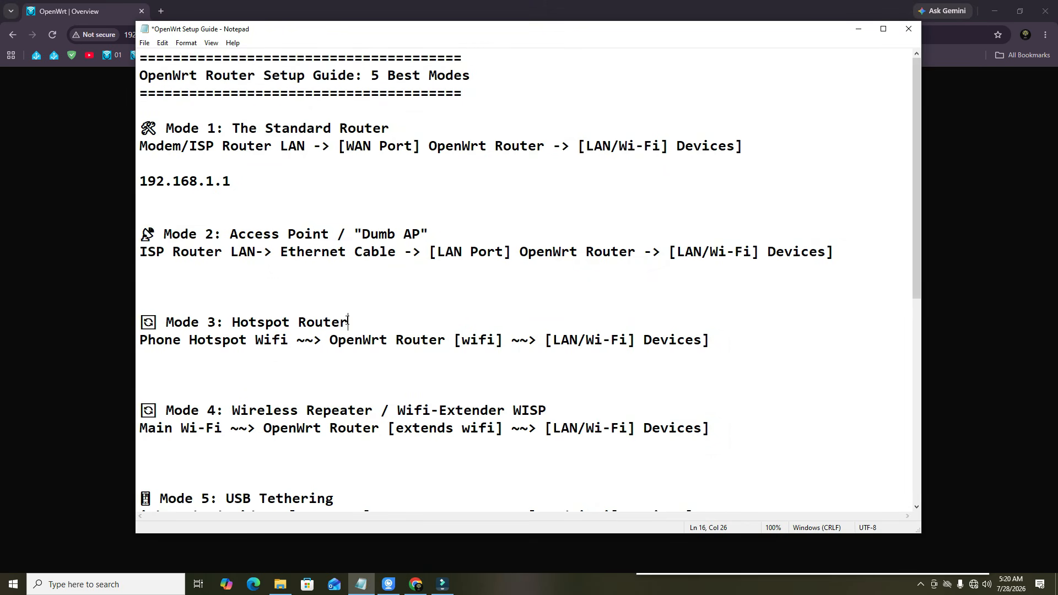
left_click_drag(232, 325, 347, 324)
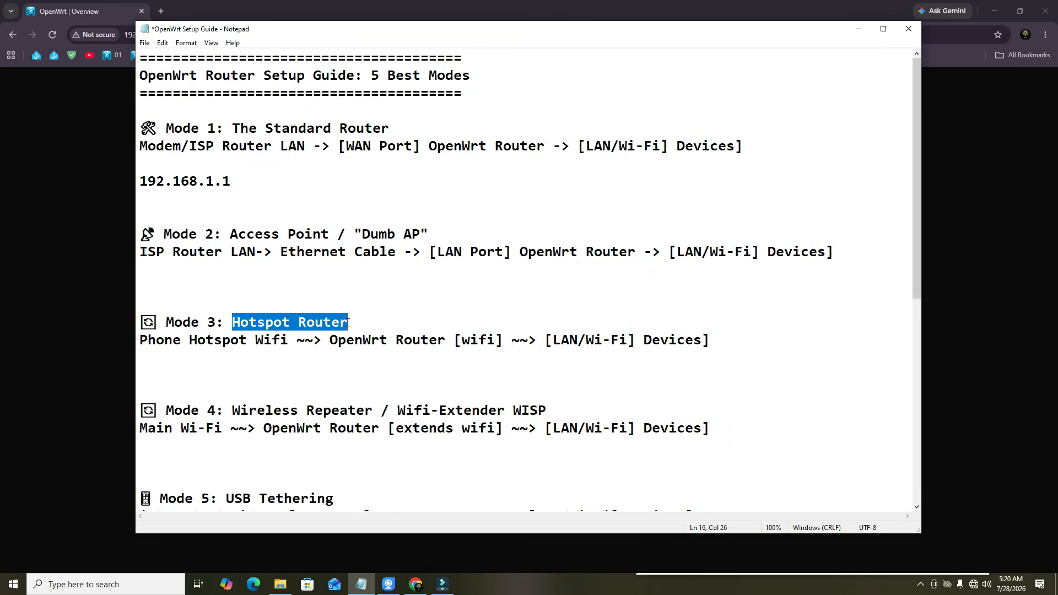
left_click(374, 322)
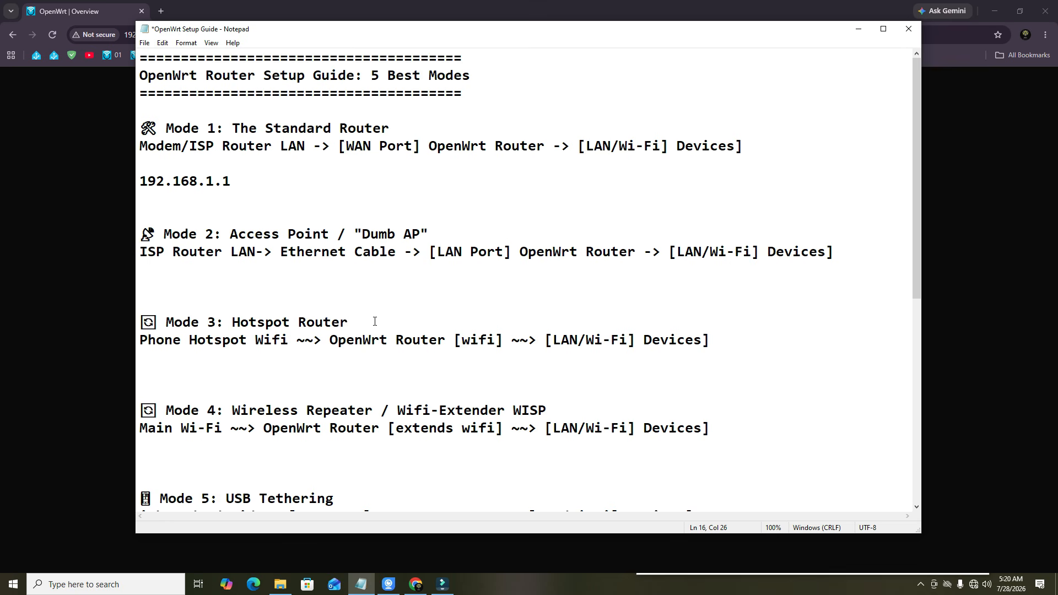
Log in to the router at 192.168.1.1, disable the online firmware upgrade check and apply the change
left_click(86, 299)
left_click(514, 203)
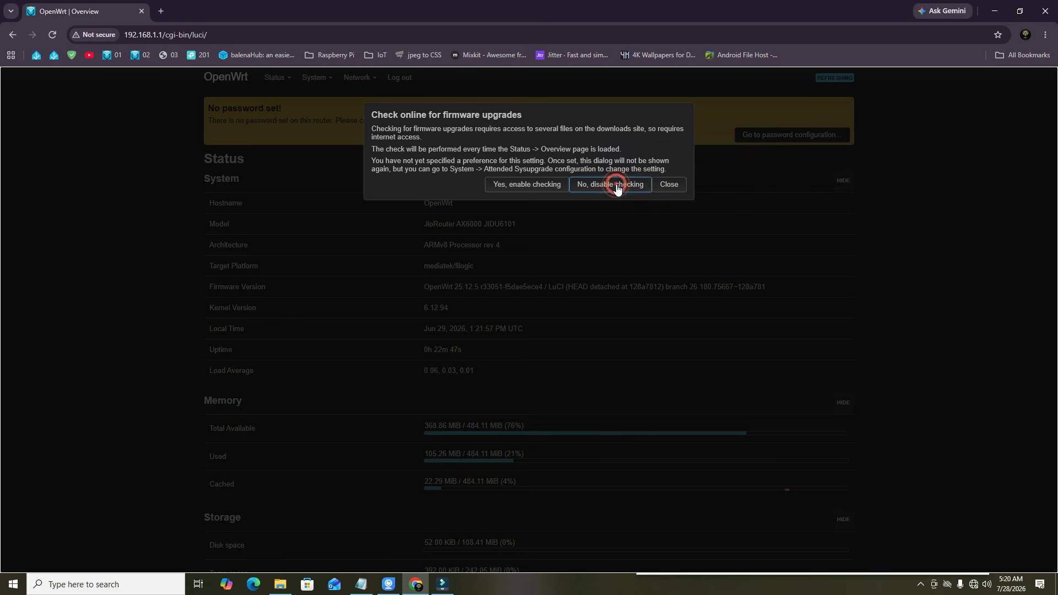
left_click(616, 186)
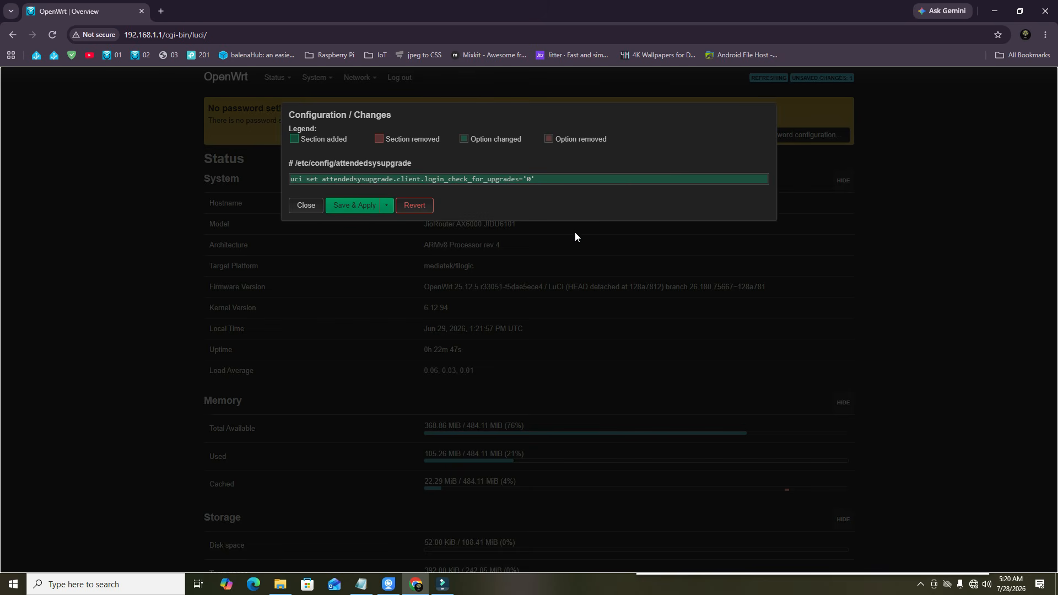
left_click(370, 207)
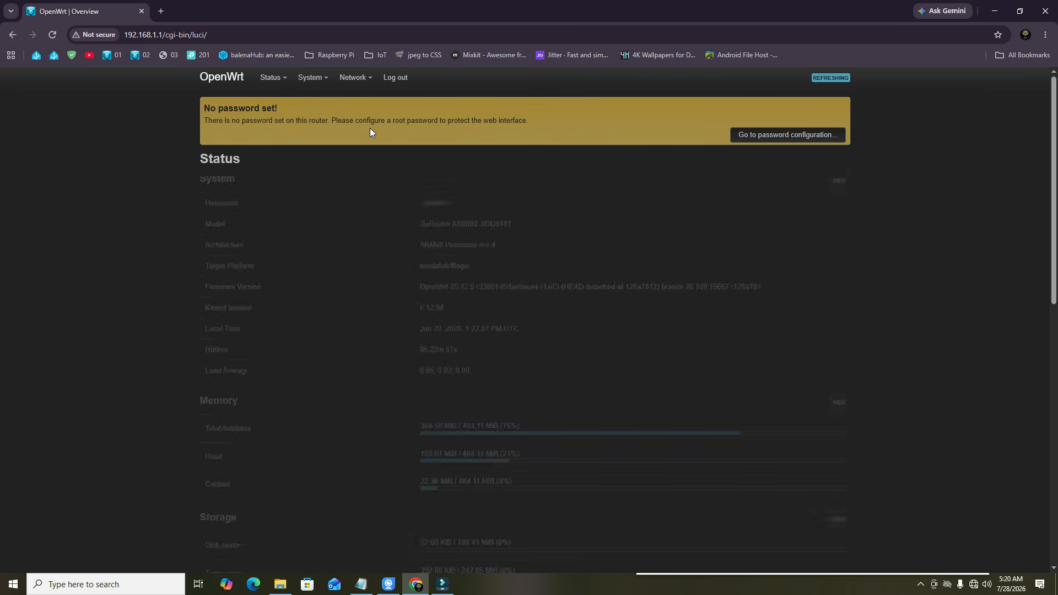
Delete the wan and wan6 network interfaces, then save and apply the changes
mouse_move(356, 78)
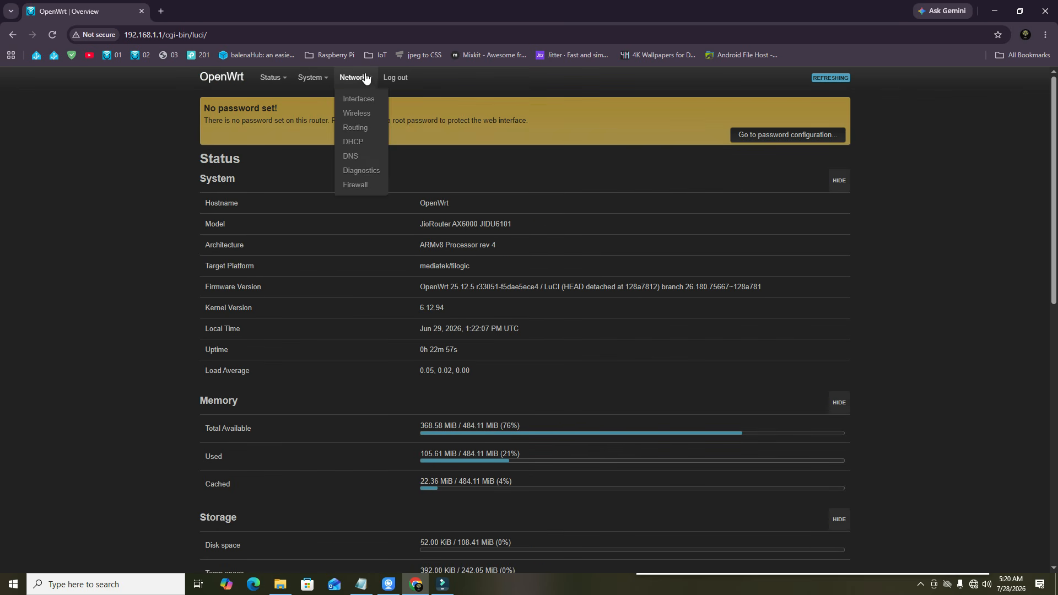
left_click(359, 103)
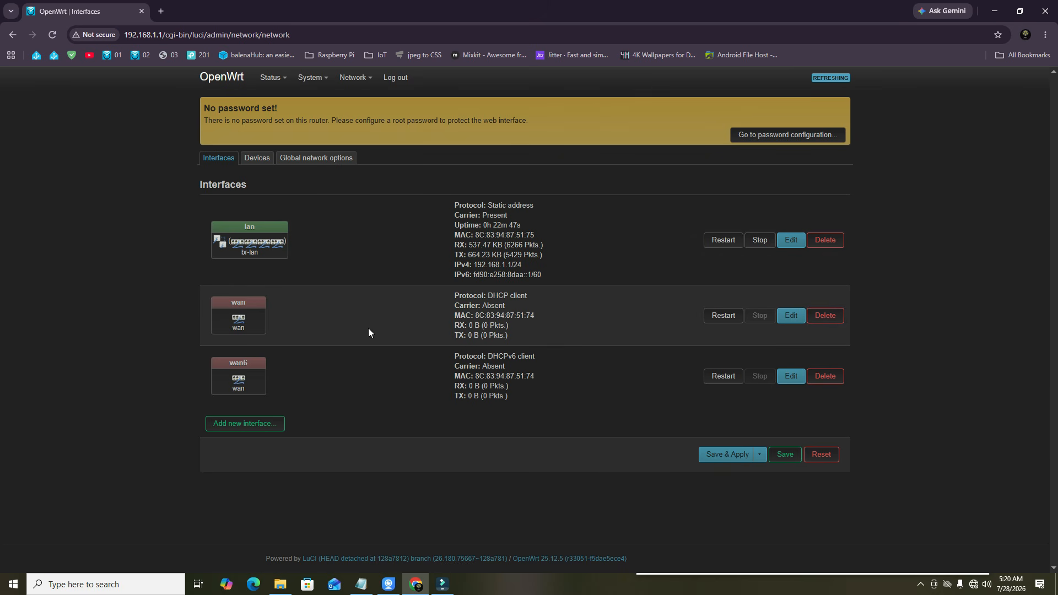
left_click(829, 317)
left_click(832, 365)
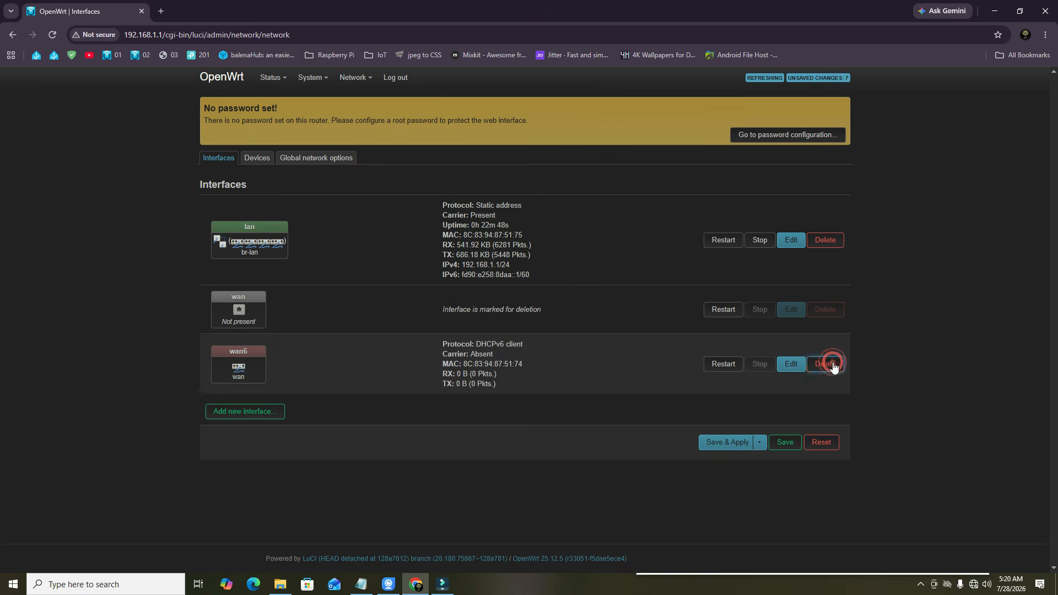
left_click(722, 441)
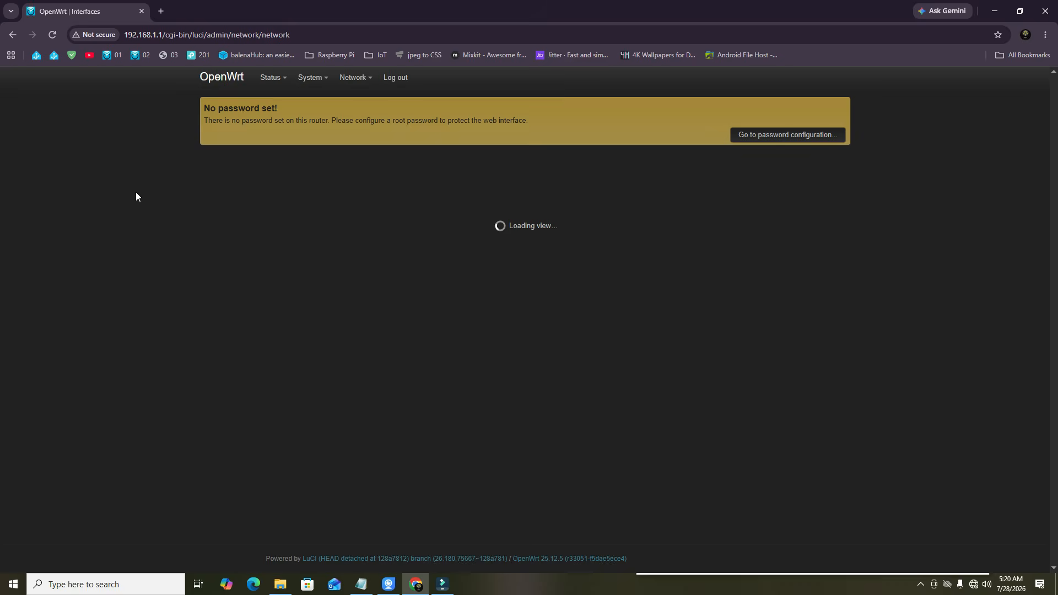
Open the wireless overview, show the phone in the iVCam view and scan for networks with radio1
mouse_move(355, 77)
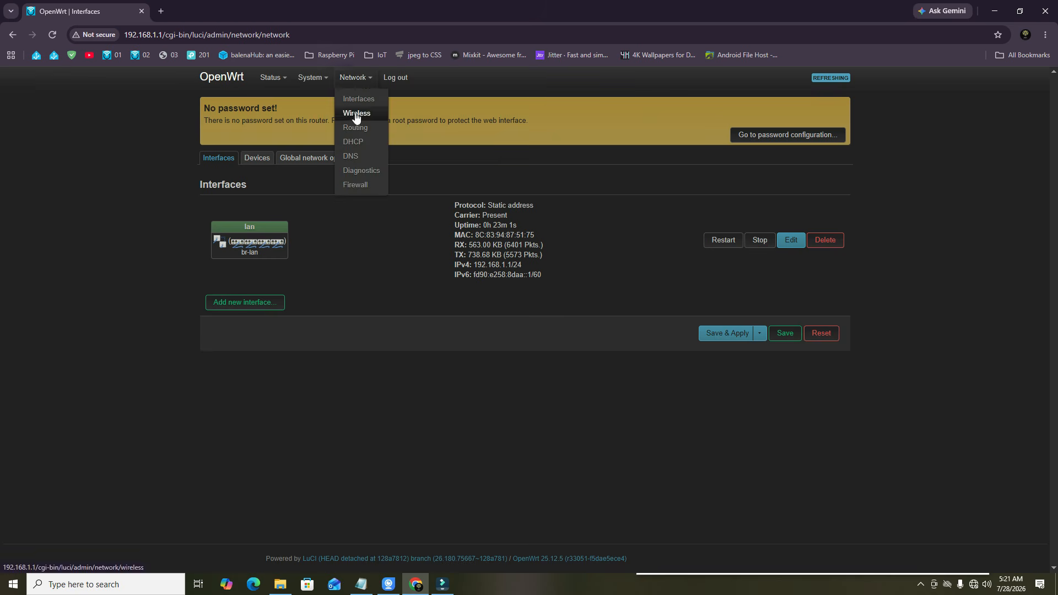
left_click(353, 113)
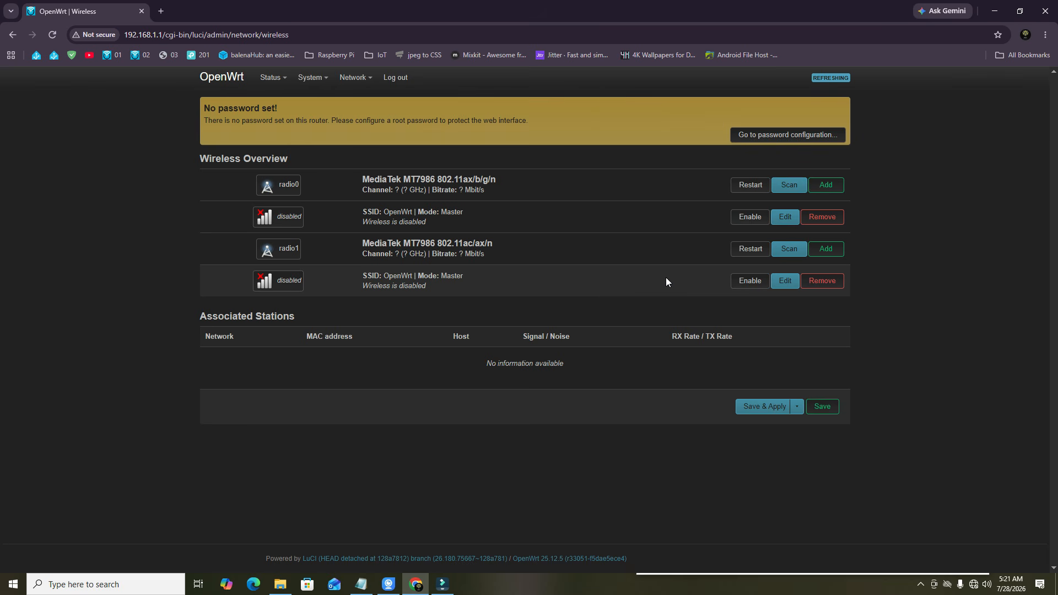
left_click(390, 586)
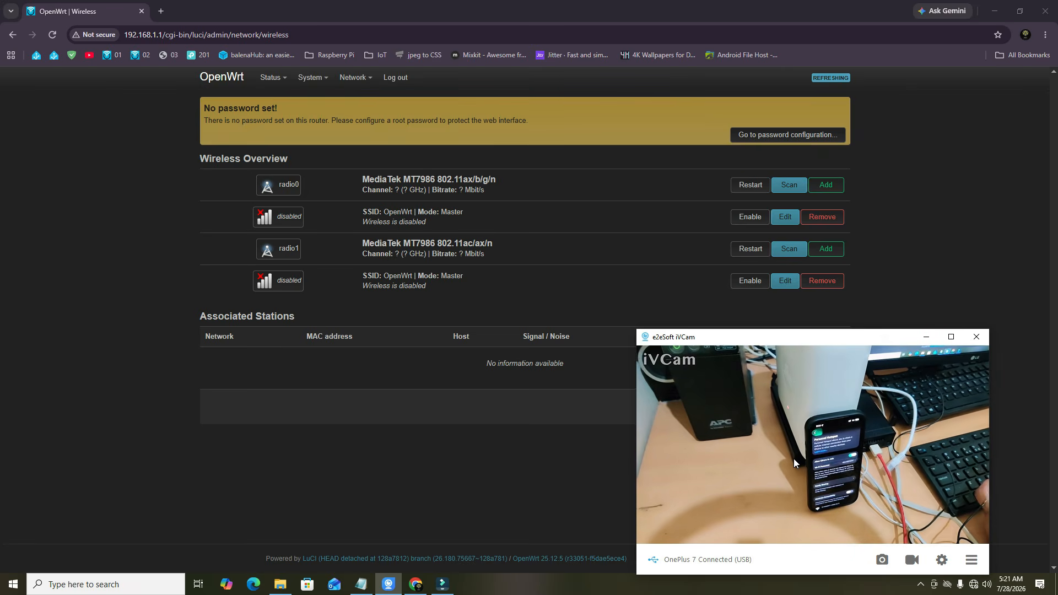
left_click(801, 251)
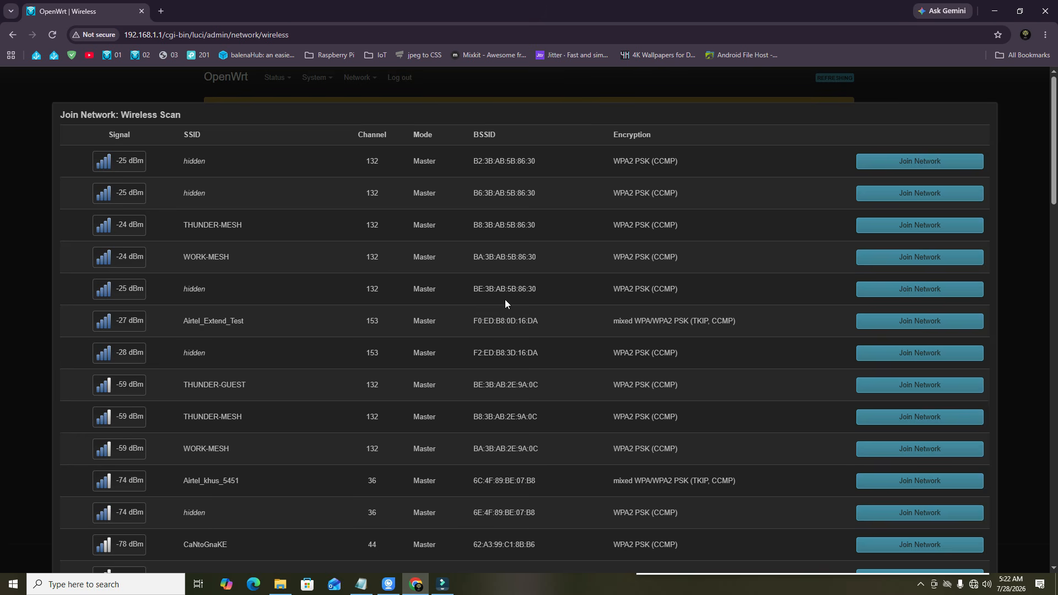
Search the wireless scan list for the phone's hotspot network, checking the phone in the iVCam view
scroll(329, 246, "down", 3)
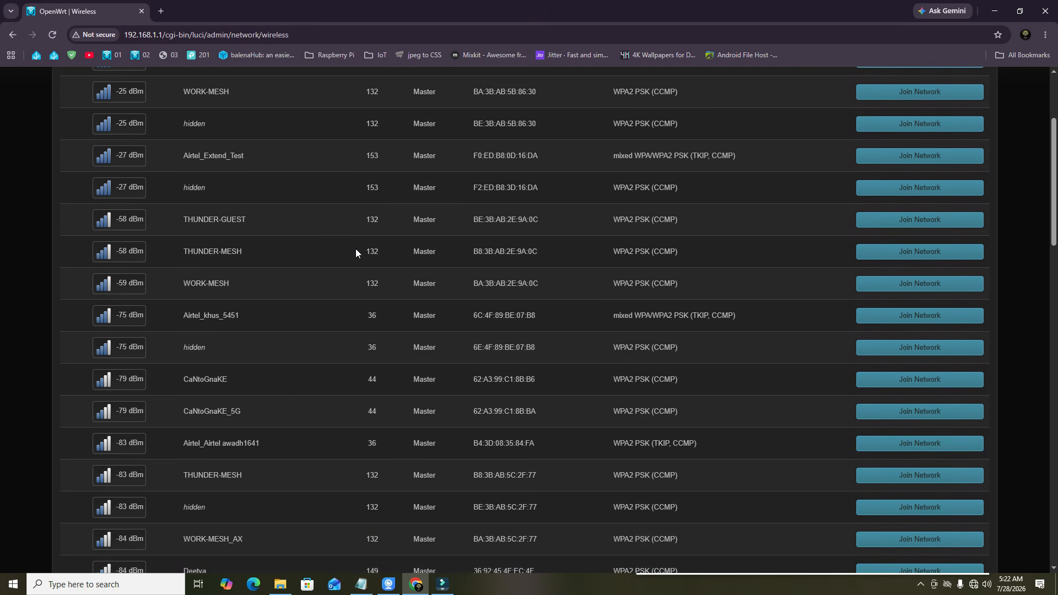
scroll(356, 253, "up", 3)
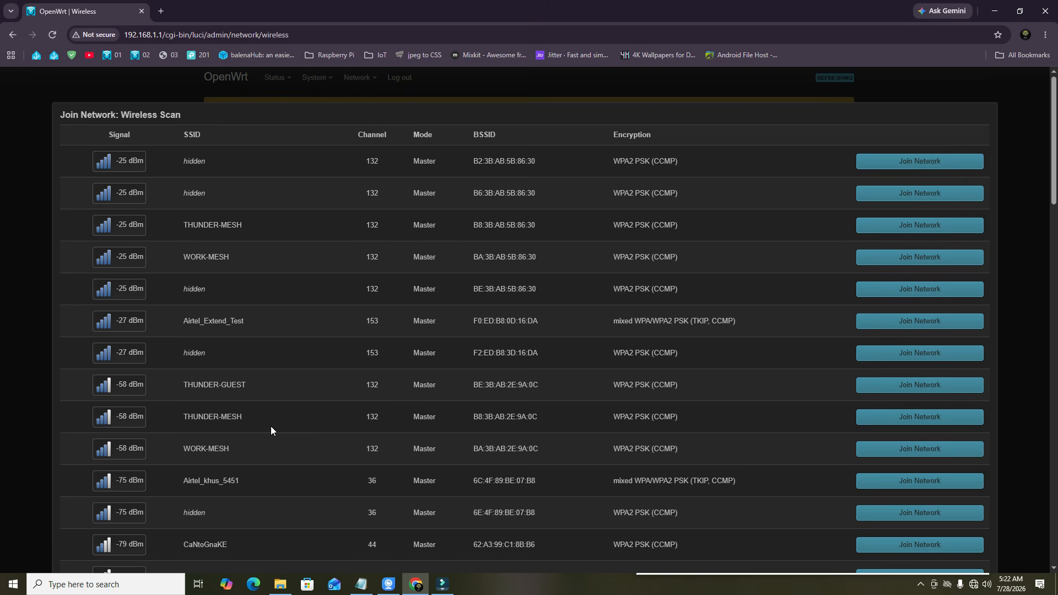
scroll(270, 433, "down", 3)
scroll(303, 426, "down", 2)
scroll(304, 426, "up", 4)
scroll(303, 425, "up", 4)
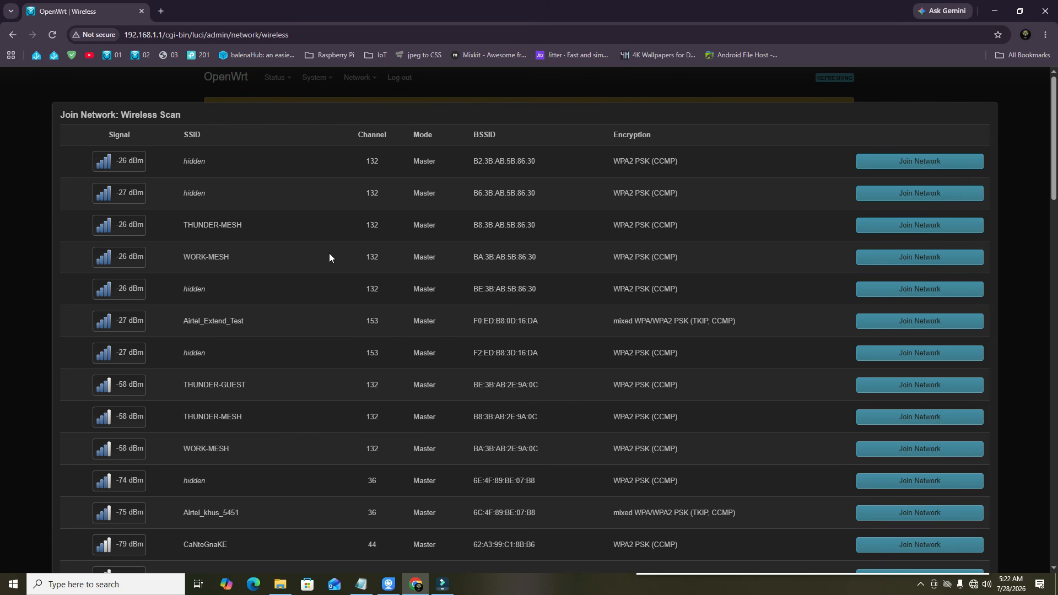
left_click(389, 584)
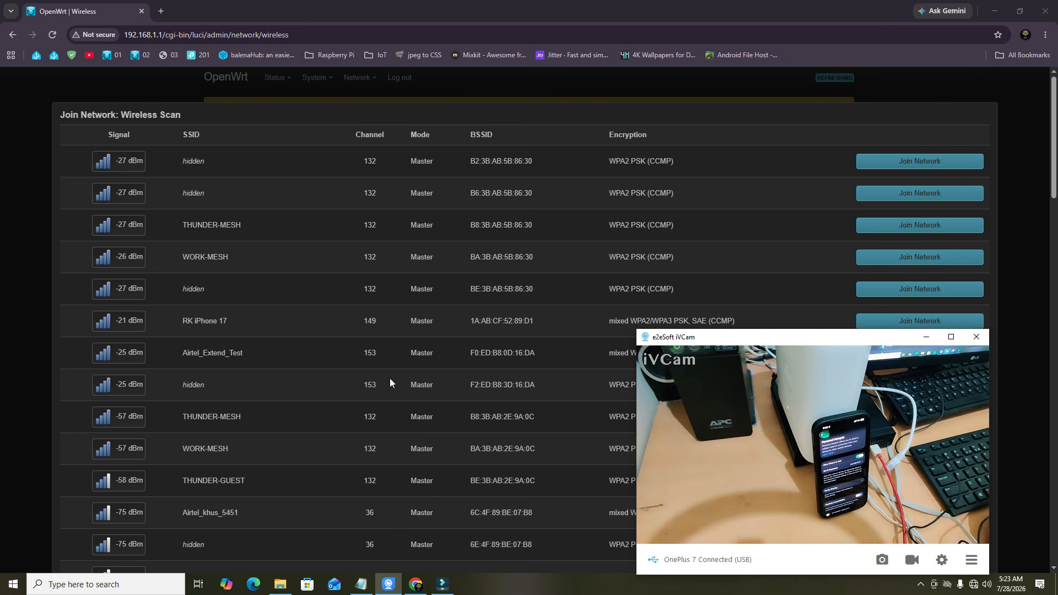
left_click(256, 323)
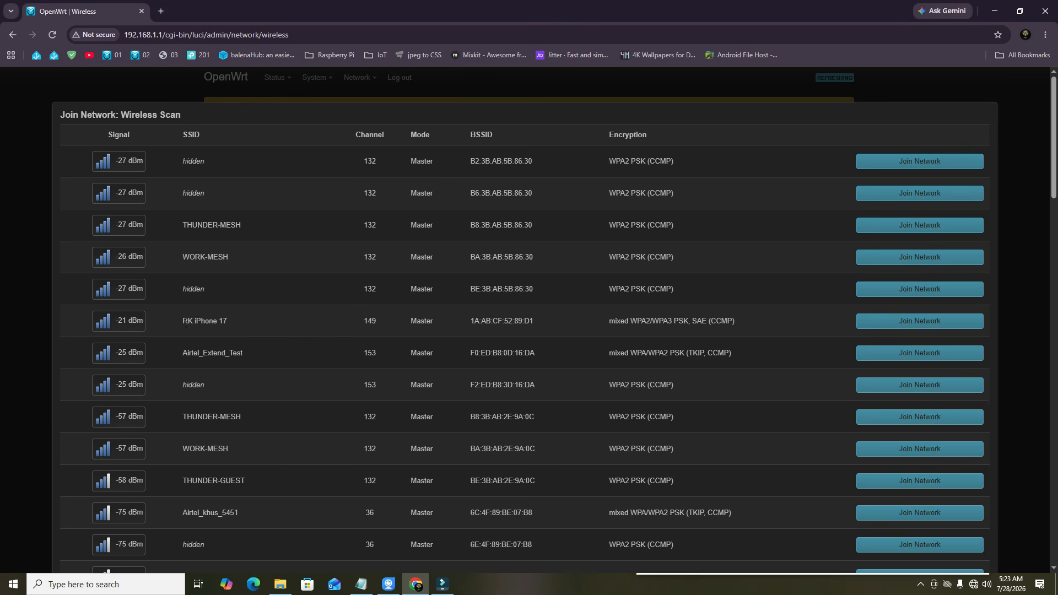
Join the "RK iPhone 17" network from the scan list and enter its WPA passphrase, checking the phone in the iVCam view
left_click_drag(182, 322, 228, 322)
left_click(236, 325)
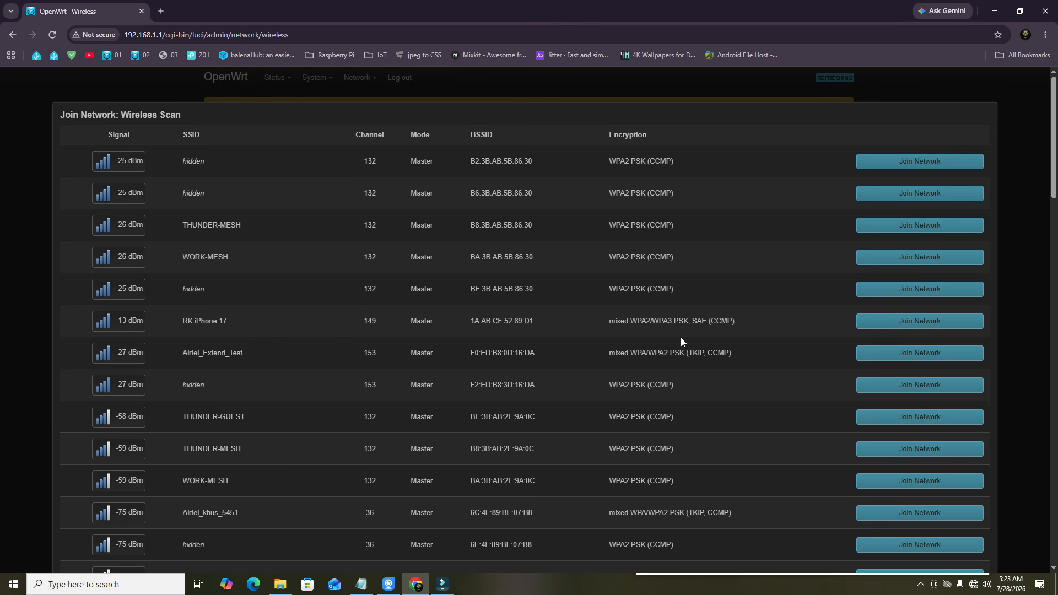
left_click(901, 322)
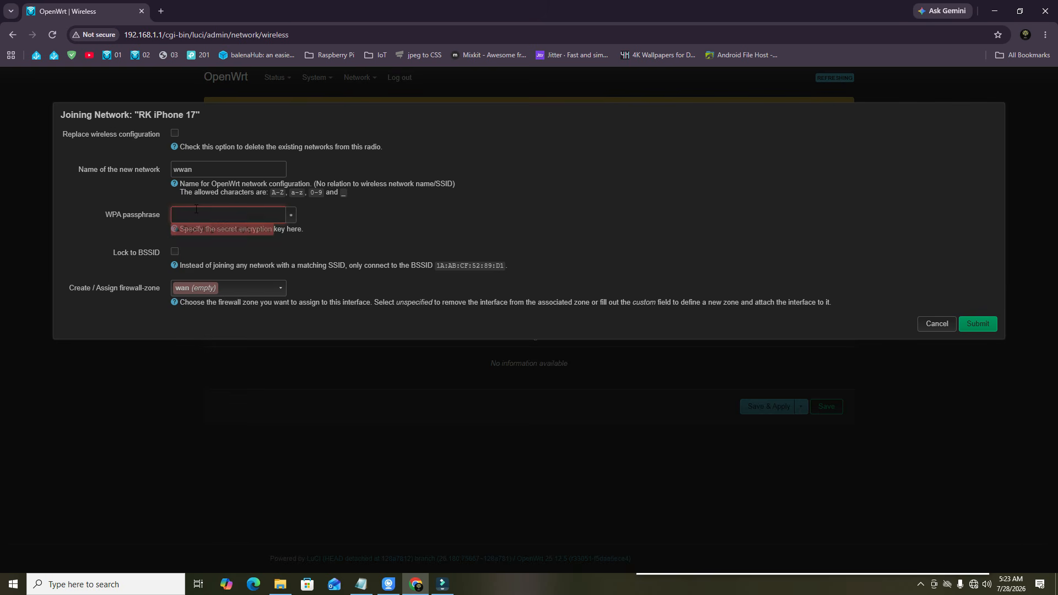
left_click(195, 209)
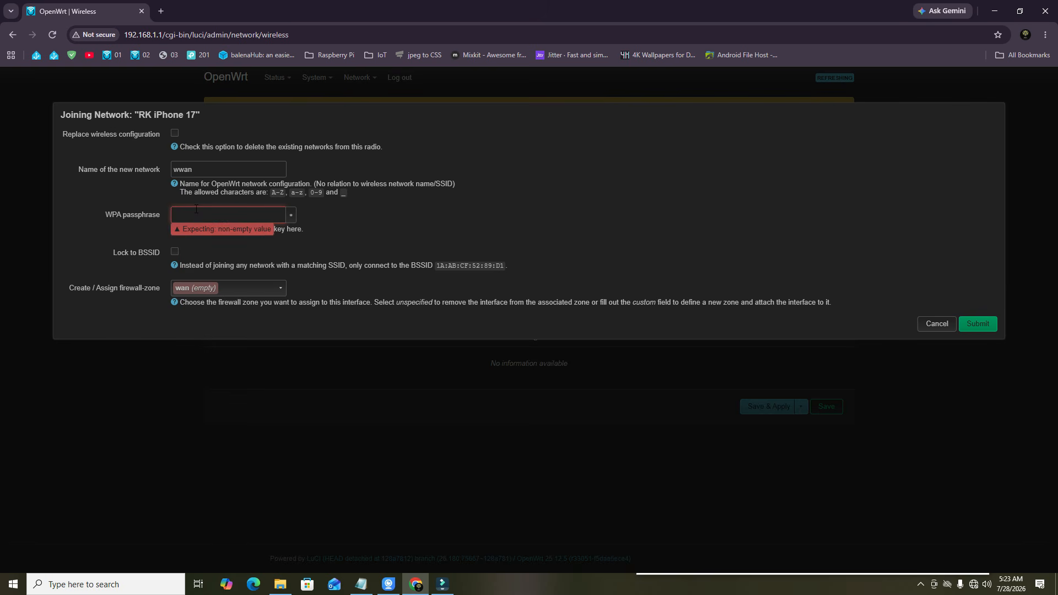
type("••")
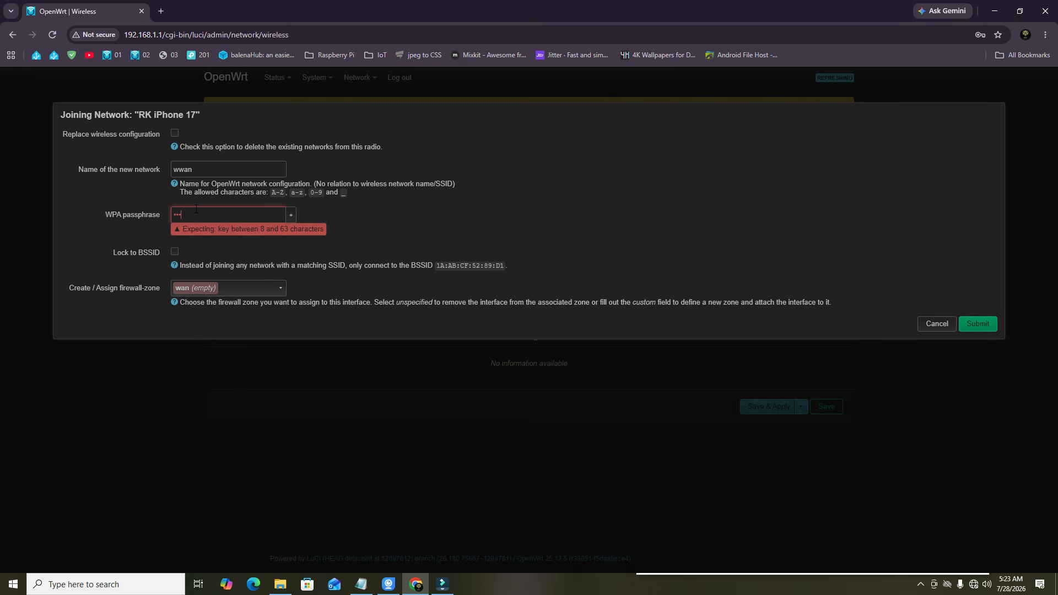
type("•••••••")
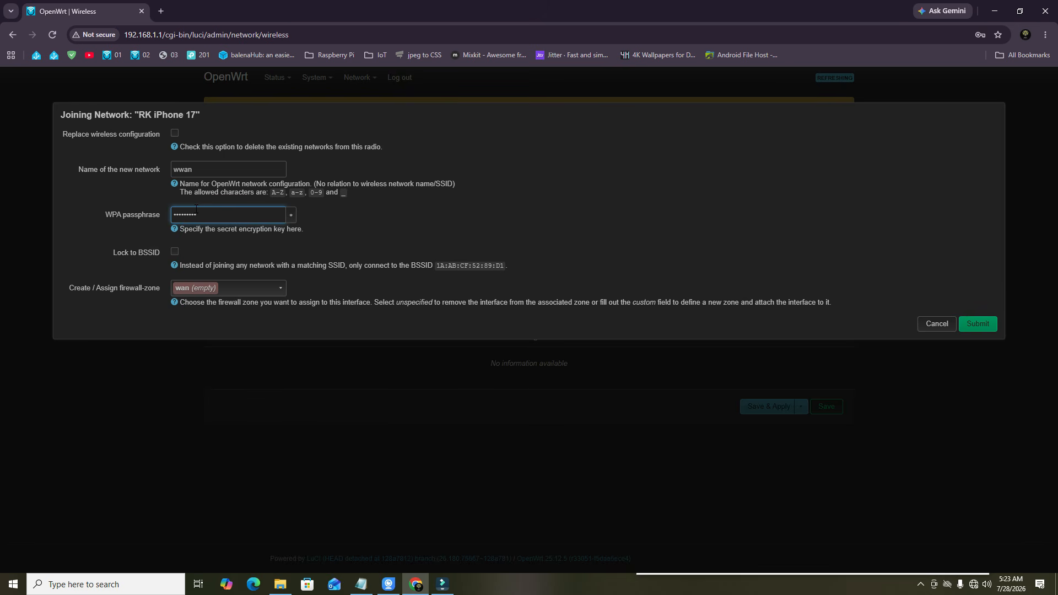
left_click(389, 584)
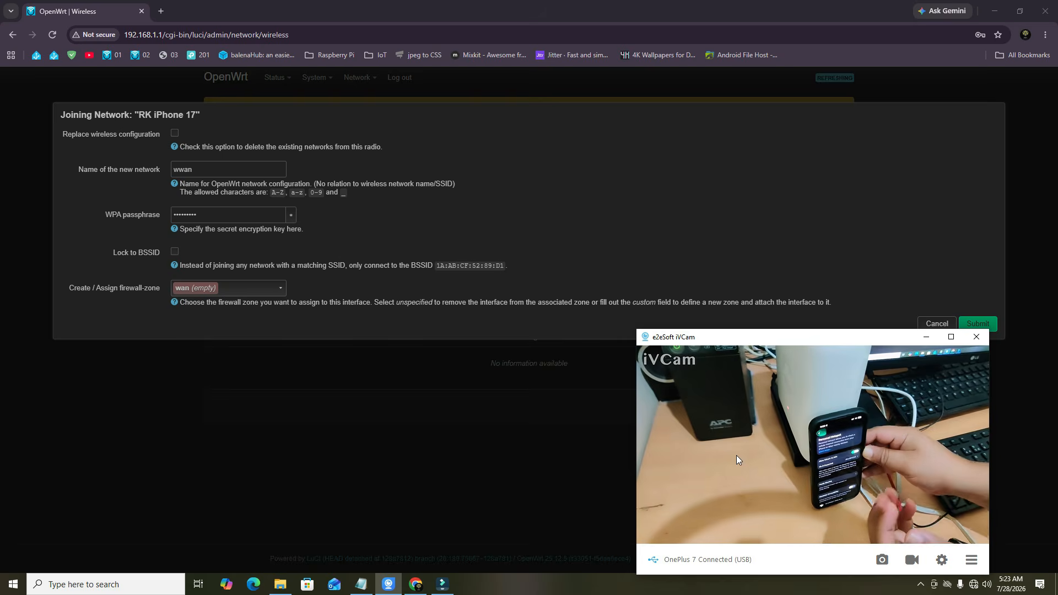
left_click(406, 225)
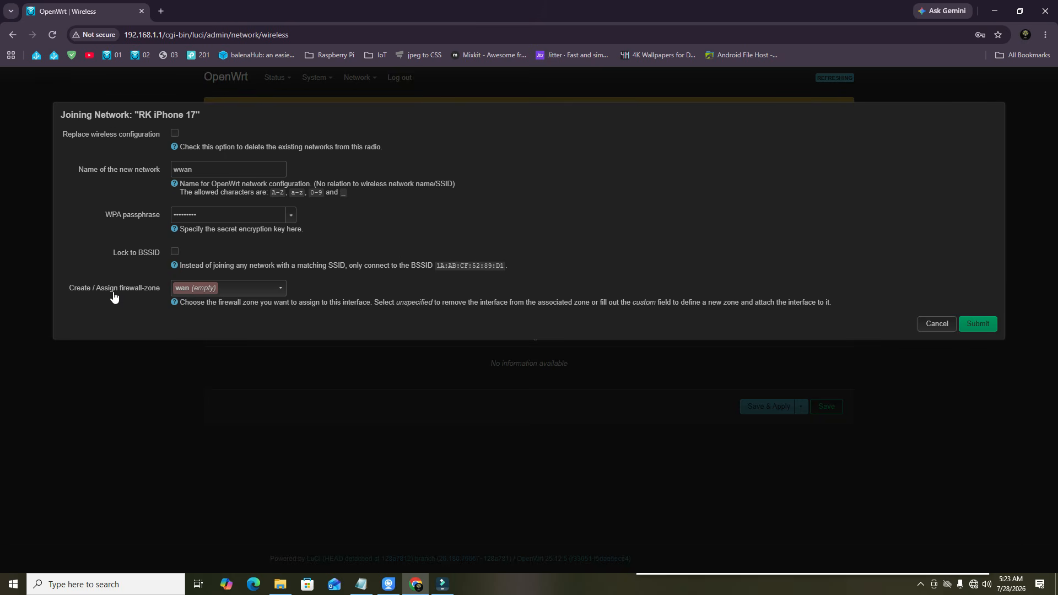
Keep the firewall zone as wan, name the new network ios_hotspot and submit the join form
left_click(225, 294)
left_click(201, 342)
left_click(198, 170)
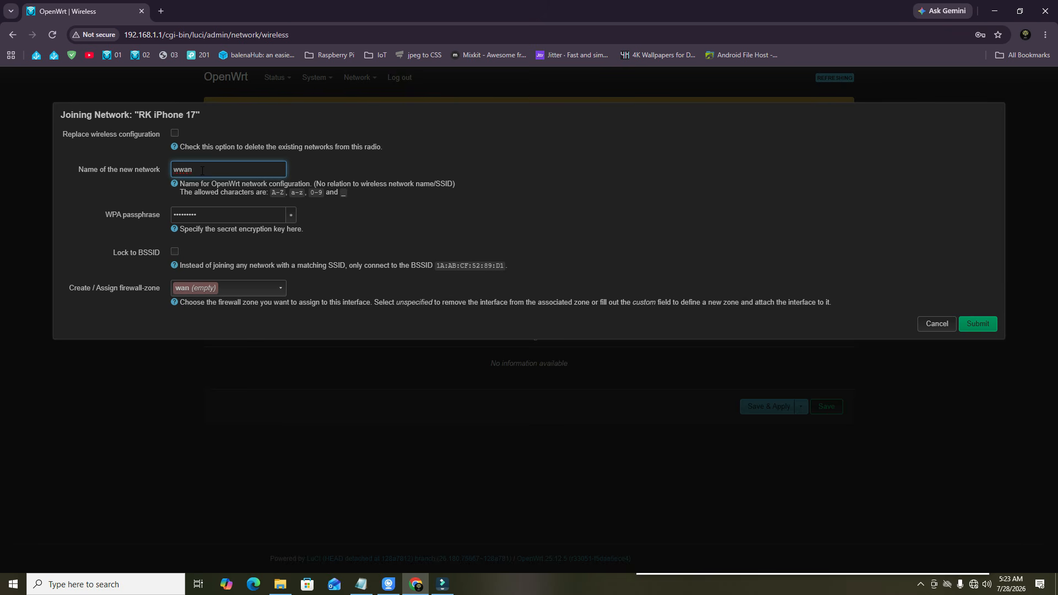
key("BackSpace")
key("BackSpace")
key("BackSpace")
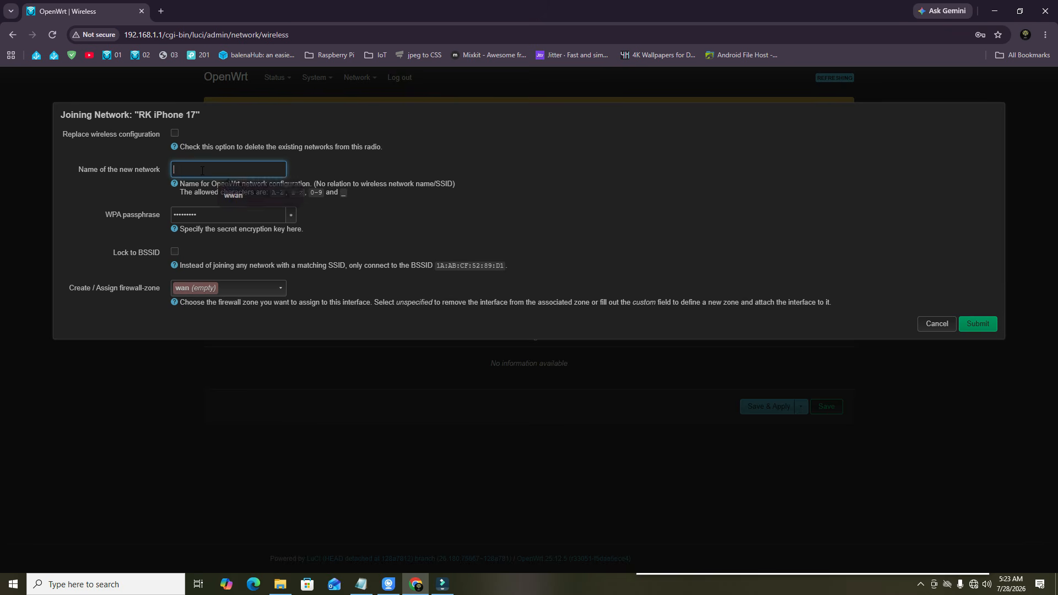
type("ios_hots")
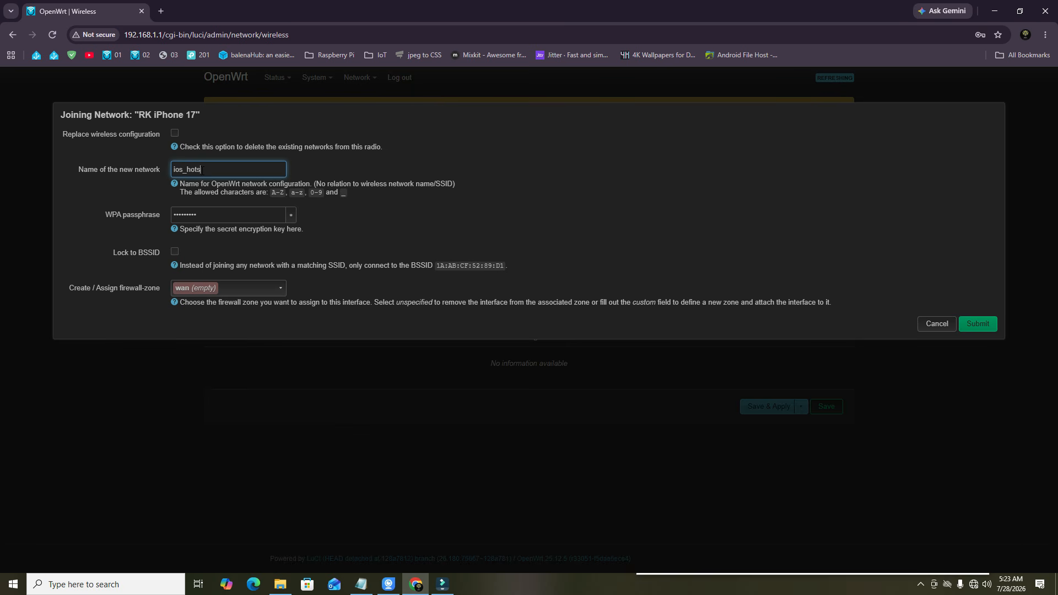
type("pot")
left_click(978, 324)
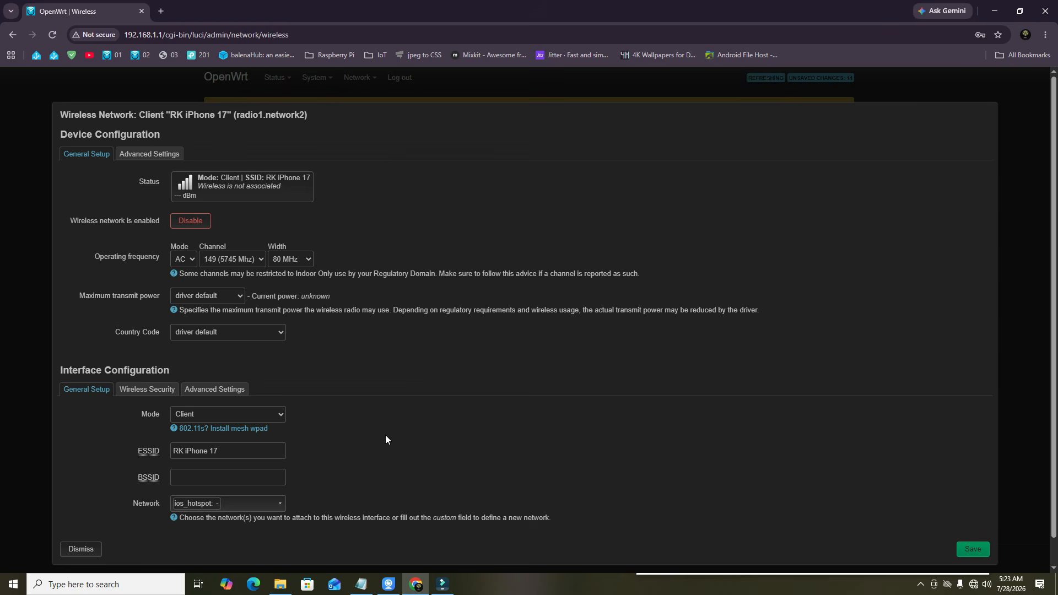
Review the hotspot client's attached network, operating mode and channel options, then save the configuration and apply the changes
scroll(386, 435, "down", 1)
left_click(237, 479)
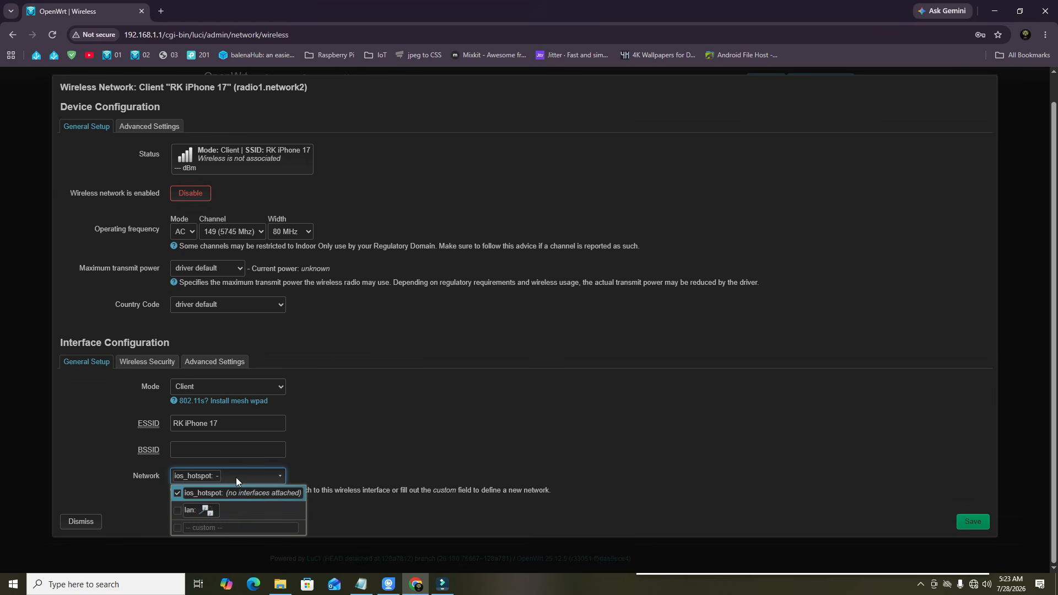
left_click(324, 457)
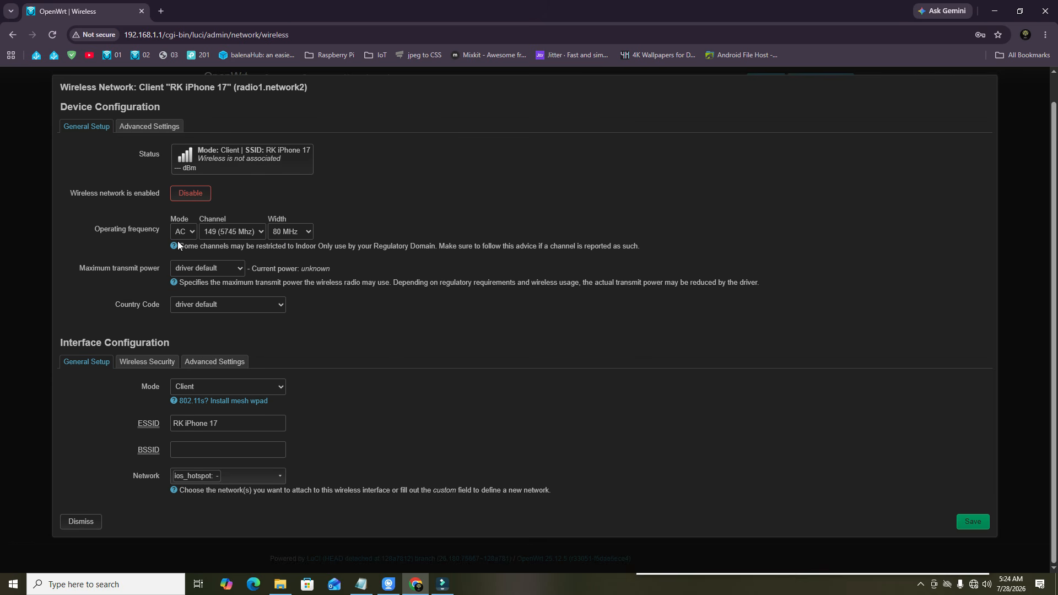
left_click(191, 234)
left_click(179, 232)
left_click(224, 235)
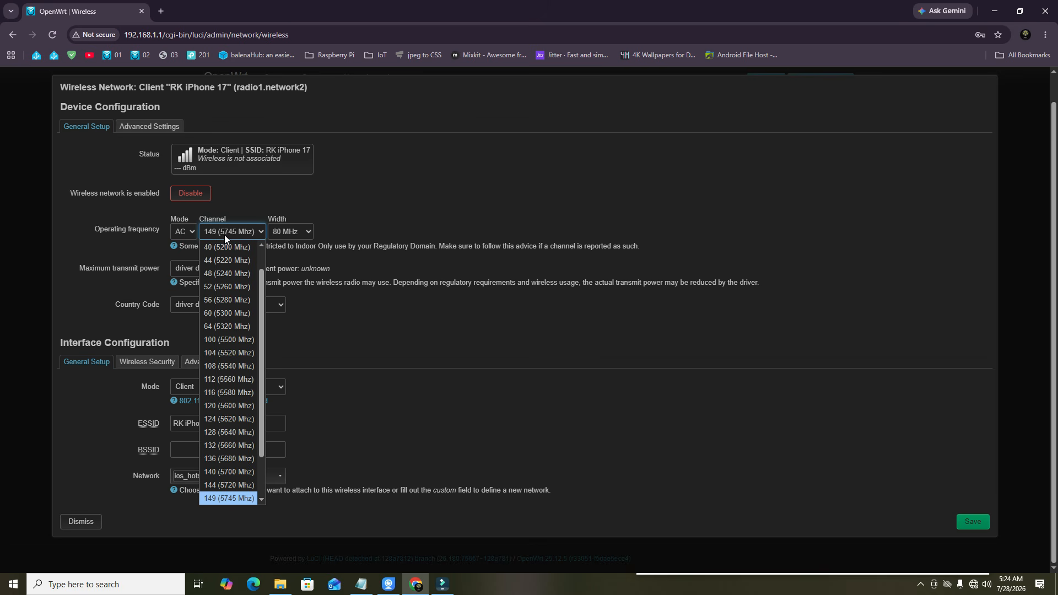
left_click(338, 316)
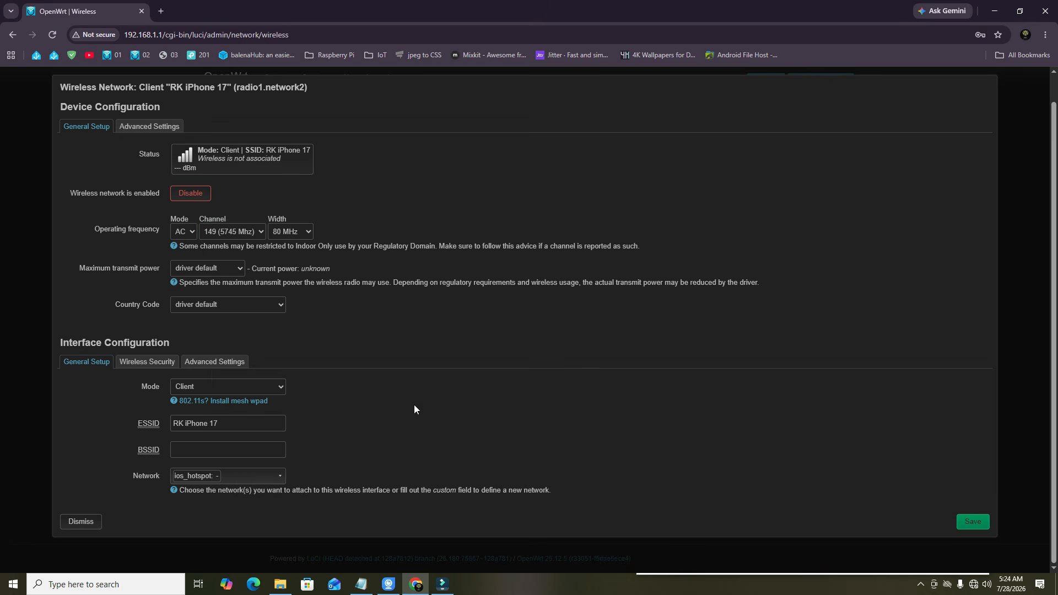
left_click(977, 527)
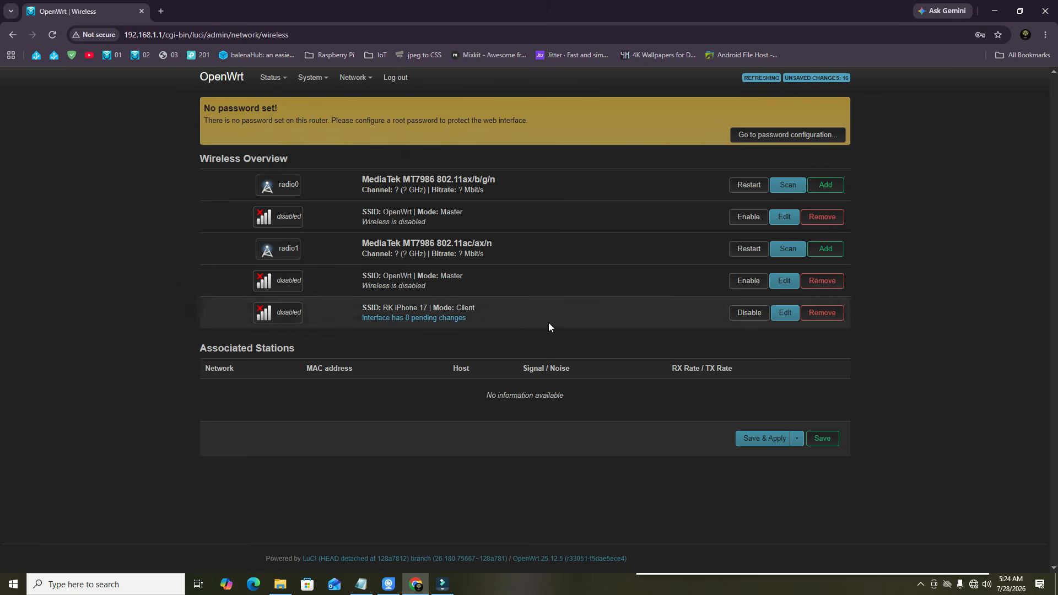
left_click(768, 439)
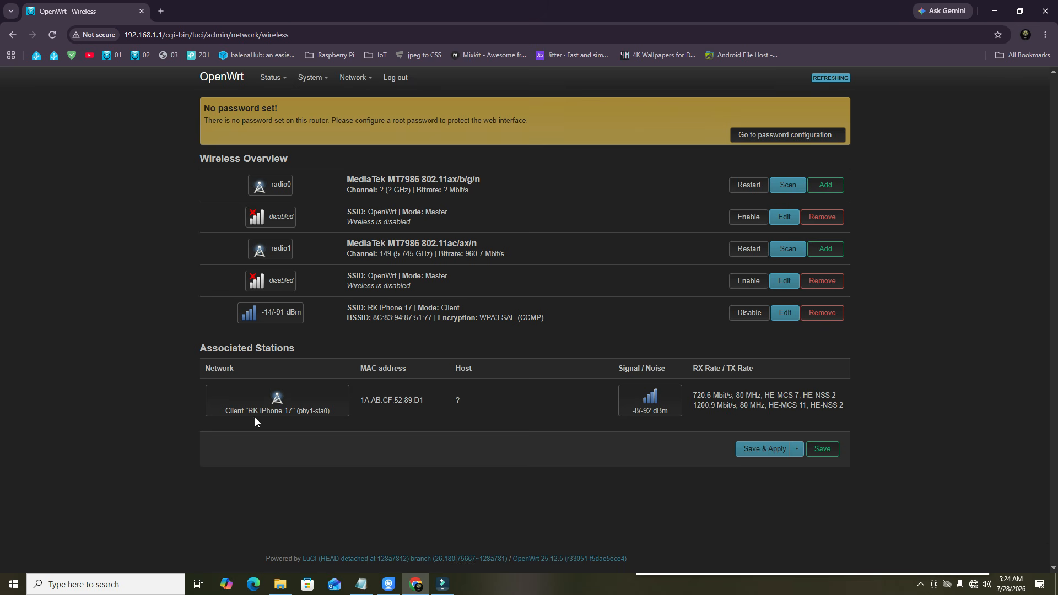
Examine the ios_hotspot and lan entries in the network interfaces overview, including the lan IPv4 address
mouse_move(353, 80)
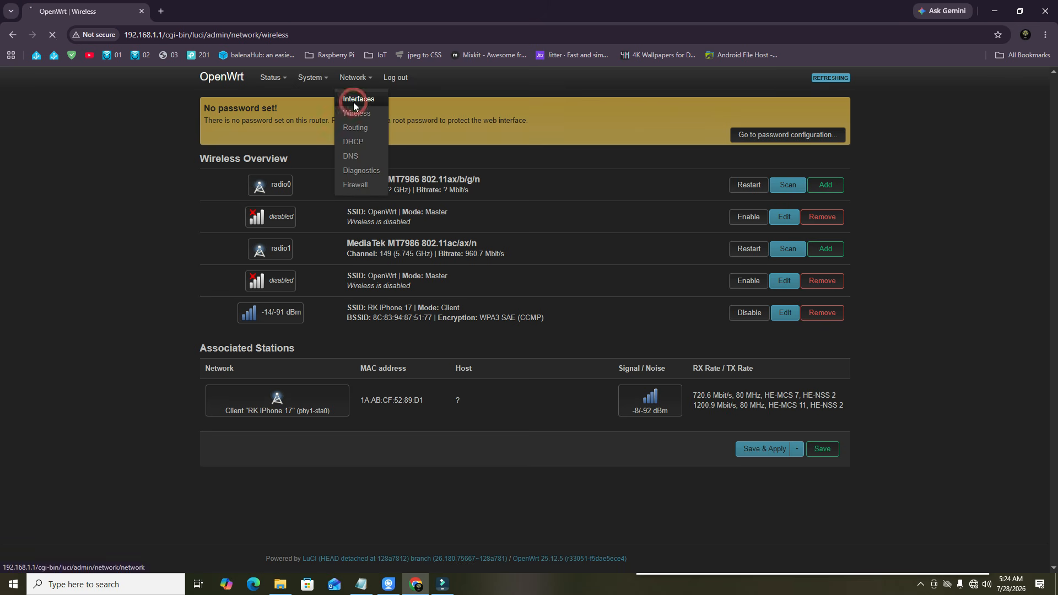
left_click(353, 101)
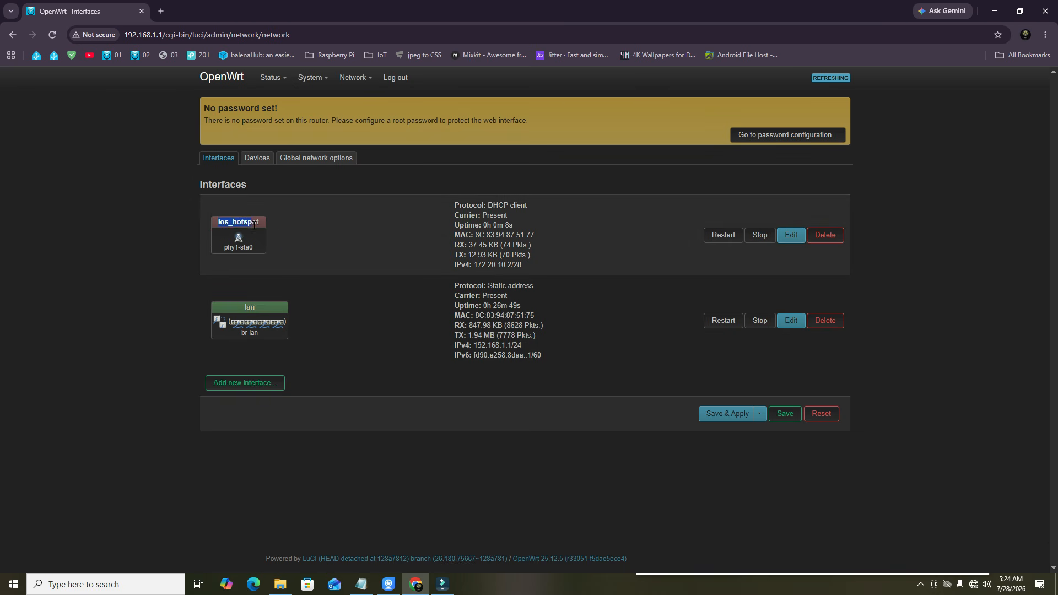
mouse_move(247, 235)
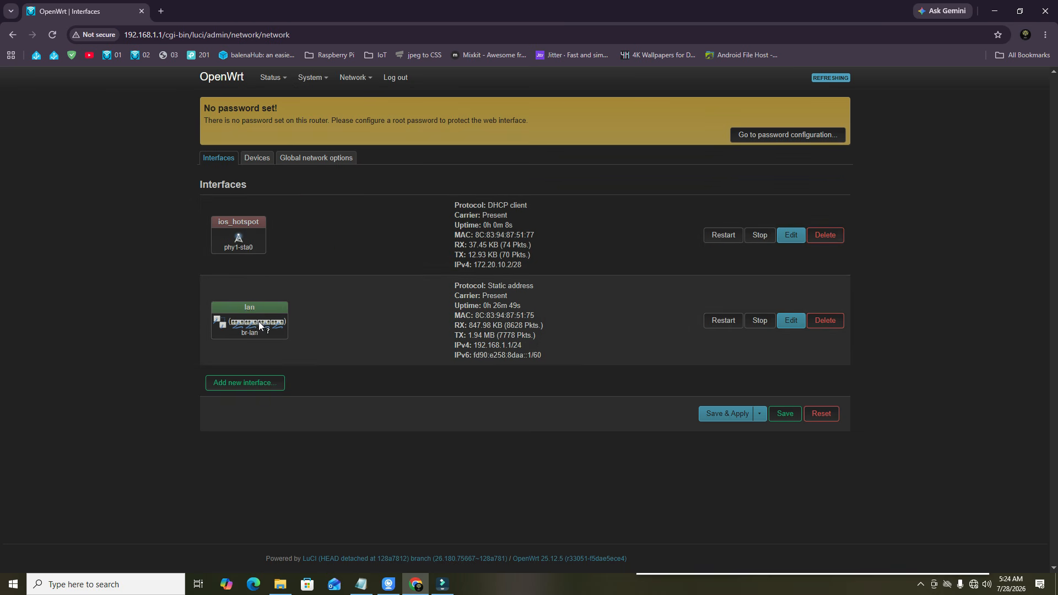
double_click(479, 345)
left_click(554, 340)
Open speedtest.net in a new tab and run a speed test over the hotspot connection
left_click(161, 13)
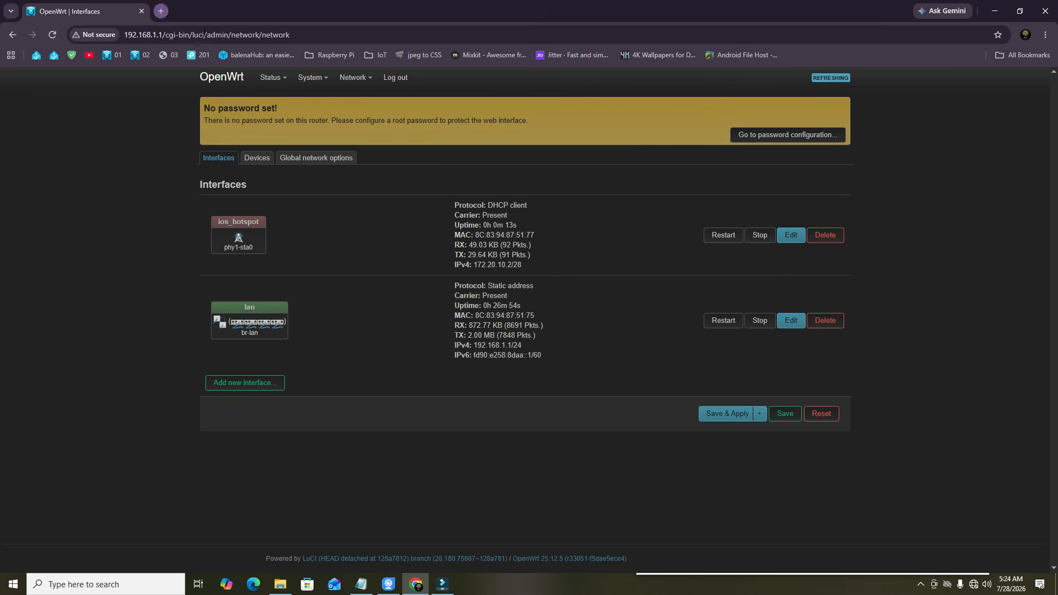
type("speedtest.net")
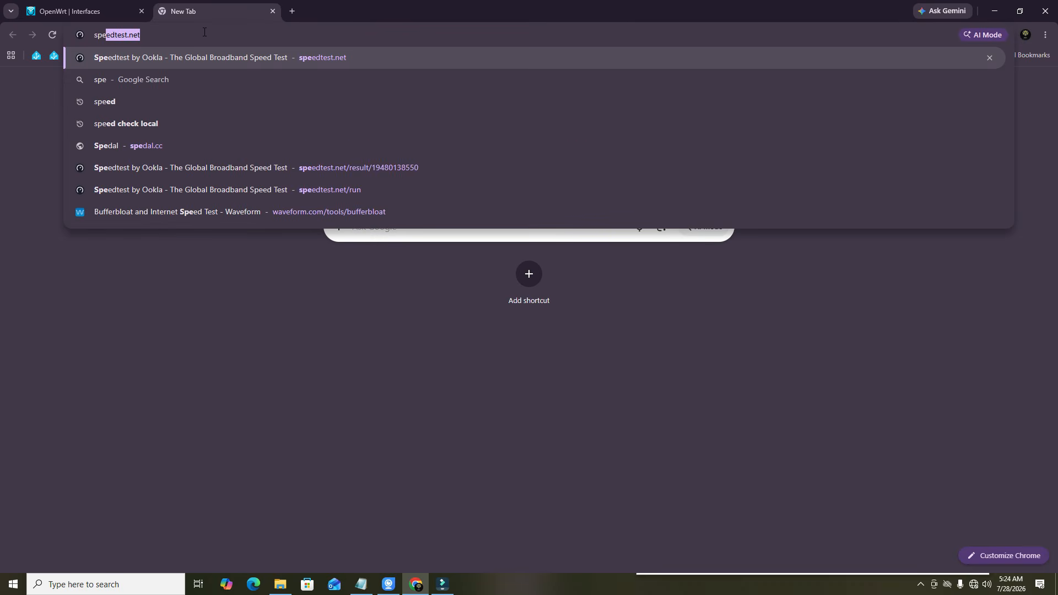
key("Return")
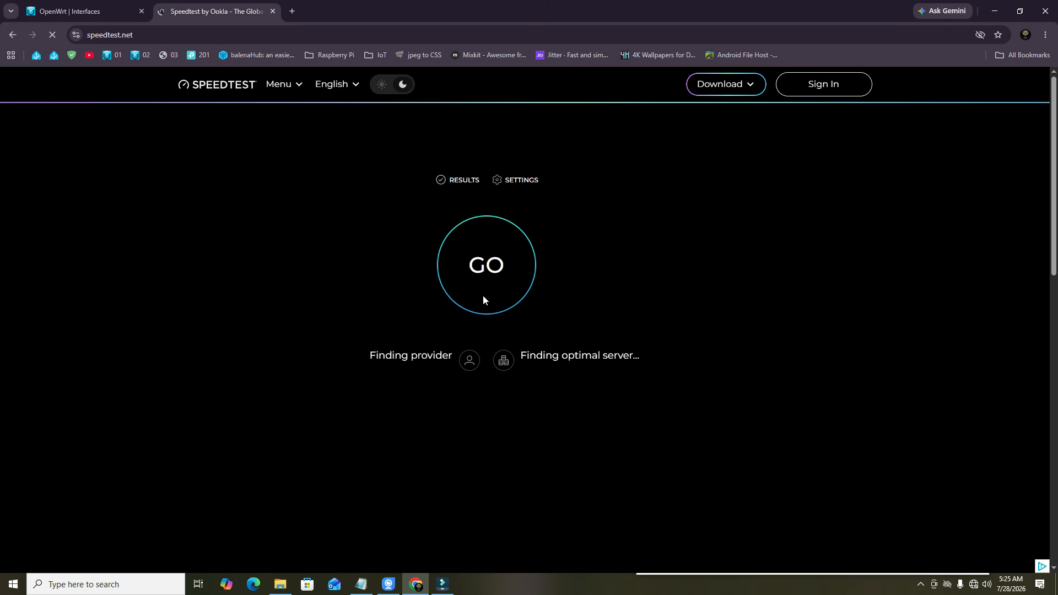
left_click(453, 276)
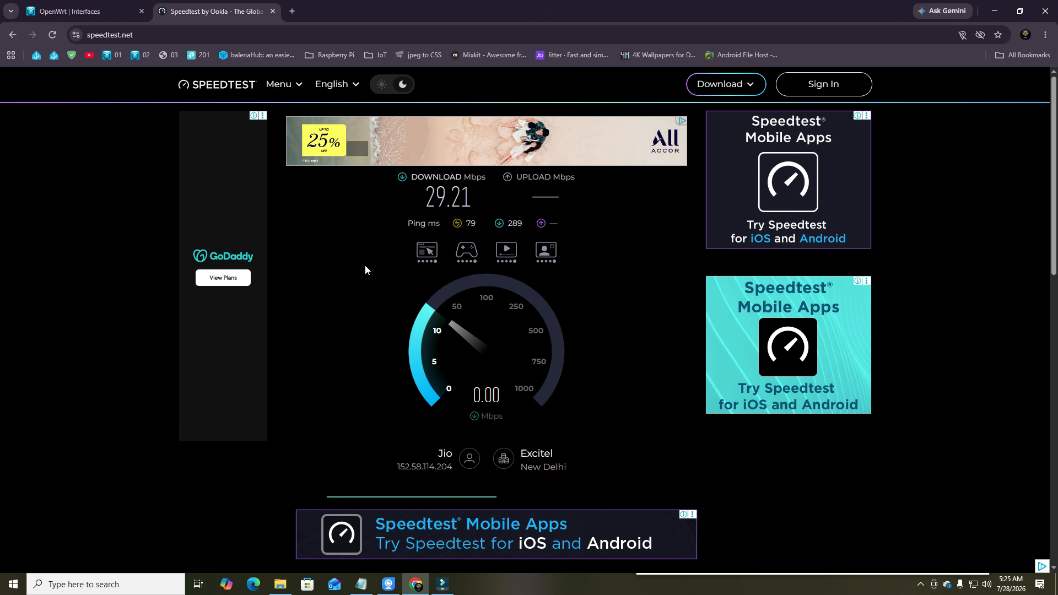
Read the Mode 4 Wireless Repeater / Wifi-Extender section of the OpenWrt Setup Guide in Notepad, then return to the router page
left_click(85, 11)
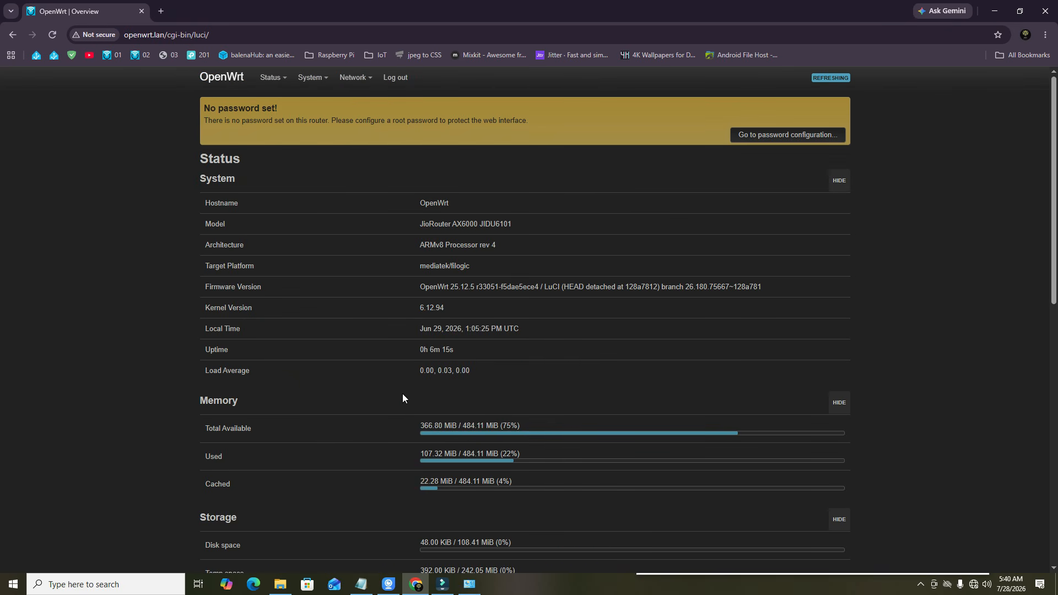
left_click(361, 584)
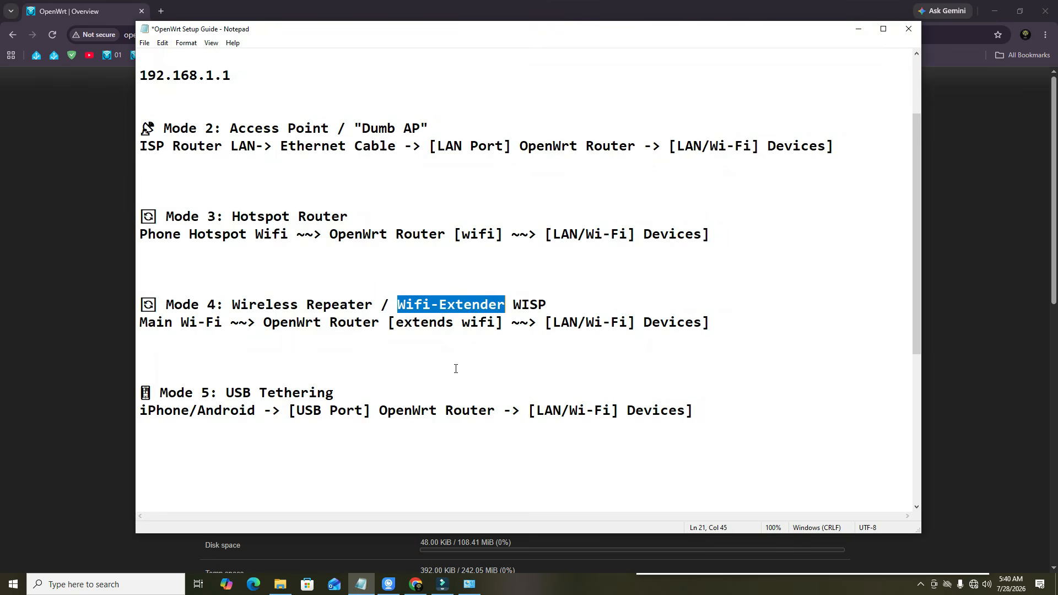
left_click(328, 311)
left_click_drag(232, 305, 504, 304)
left_click(224, 360)
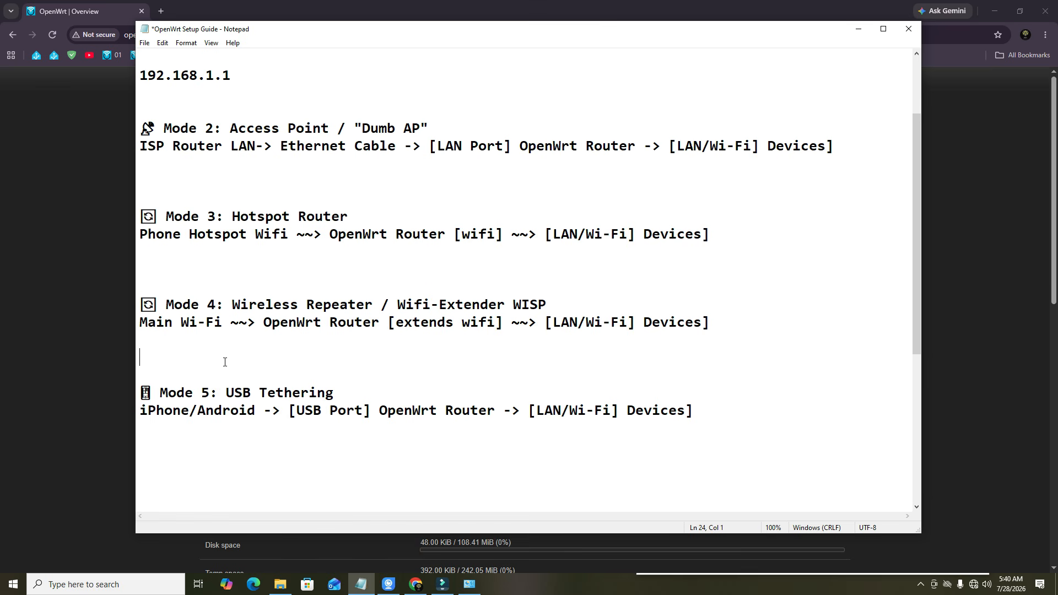
left_click(76, 336)
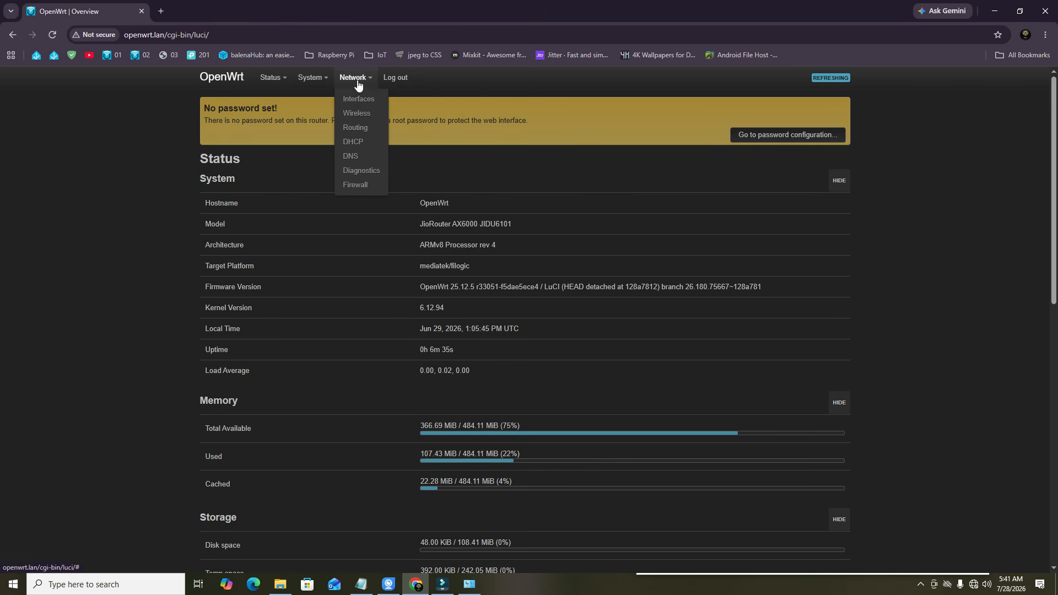
Delete the wan6 and wan interfaces from the network interfaces overview, then save and apply the changes
left_click(358, 99)
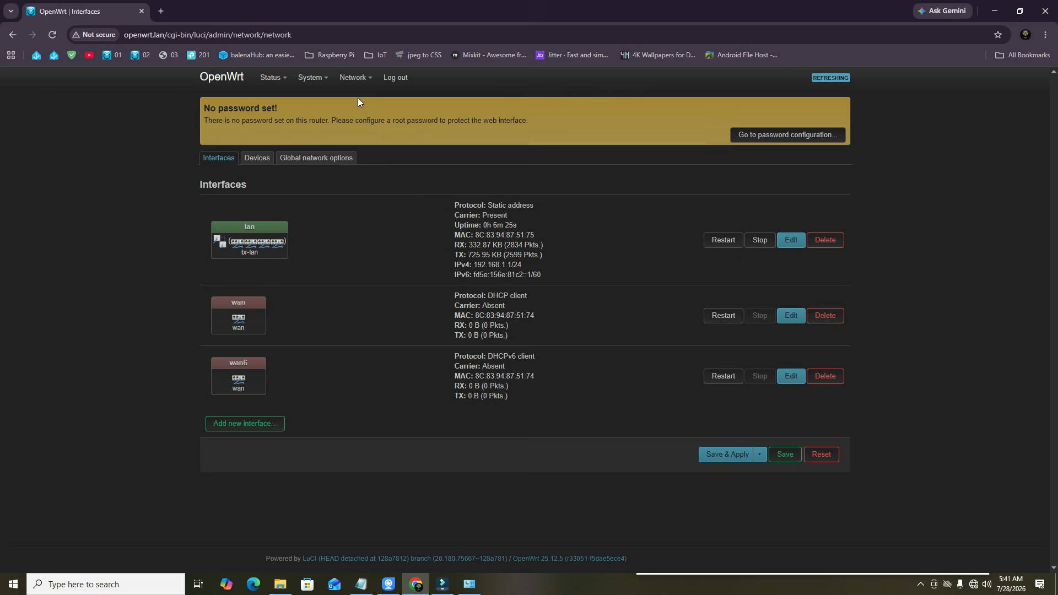
left_click(835, 379)
left_click(824, 315)
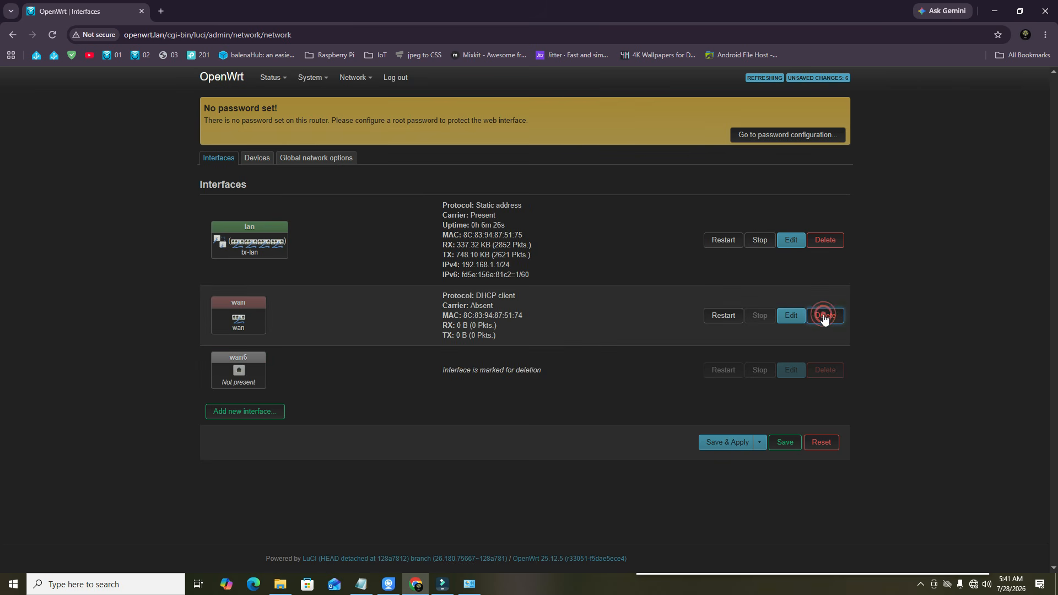
left_click(733, 432)
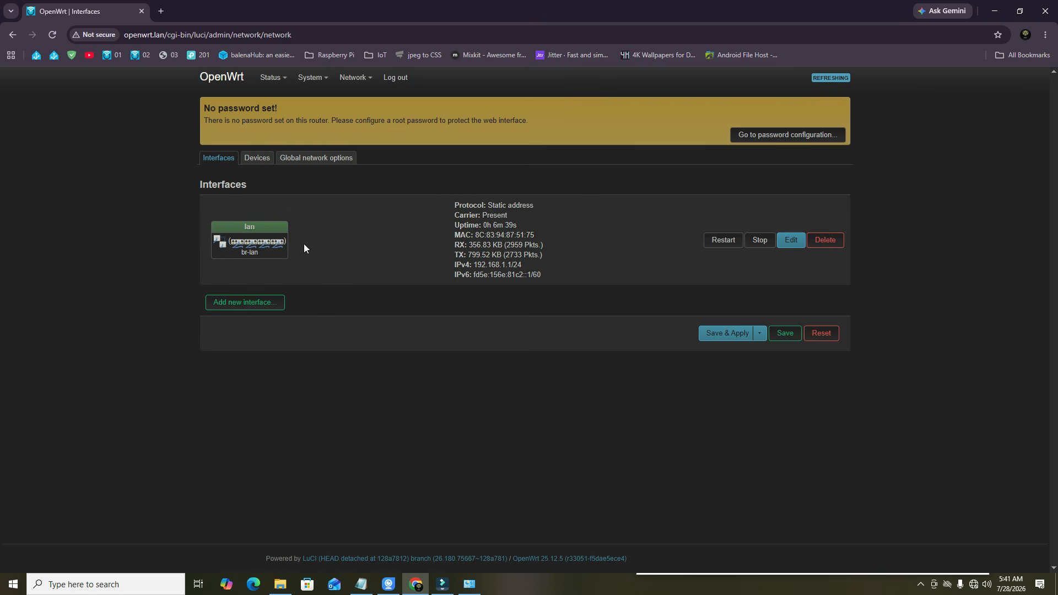
Replace the lan interface's IPv4 address with 192.168.2.1/24 in its general settings
left_click(796, 244)
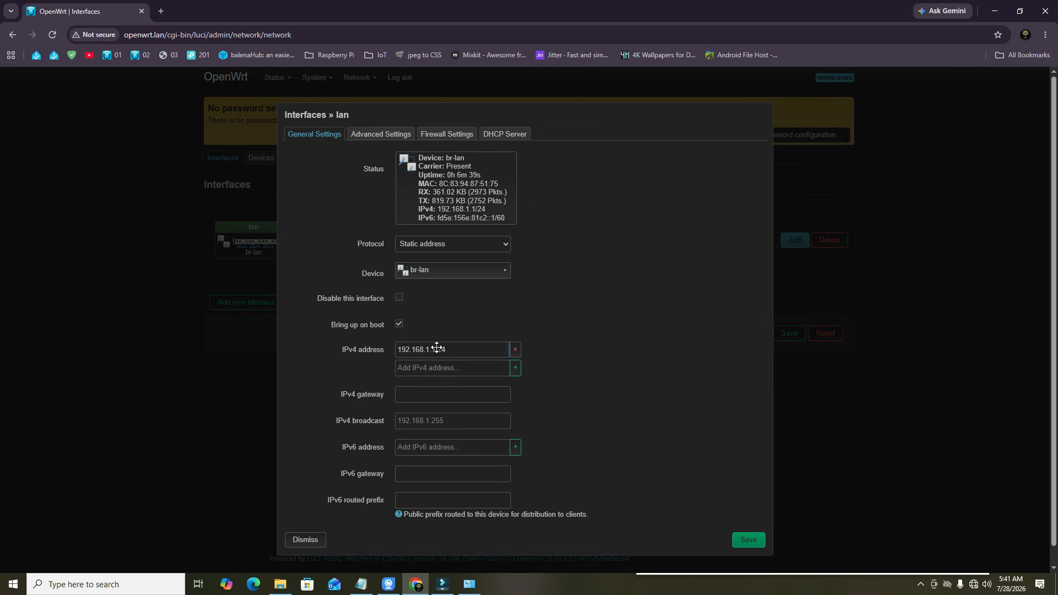
scroll(584, 340, "down", 1)
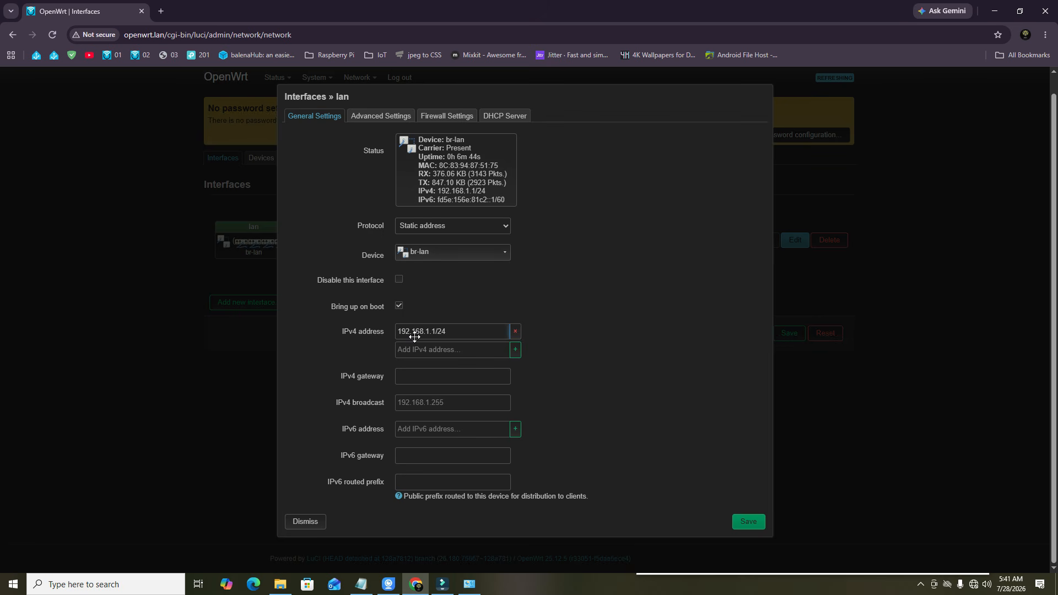
left_click(516, 333)
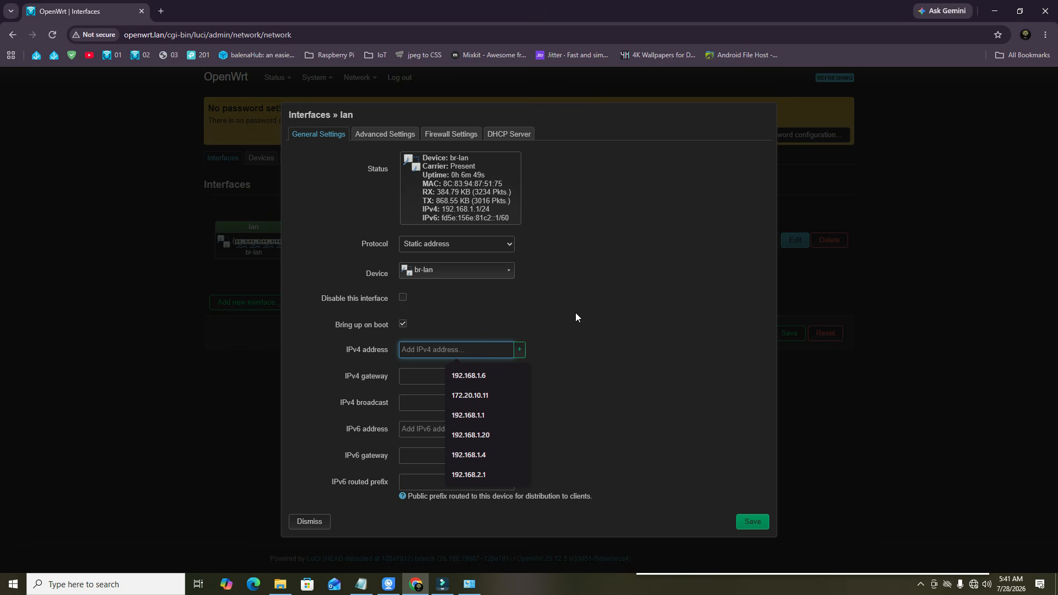
type("192.168")
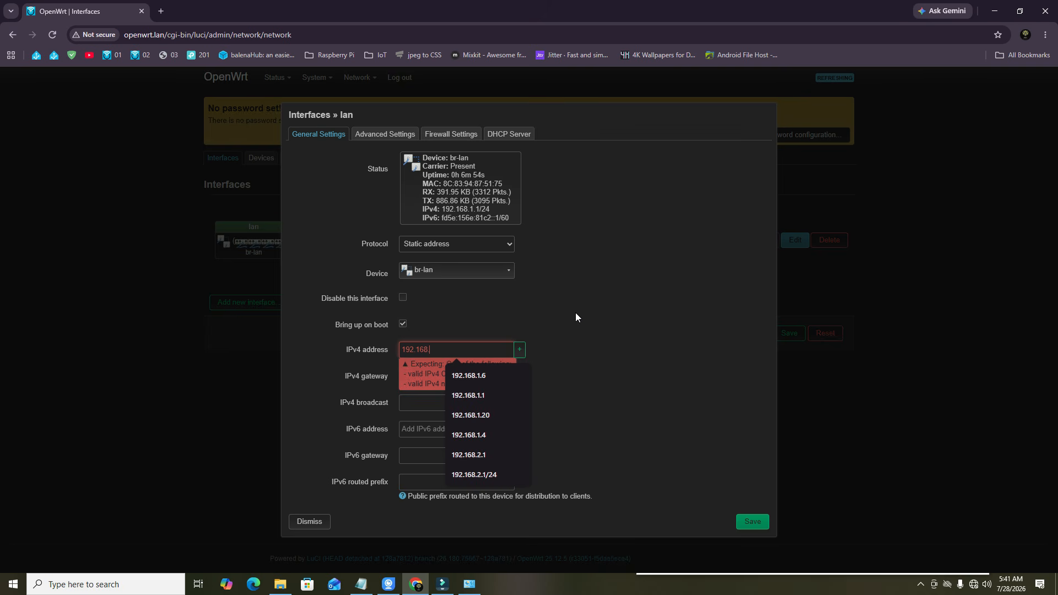
type(".2.1")
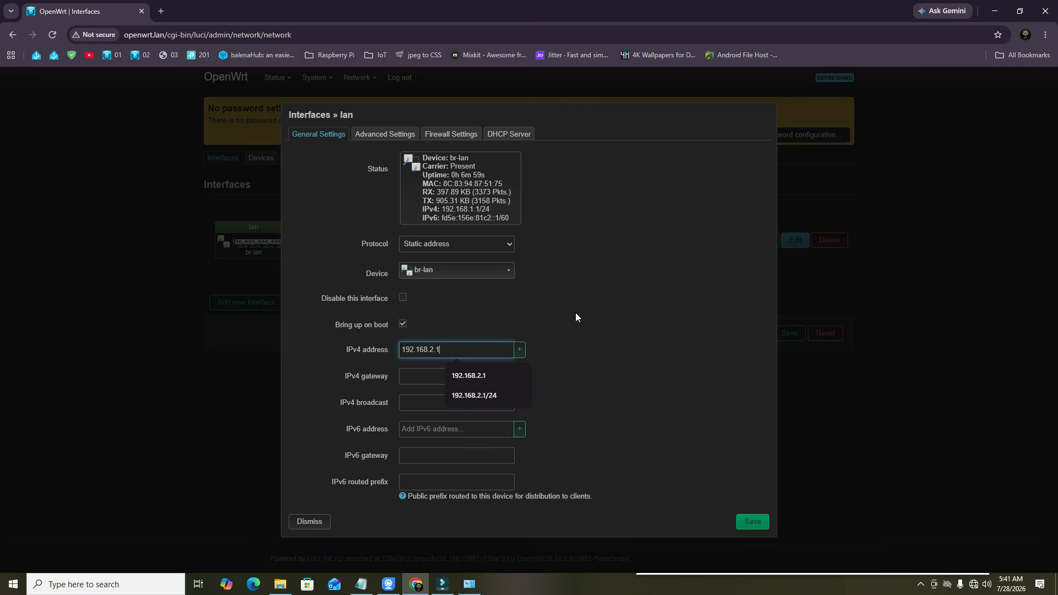
type("/24")
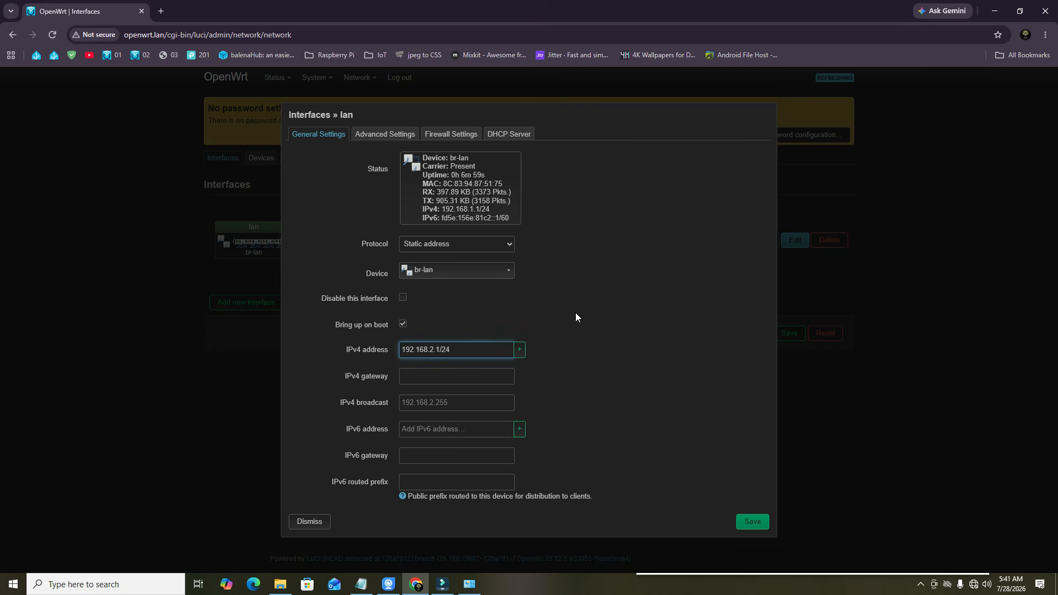
left_click(577, 347)
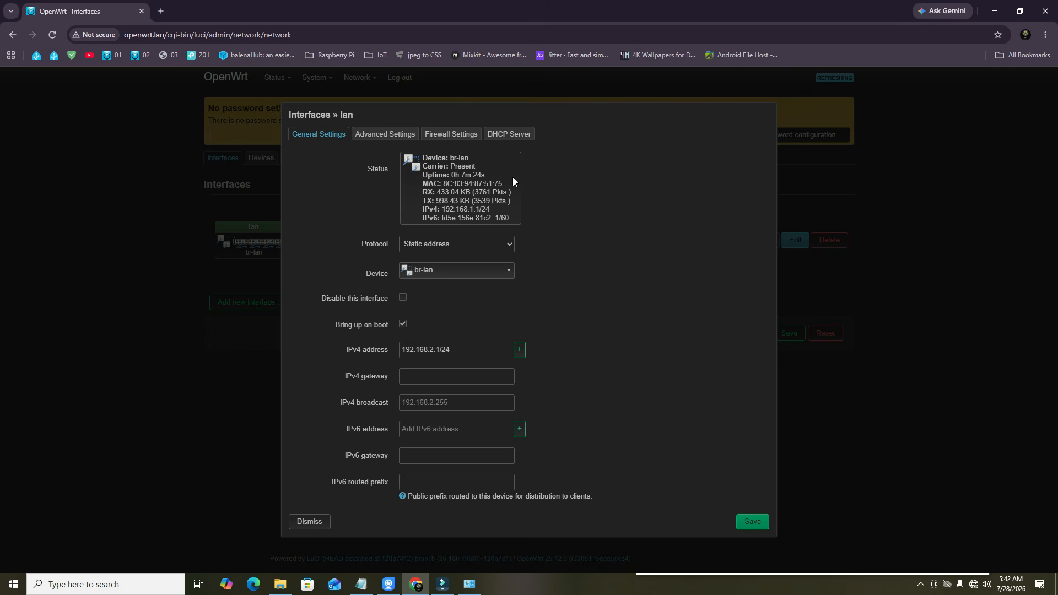
Enable Ignore interface in the lan interface's DHCP server setup and set its DHCPv4 service to disabled
left_click(385, 135)
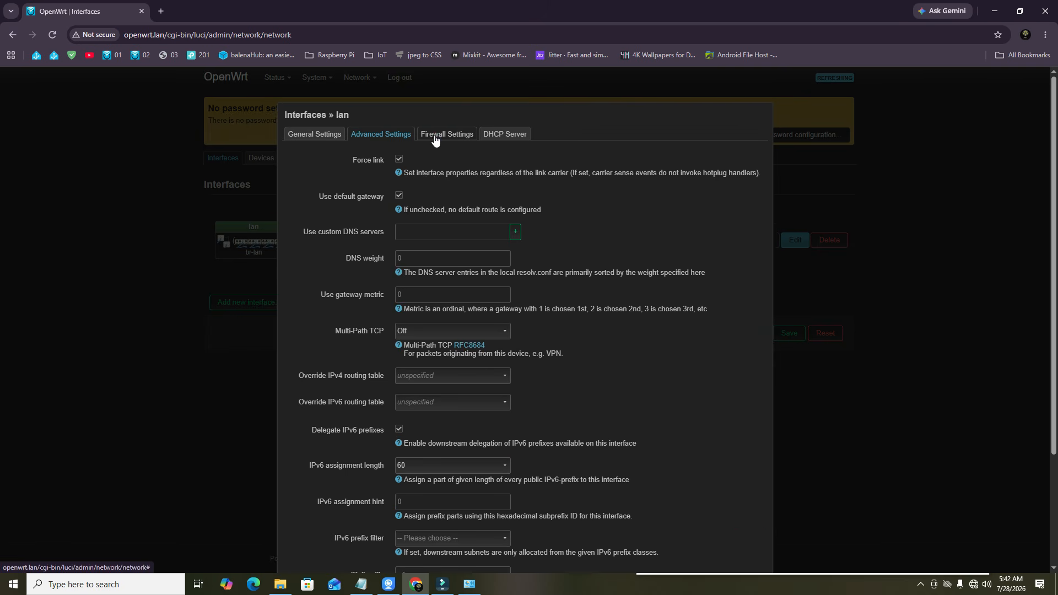
left_click(436, 135)
left_click(463, 160)
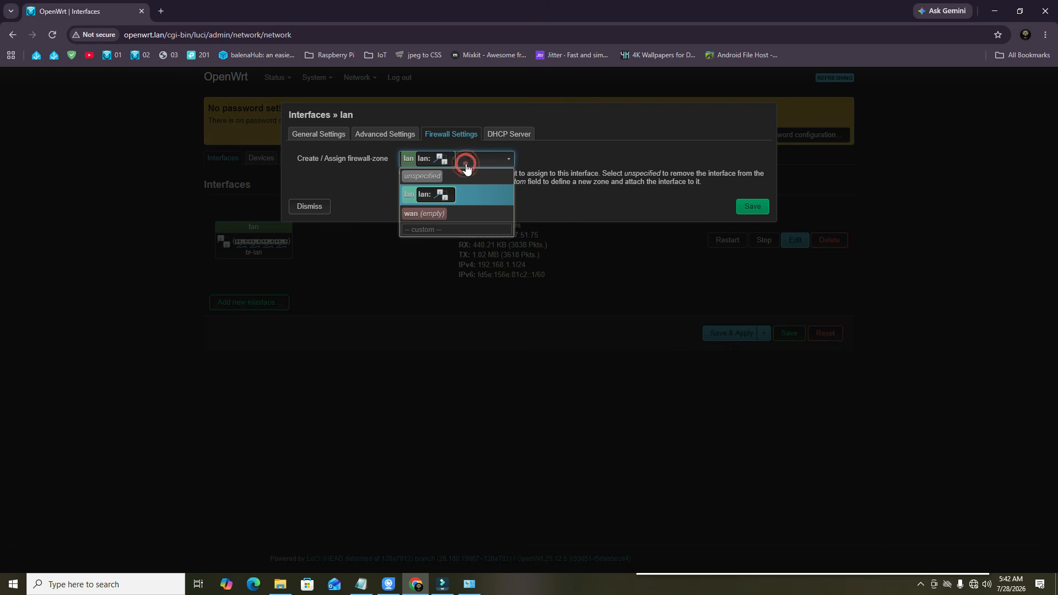
left_click(469, 165)
left_click(510, 138)
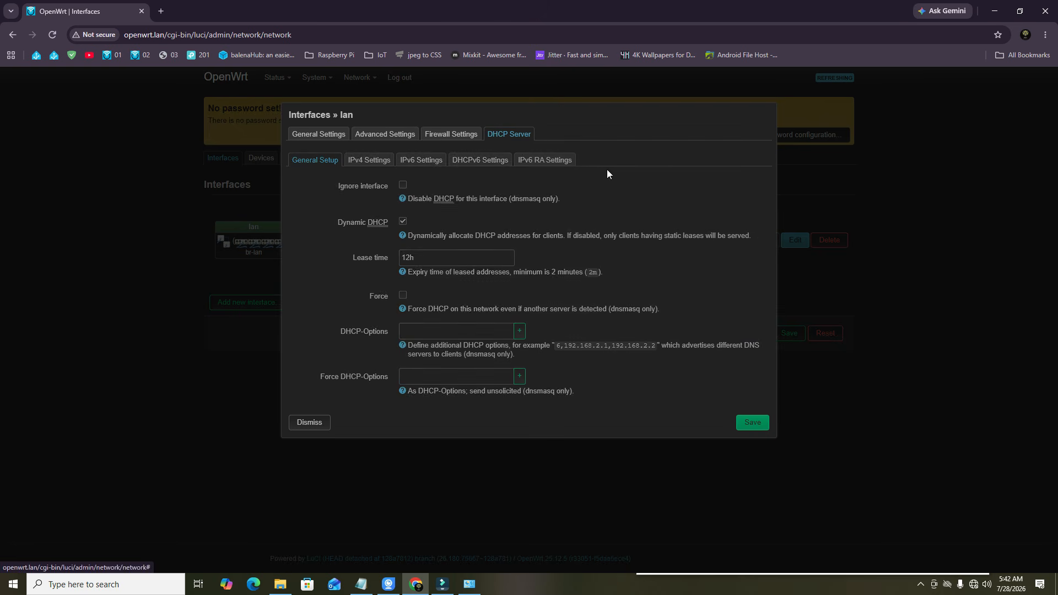
left_click(403, 186)
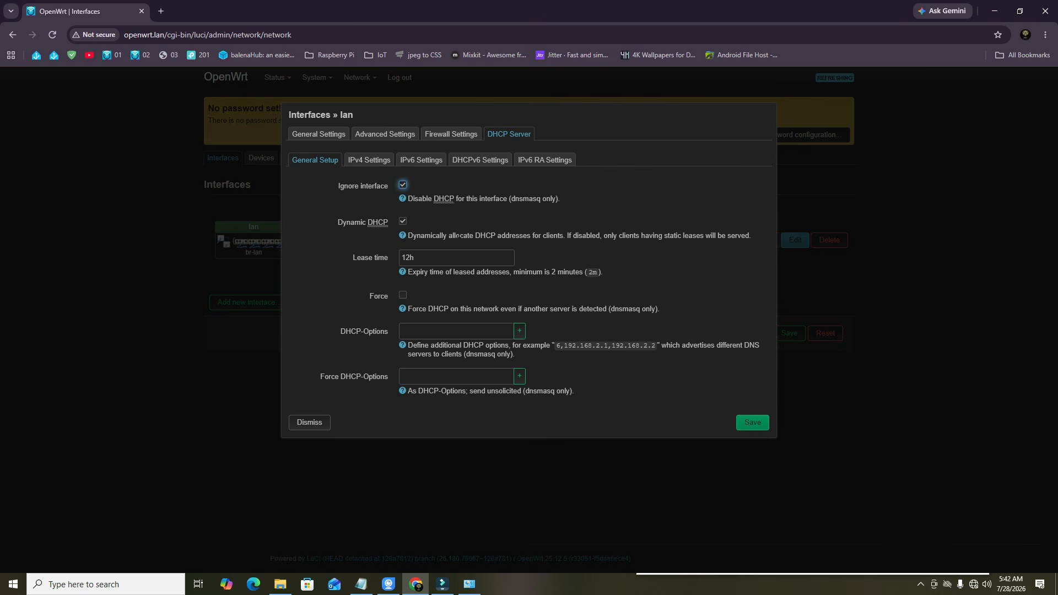
left_click(370, 160)
left_click(435, 187)
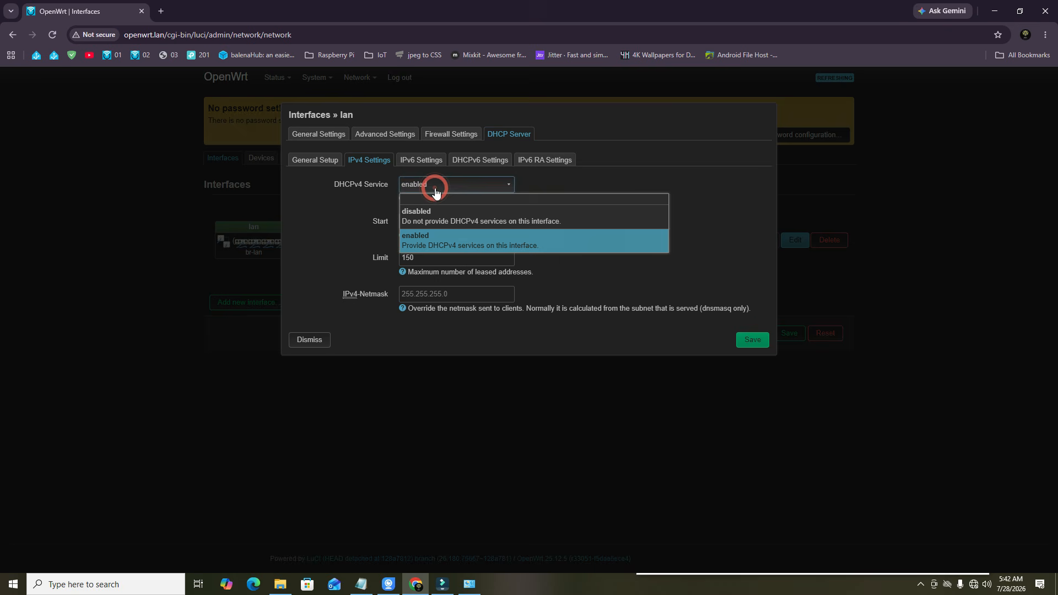
left_click(424, 213)
Set the lan interface's RA-Service and DHCPv6-Service to disabled, then save and apply the interface changes
left_click(422, 160)
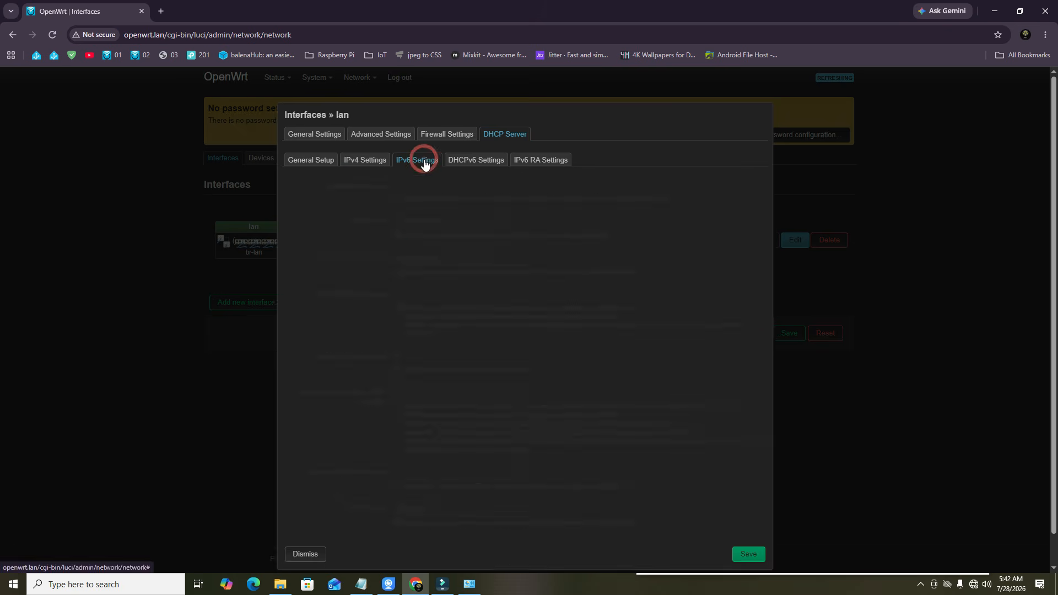
left_click(442, 221)
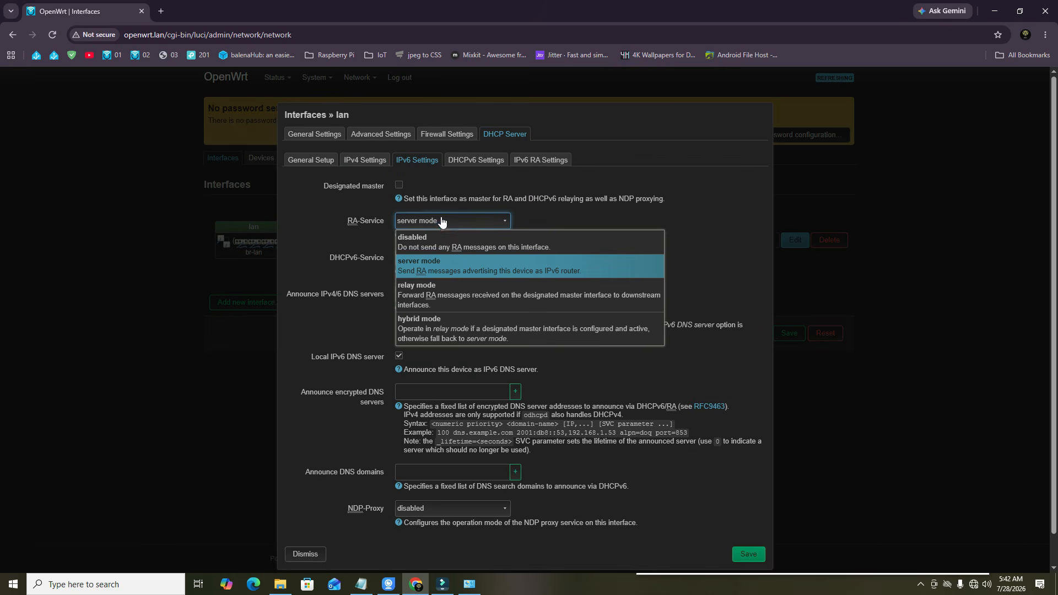
left_click(423, 247)
left_click(439, 257)
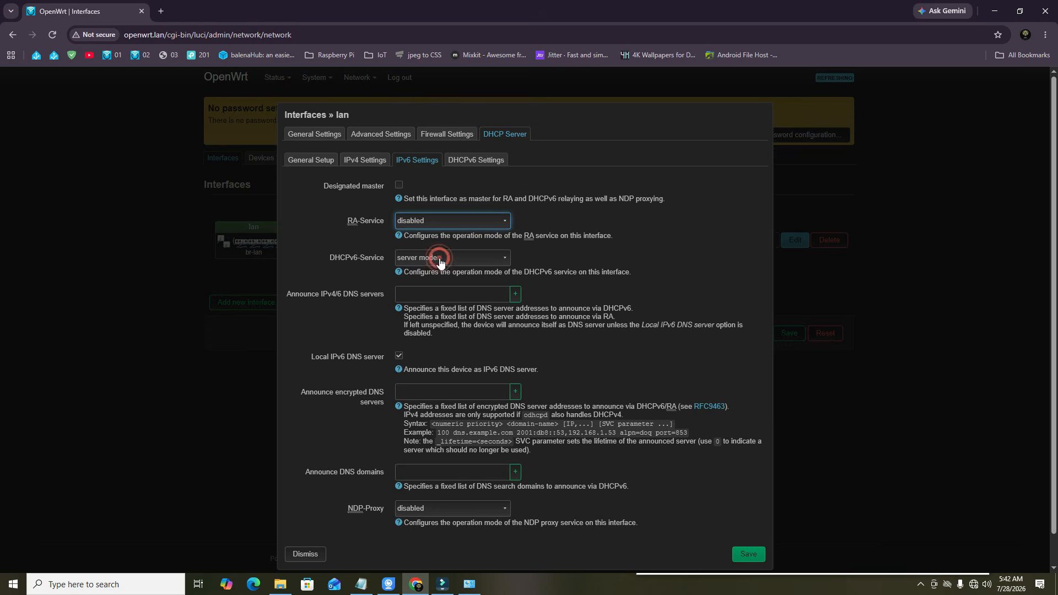
left_click(416, 277)
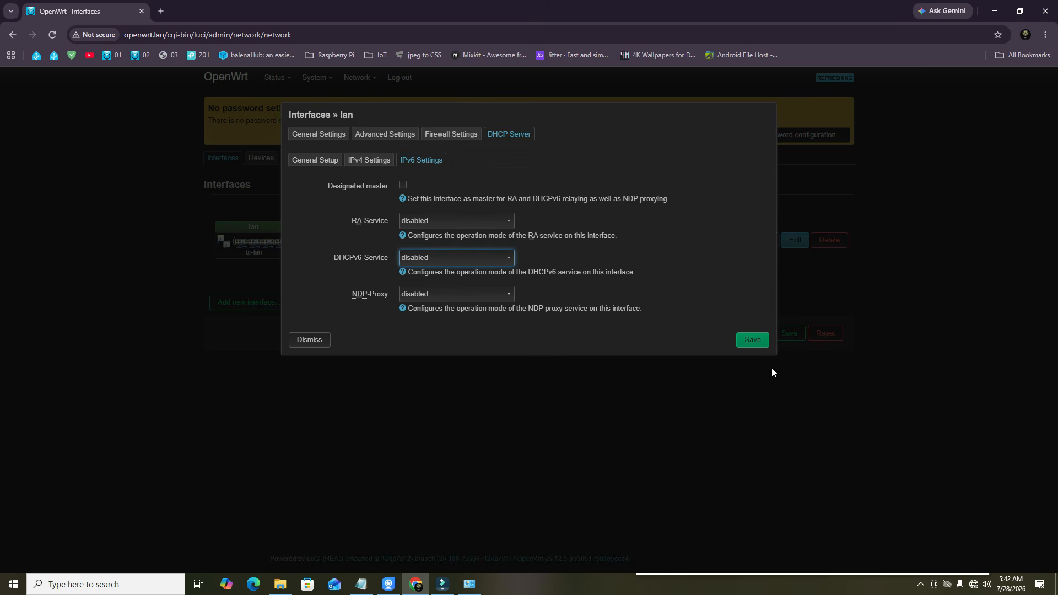
left_click(749, 340)
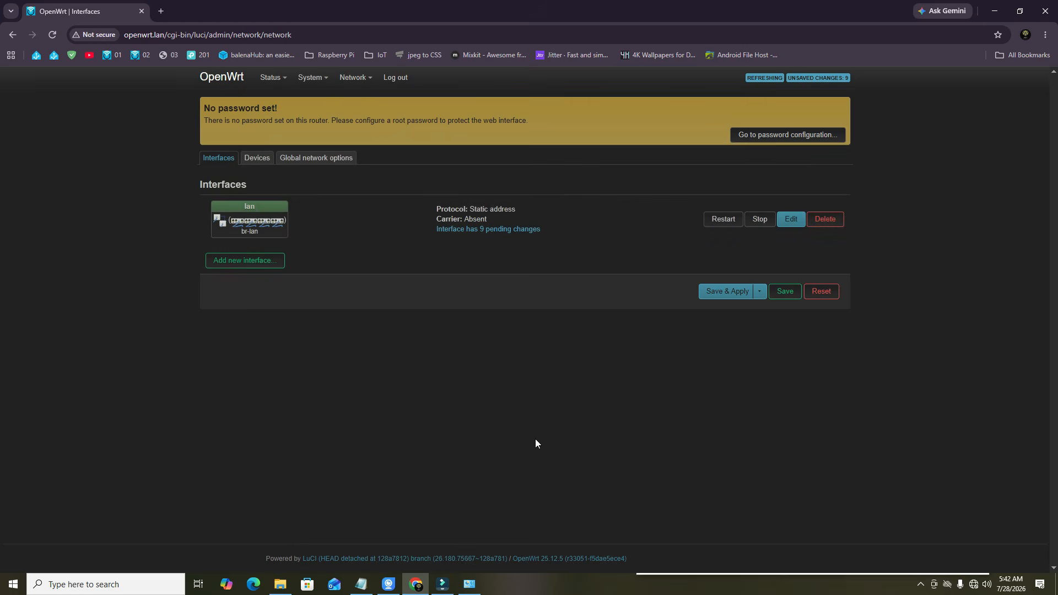
left_click(728, 293)
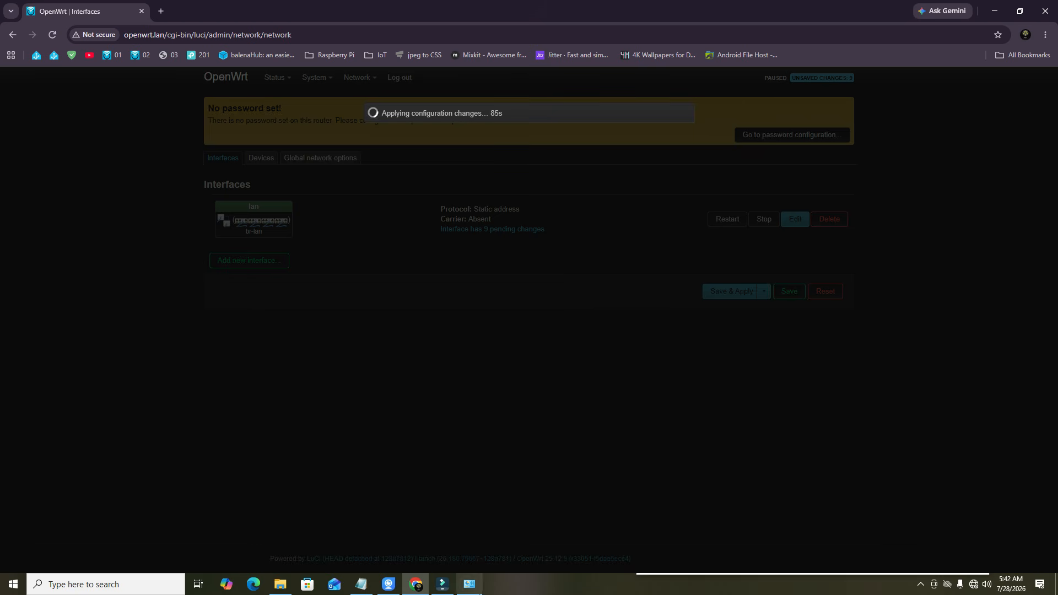
Switch to the Network Connections window and give the Ethernet adapter the static IPv4 address 192.168.2.2 with a default gateway
left_click(470, 584)
left_click(458, 198)
right_click(458, 191)
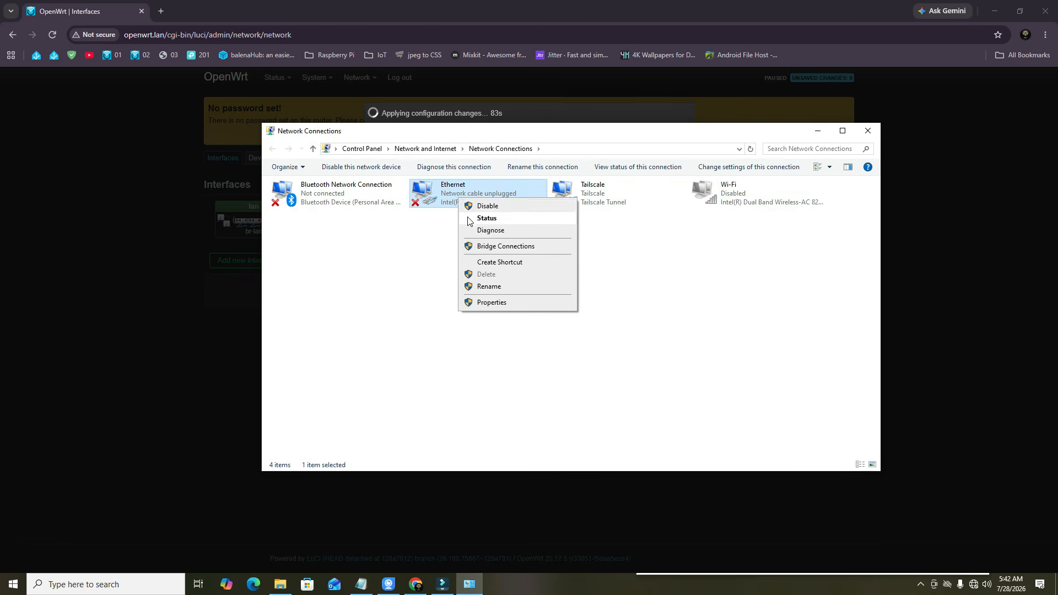
left_click(485, 303)
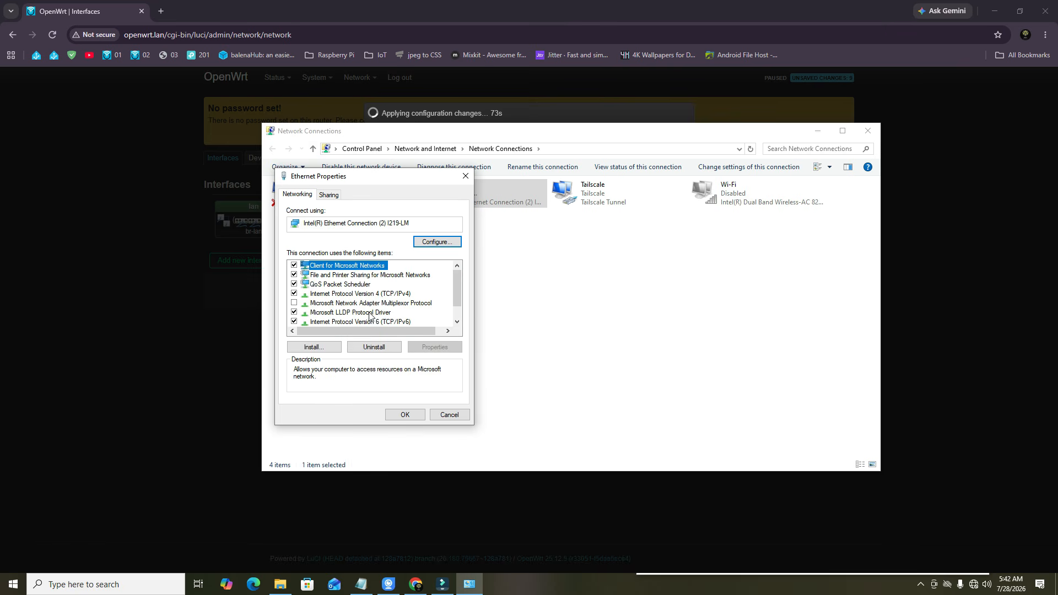
left_click(369, 296)
left_click(435, 347)
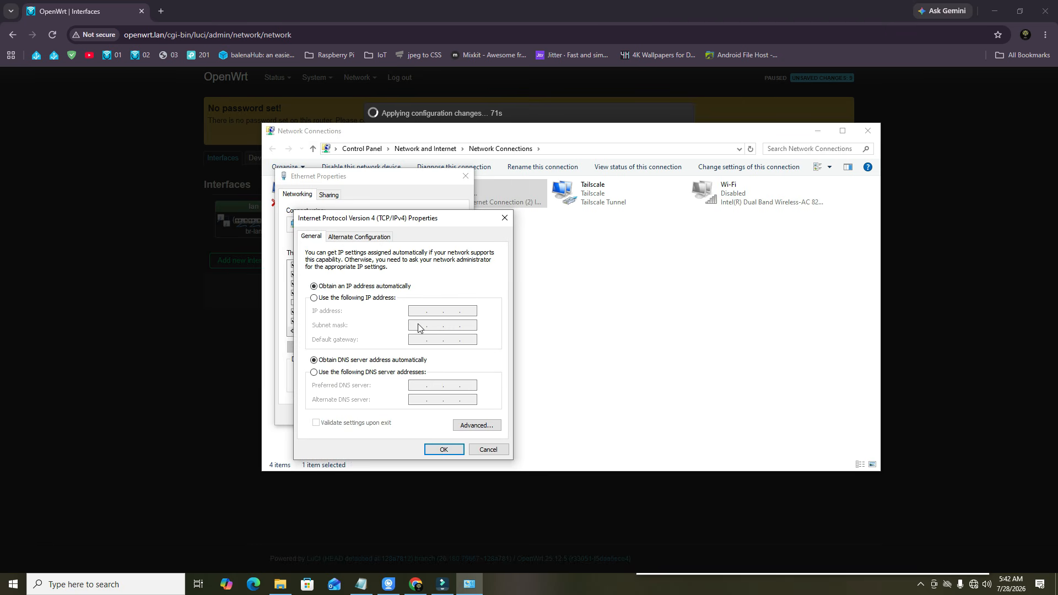
left_click(356, 300)
left_click(421, 311)
type("192.168.2.2")
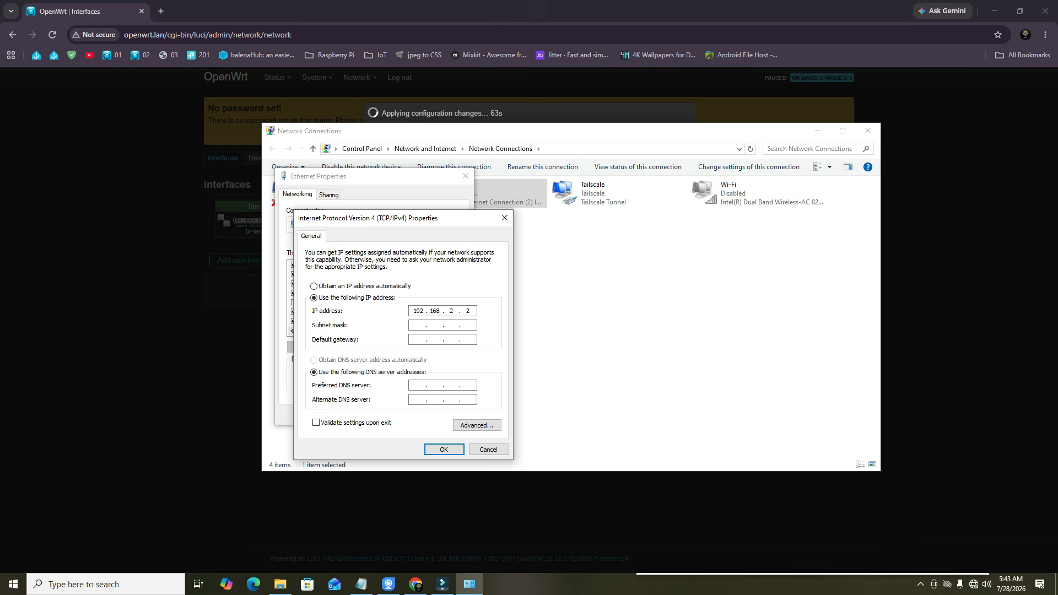
key("Tab")
key("Tab")
type("192.168.")
left_click(444, 449)
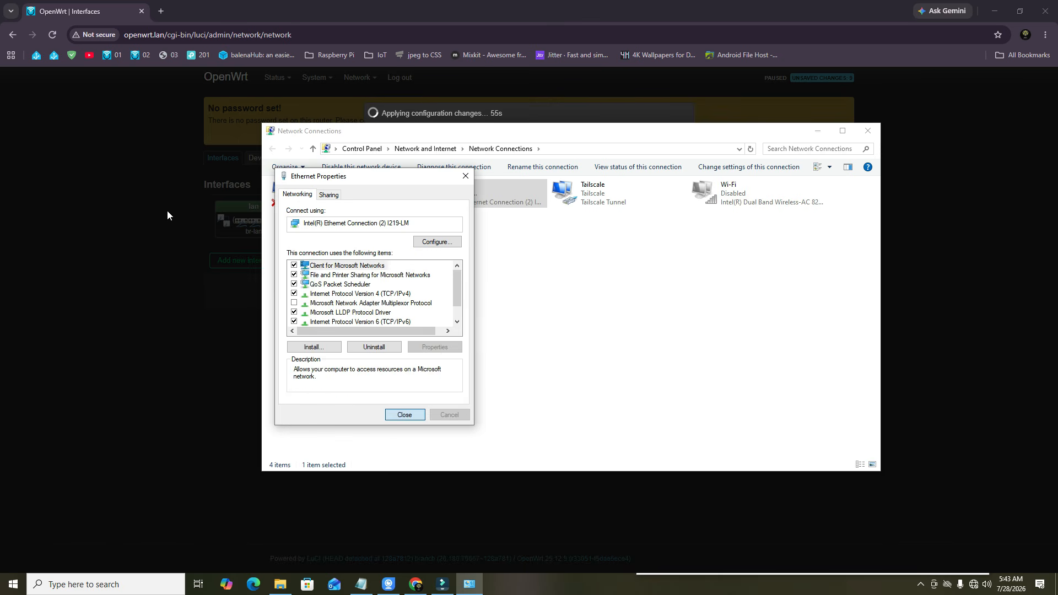
Return to the browser, log in to the router at 192.168.2.1 as root without a password, and open the network interfaces overview
left_click(142, 183)
left_click(303, 36)
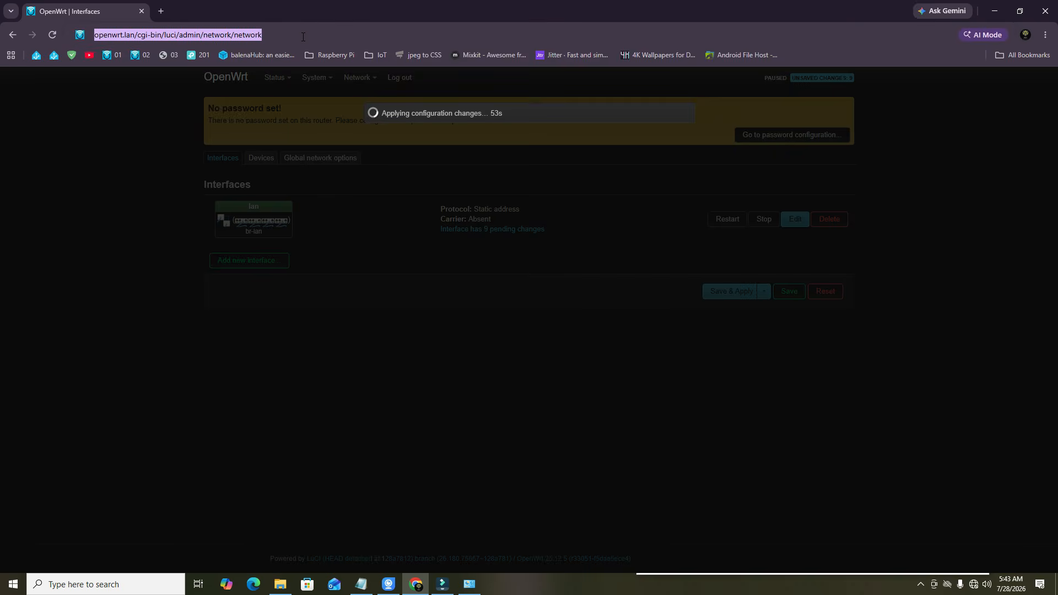
type("192.")
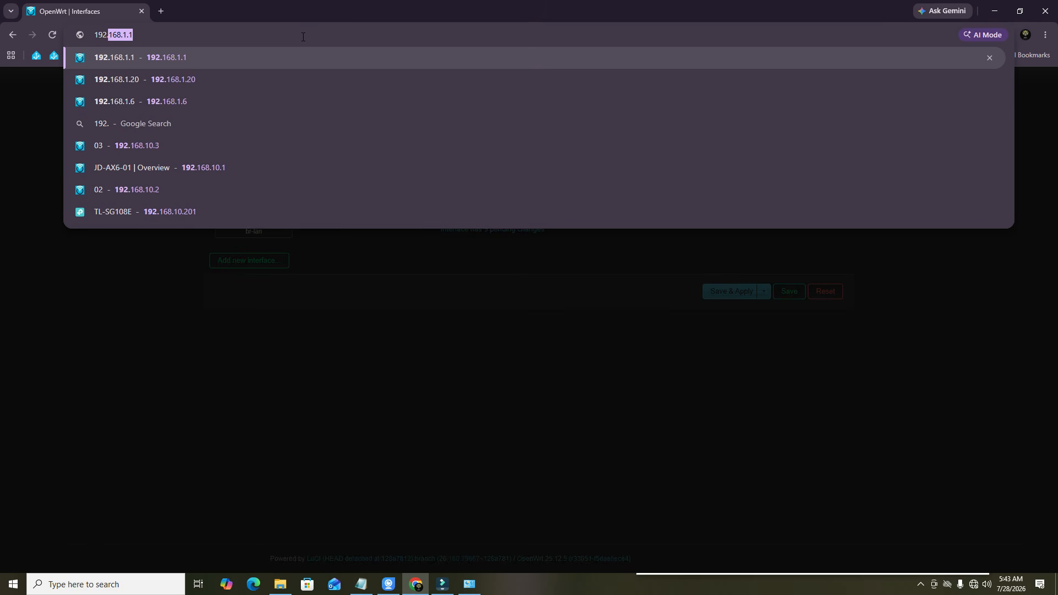
type("168.2.1")
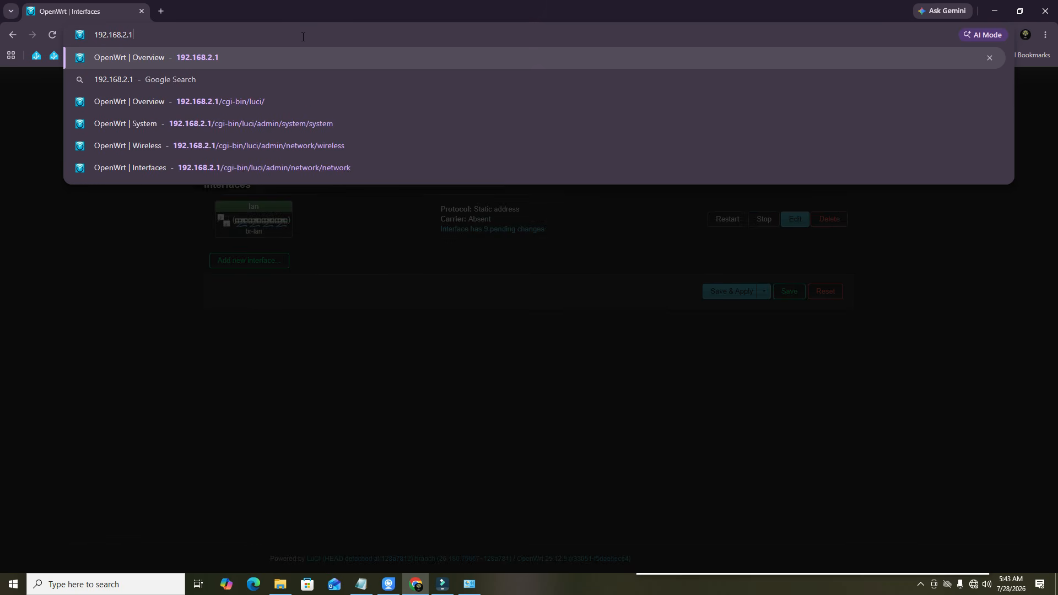
key("Return")
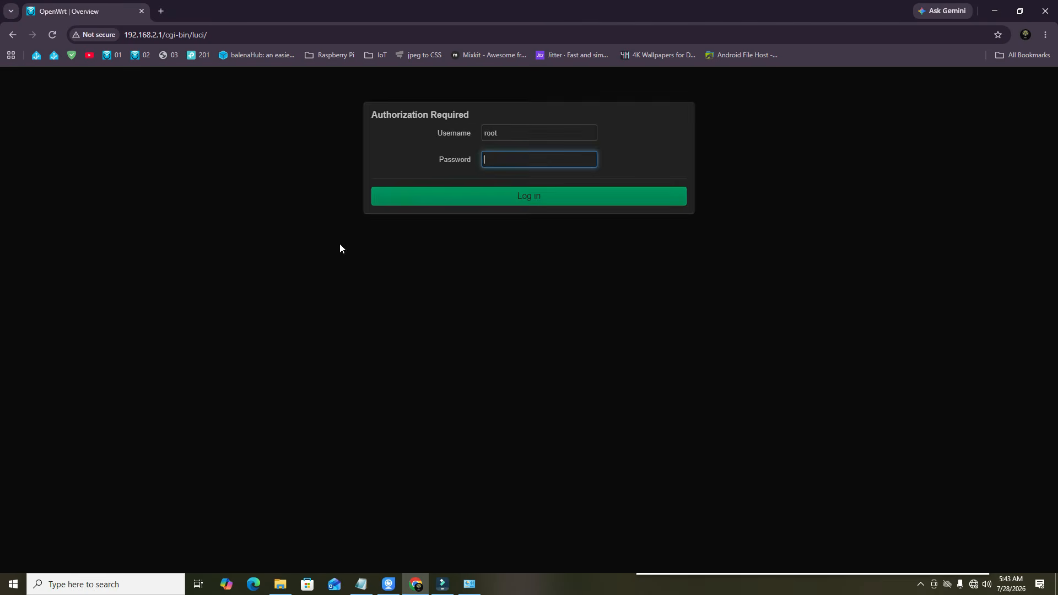
left_click(284, 229)
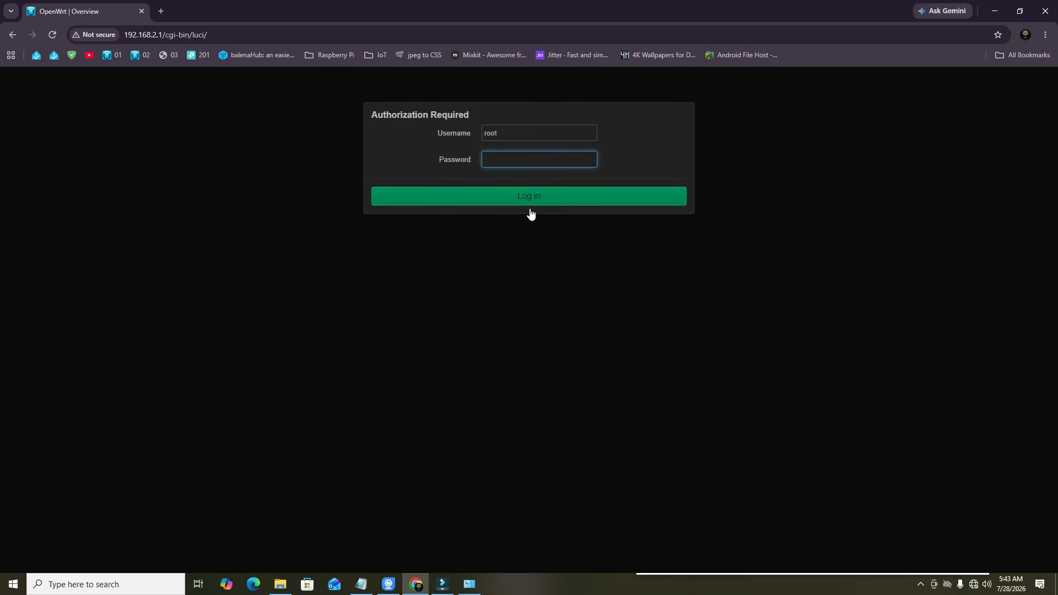
left_click(524, 196)
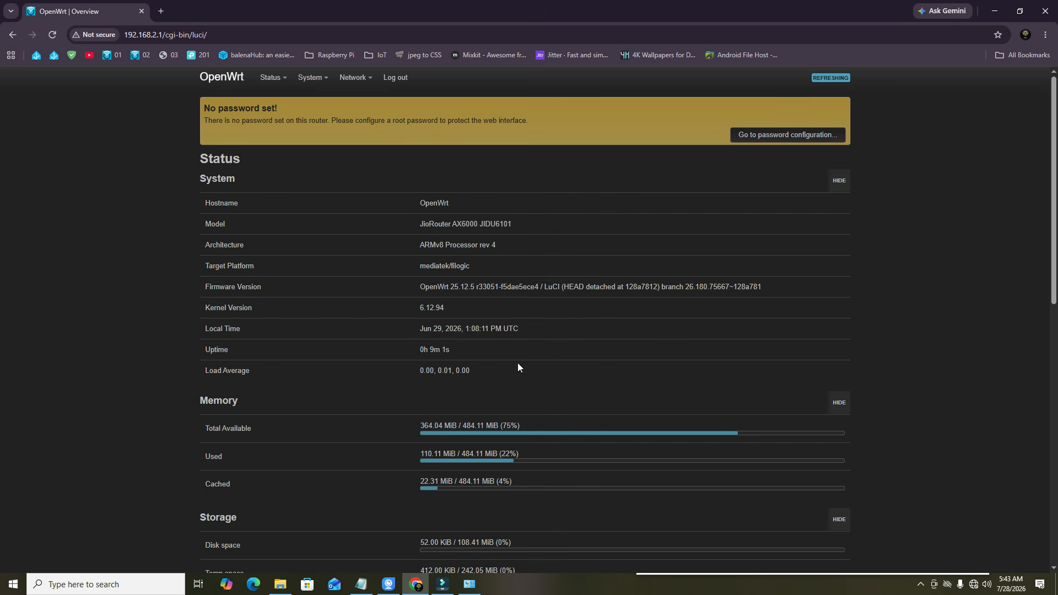
left_click(358, 99)
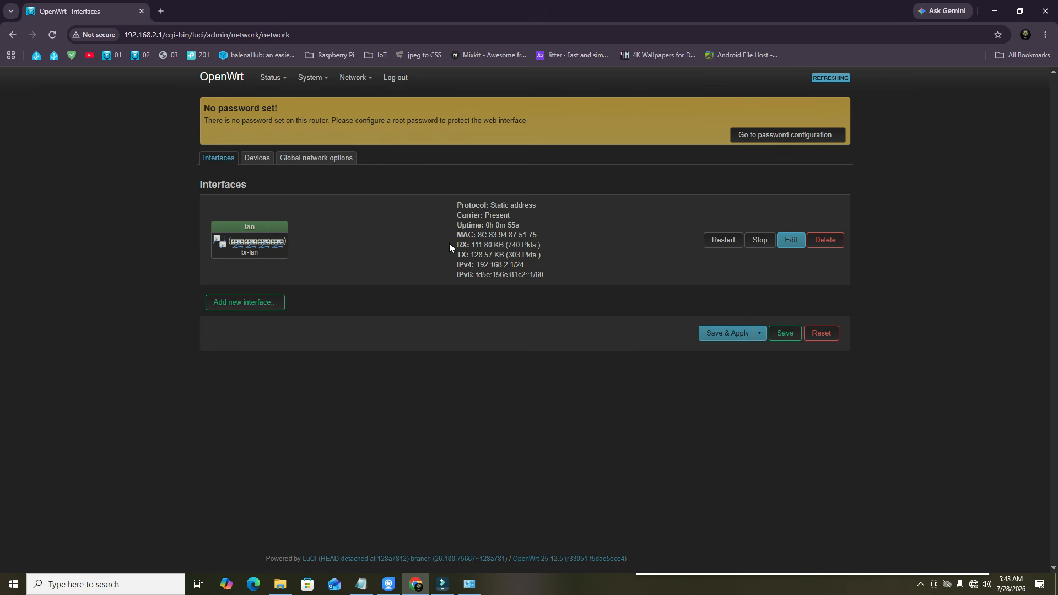
Open the system startup init scripts and disable the dnsmasq script
mouse_move(320, 83)
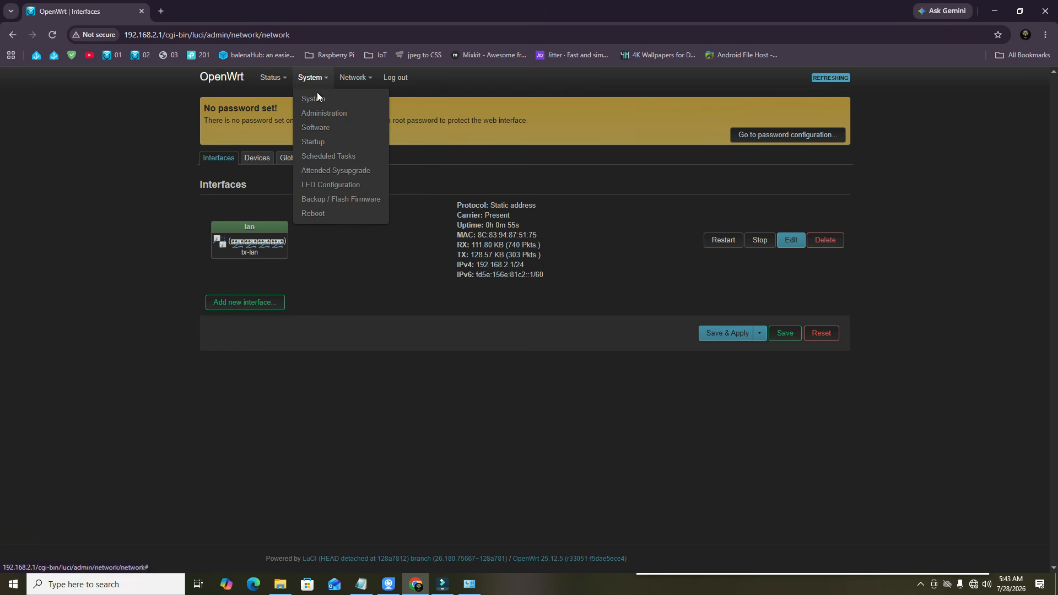
left_click(319, 142)
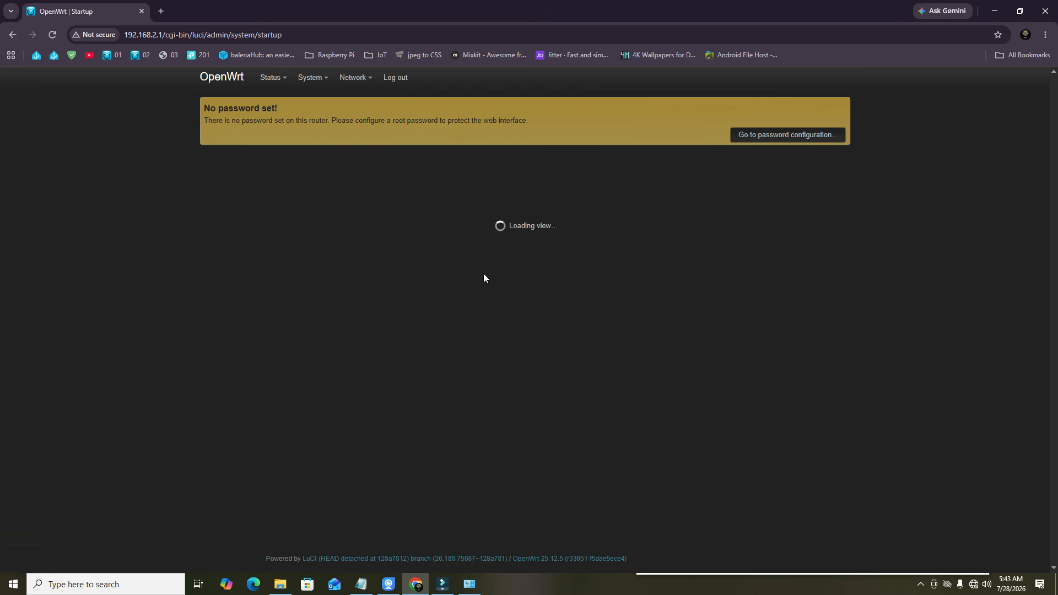
double_click(411, 439)
left_click(678, 438)
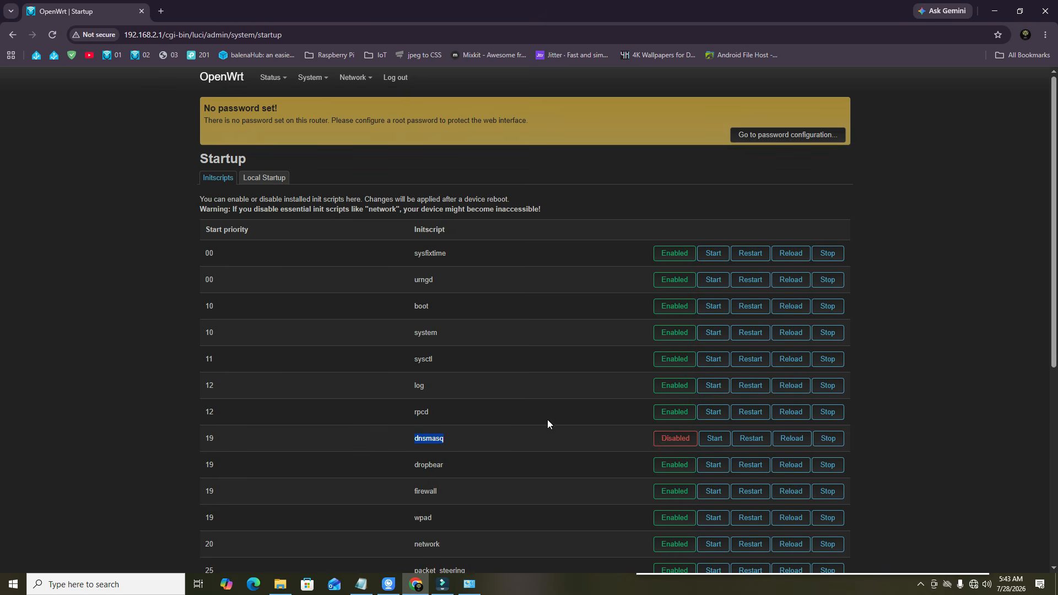
Disable the odhcpd init script in the startup list
scroll(551, 422, "down", 2)
double_click(426, 382)
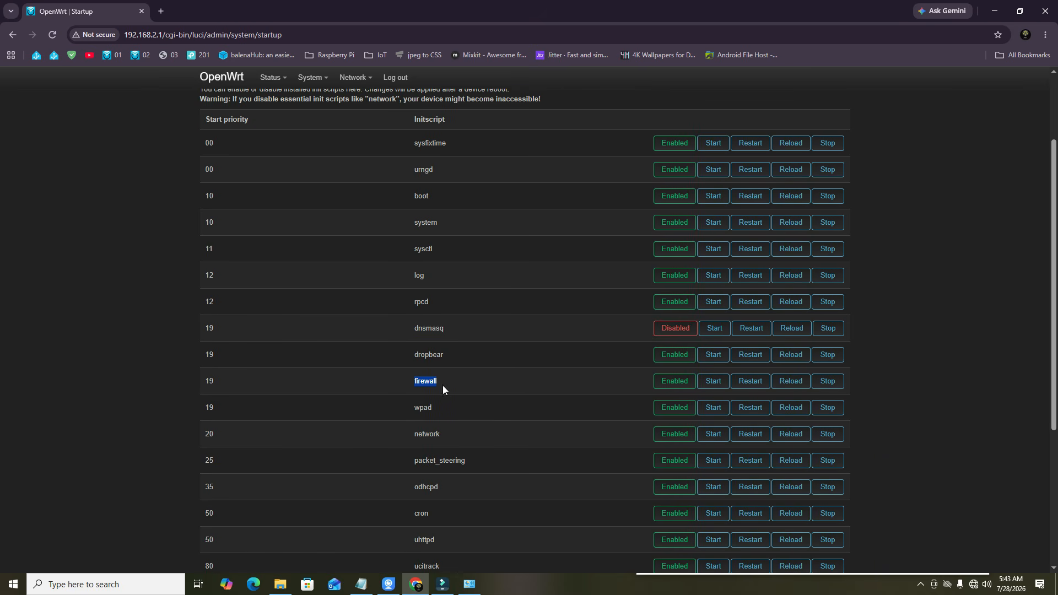
left_click(673, 382)
scroll(554, 369, "down", 2)
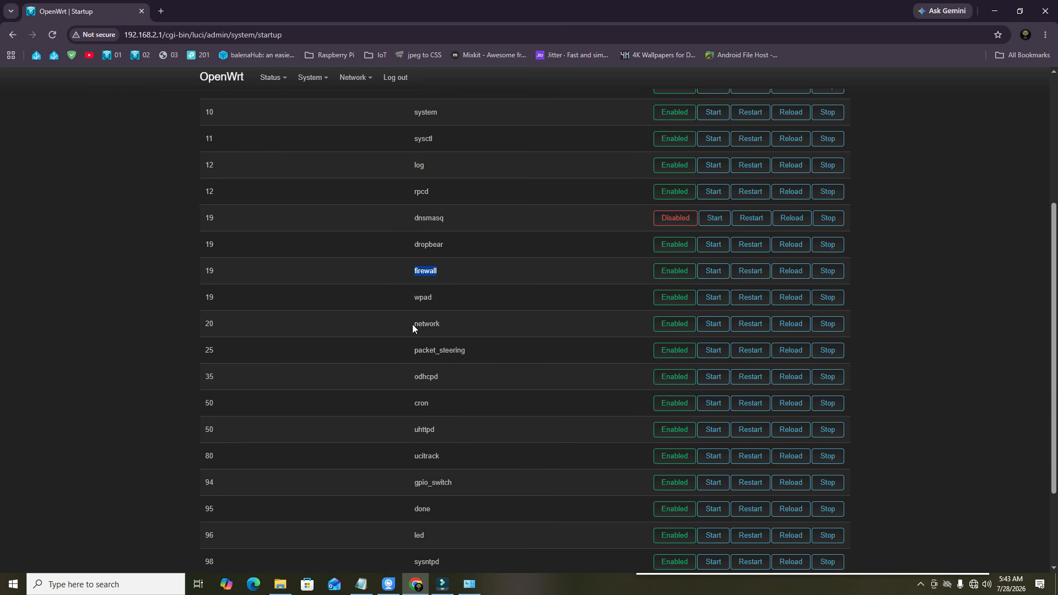
left_click_drag(414, 379, 441, 382)
left_click(661, 380)
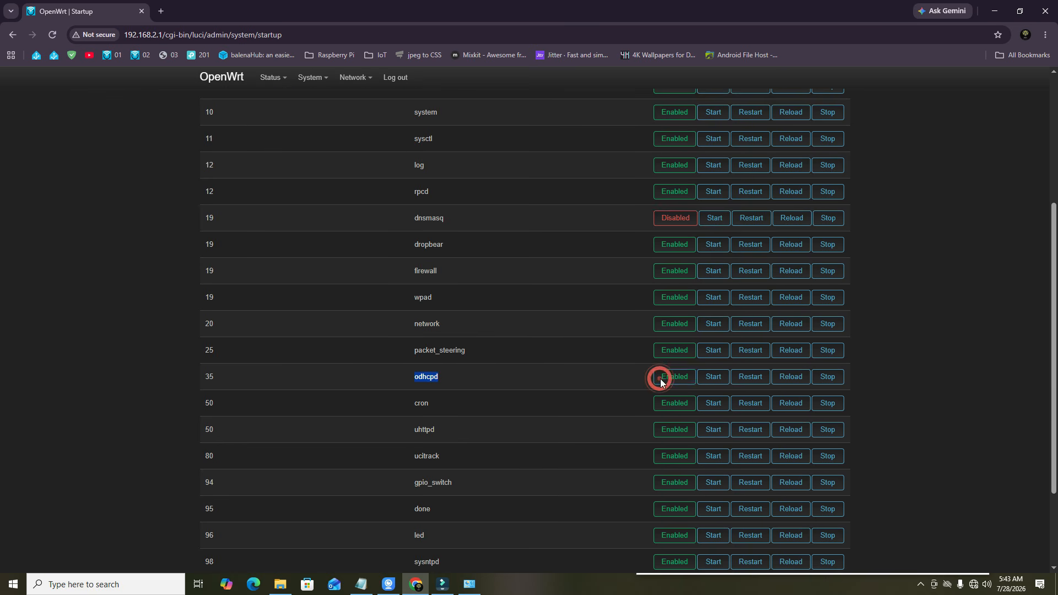
Stop the odhcpd and dnsmasq services and review the list of init scripts
left_click(828, 379)
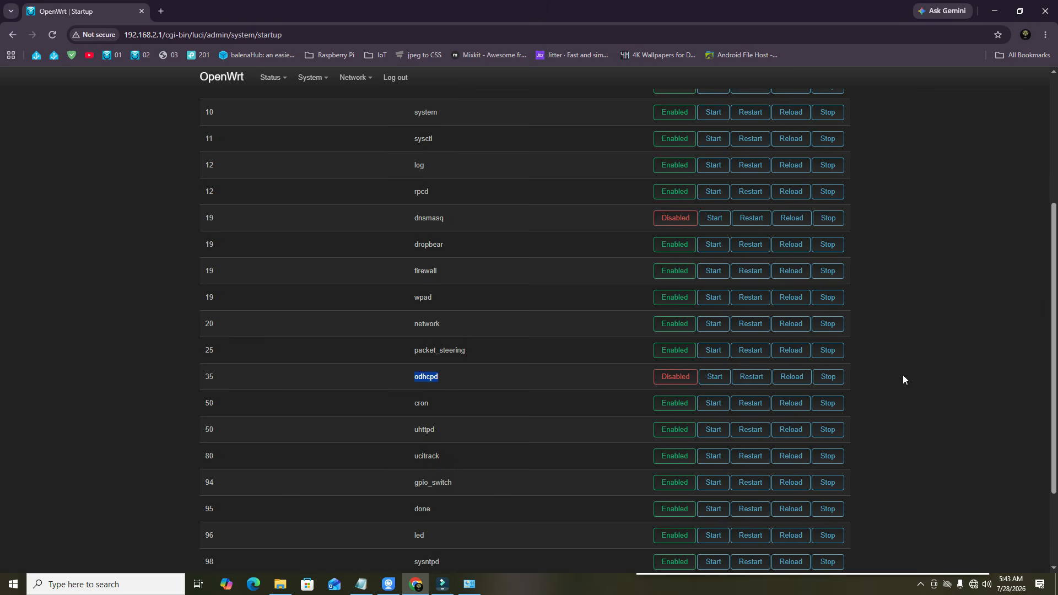
left_click(826, 219)
scroll(912, 250, "up", 4)
scroll(676, 236, "down", 6)
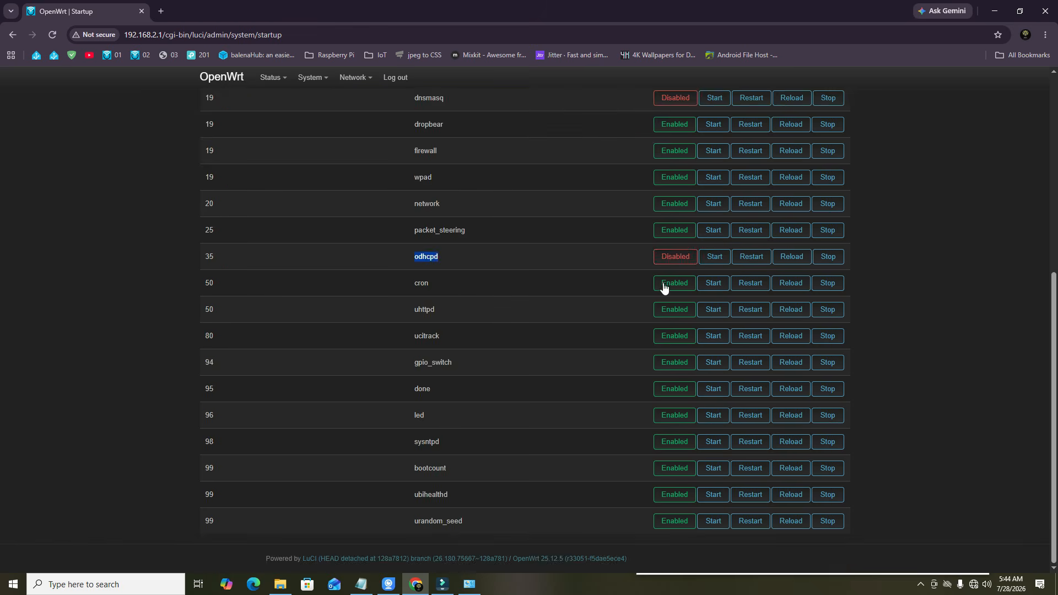
scroll(628, 302, "up", 6)
Scan for wireless networks with radio1 (802.11ac/ax/n) and choose to join Airtel_Extend_Test
mouse_move(353, 78)
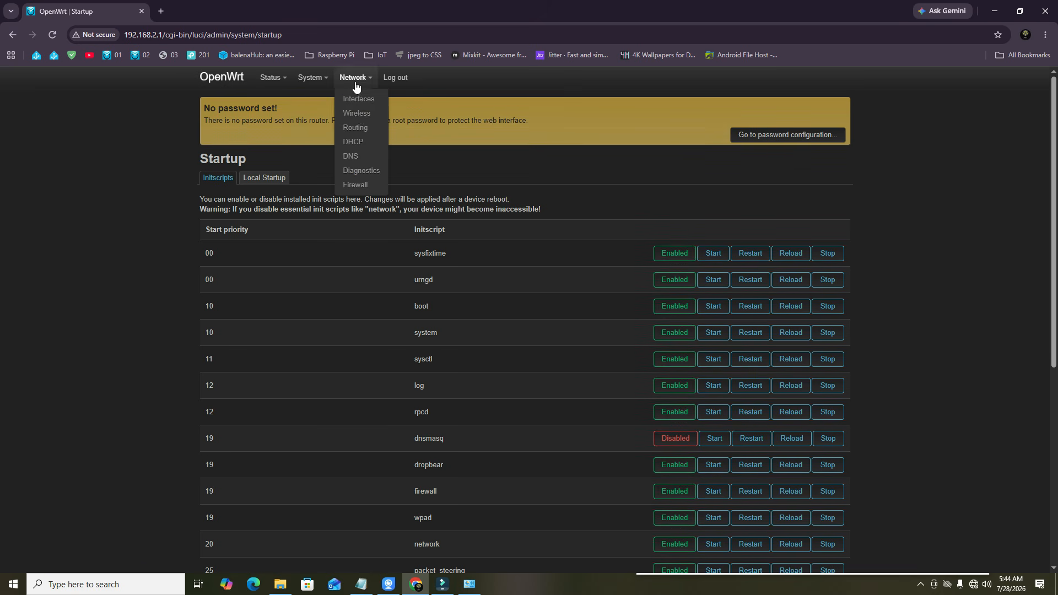
left_click(357, 113)
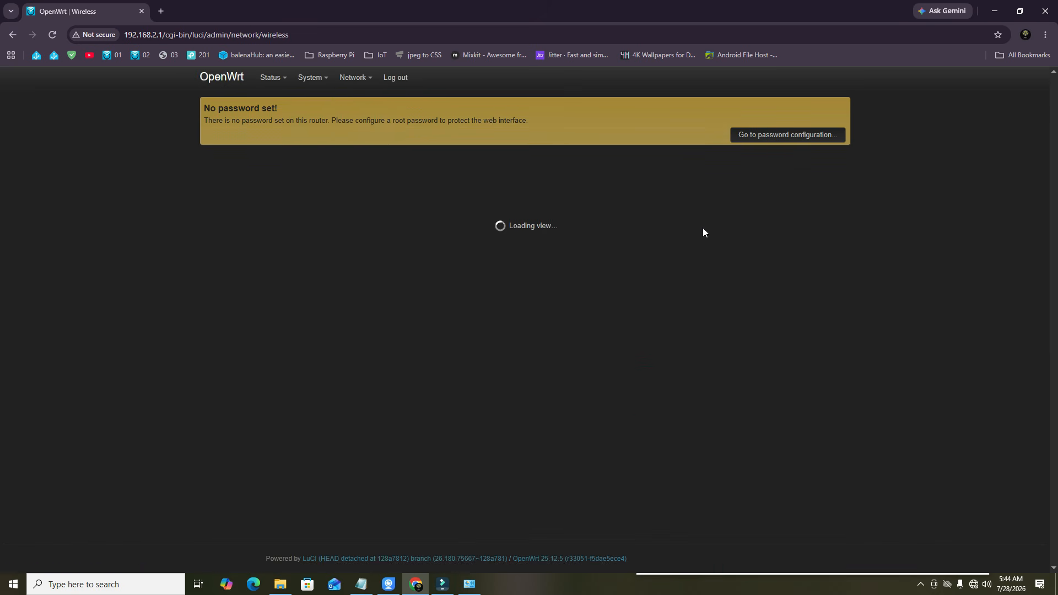
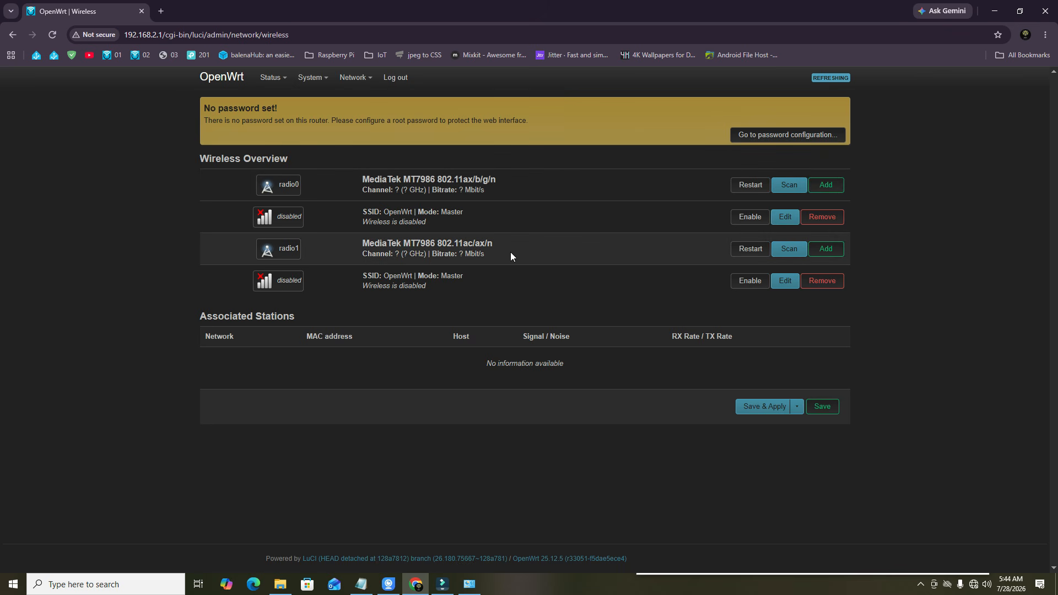
left_click(790, 250)
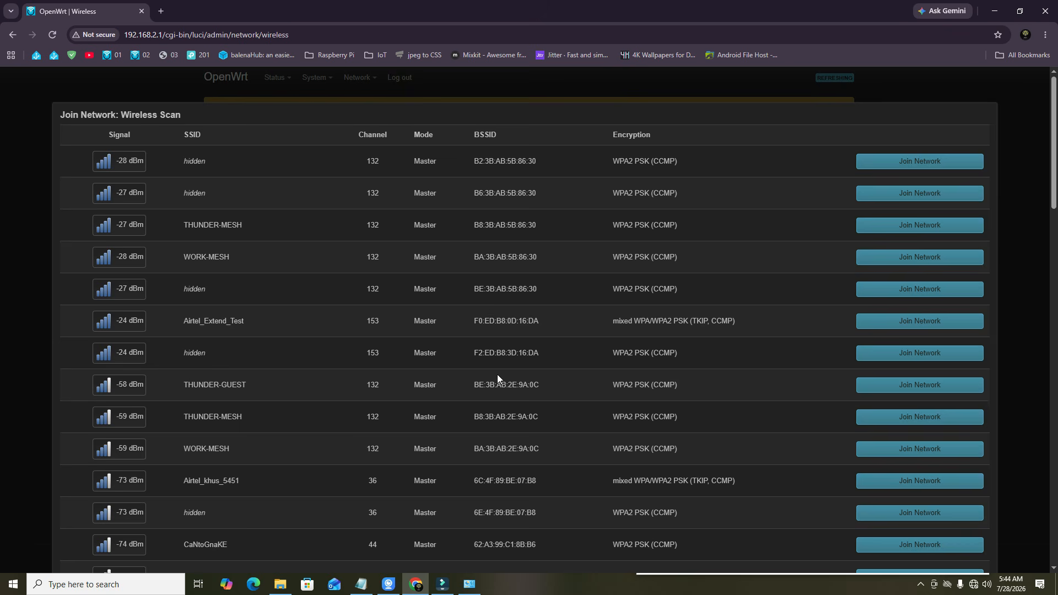
left_click_drag(250, 322, 185, 322)
left_click(921, 323)
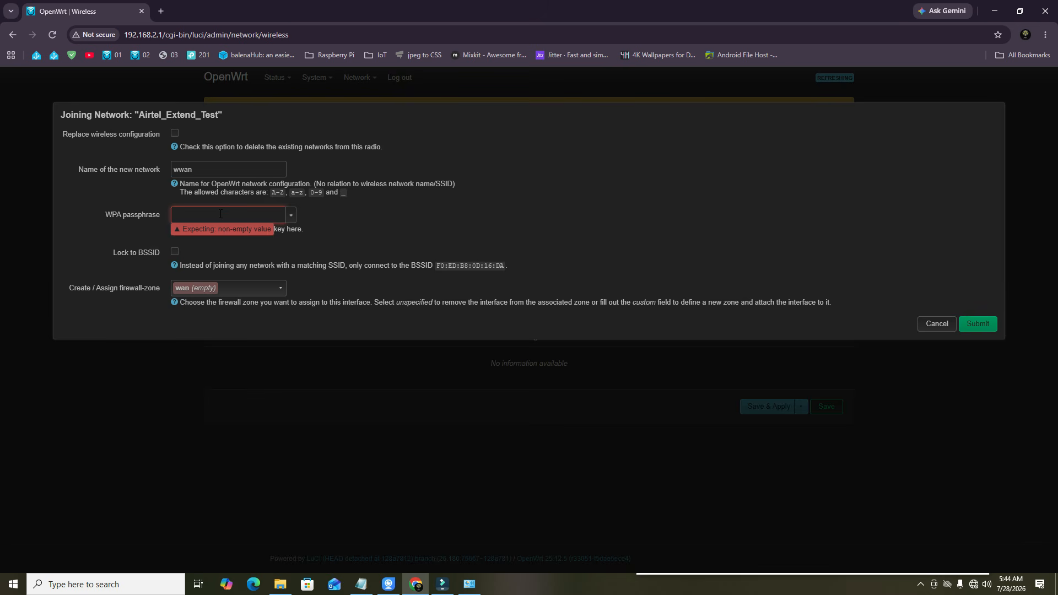
Enter the WPA passphrase of the Airtel_Extend_Test network, check it in plain text, and mask it again
type("a")
type("•••")
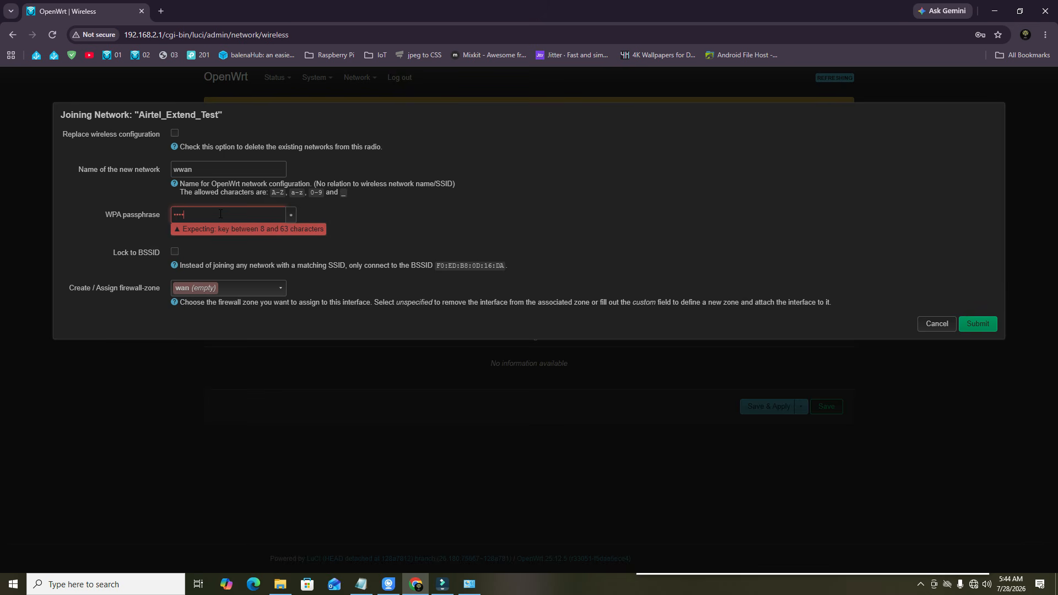
type("••••")
left_click(291, 216)
left_click(291, 216)
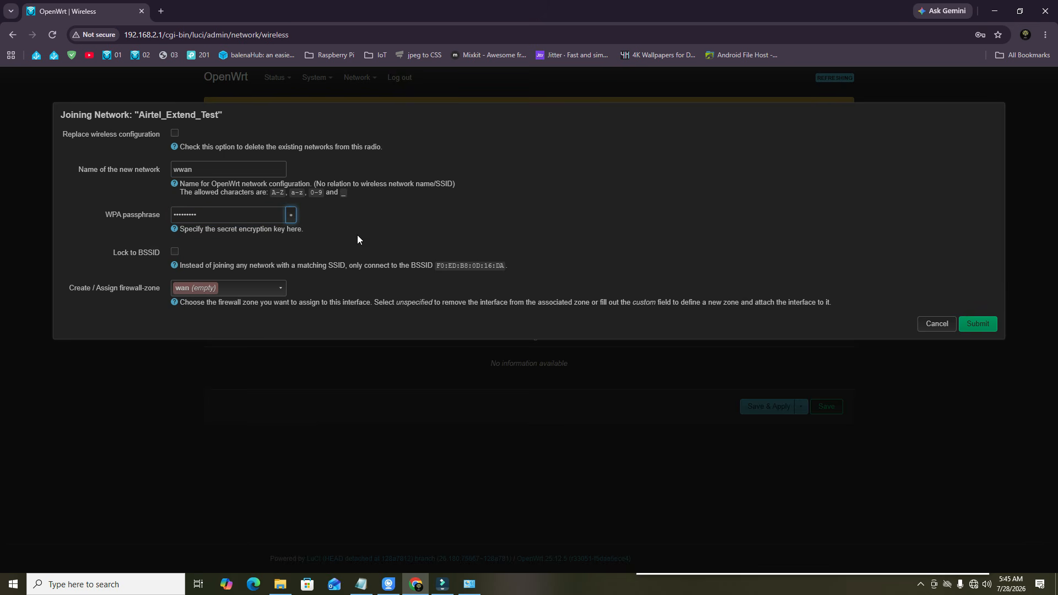
Name the new network wwan_extender and assign it to the lan firewall zone
double_click(204, 172)
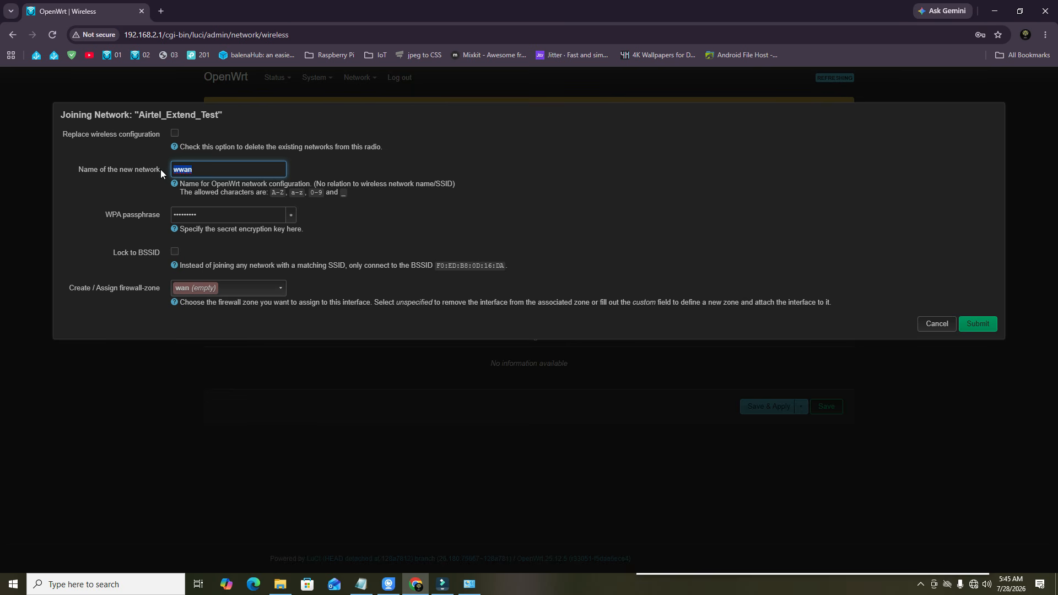
type("_extender")
left_click(208, 292)
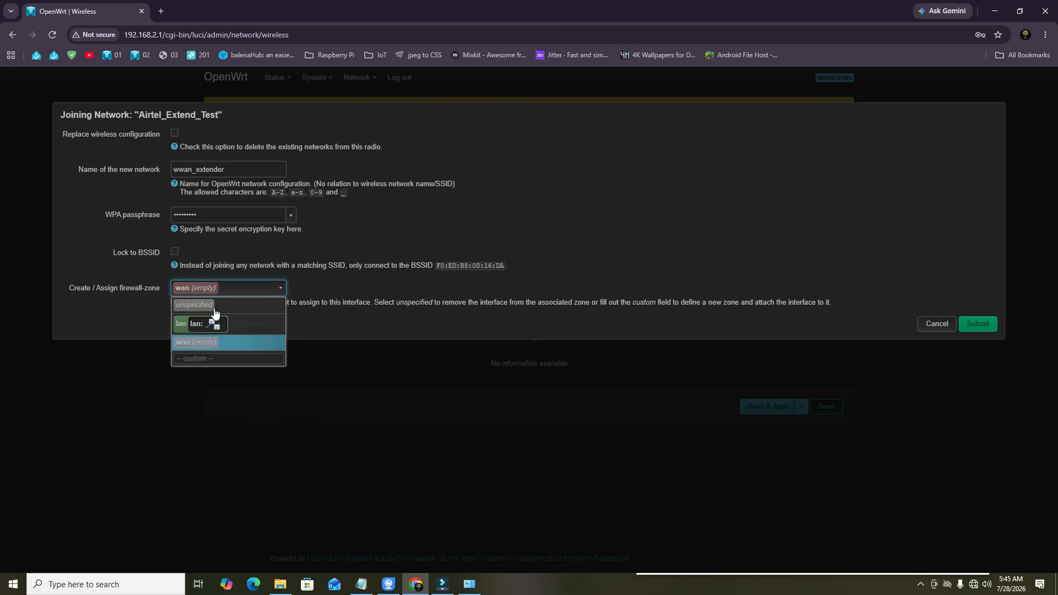
left_click(221, 326)
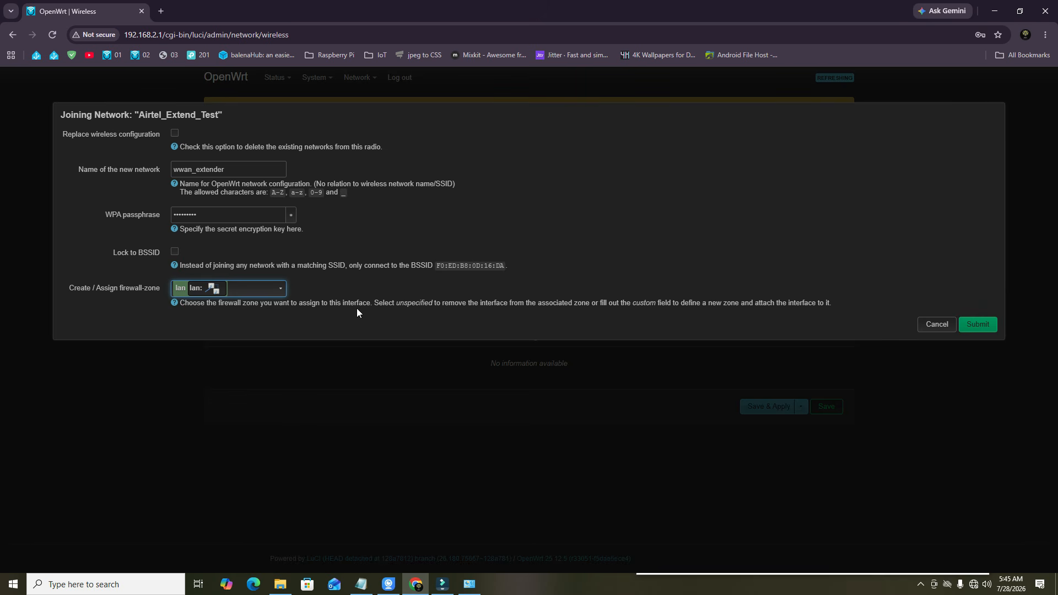
Join the Airtel_Extend_Test wireless network as a client on wwan_extender and apply the wireless configuration
left_click(977, 324)
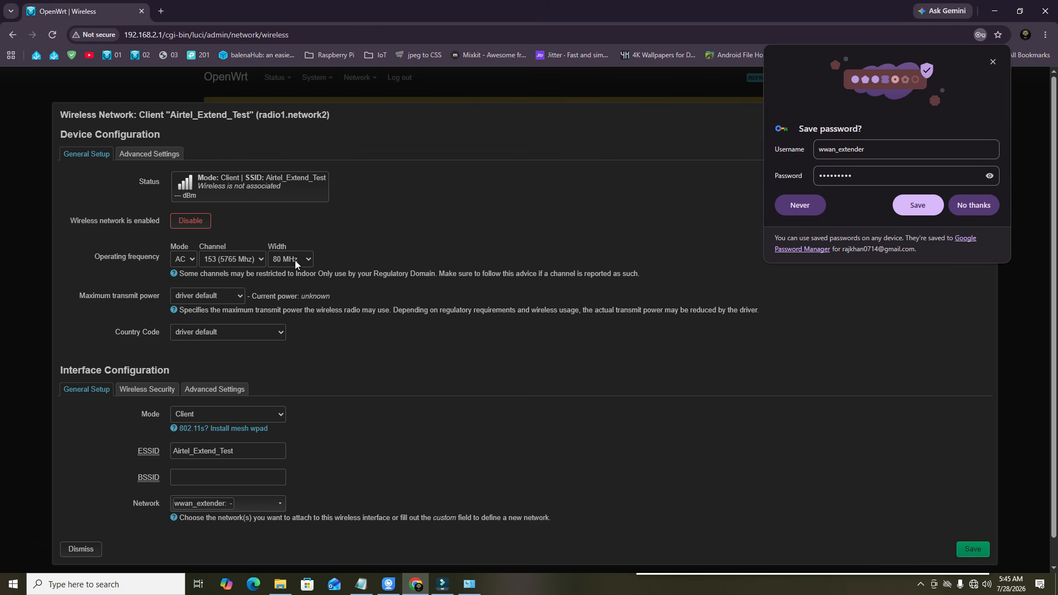
left_click(974, 550)
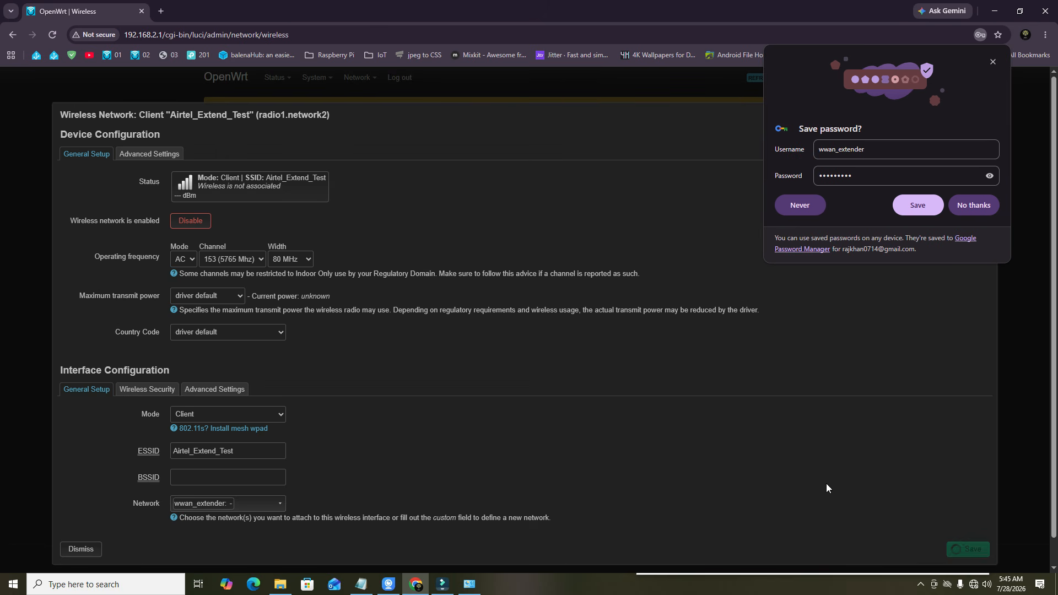
left_click(756, 438)
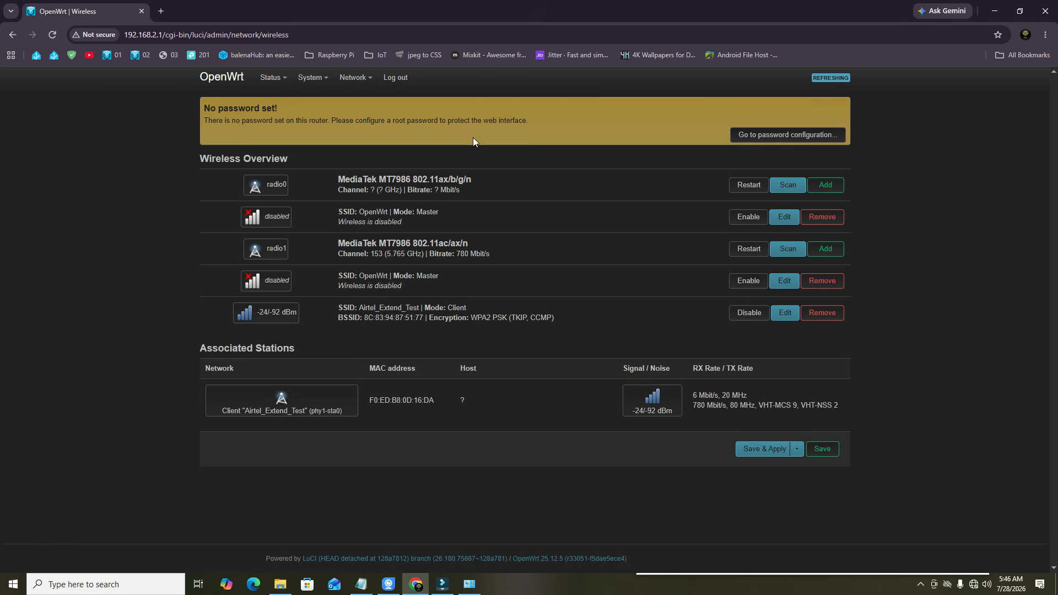
Review the network interfaces and run an IPv4 ping test to openwrt.org from the diagnostics page
mouse_move(359, 78)
left_click(361, 99)
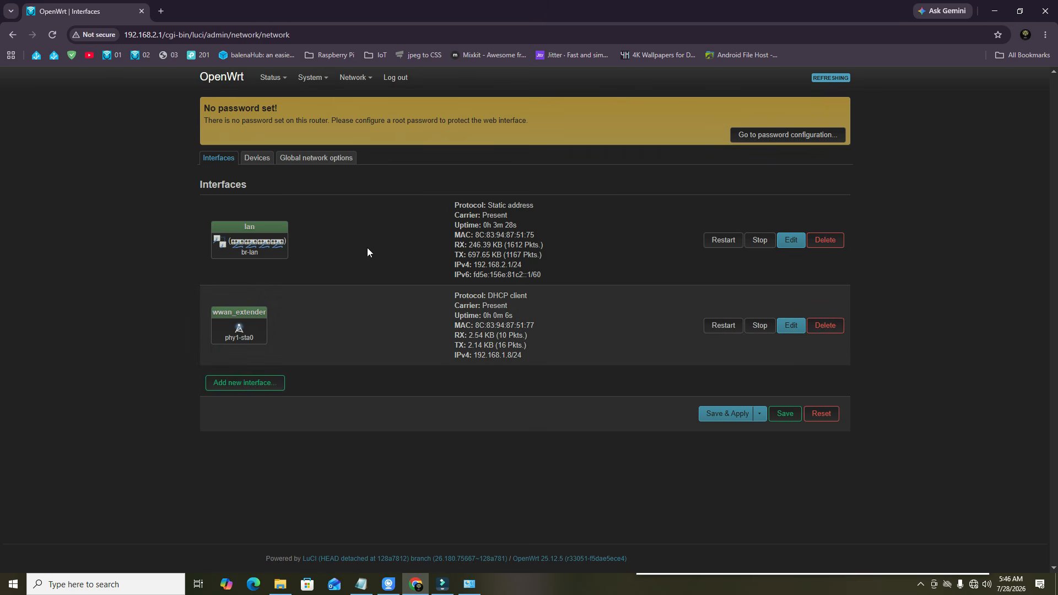
mouse_move(355, 80)
left_click(351, 170)
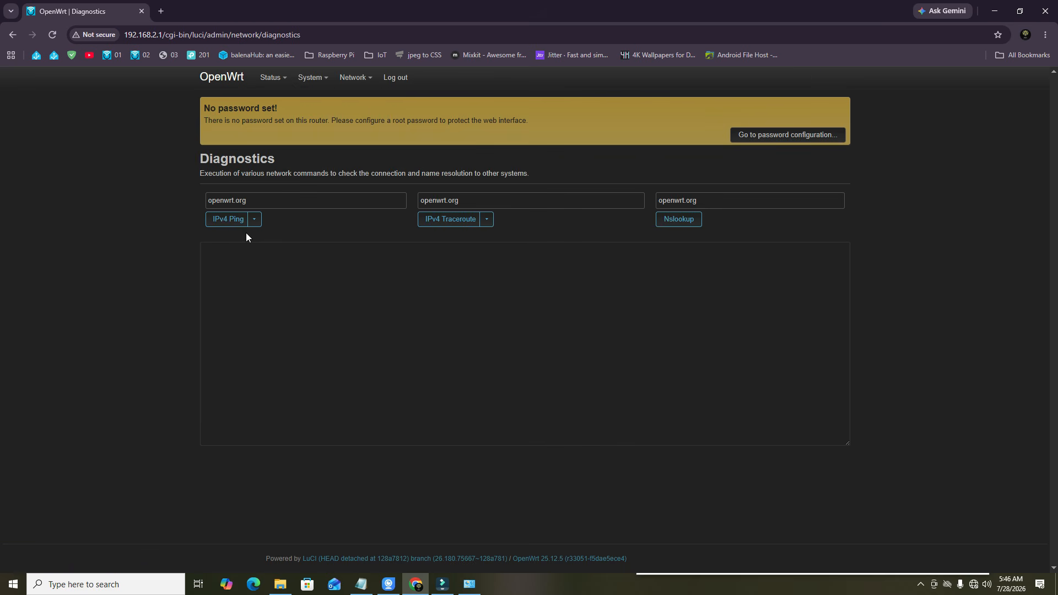
mouse_move(358, 79)
left_click(366, 172)
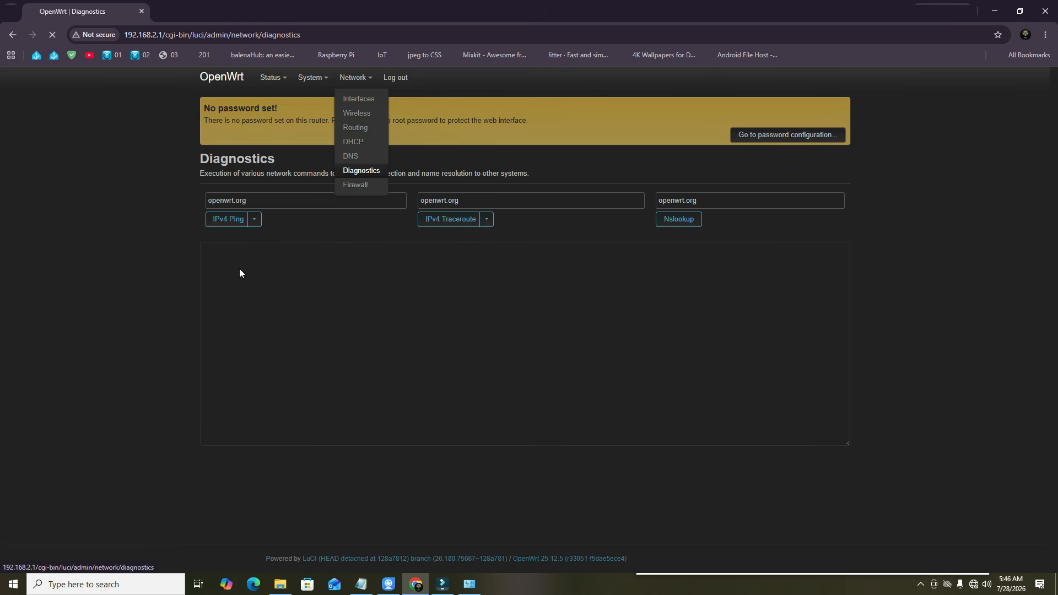
left_click(225, 230)
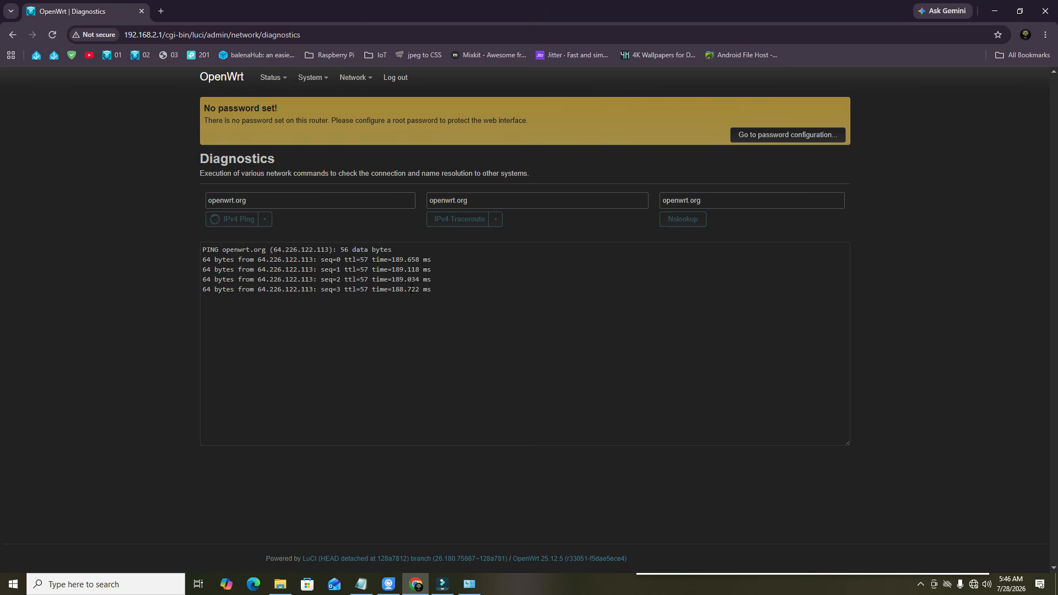
Update the package lists in the router's software manager and dismiss the update report
left_click(311, 79)
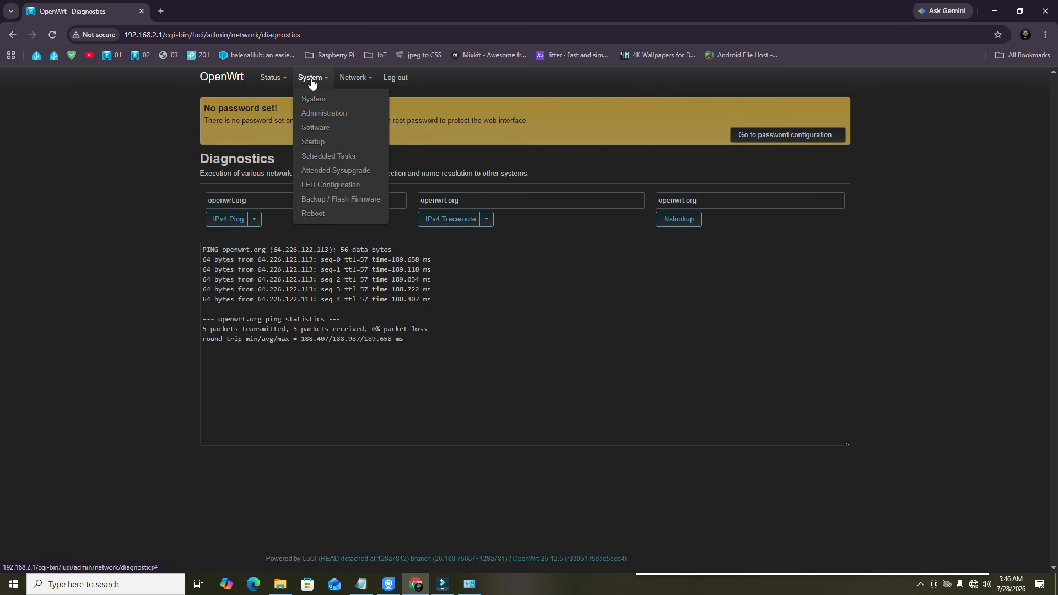
left_click(325, 128)
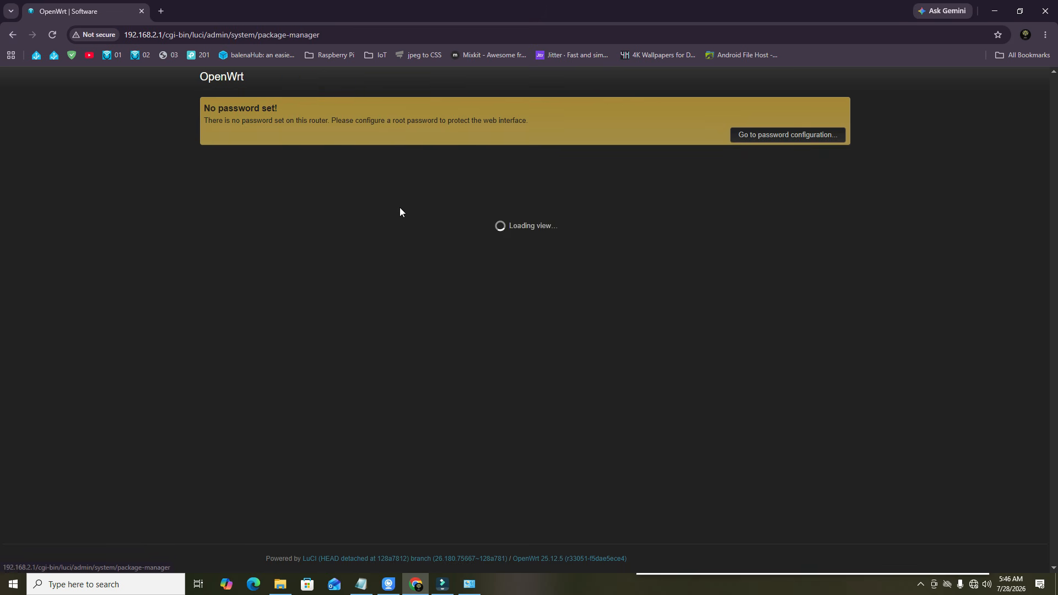
left_click(606, 240)
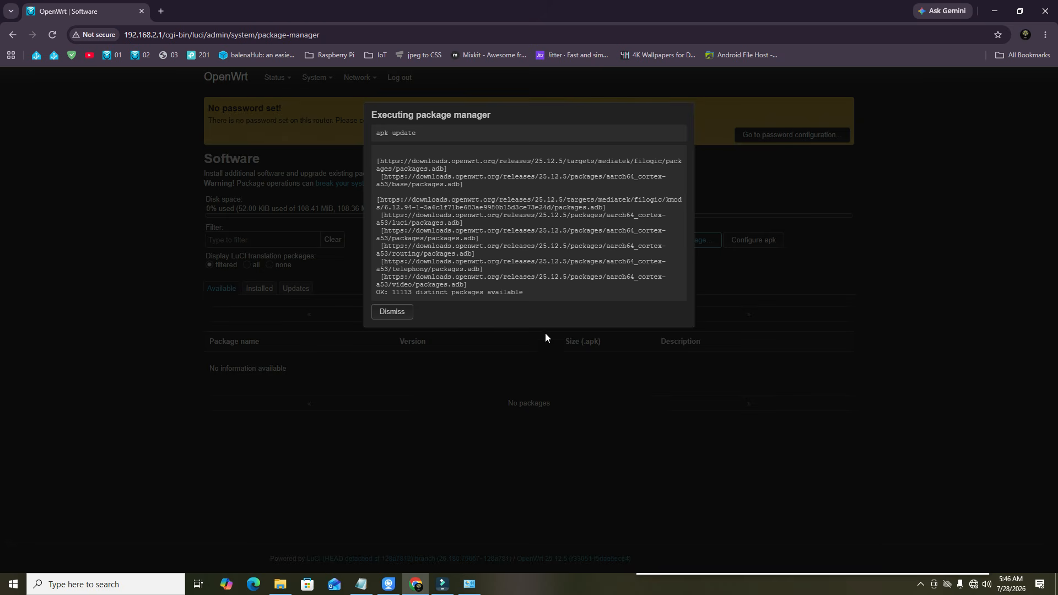
left_click(390, 313)
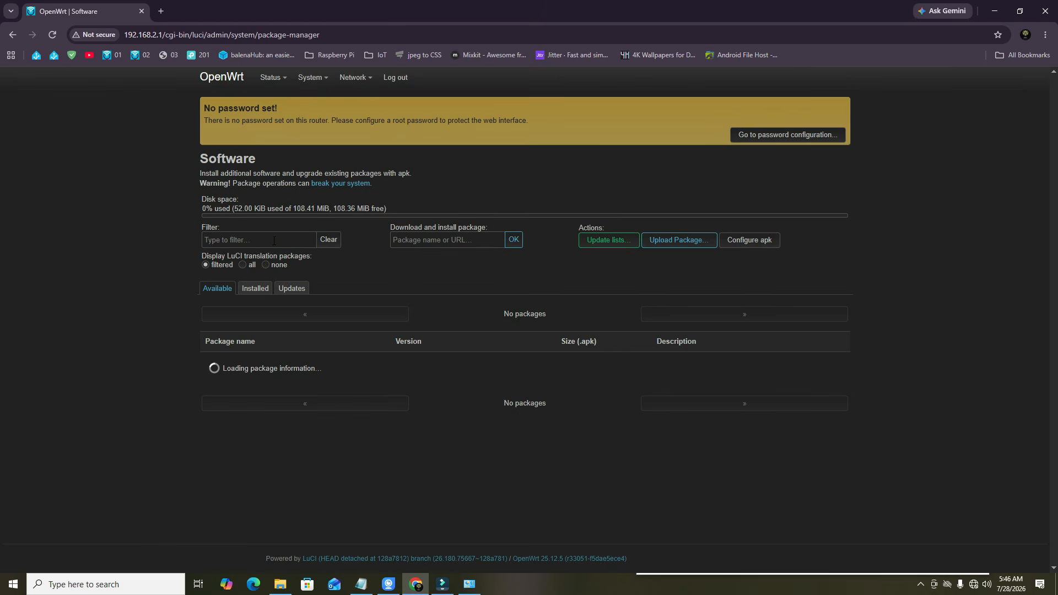
Filter the available software packages by relayd to locate luci-proto-relay
left_click(241, 240)
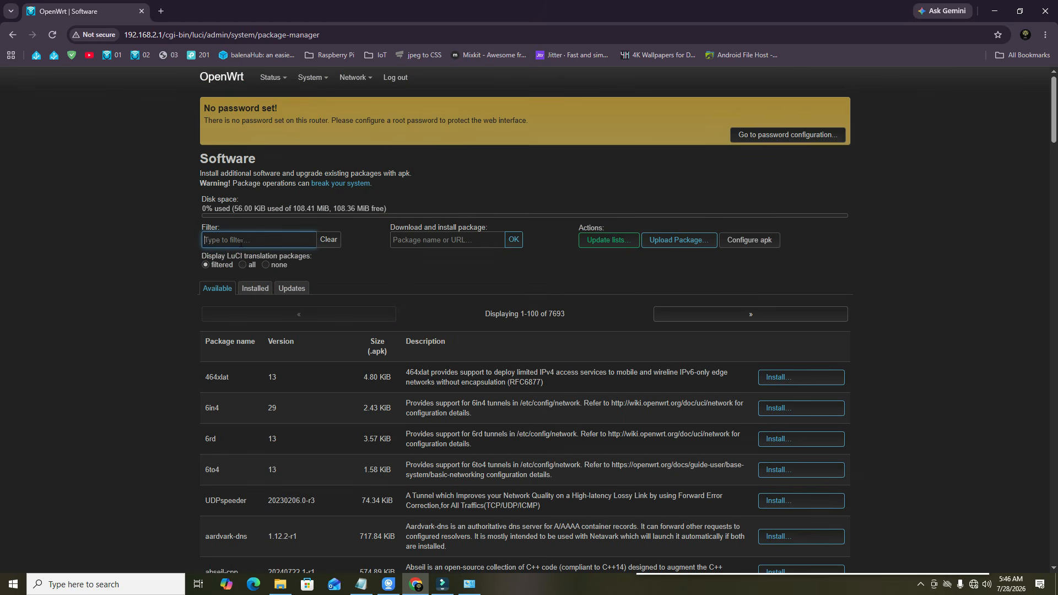
type("re")
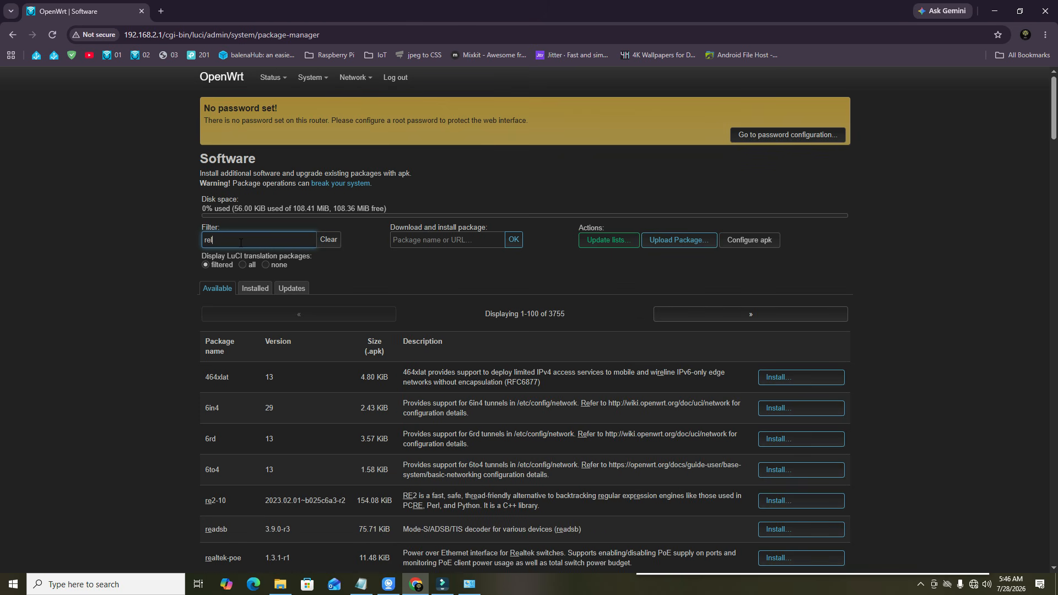
type("layd")
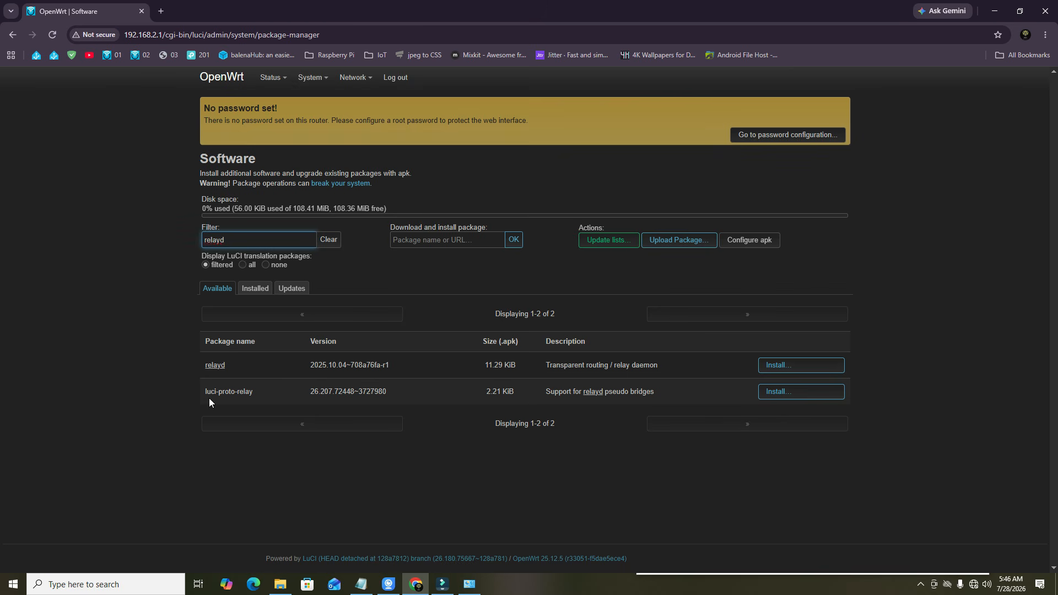
left_click_drag(262, 391, 206, 395)
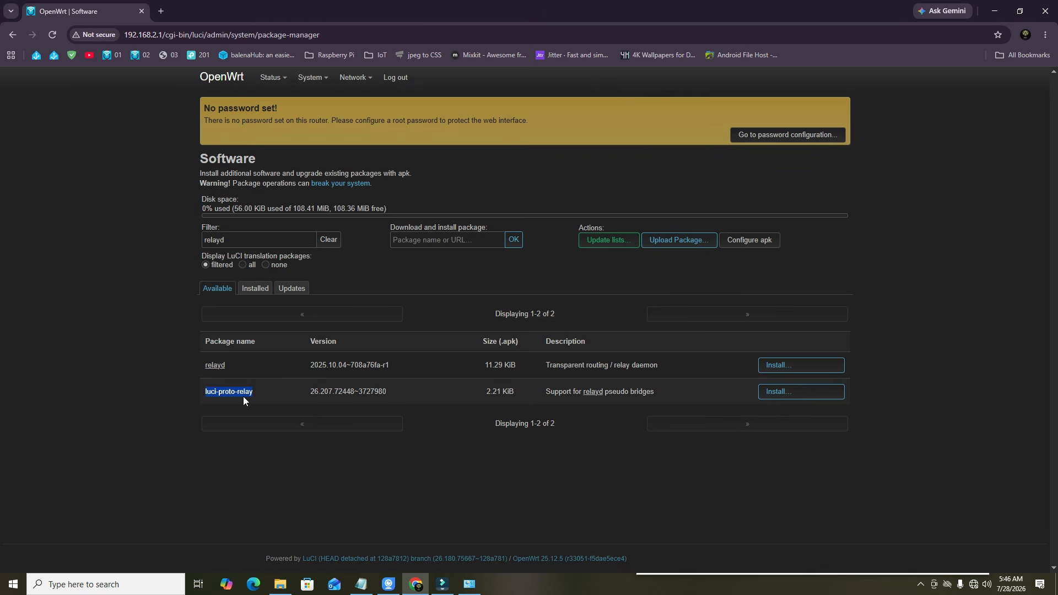
left_click(188, 365)
left_click(511, 463)
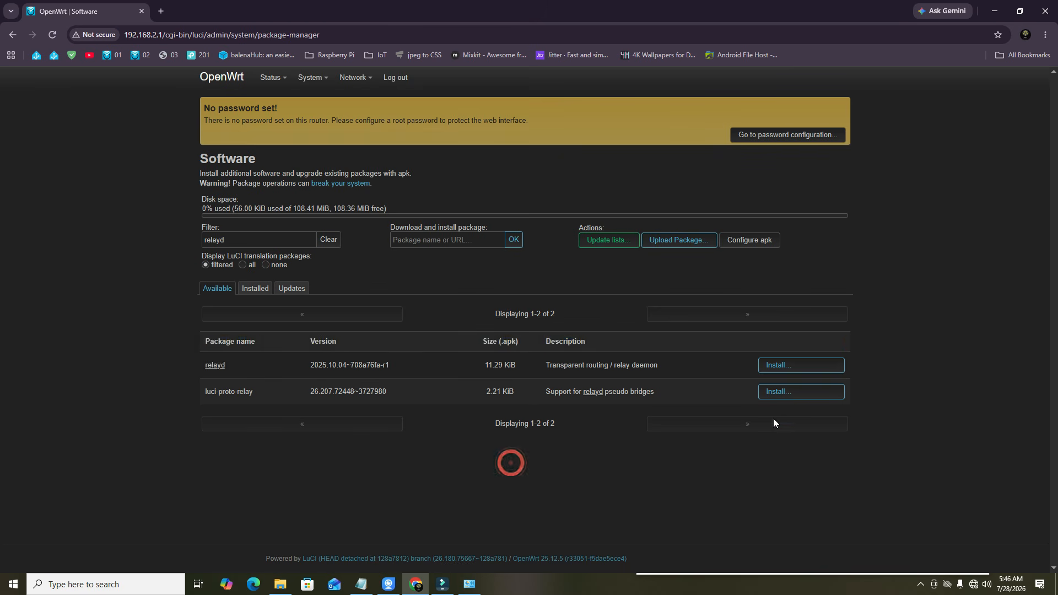
Install the luci-proto-relay package together with its relayd dependency, and close the installation report
left_click(780, 392)
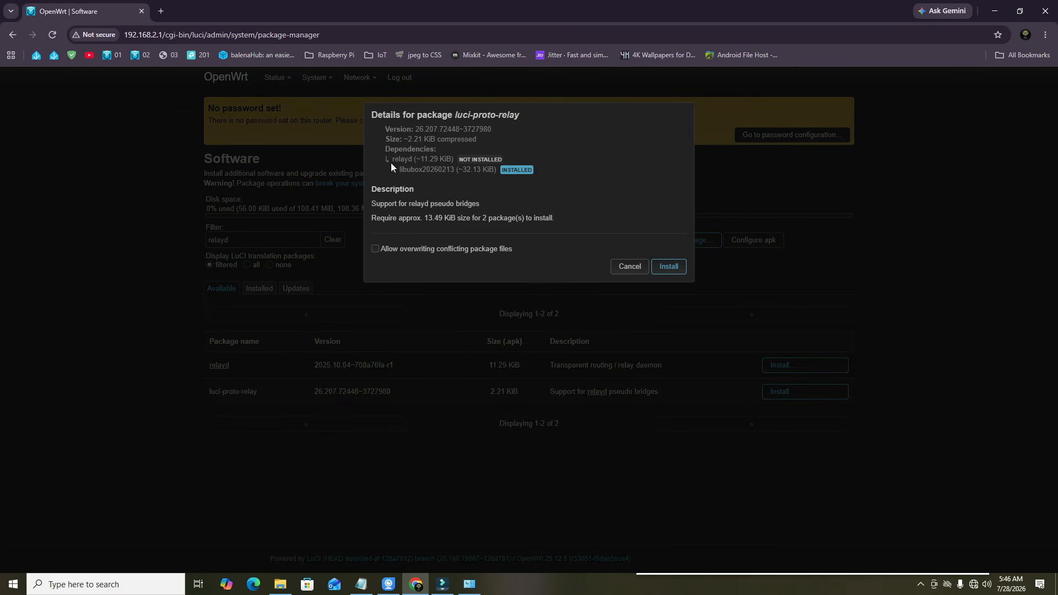
left_click_drag(392, 158, 409, 159)
left_click(508, 160)
left_click(668, 270)
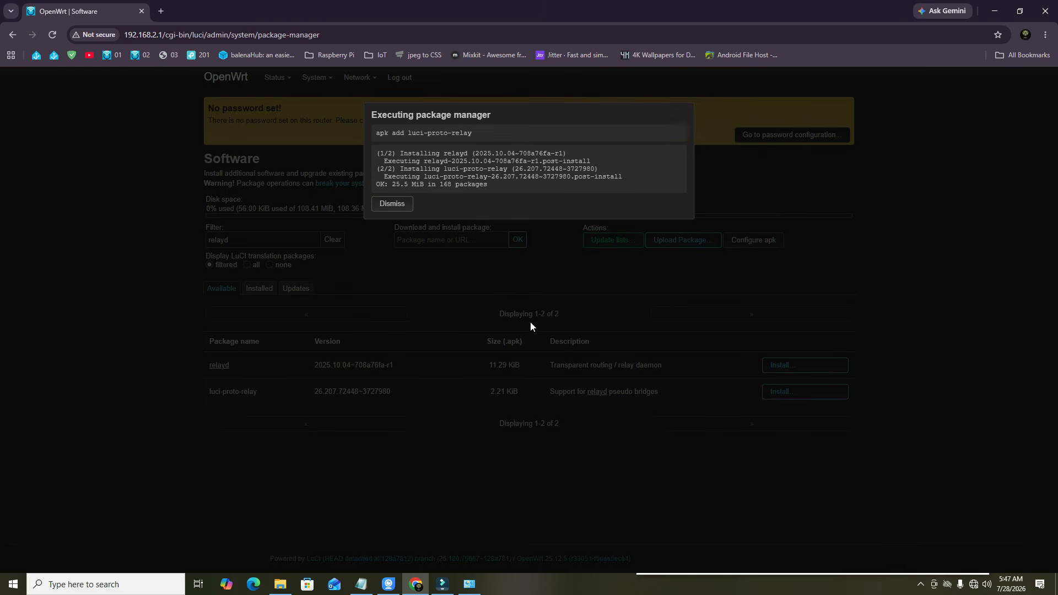
left_click(392, 203)
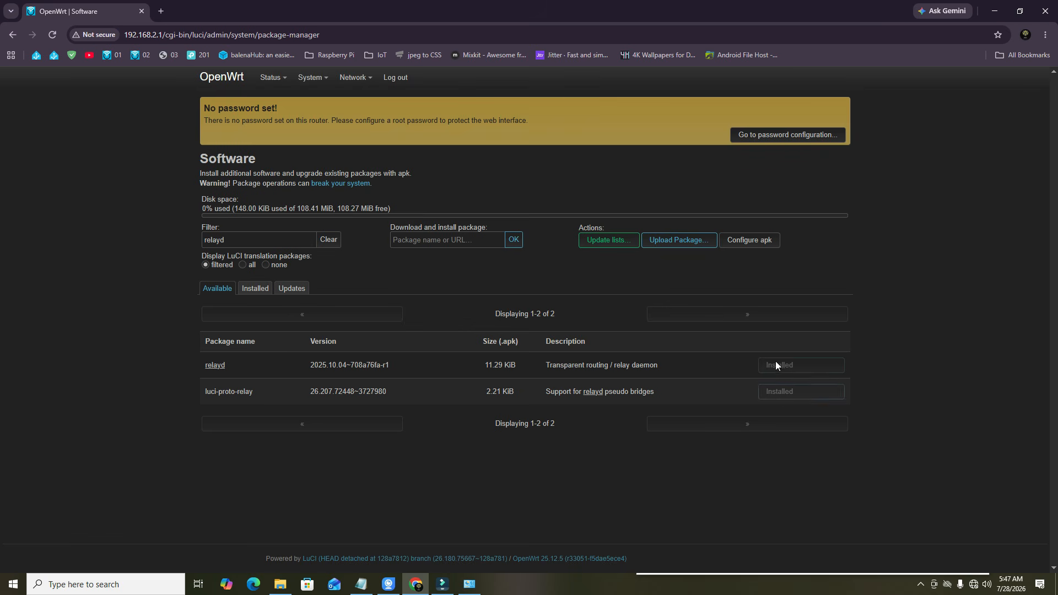
Reboot the router and log back in to its web interface as root
mouse_move(309, 81)
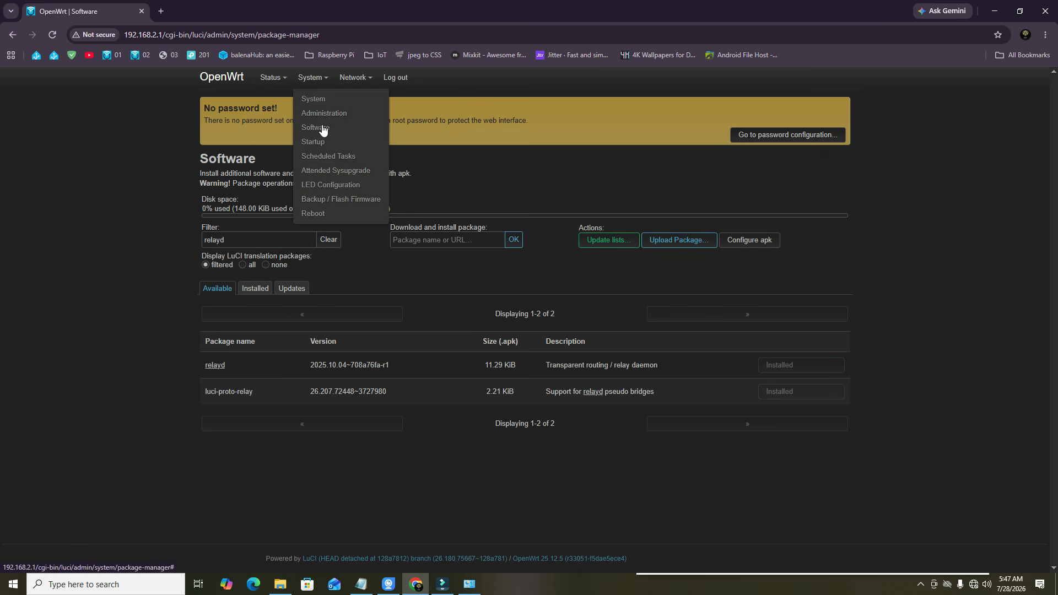
left_click(312, 215)
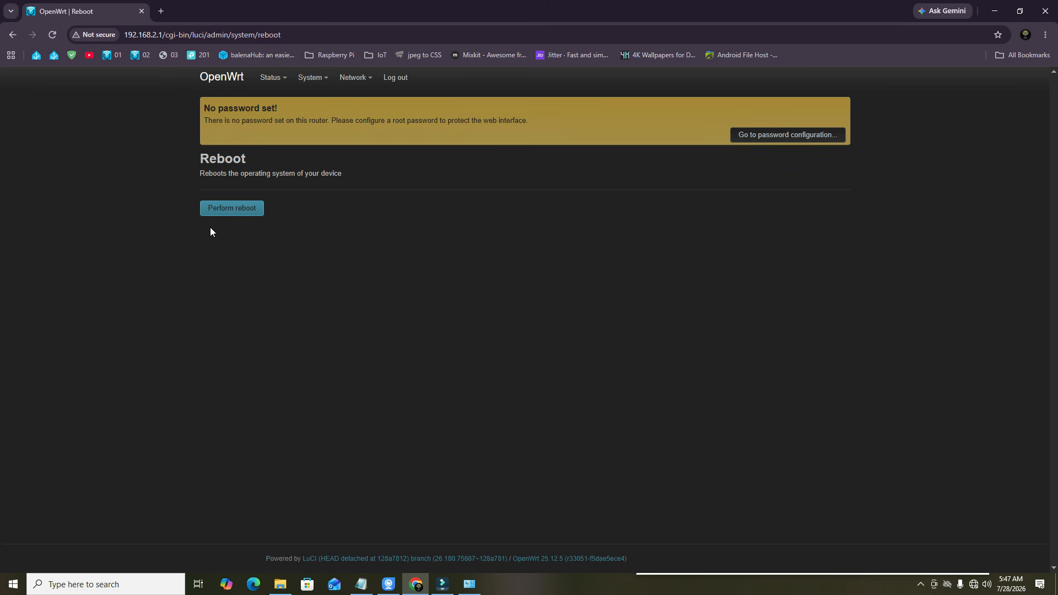
left_click(231, 207)
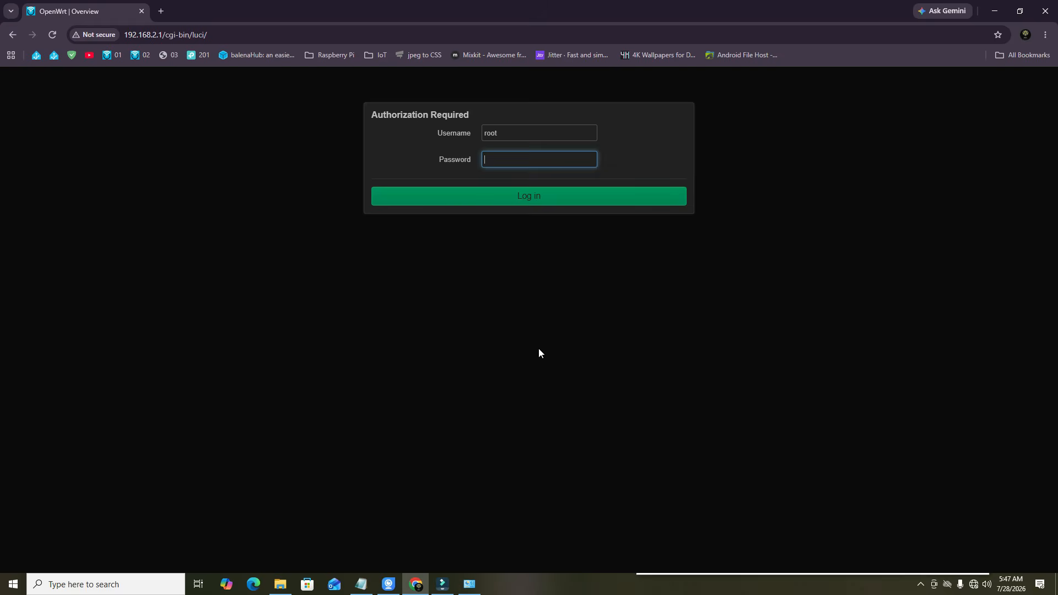
left_click(524, 199)
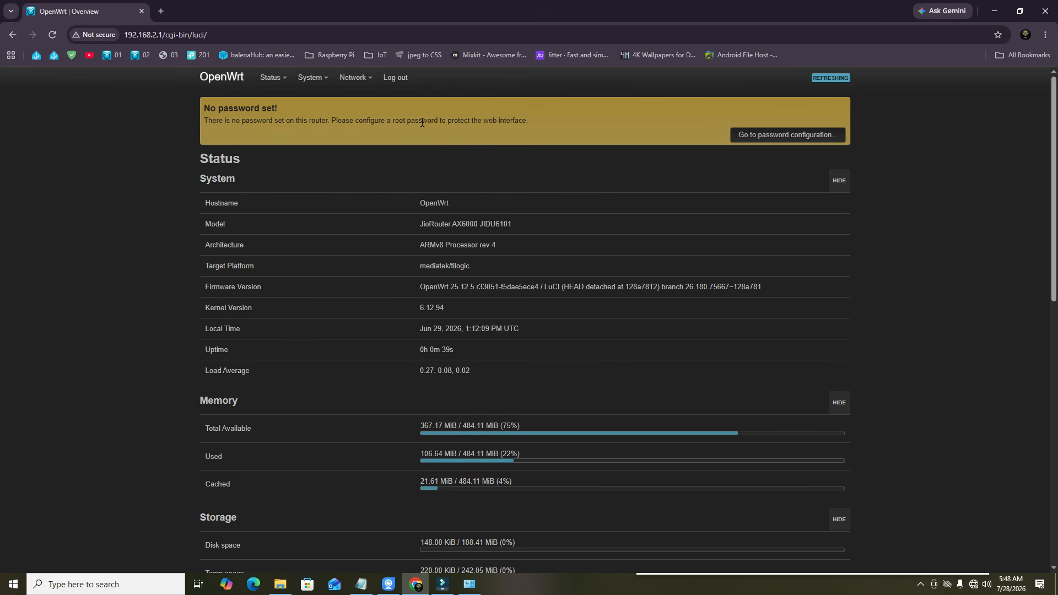
Delete the wan zone from the firewall zone settings and apply the change
mouse_move(374, 87)
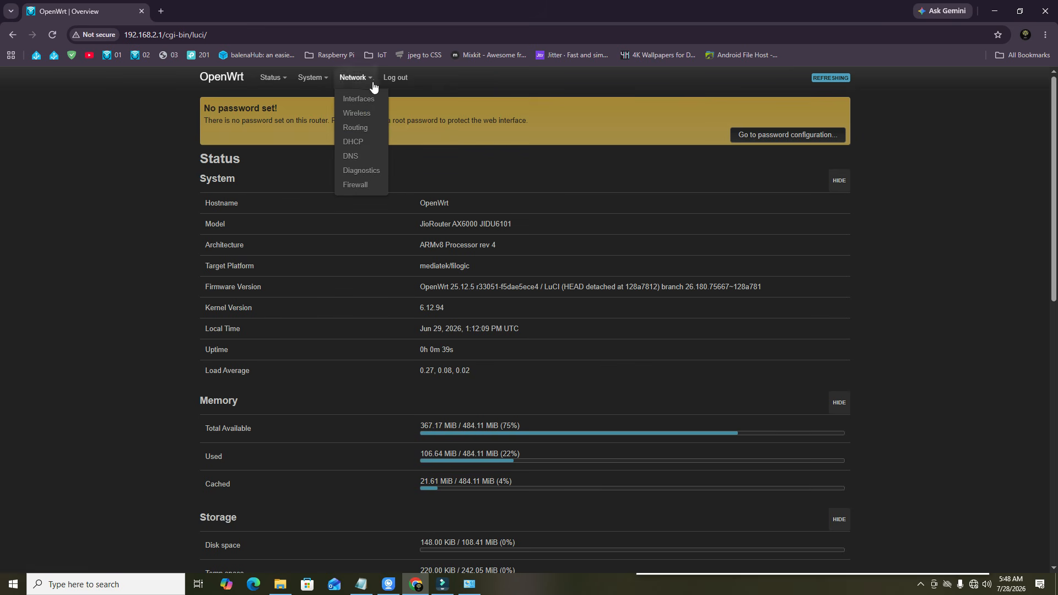
left_click(354, 185)
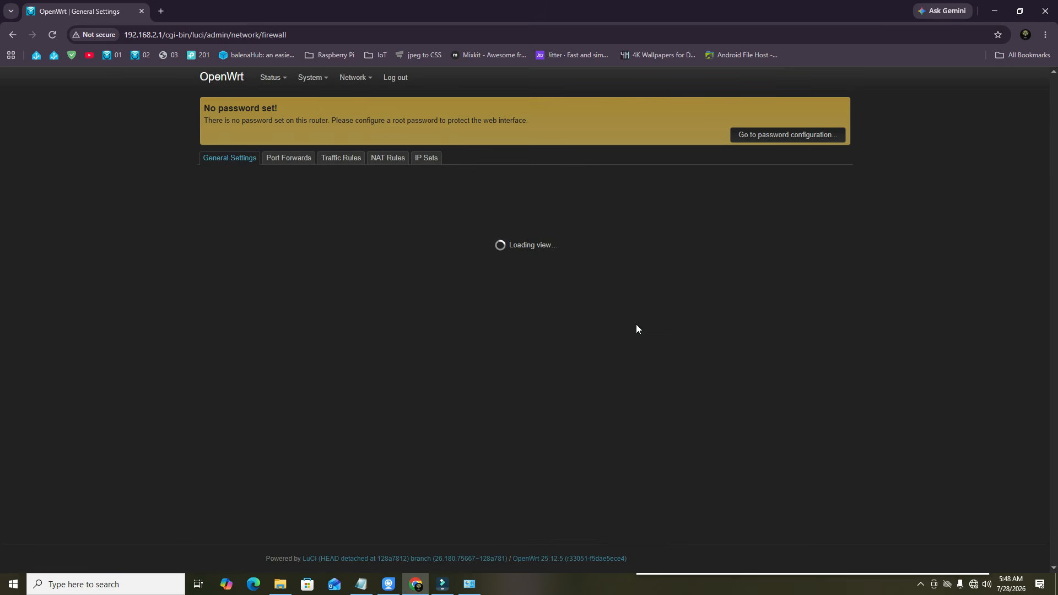
scroll(640, 315, "down", 1)
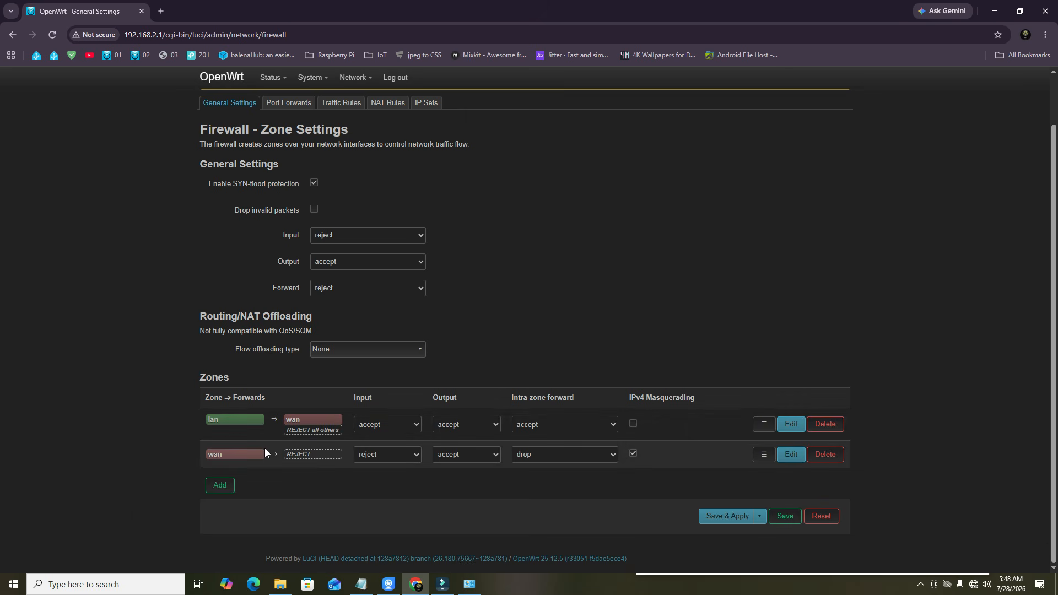
left_click(825, 455)
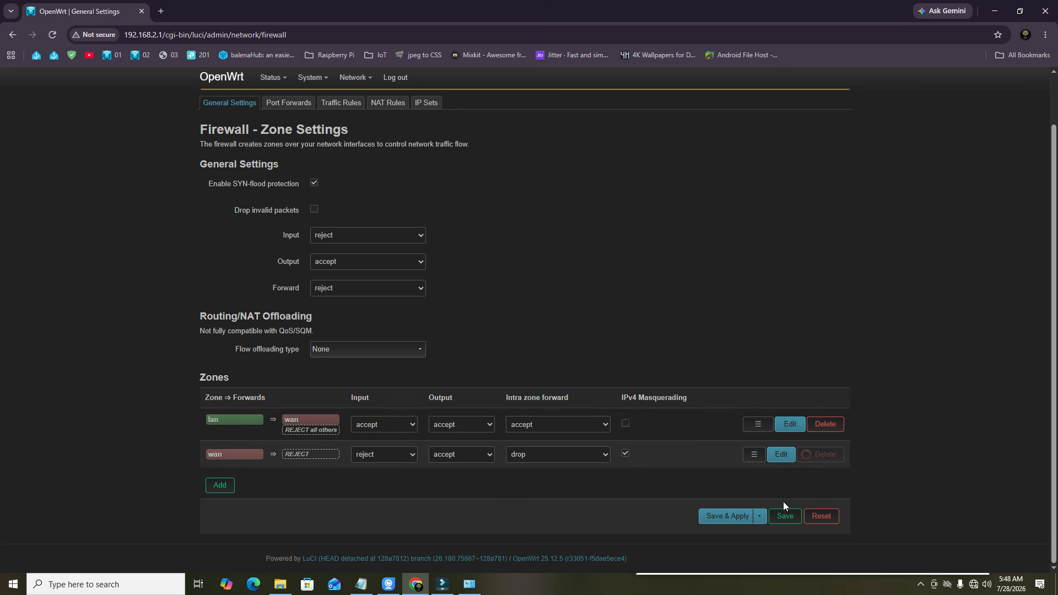
left_click(722, 517)
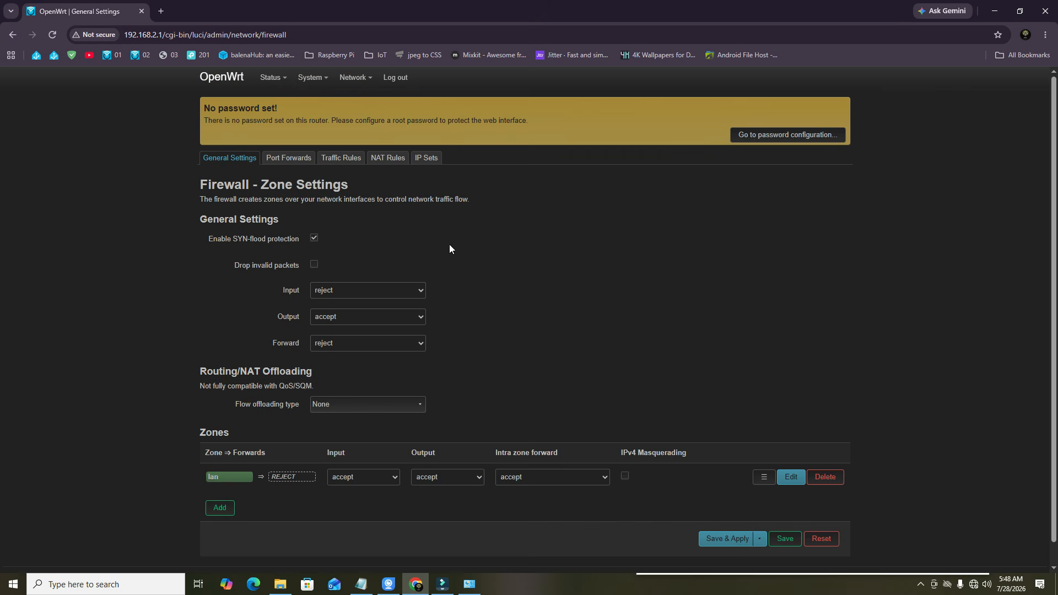
Edit the wwan_extender interface and switch its protocol to Static address
mouse_move(355, 79)
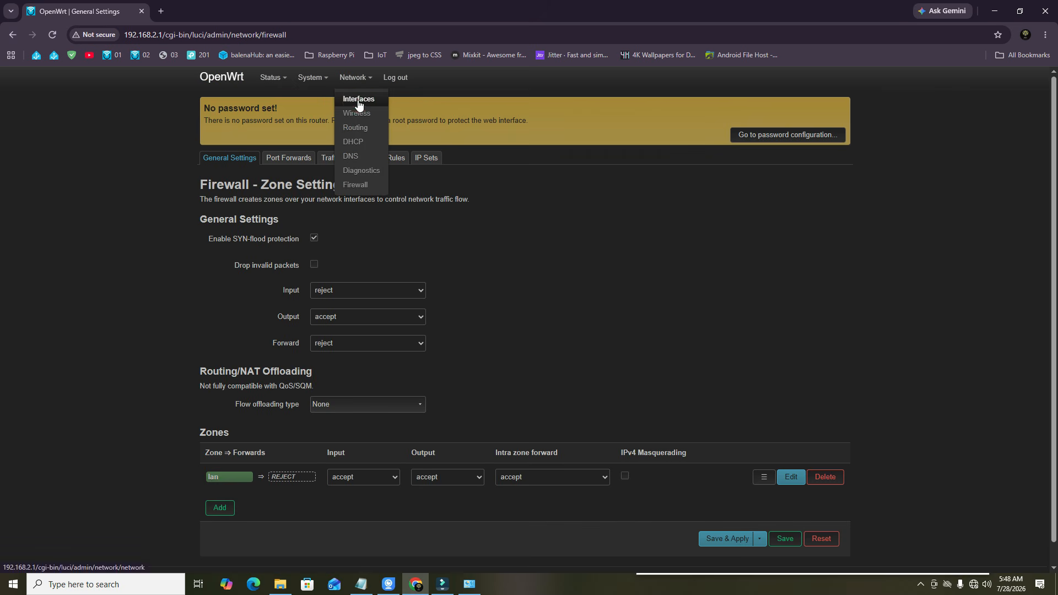
left_click(351, 100)
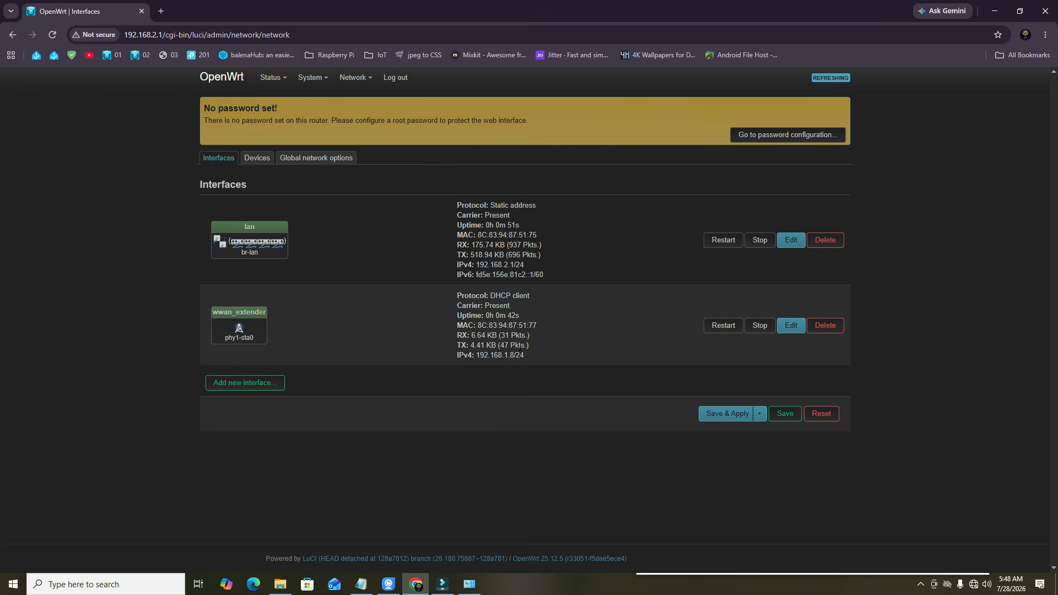
left_click_drag(537, 358, 476, 358)
left_click(791, 326)
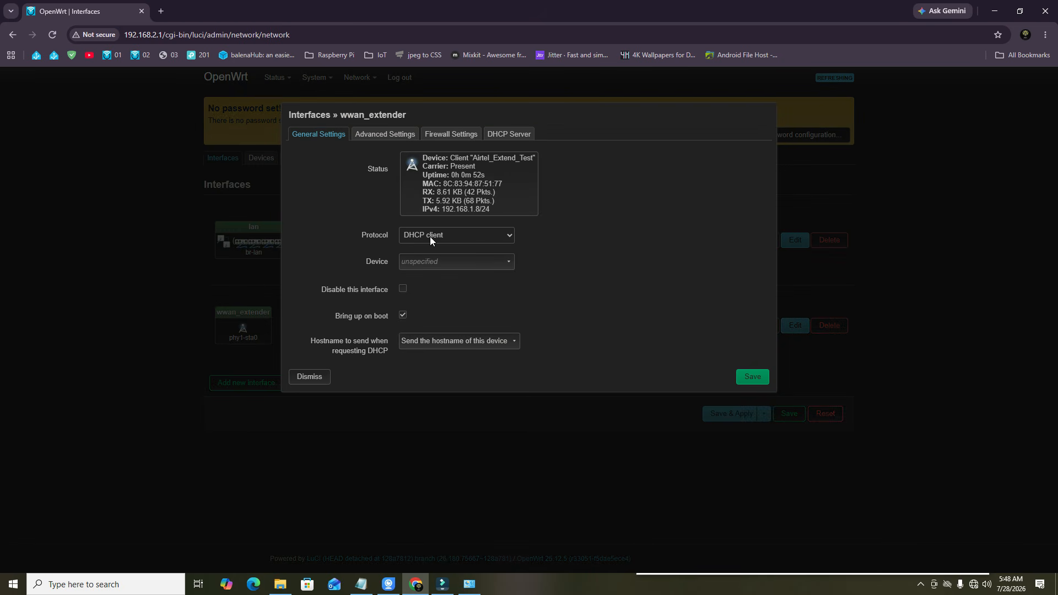
left_click(450, 237)
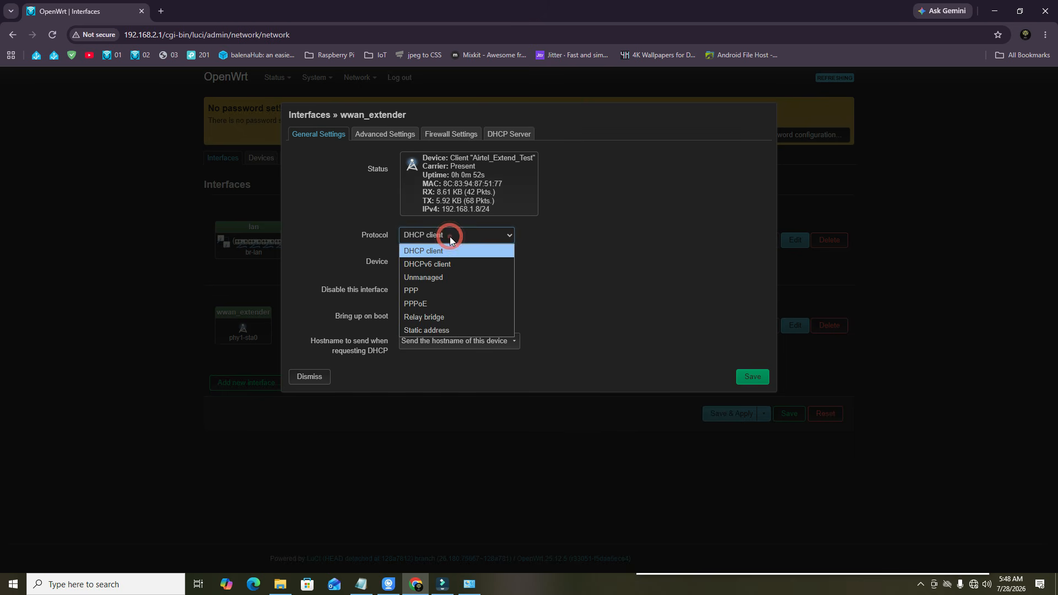
left_click(431, 331)
left_click(425, 265)
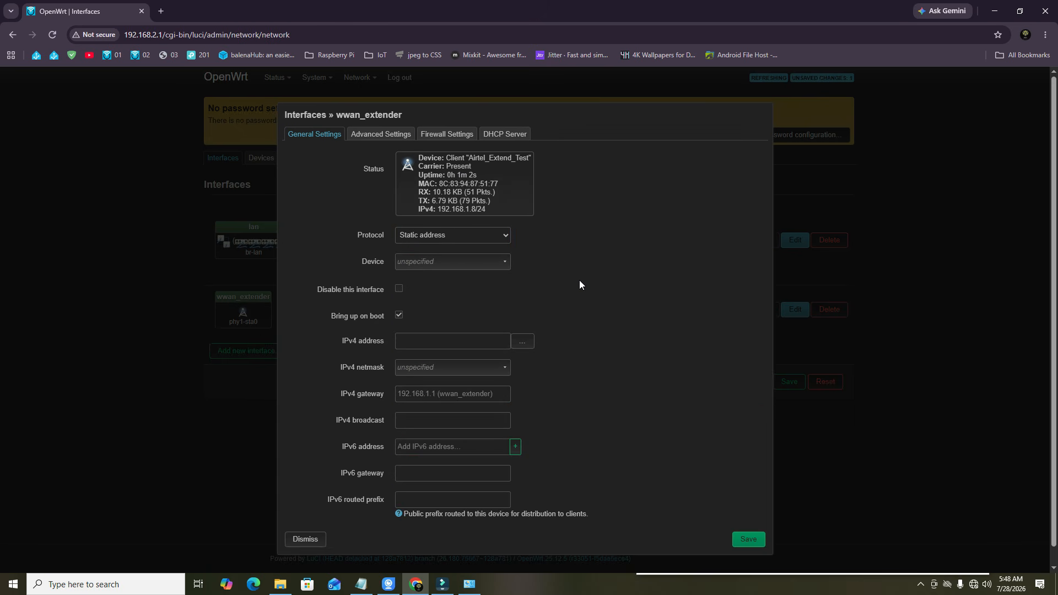
Give the wwan_extender interface IPv4 address 192.168.1.8, netmask 255.255.255.0 and gateway 192.168.1.1
left_click(431, 341)
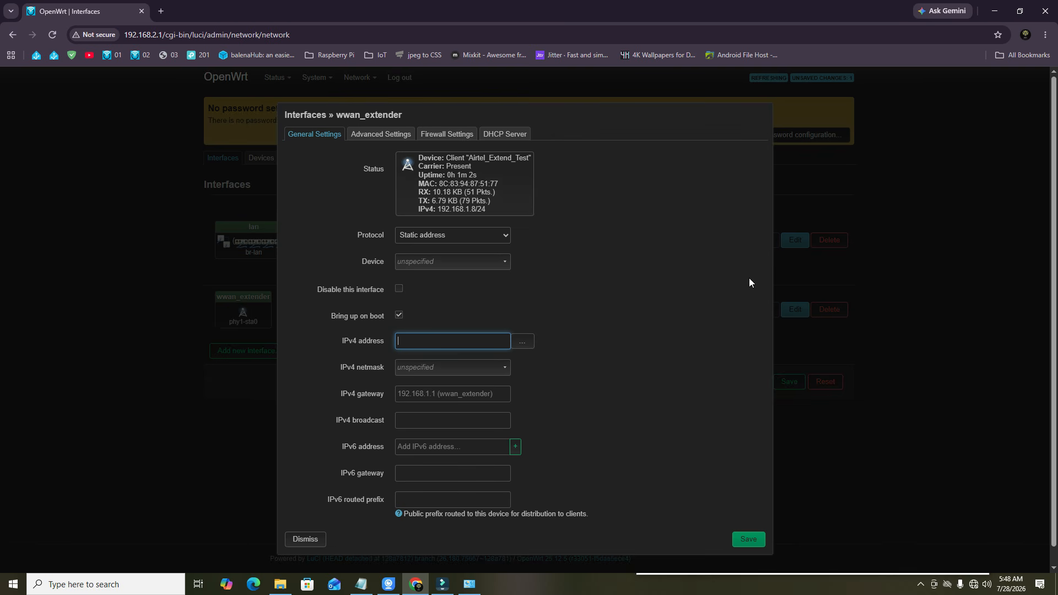
type("192.16")
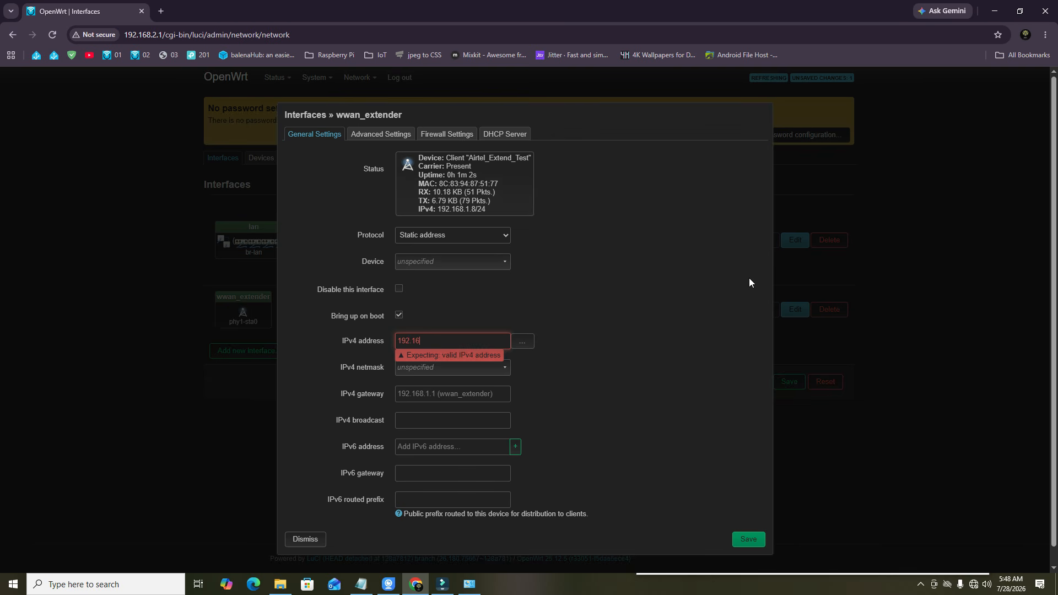
type("8.1.8")
left_click_drag(440, 210, 474, 217)
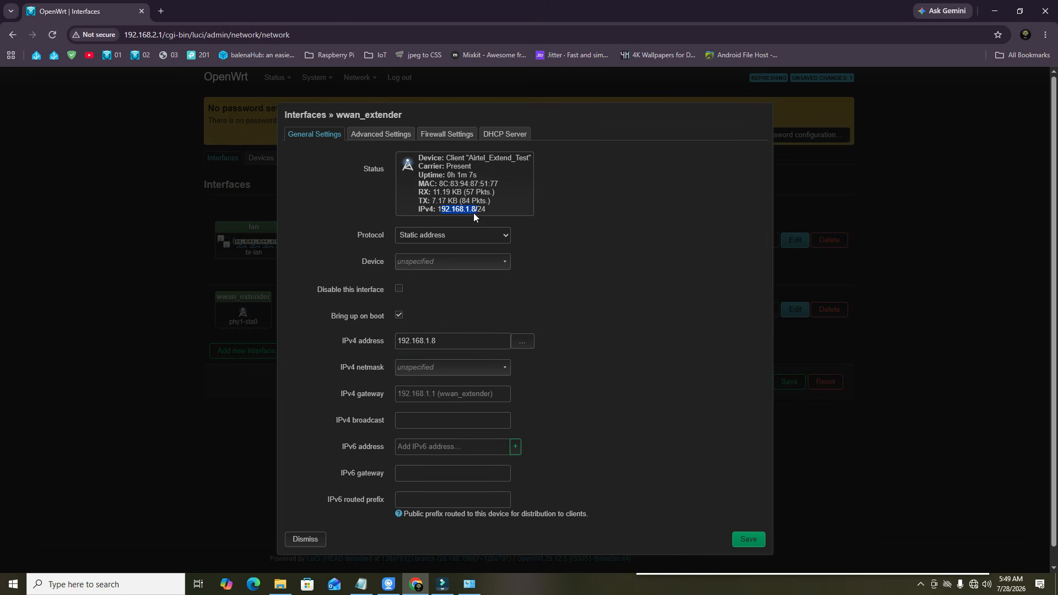
left_click(465, 368)
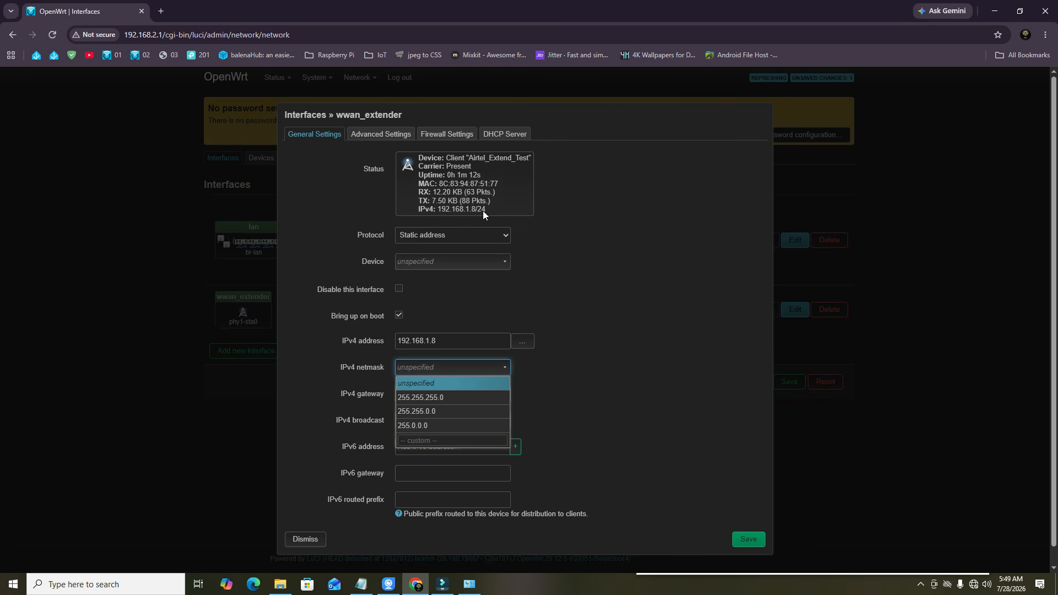
left_click(432, 398)
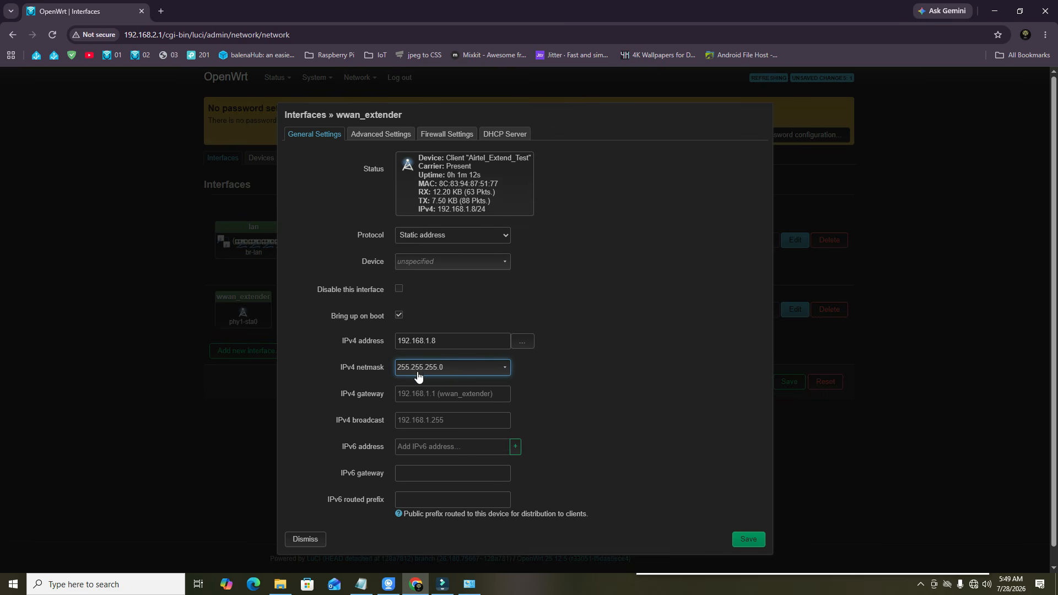
left_click(570, 376)
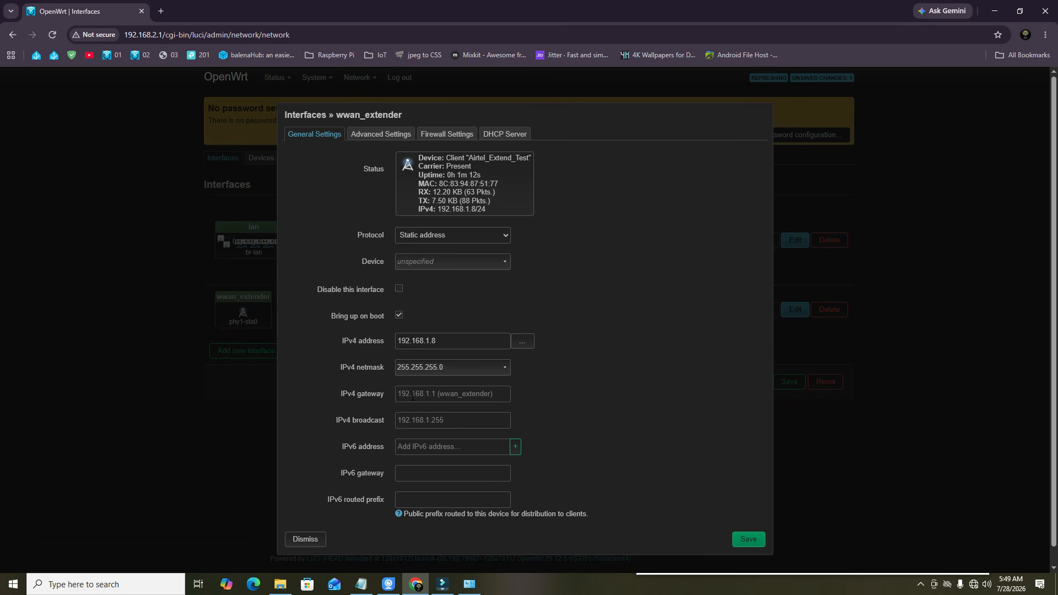
left_click(450, 392)
type("192.168.1.1")
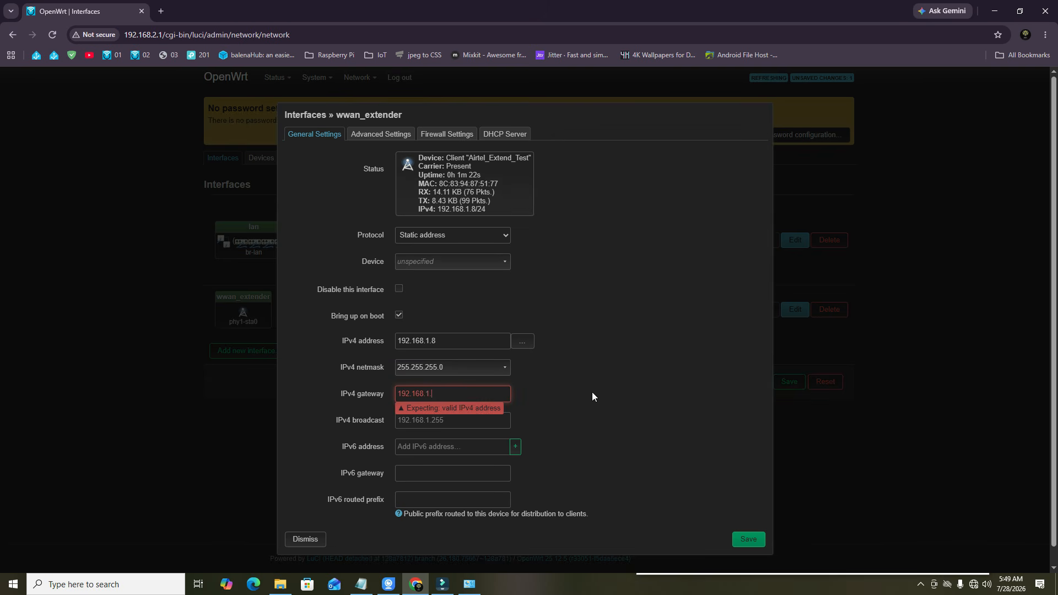
left_click(587, 391)
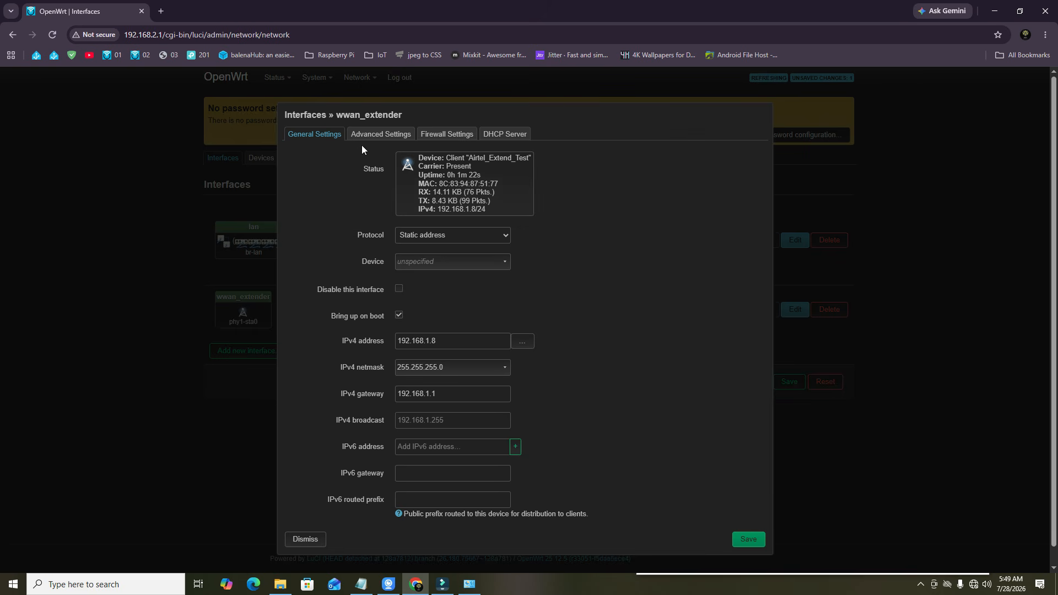
Add 192.168.1.1 and 1.1.1.1 as custom DNS servers for the wwan_extender interface
left_click(374, 137)
left_click(408, 229)
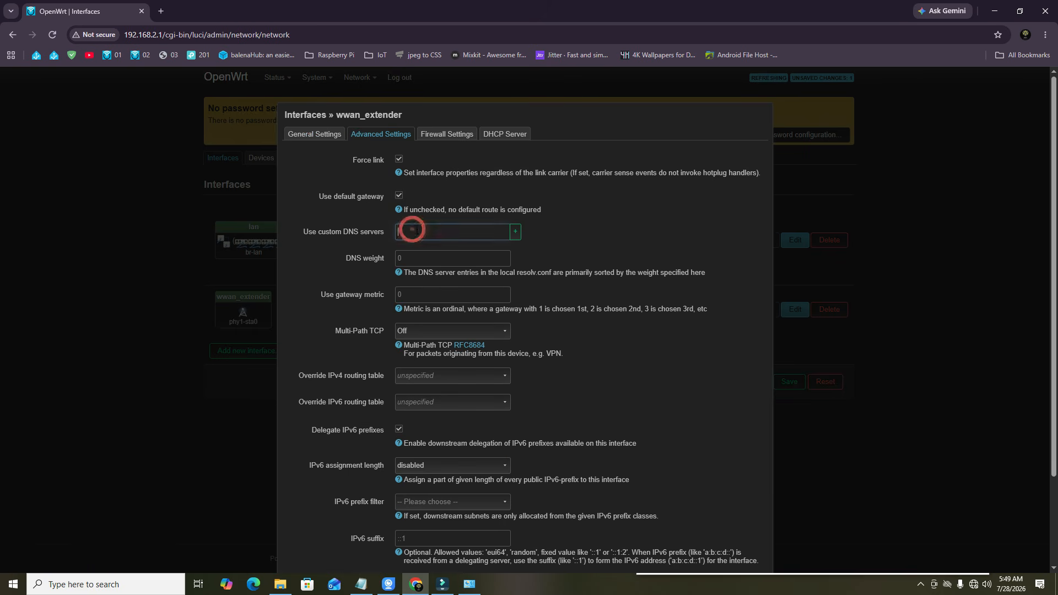
type("192.168.1.1")
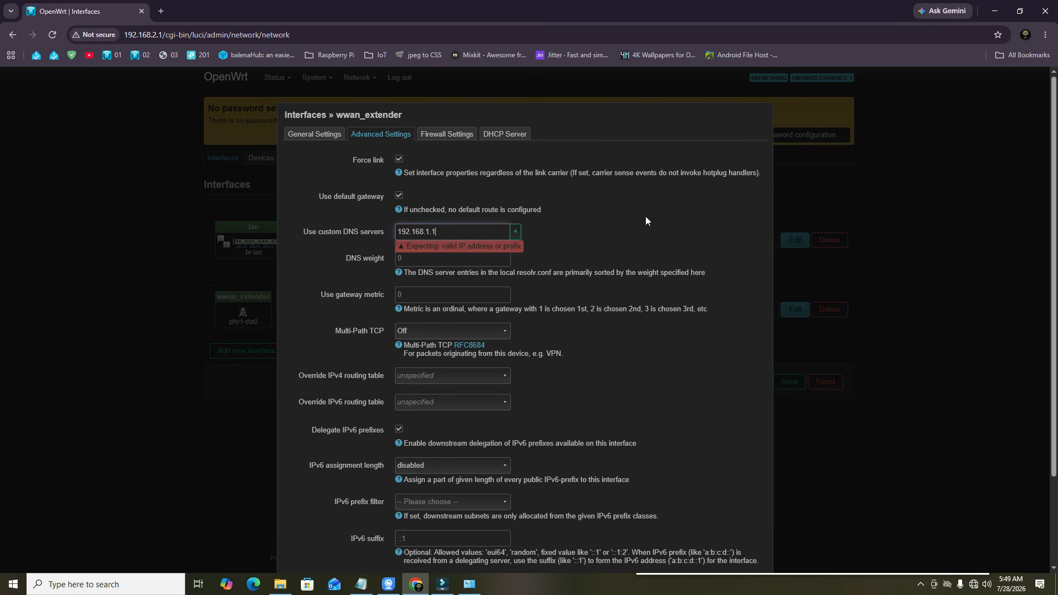
left_click(518, 235)
left_click(434, 251)
type("1.1.1.1")
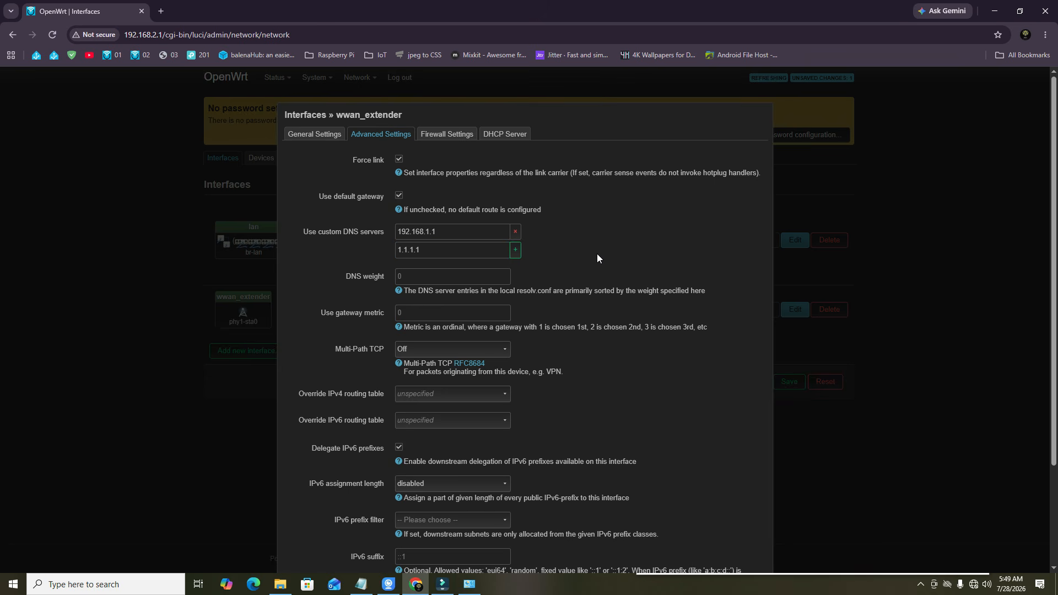
Review the wwan_extender firewall and DHCP server settings, then save the interface and apply the pending changes
left_click(443, 135)
left_click(500, 136)
left_click(745, 189)
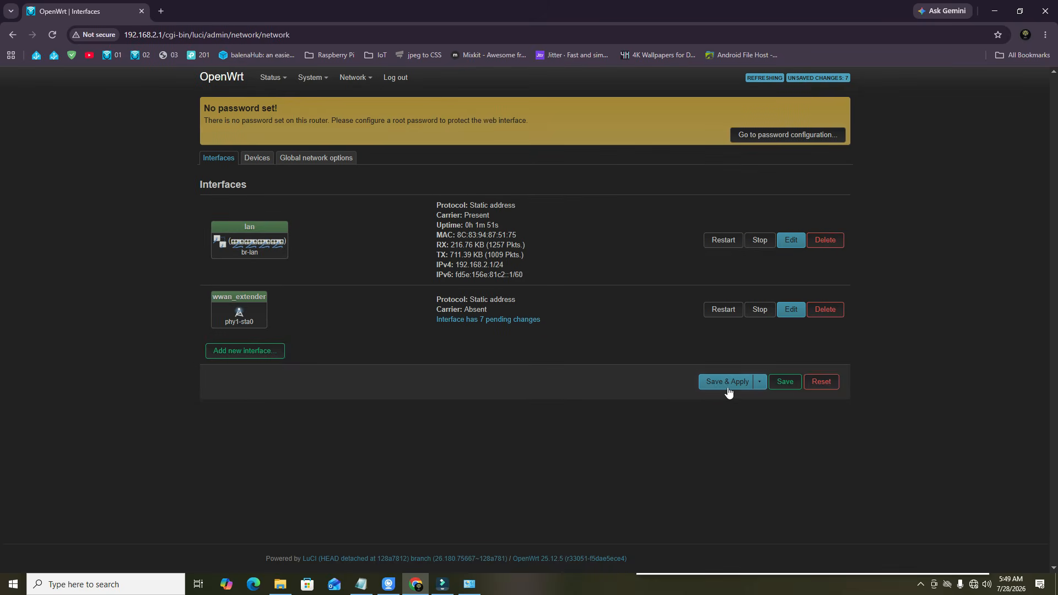
left_click(726, 386)
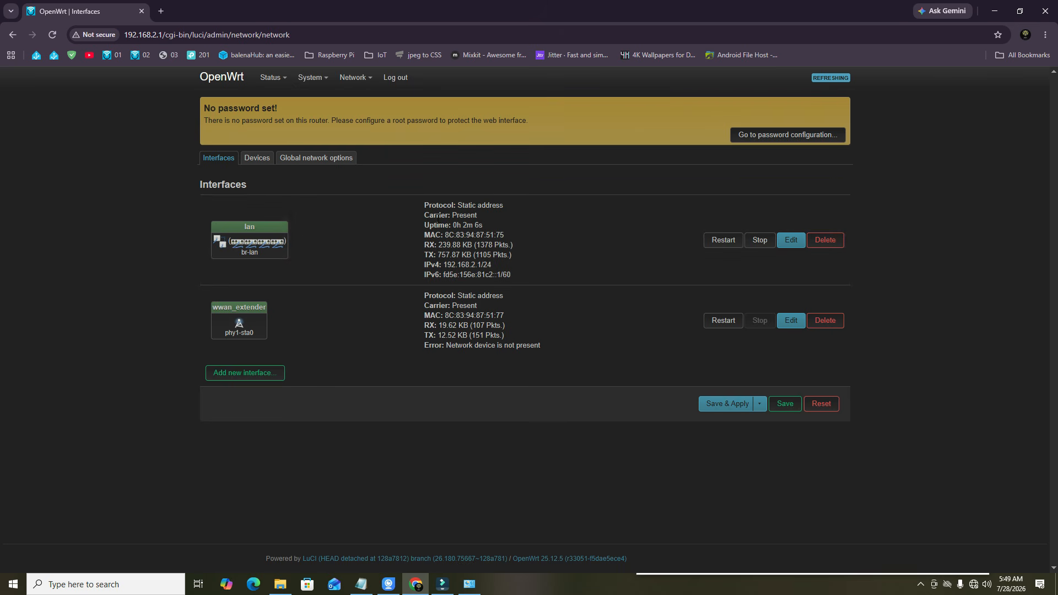
Run an IPv4 ping to openwrt.org from the router's network diagnostics
mouse_move(356, 77)
left_click(363, 170)
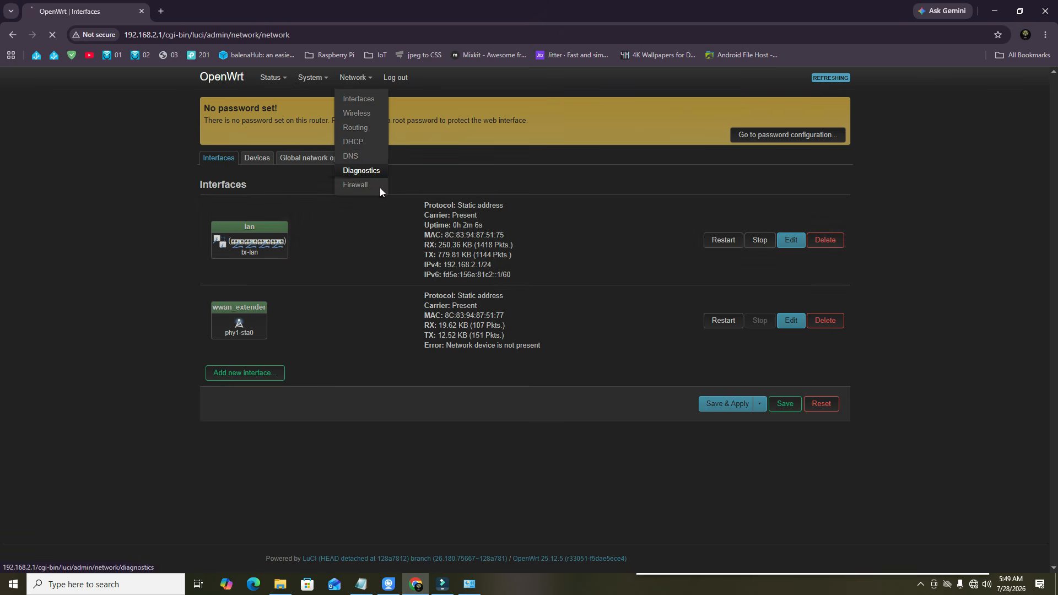
left_click(233, 220)
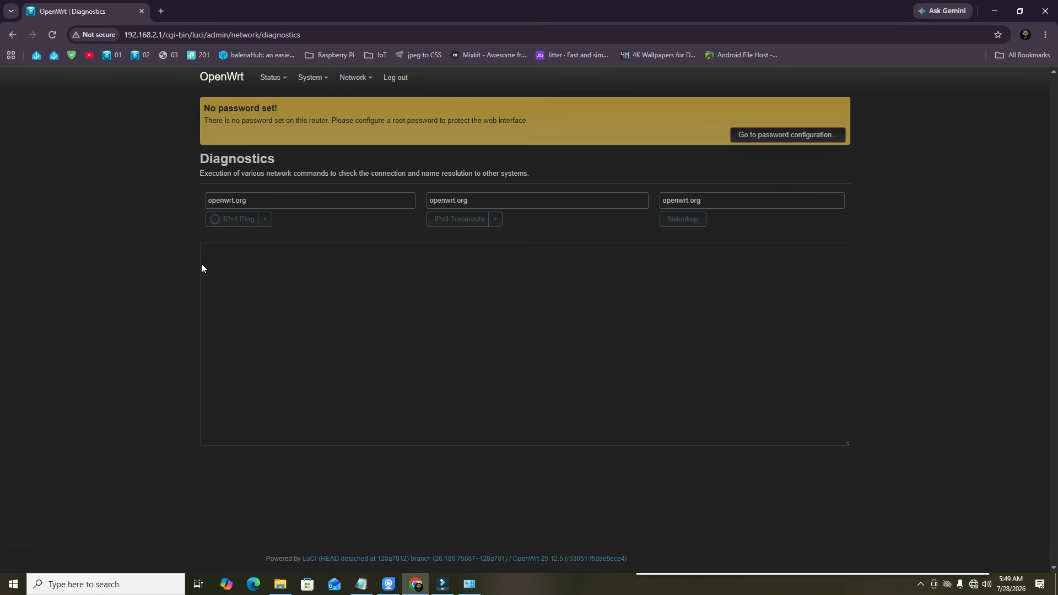
Disable the Airtel_Extend_Test wireless client connection and enable it again to restart the link
mouse_move(353, 77)
left_click(351, 116)
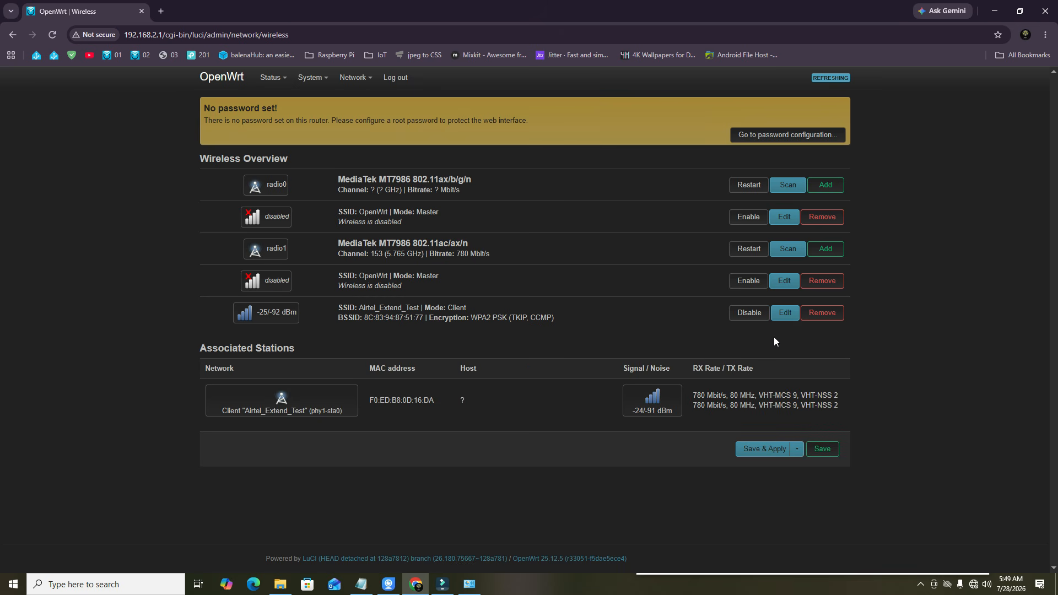
left_click(750, 314)
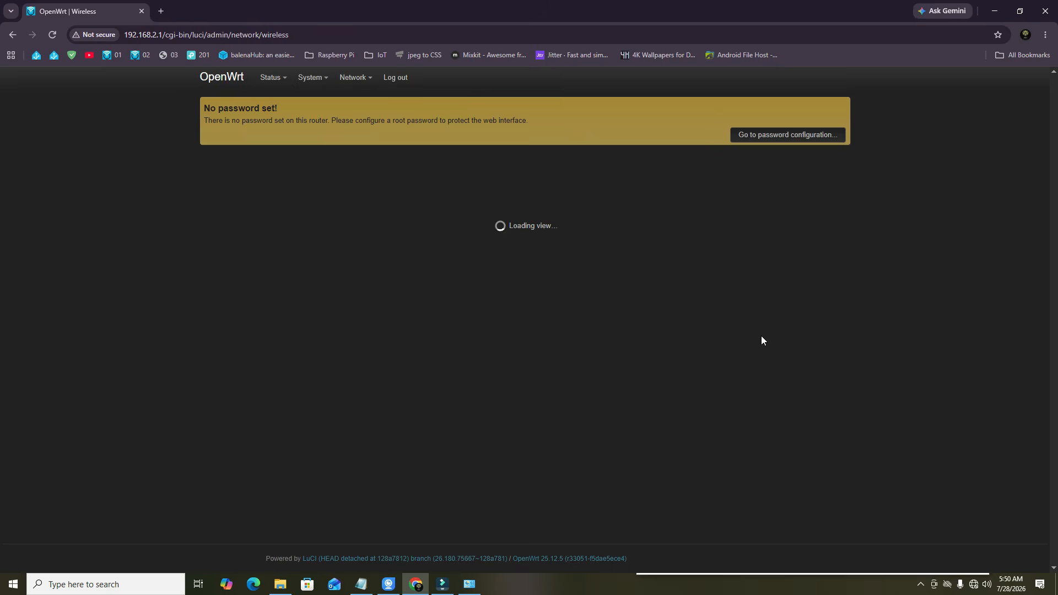
left_click(751, 313)
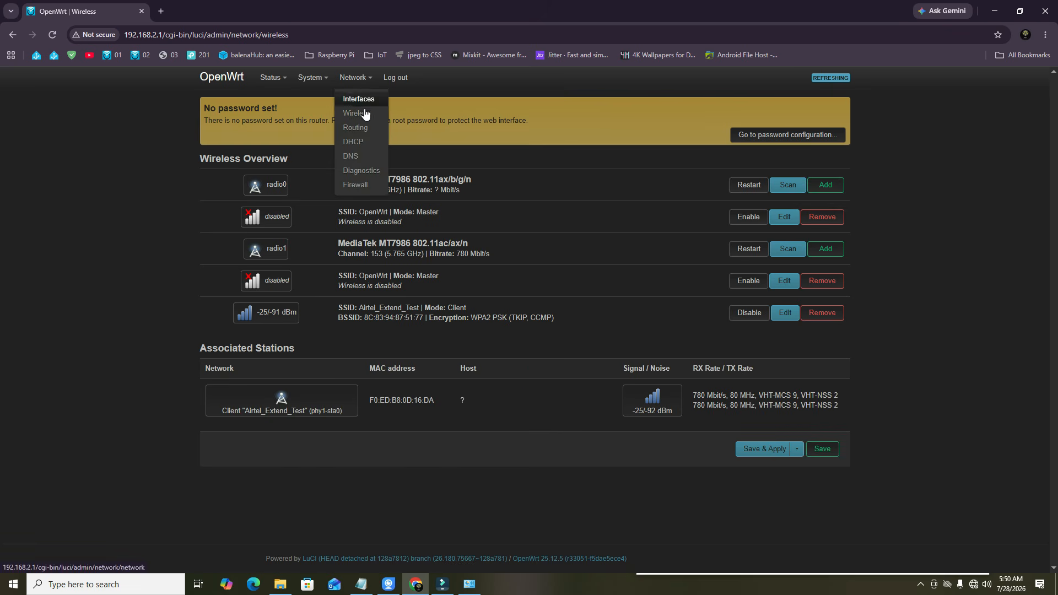
Check the wwan_extender interface status and repeat the IPv4 ping to openwrt.org
left_click(365, 99)
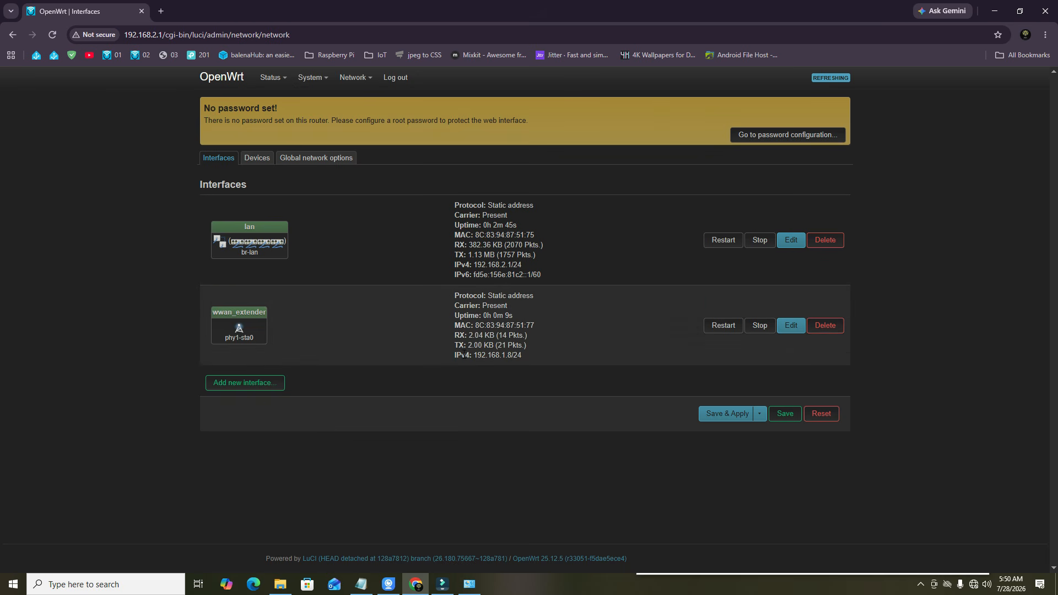
mouse_move(356, 78)
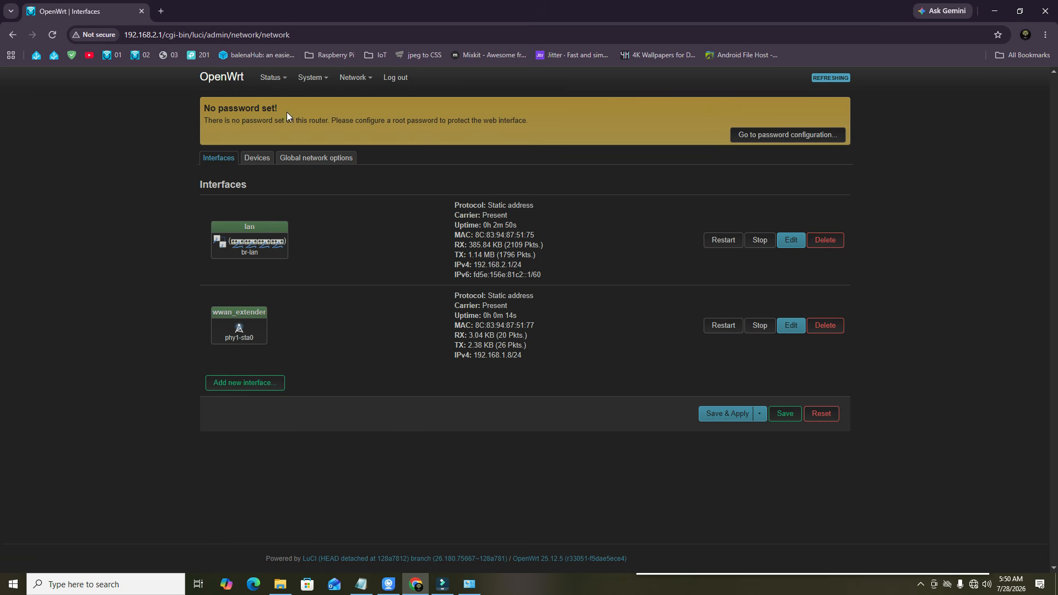
mouse_move(320, 75)
left_click(359, 172)
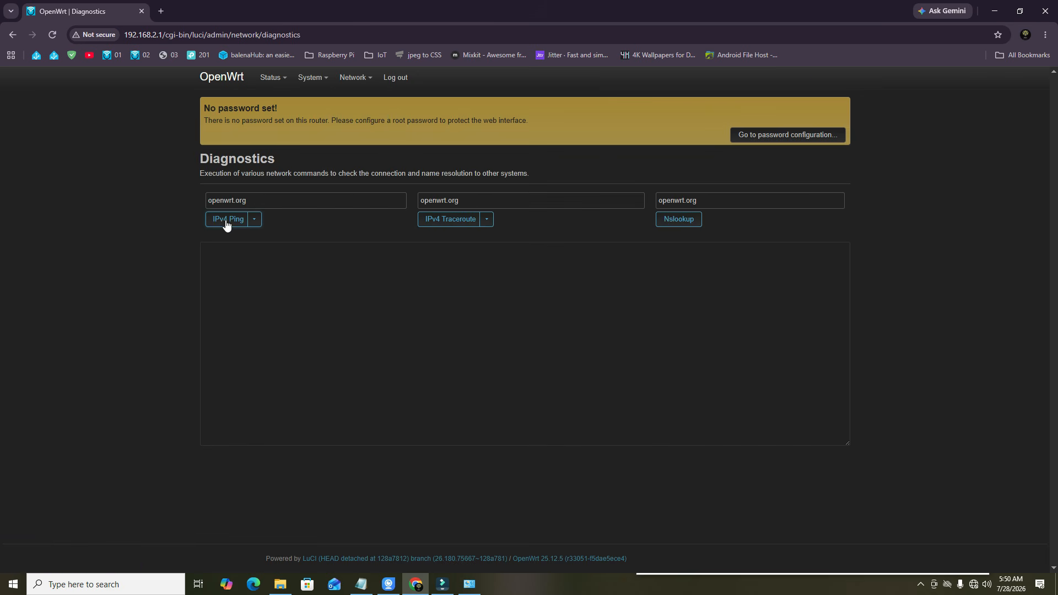
left_click(227, 220)
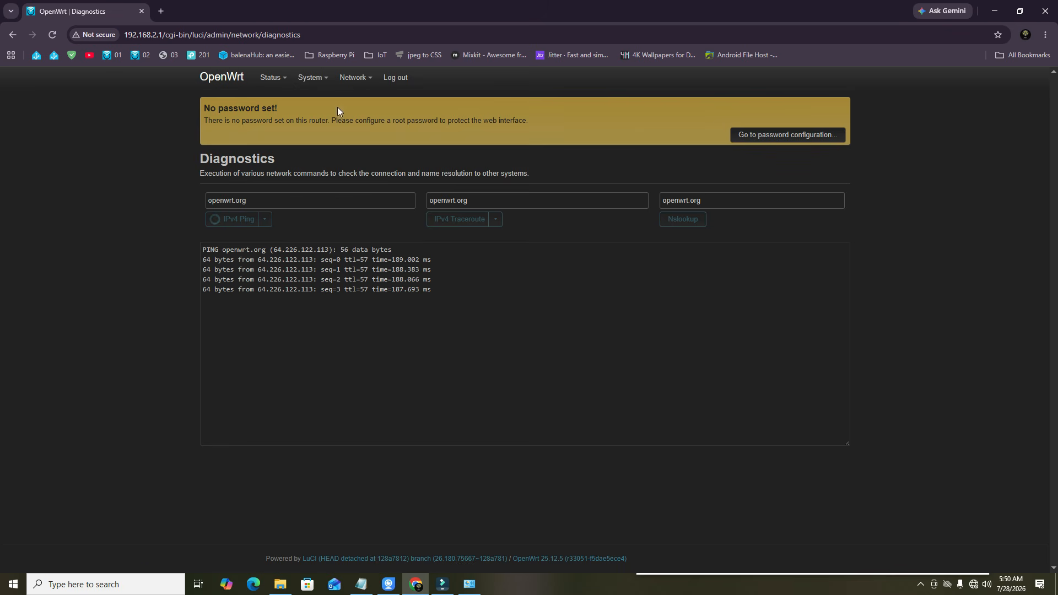
Create a new network interface named bridge_wifi_lan with the Relay bridge protocol
mouse_move(353, 78)
left_click(355, 101)
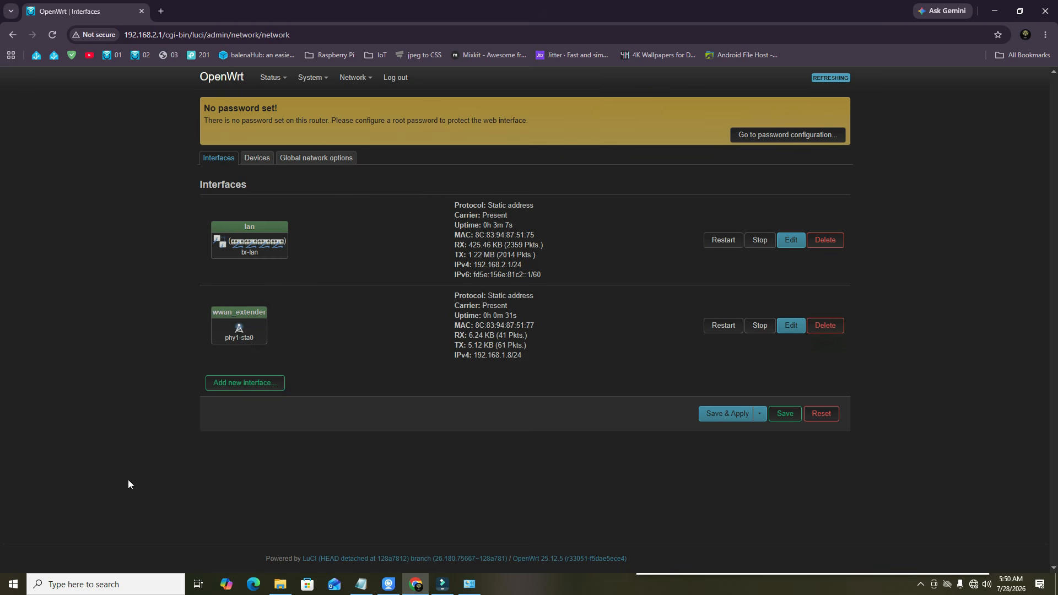
left_click(233, 384)
left_click(466, 133)
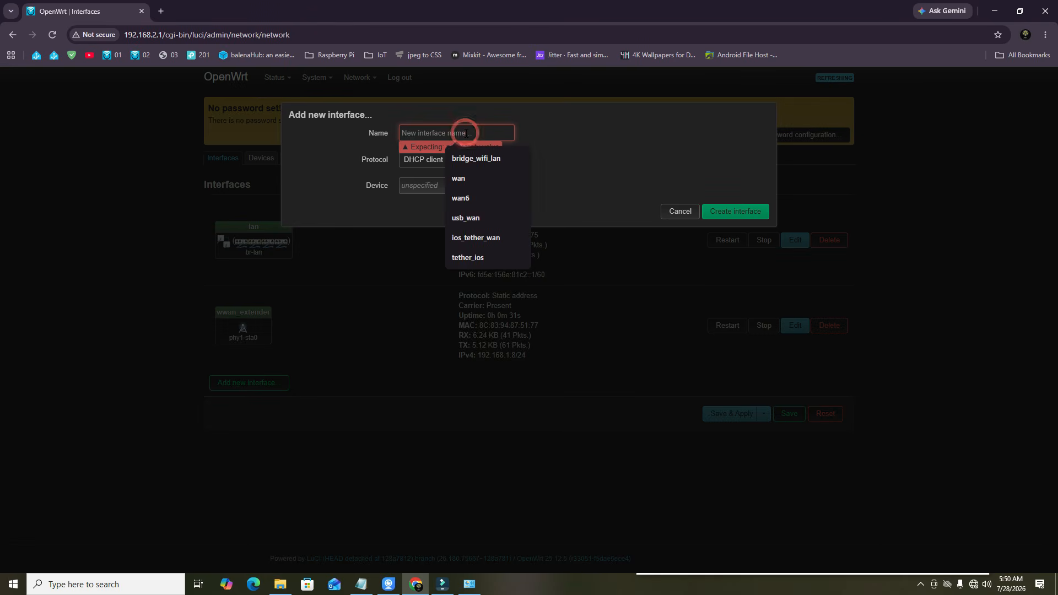
left_click(468, 159)
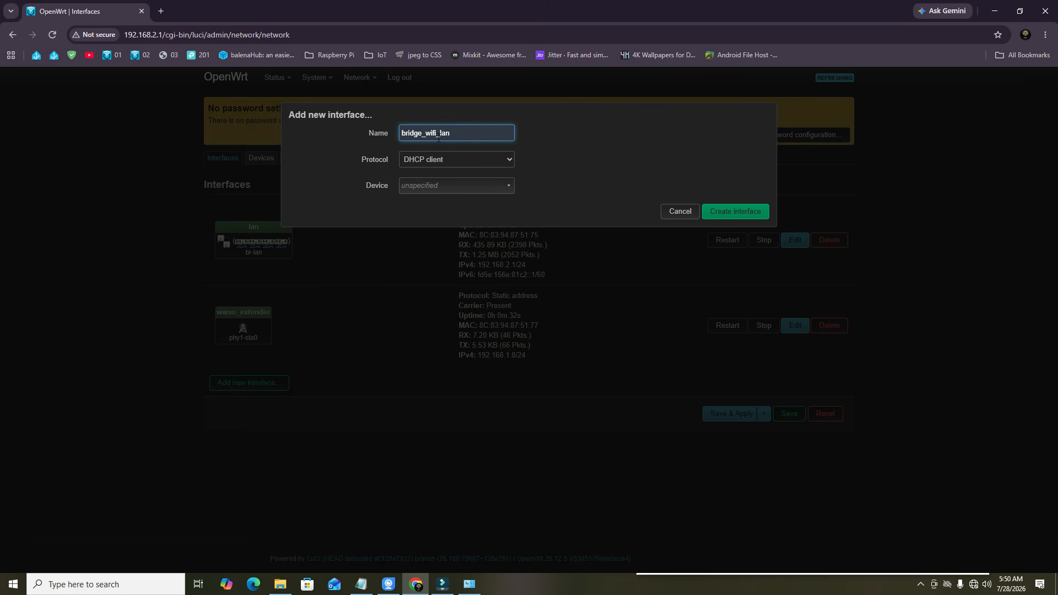
left_click(595, 152)
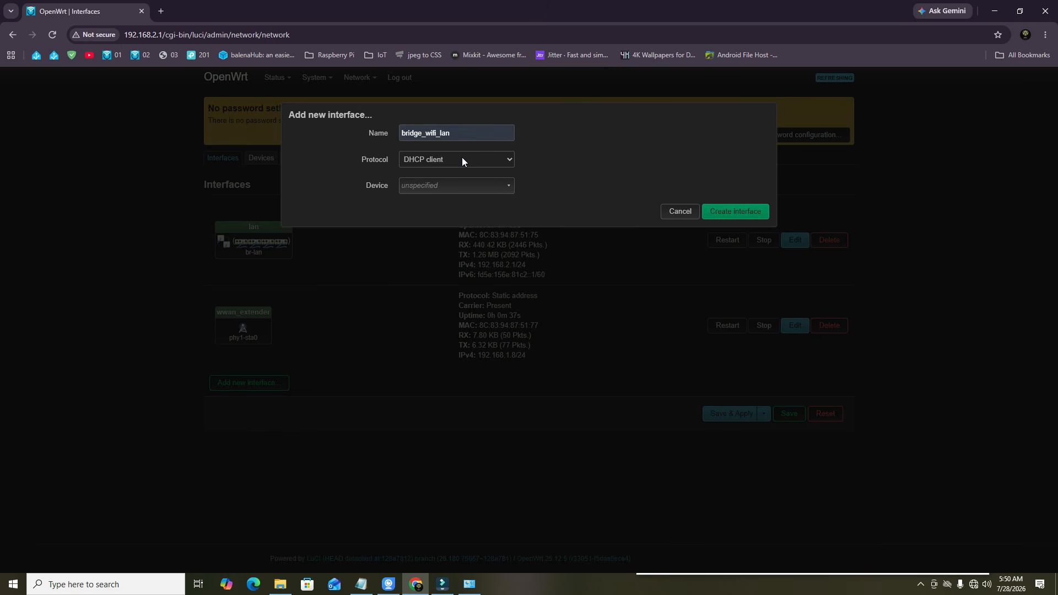
left_click(461, 160)
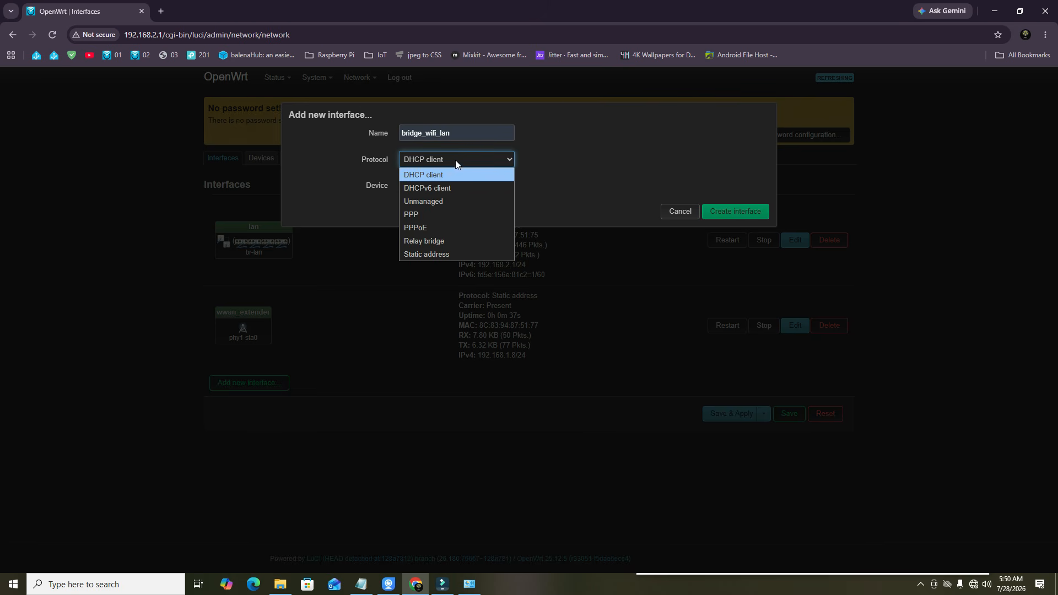
left_click(415, 243)
left_click(737, 192)
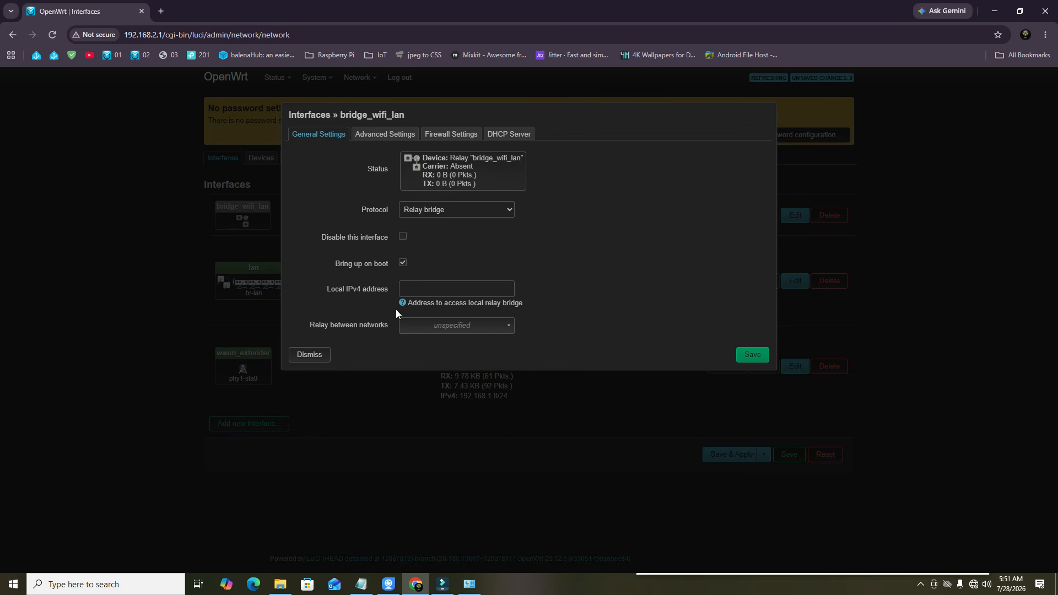
Set the local IPv4 address of the bridge_wifi_lan relay bridge to 192.168.1.8
left_click(411, 289)
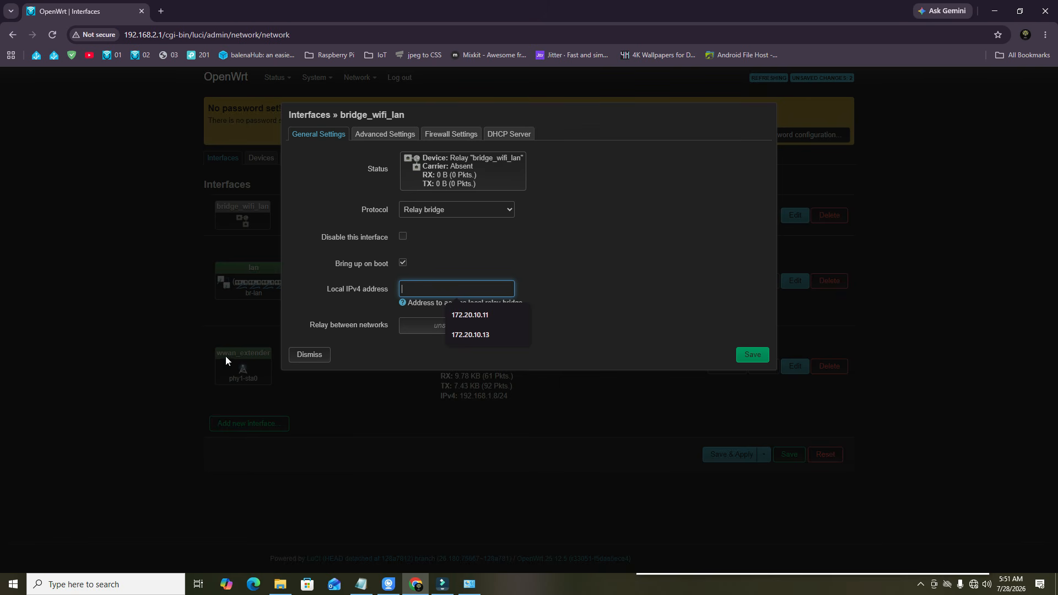
left_click(441, 289)
type("192.16")
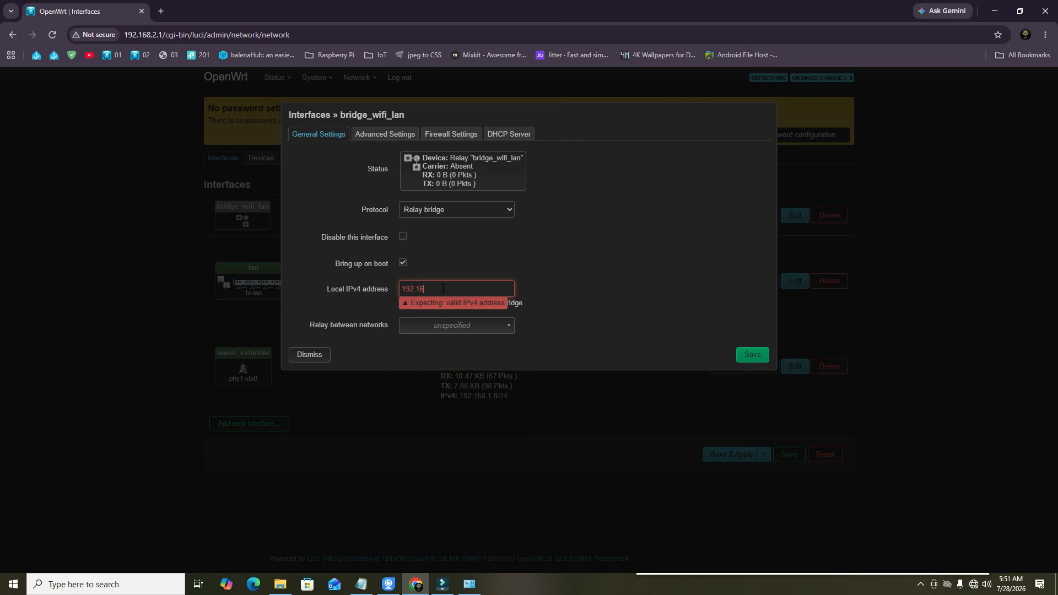
type("8.1.8")
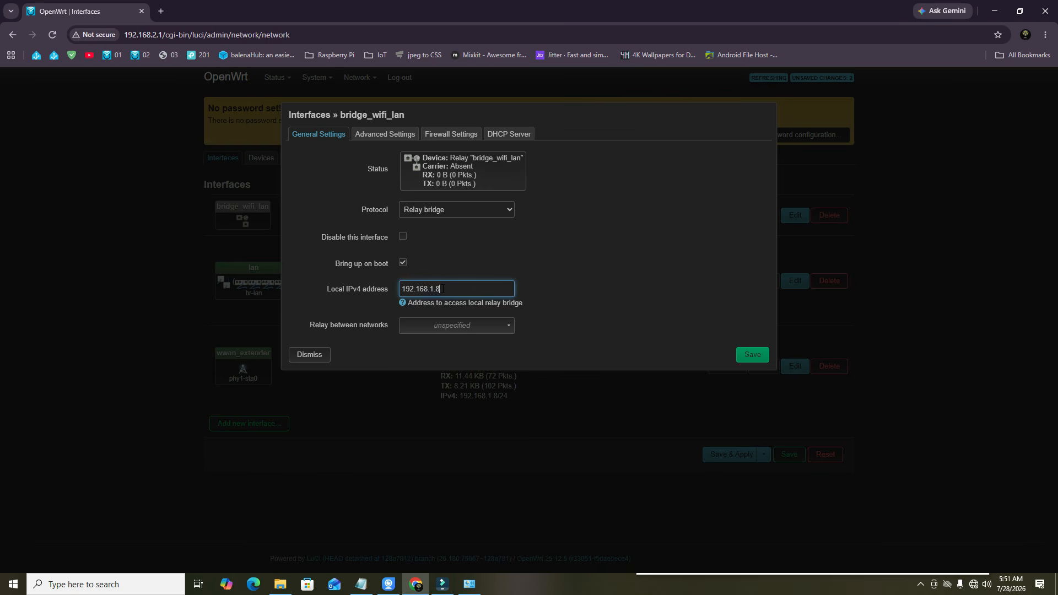
left_click(566, 309)
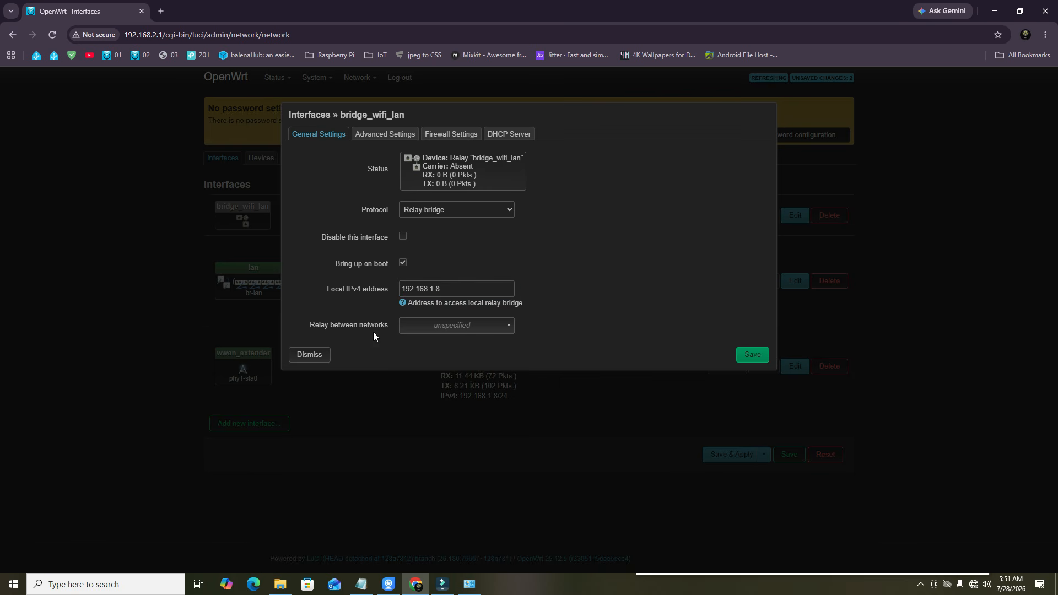
Relay bridge_wifi_lan between the lan and wwan_extender networks, then save the interface and apply the changes
left_click(439, 329)
left_click(402, 346)
left_click(405, 362)
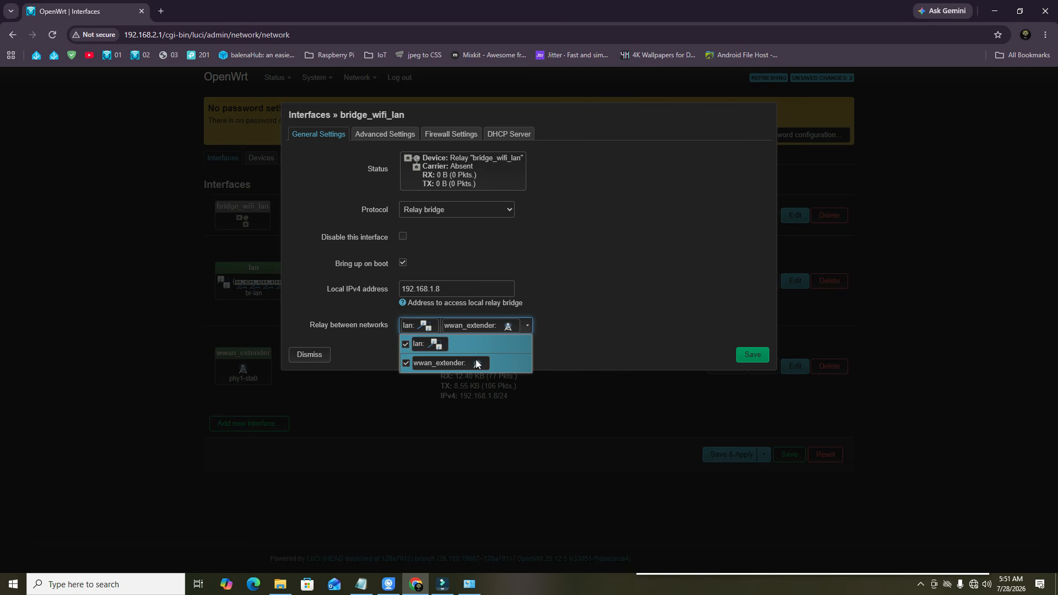
left_click(664, 352)
left_click(751, 356)
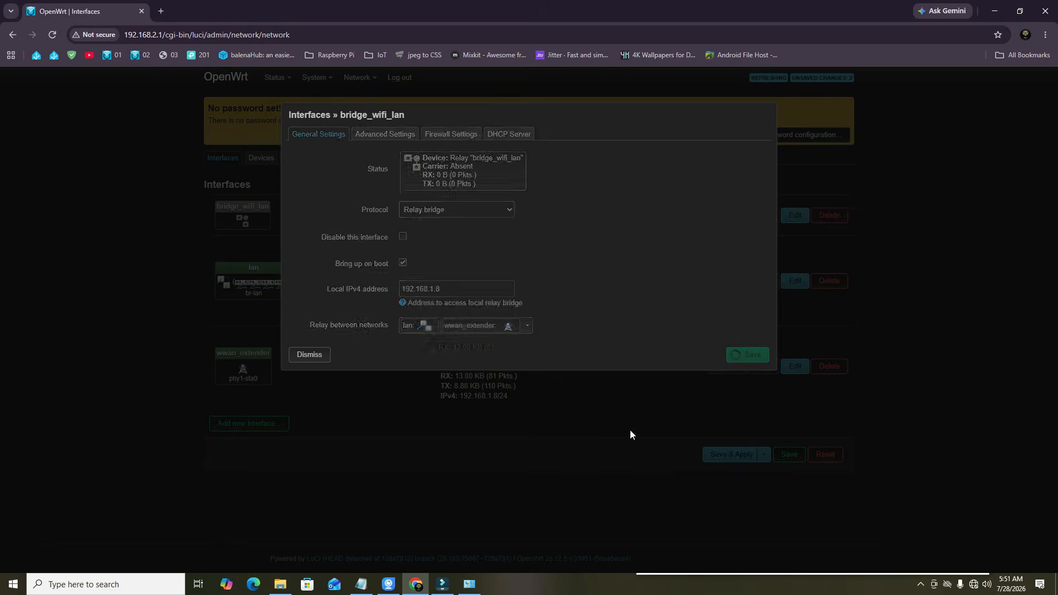
left_click(707, 456)
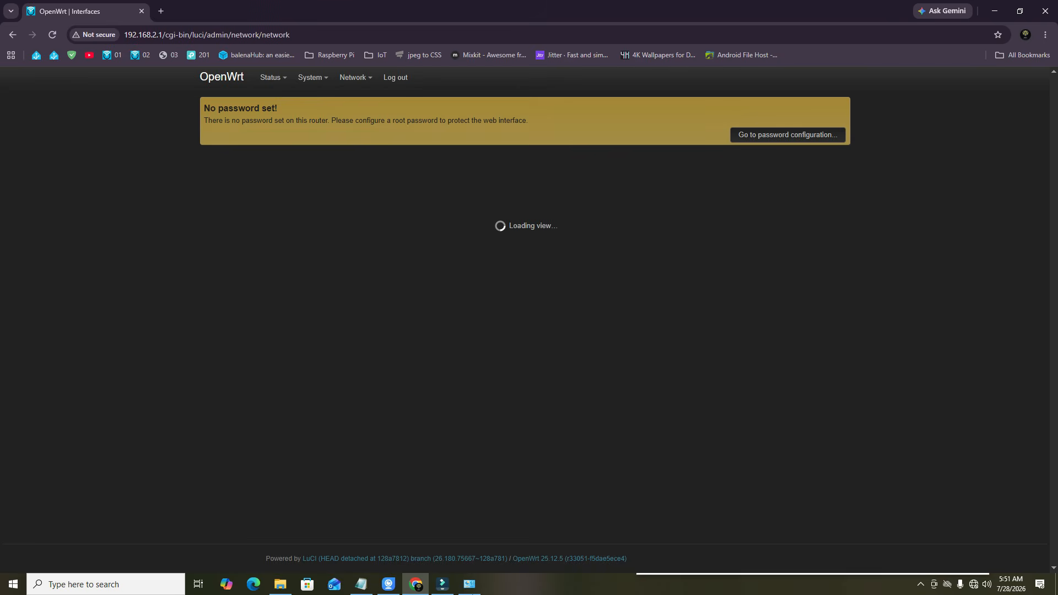
Set the Ethernet adapter's IPv4 properties in Windows Network Connections to obtain the IP and DNS server addresses automatically
left_click(470, 584)
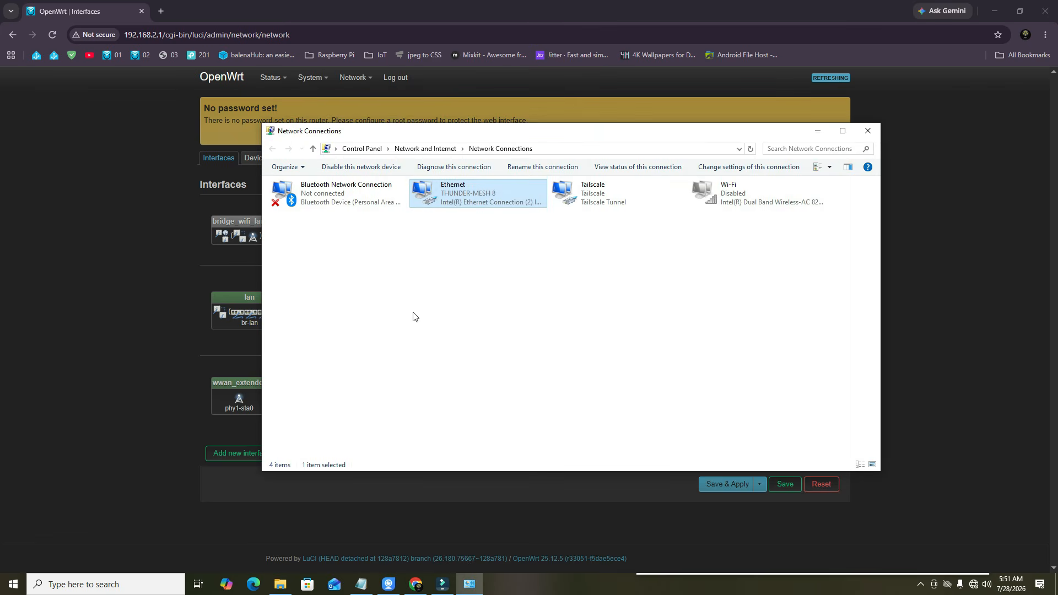
right_click(454, 196)
left_click(485, 303)
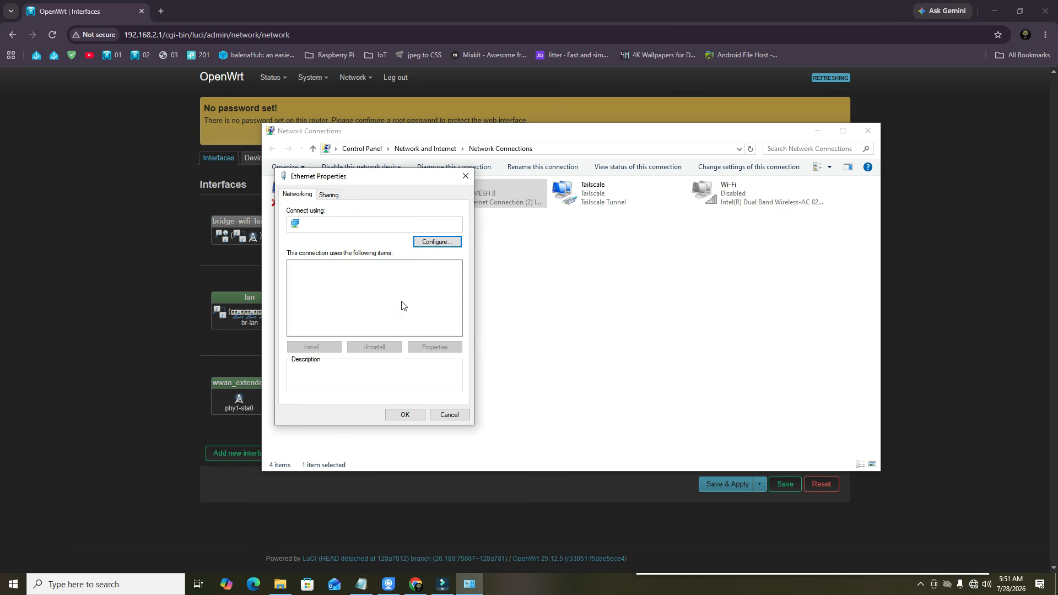
double_click(367, 294)
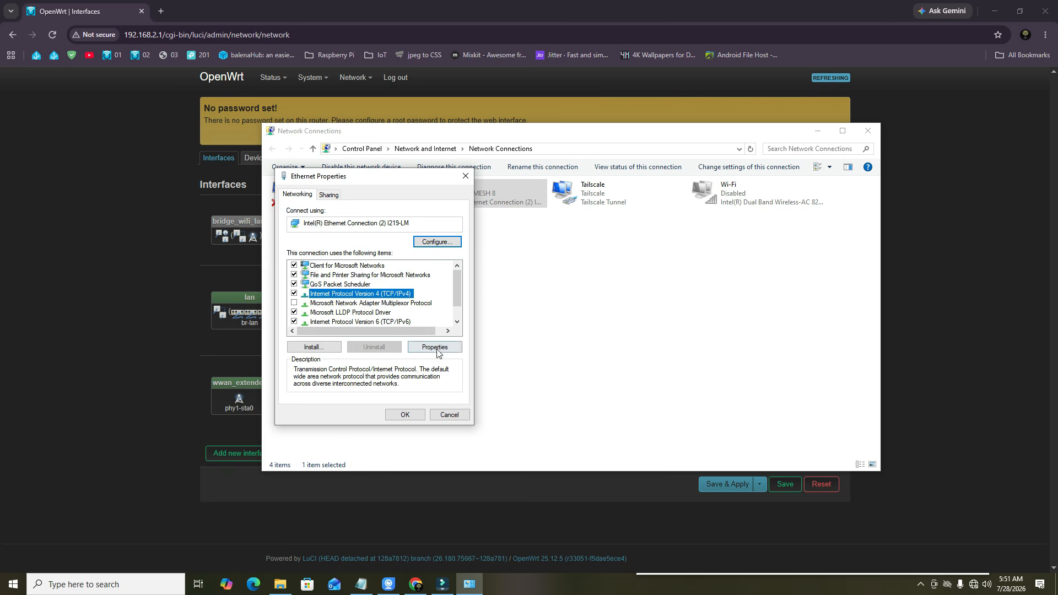
left_click(337, 286)
left_click(339, 360)
left_click(444, 449)
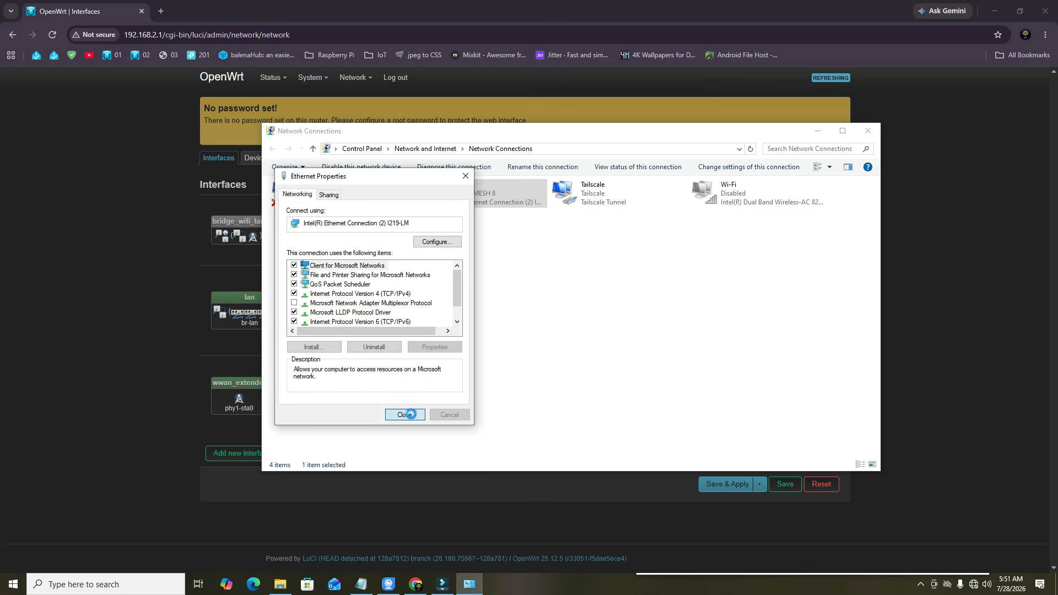
left_click(412, 410)
Refresh the network connections and check the IPv4 address and default gateway in the Ethernet connection details
right_click(441, 277)
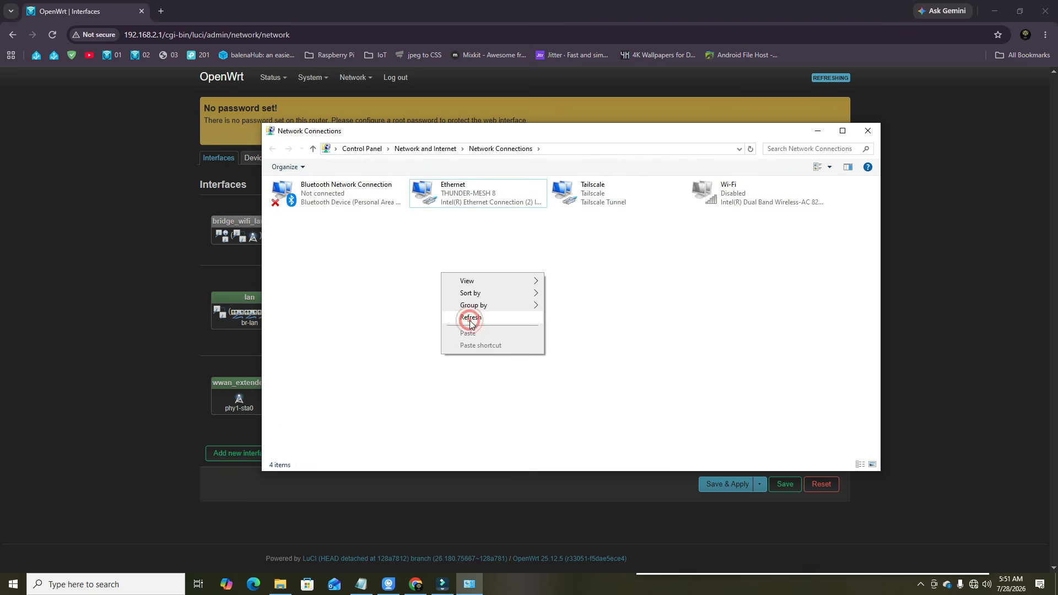
left_click(466, 312)
right_click(457, 195)
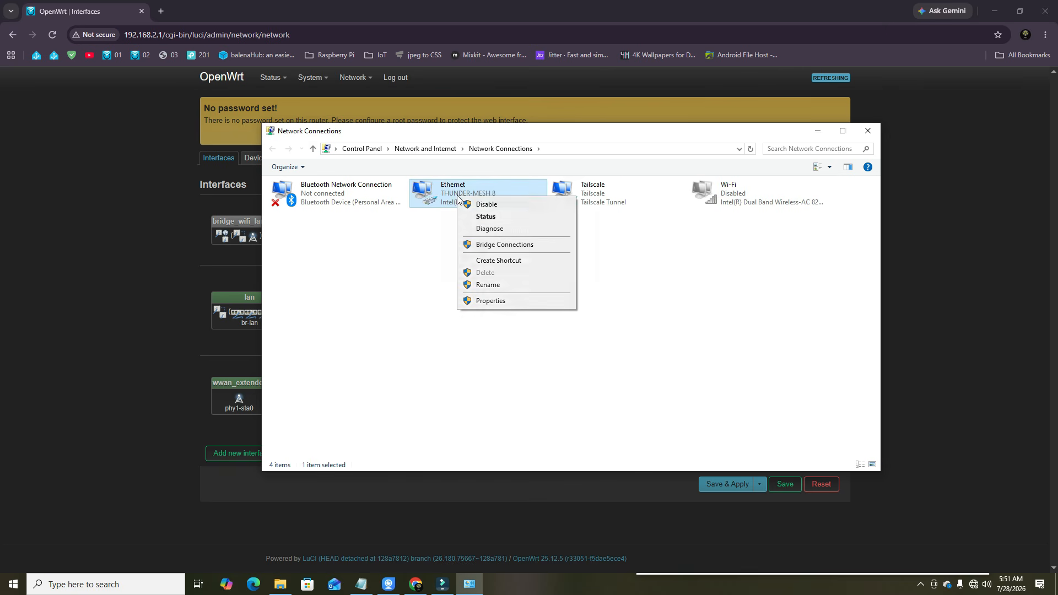
left_click(478, 218)
left_click(474, 303)
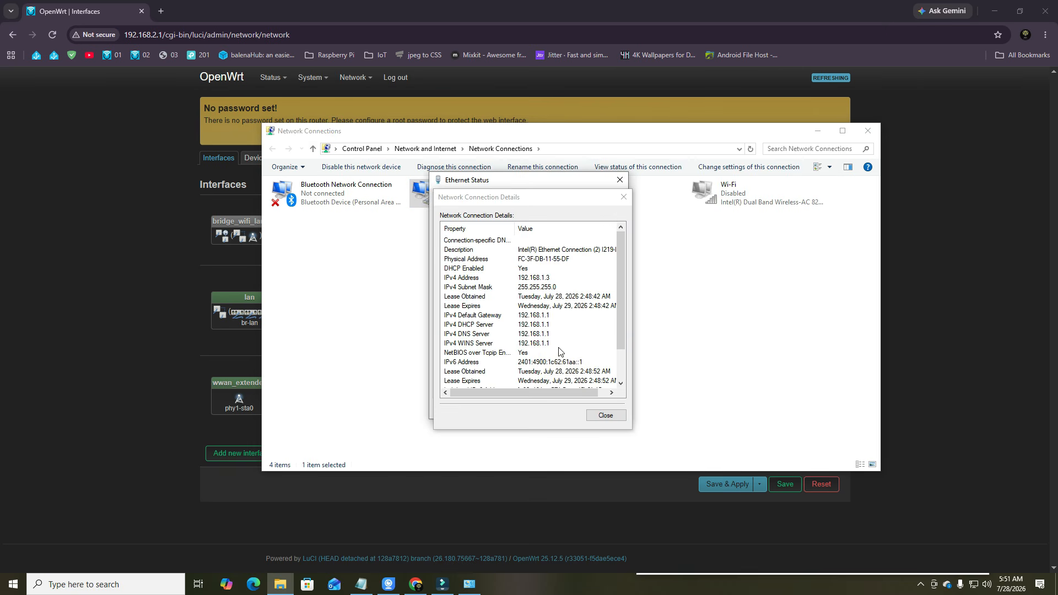
left_click(529, 278)
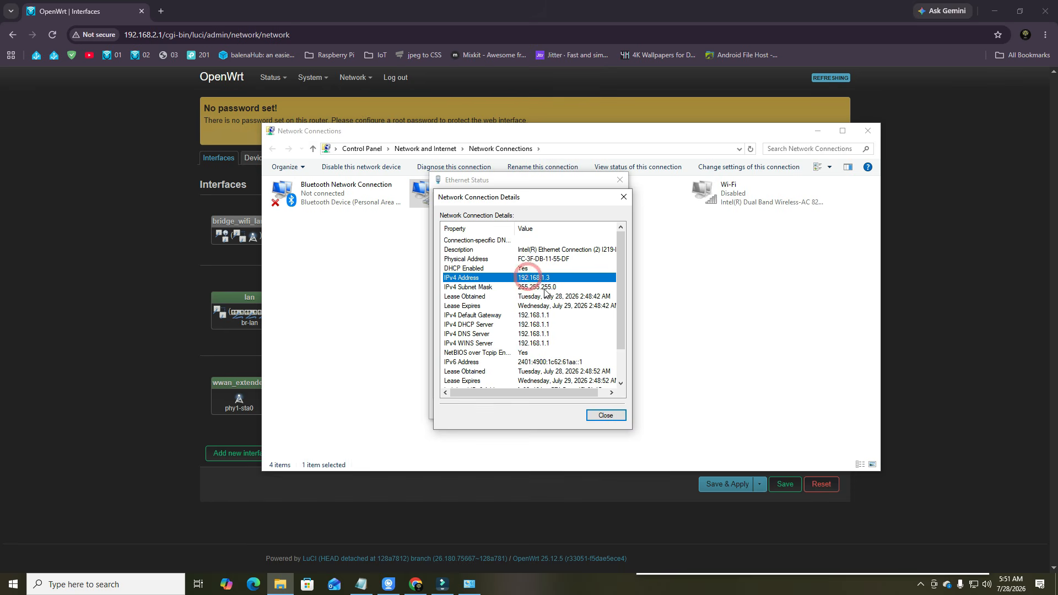
left_click(538, 317)
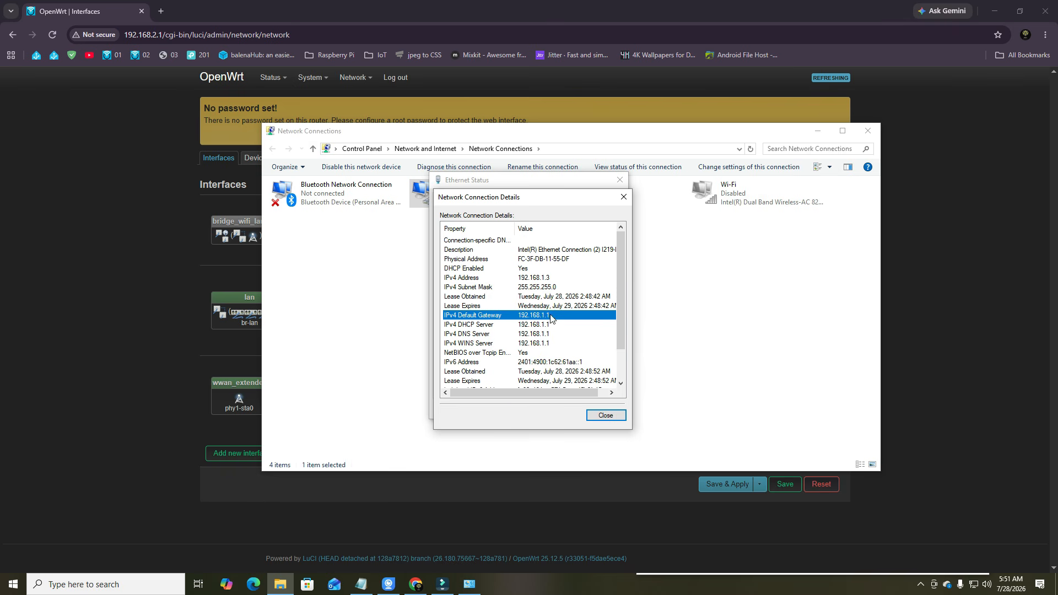
left_click(522, 278)
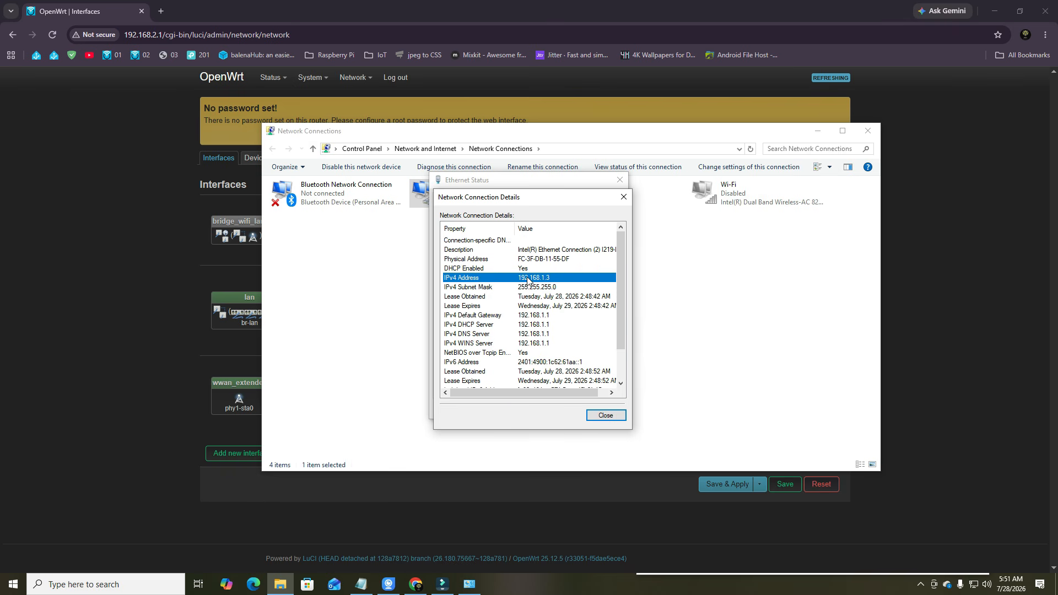
left_click(530, 317)
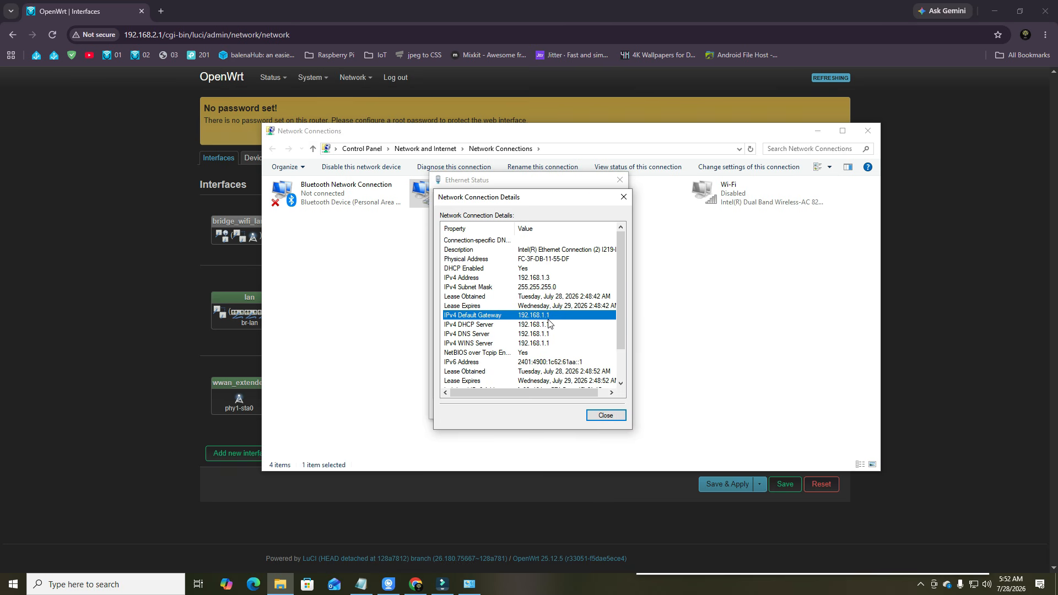
left_click(532, 279)
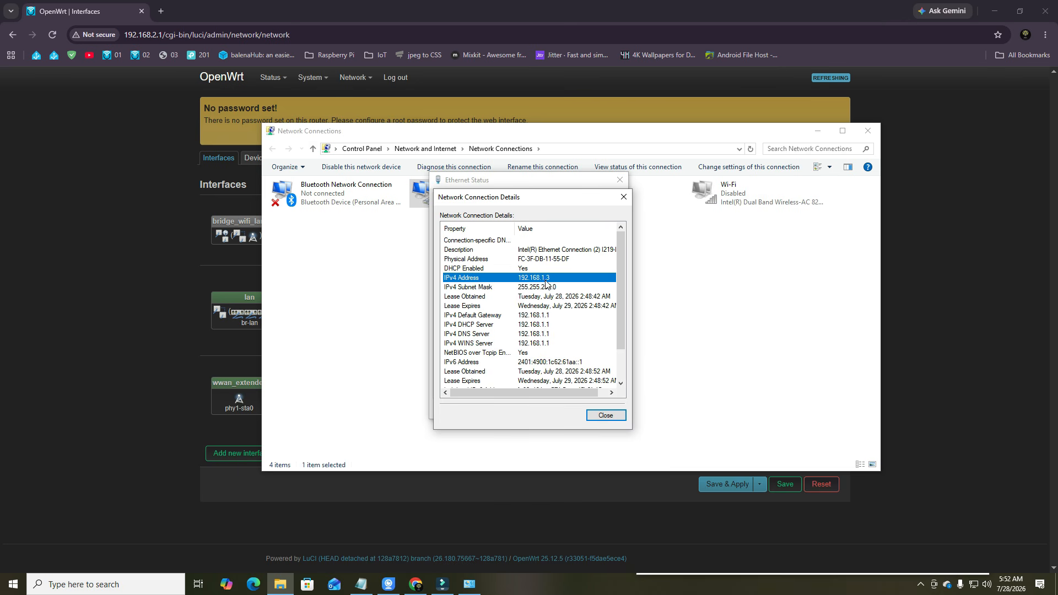
left_click(604, 414)
left_click(598, 404)
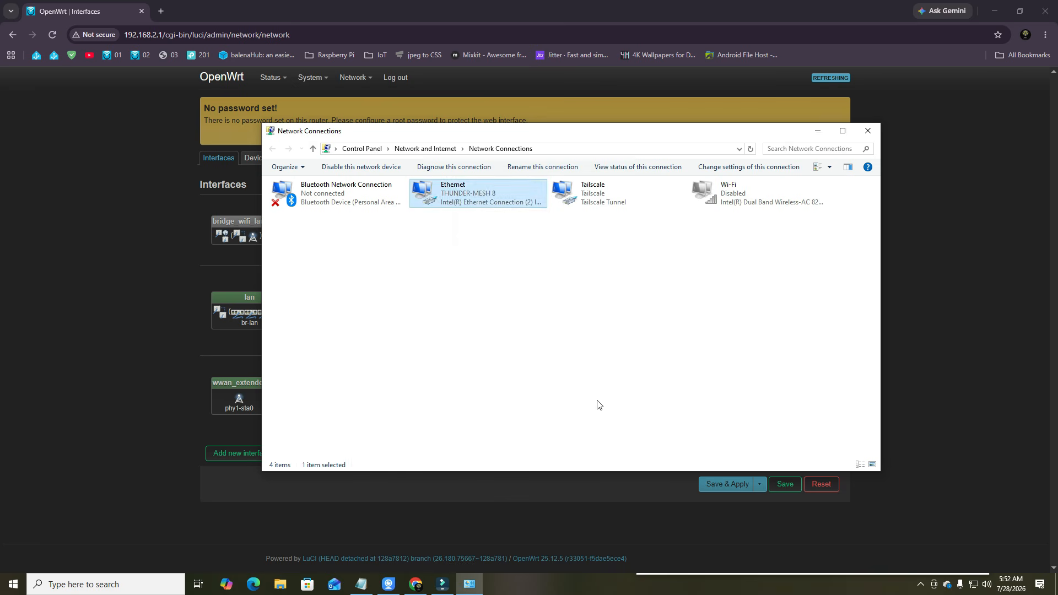
Switch to the browser, open speedtest.net in a new tab and run a speed test
left_click(463, 329)
left_click(91, 159)
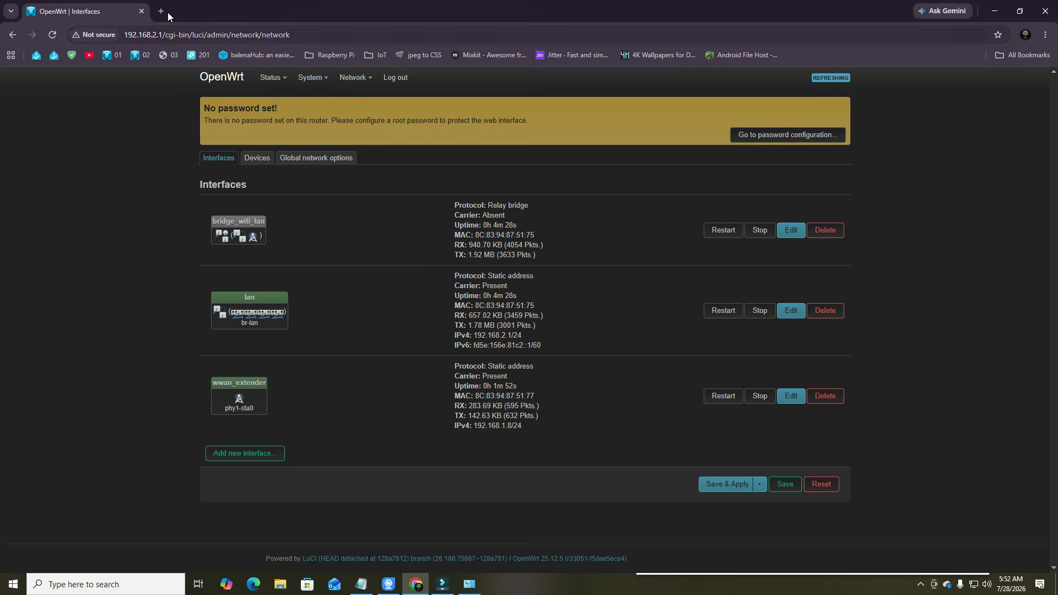
left_click(161, 10)
type("speedtest.net")
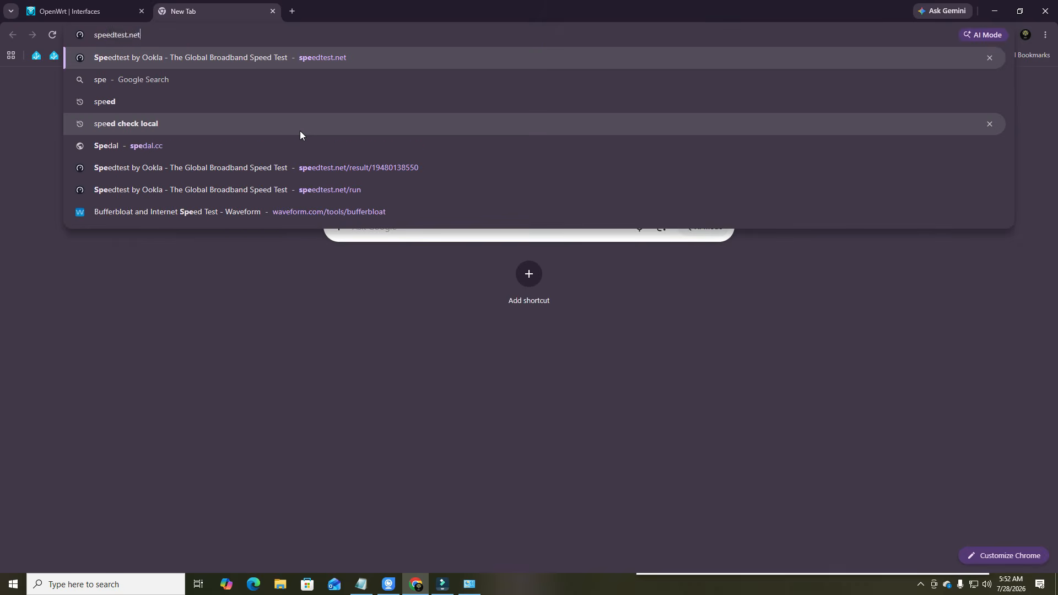
key("Return")
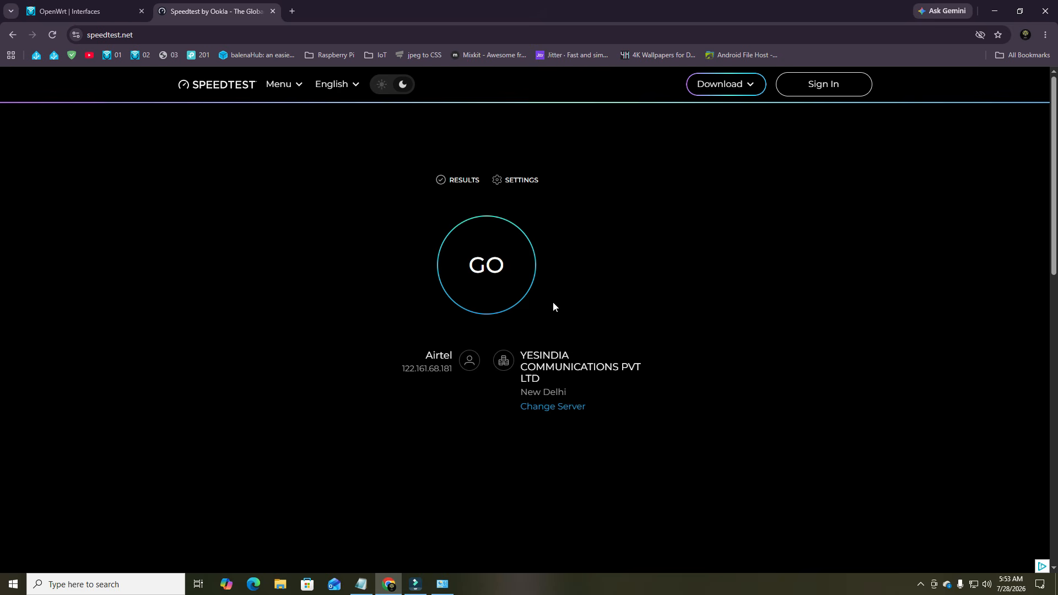
left_click(481, 281)
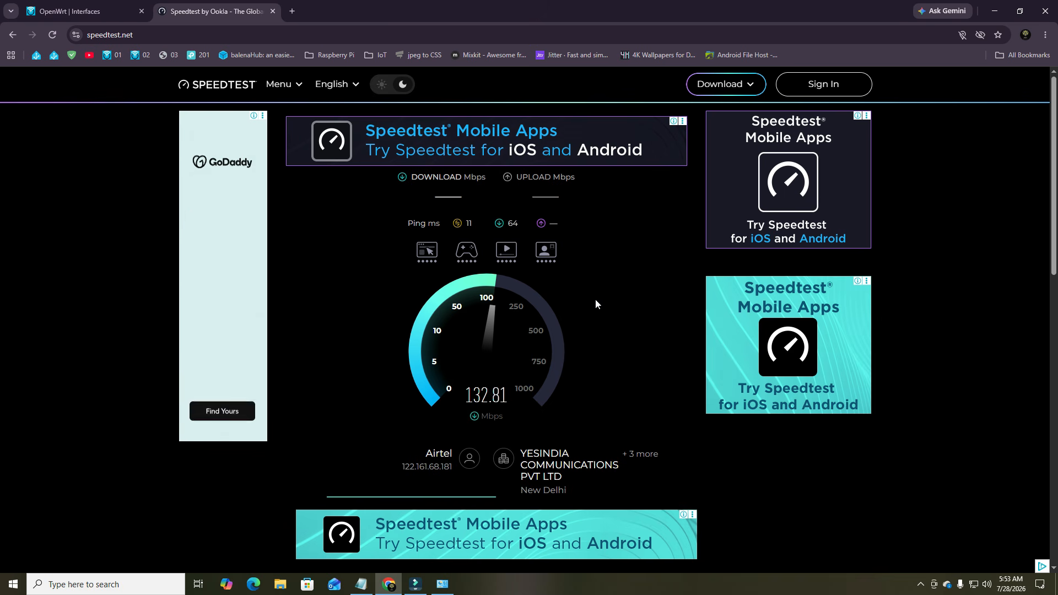
Return to the OpenWrt tab and check the SSID of the radio1 client network in the wireless overview
left_click(98, 16)
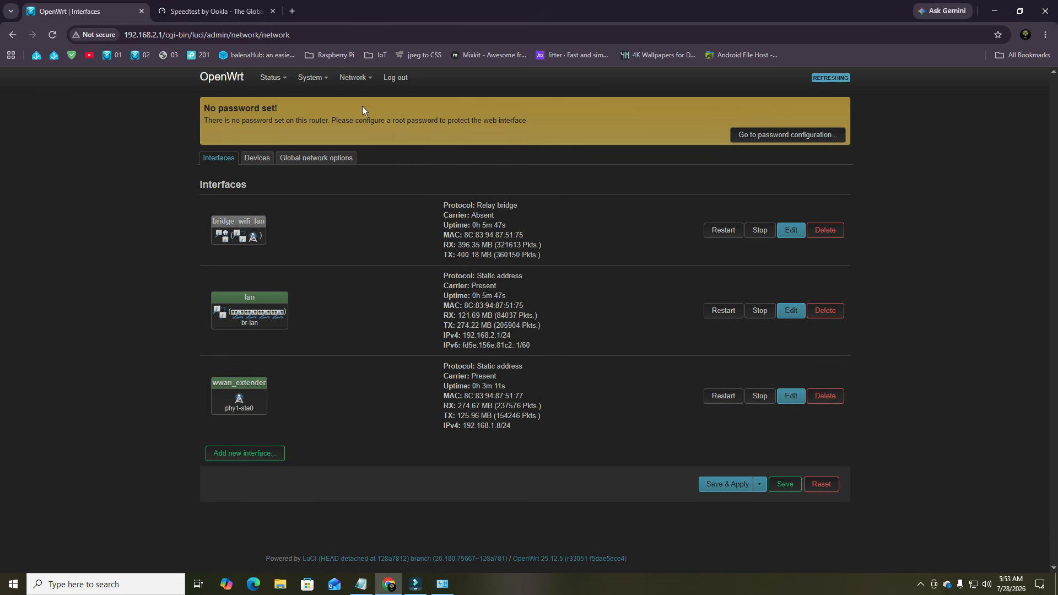
mouse_move(356, 77)
left_click(362, 113)
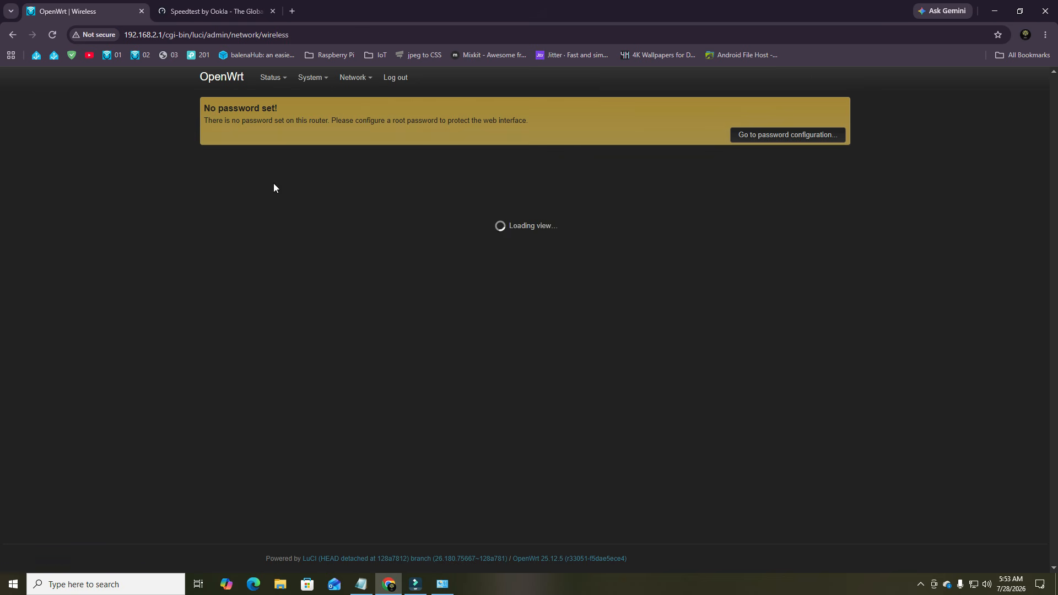
left_click_drag(360, 307, 409, 309)
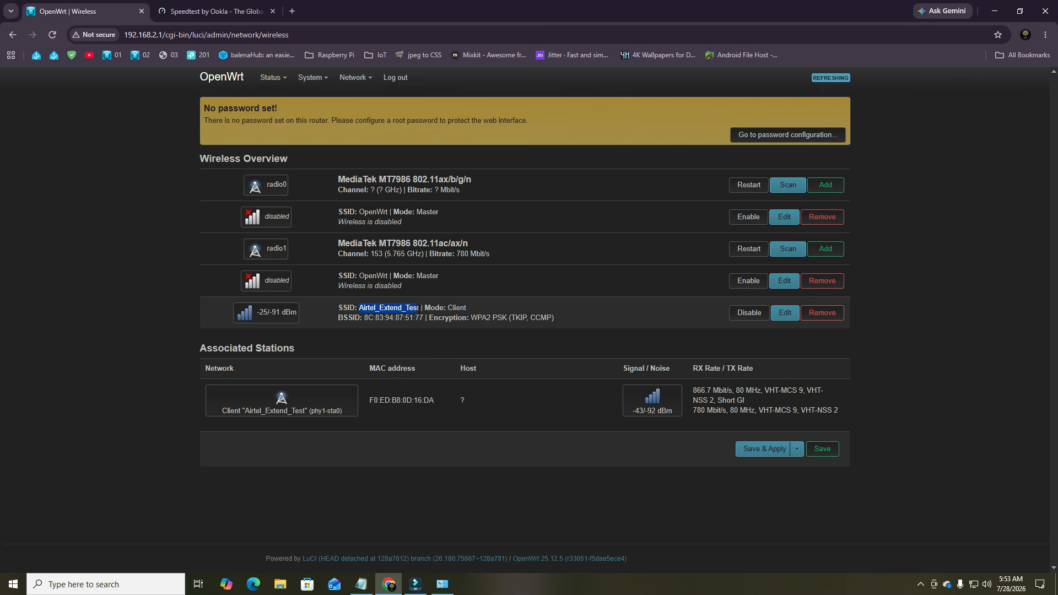
right_click(415, 308)
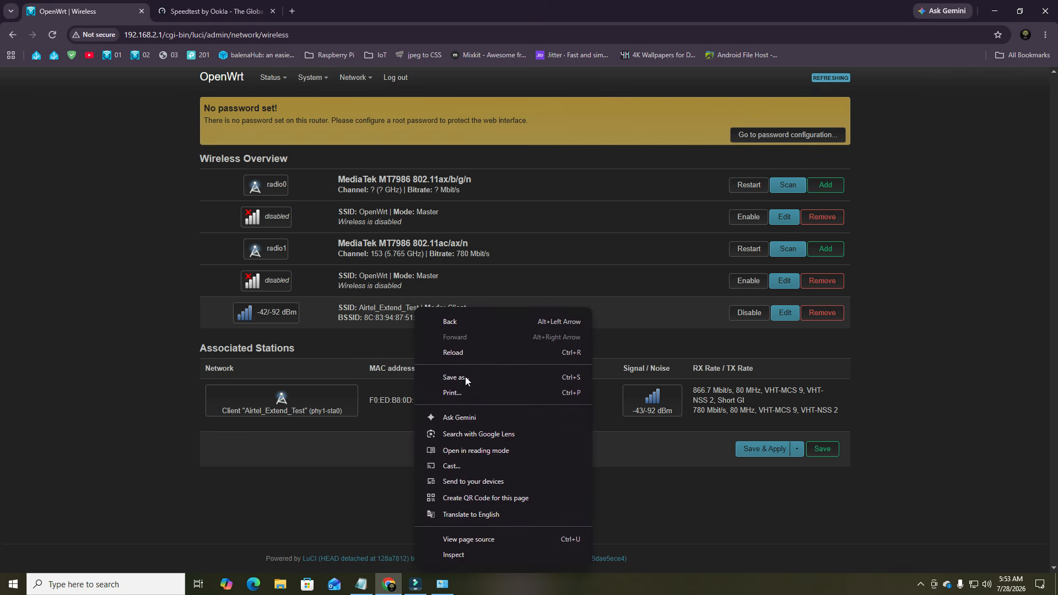
left_click(389, 312)
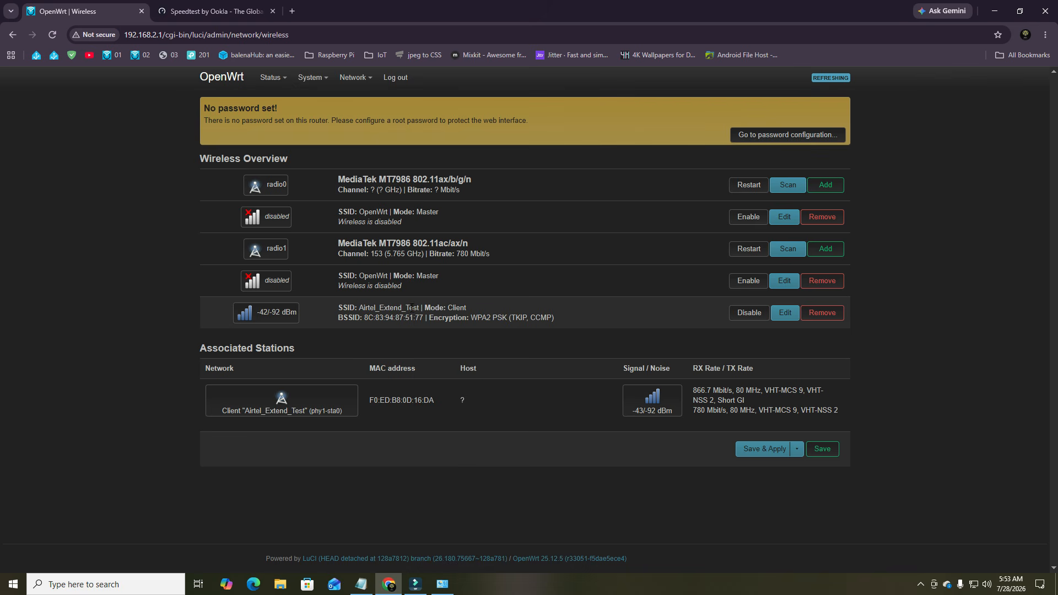
Set the ESSID of radio1's disabled OpenWrt access point to Airtel_Extend_Test, keeping it attached to the lan network
left_click(790, 284)
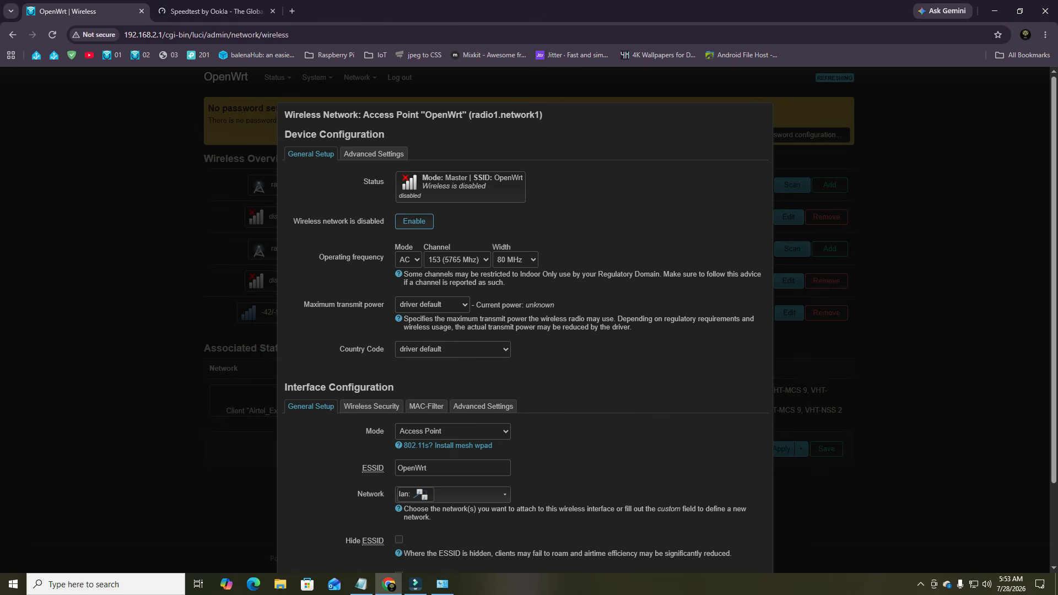
left_click_drag(444, 469, 368, 446)
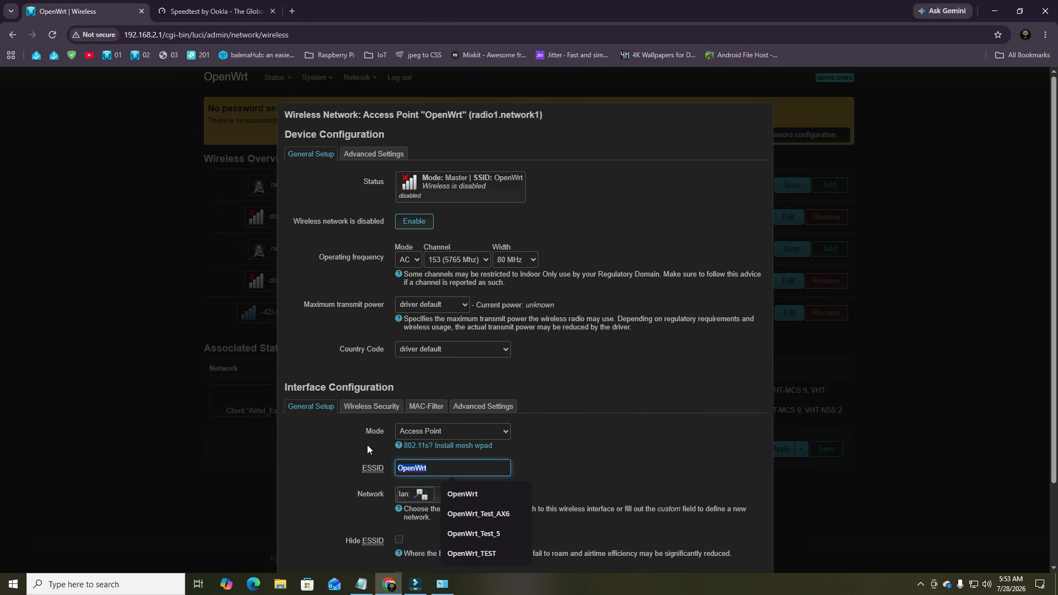
type("Air")
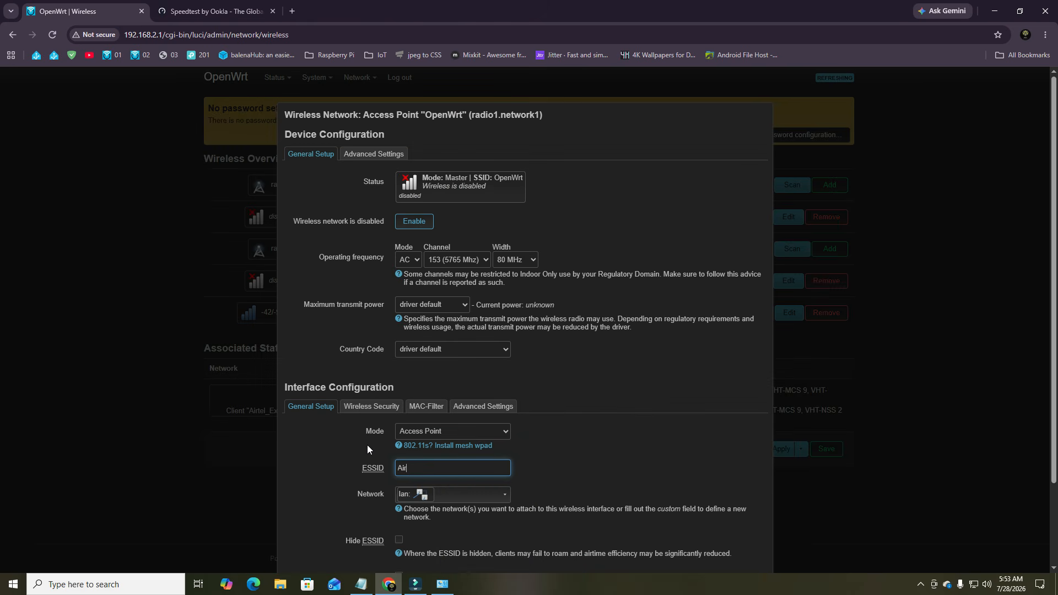
type("tel_Extend_Test")
scroll(560, 520, "down", 2)
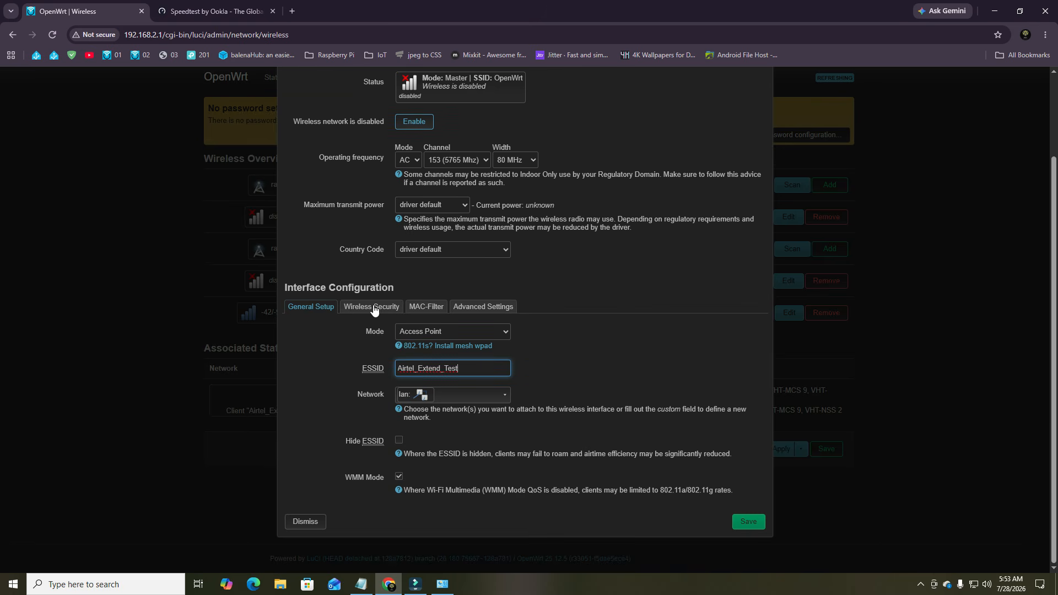
left_click(462, 395)
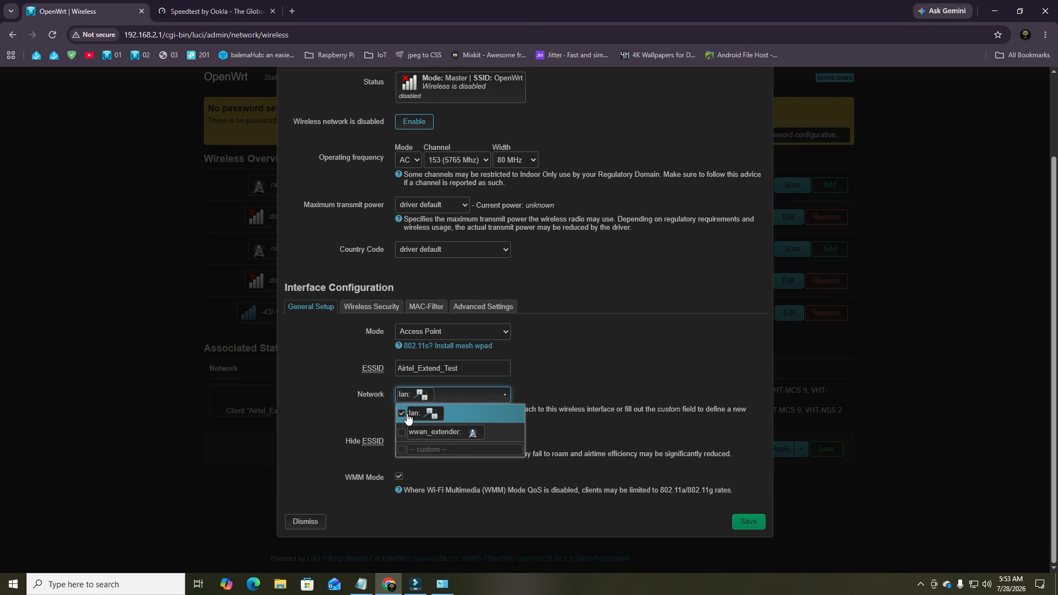
left_click(586, 379)
Secure the access point with WPA2-PSK (strong security) encryption, enter the Wi-Fi key and save the wireless settings
left_click(371, 307)
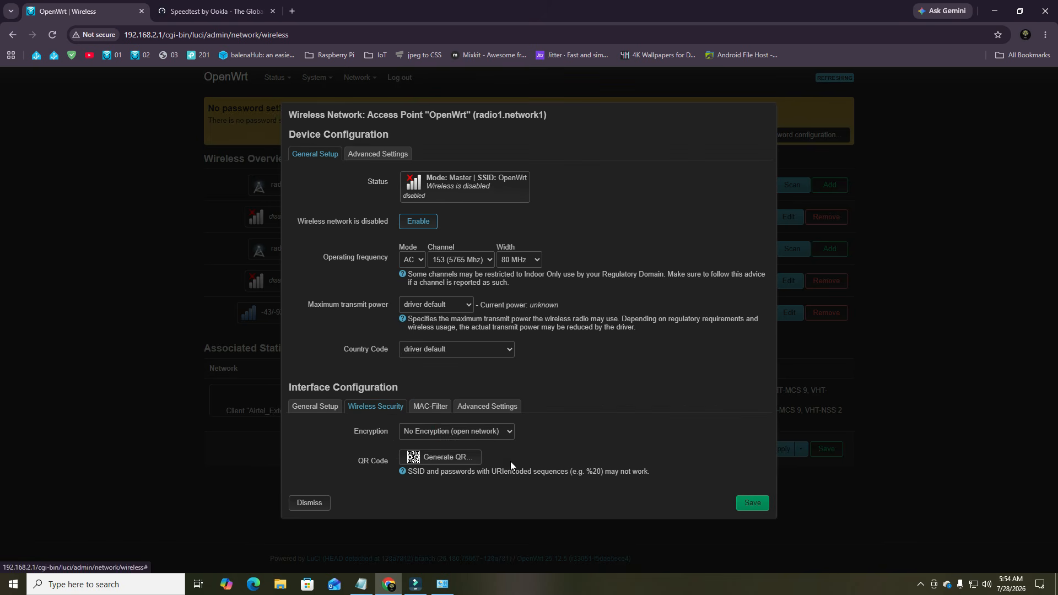
left_click(452, 432)
left_click(431, 445)
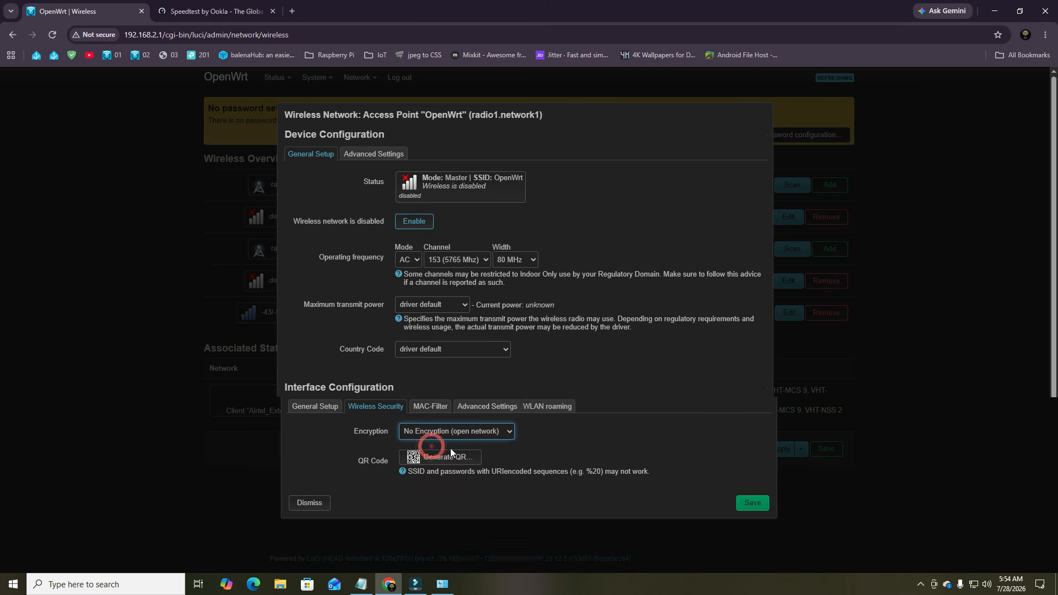
scroll(578, 438, "down", 3)
left_click(406, 402)
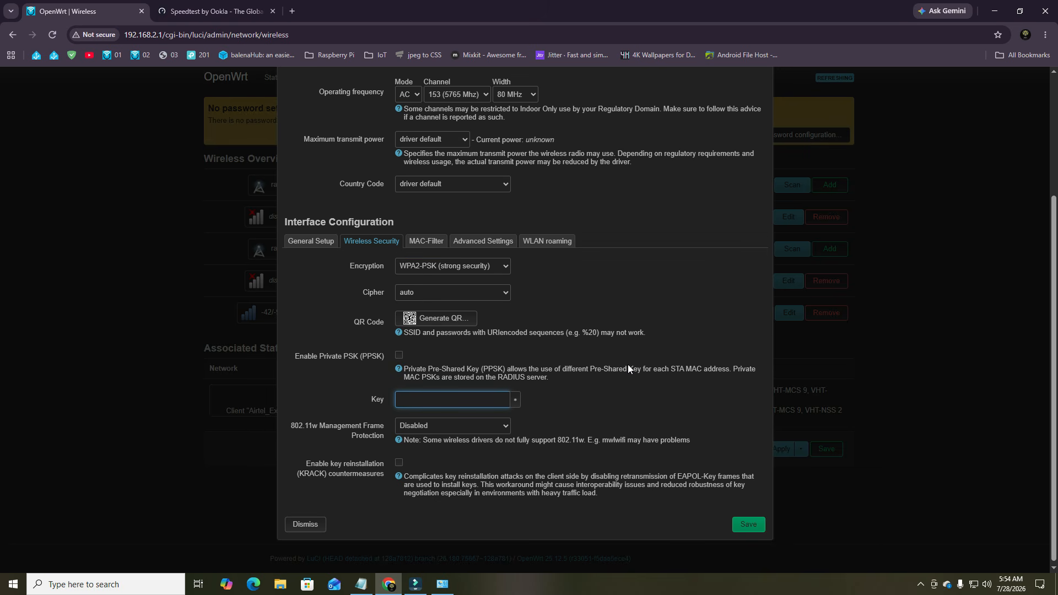
type("•••")
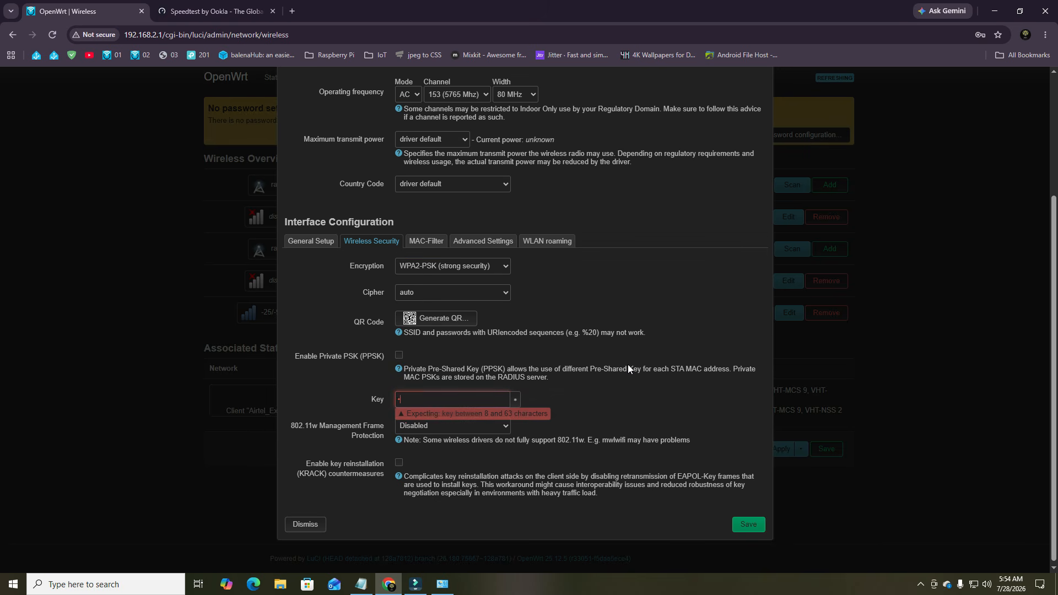
type("•••••")
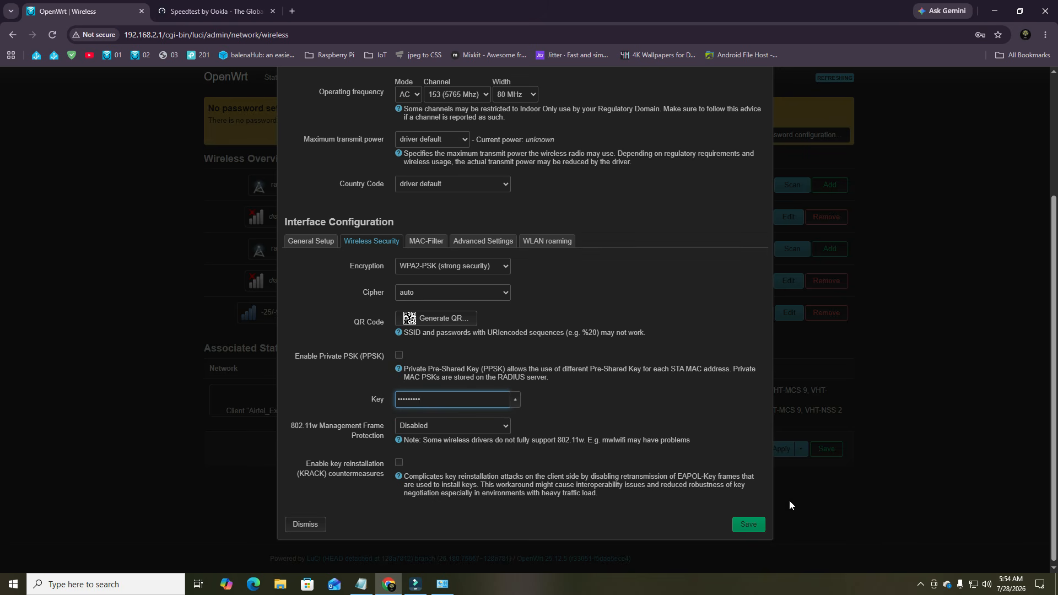
left_click(756, 528)
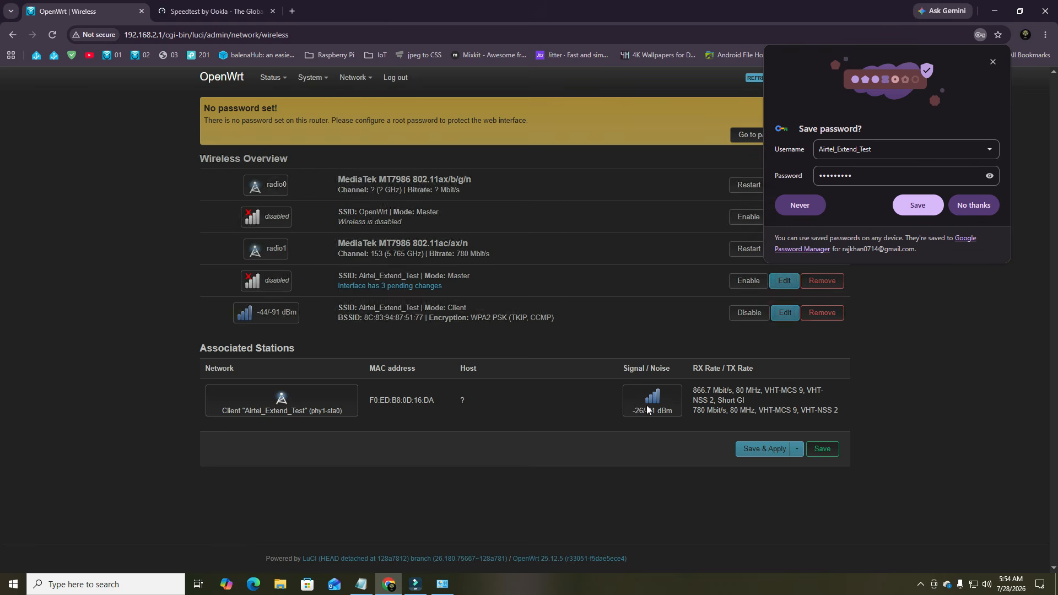
Decline saving the password in the browser, apply the wireless changes and enable radio1's Airtel_Extend_Test access point
left_click(985, 207)
left_click(765, 449)
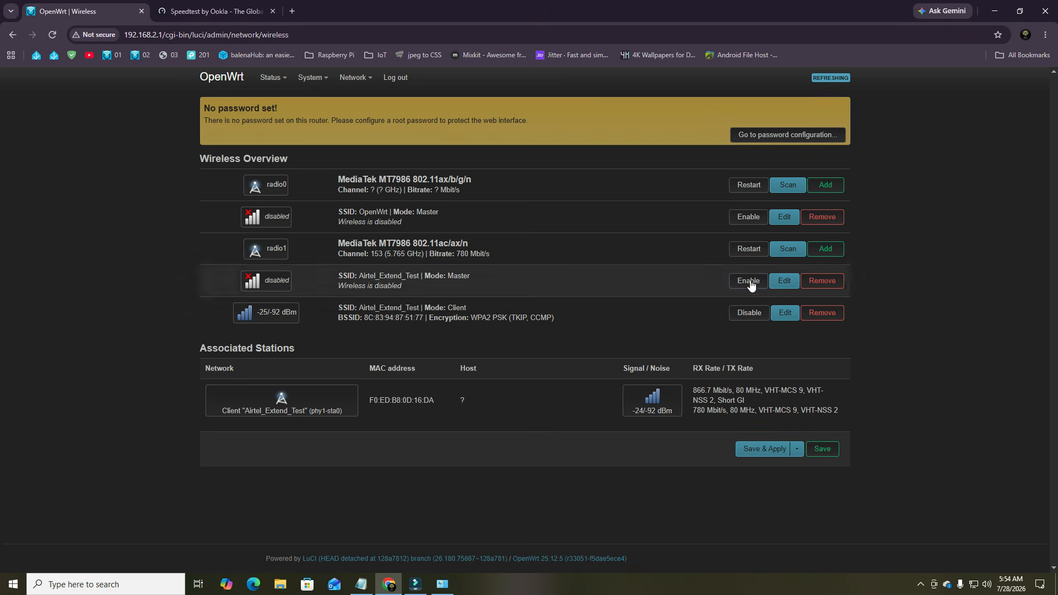
left_click(752, 288)
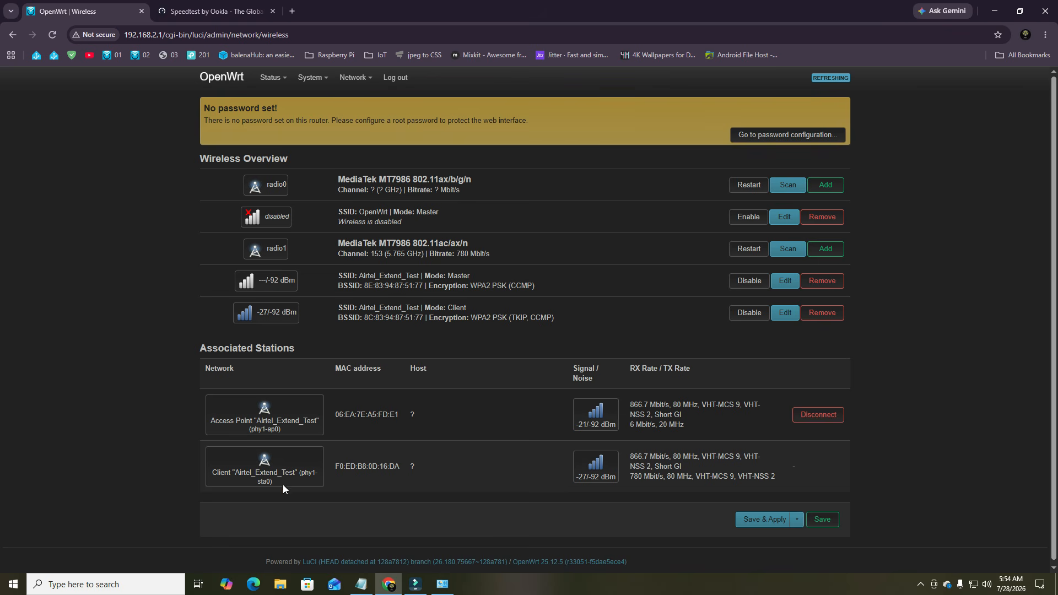
Check the associated stations for the Airtel_Extend_Test access point and the host address of its connected device
left_click_drag(211, 421, 274, 428)
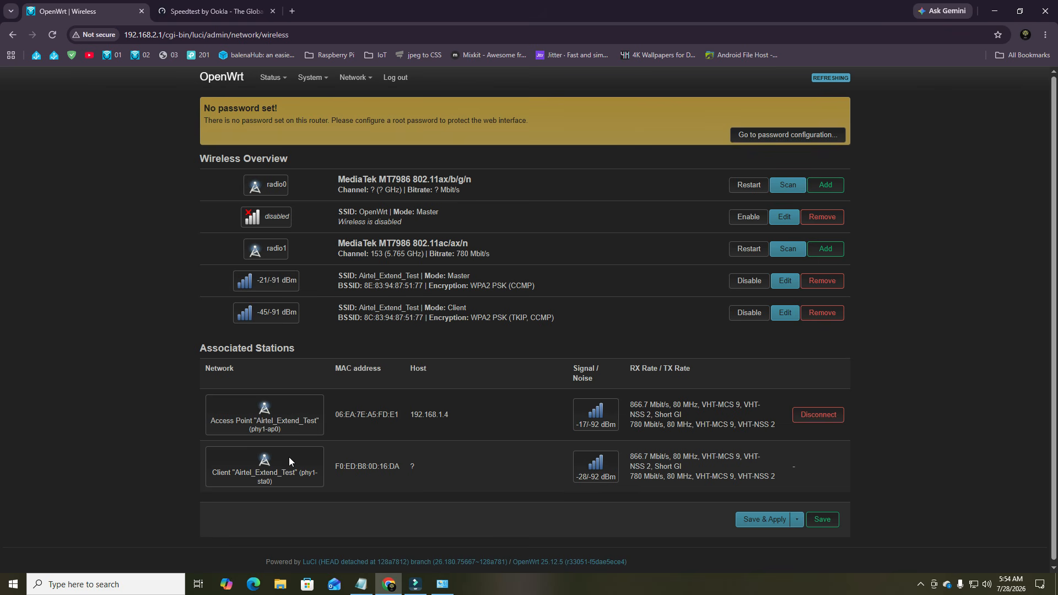
left_click_drag(453, 422, 316, 422)
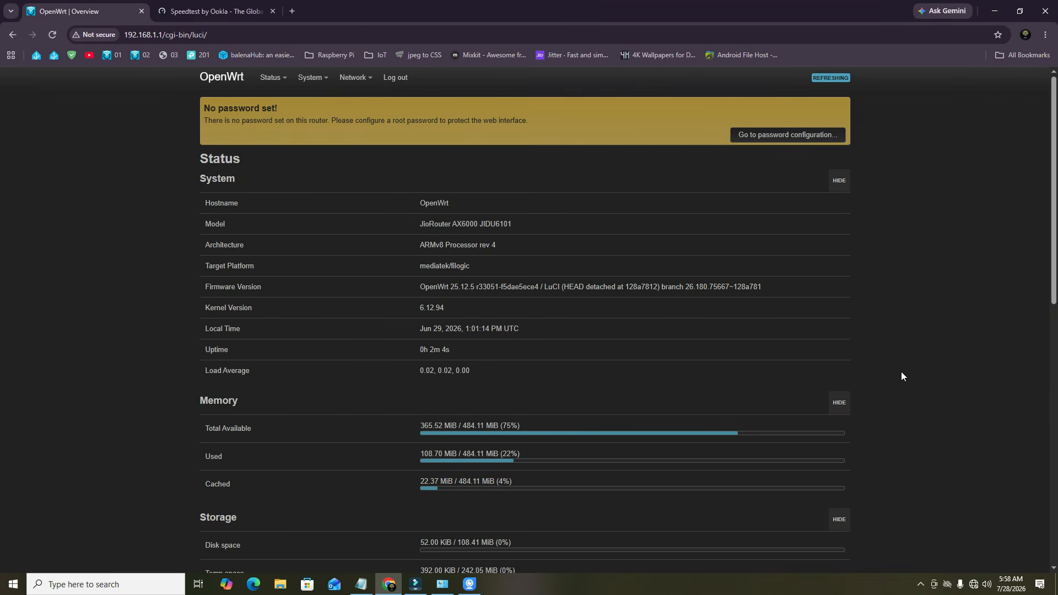
Switch to the Notepad setup guide to review Mode 5: USB Tethering, and view the router's USB port in iVCam
left_click(361, 584)
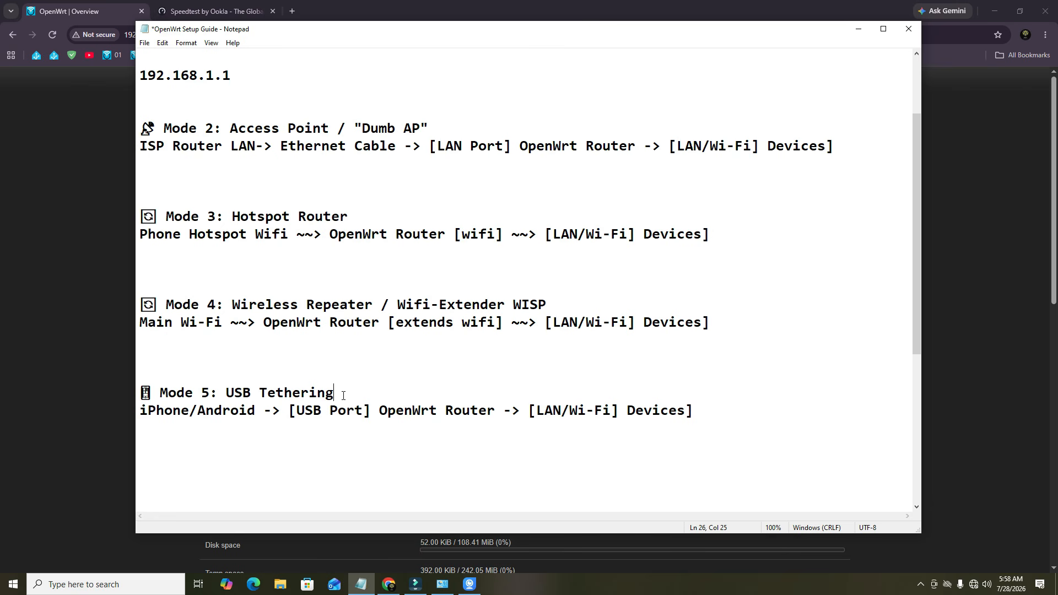
left_click_drag(342, 396, 226, 393)
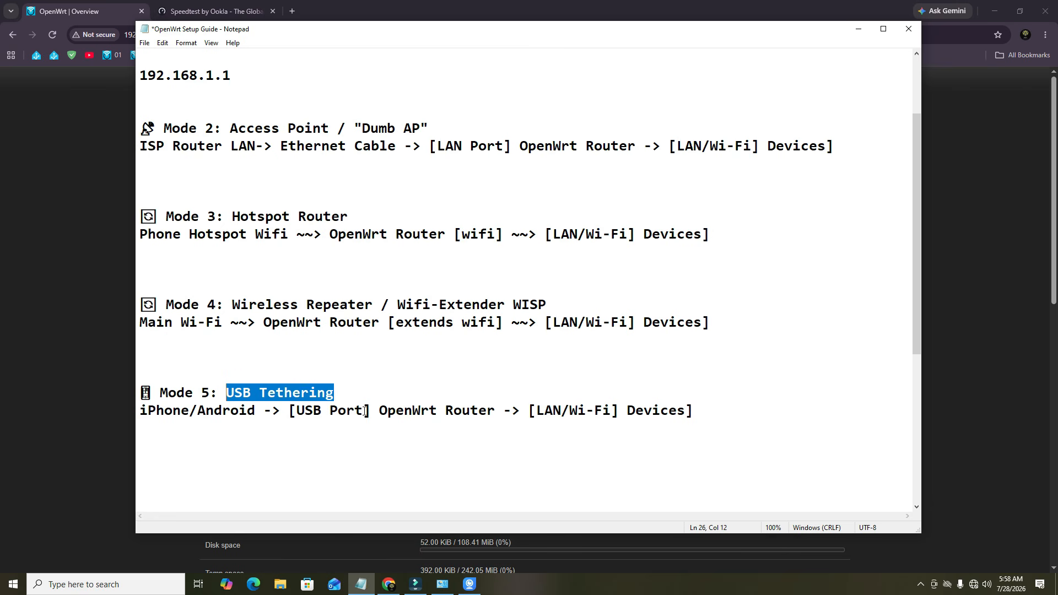
left_click_drag(363, 411, 298, 411)
left_click(475, 586)
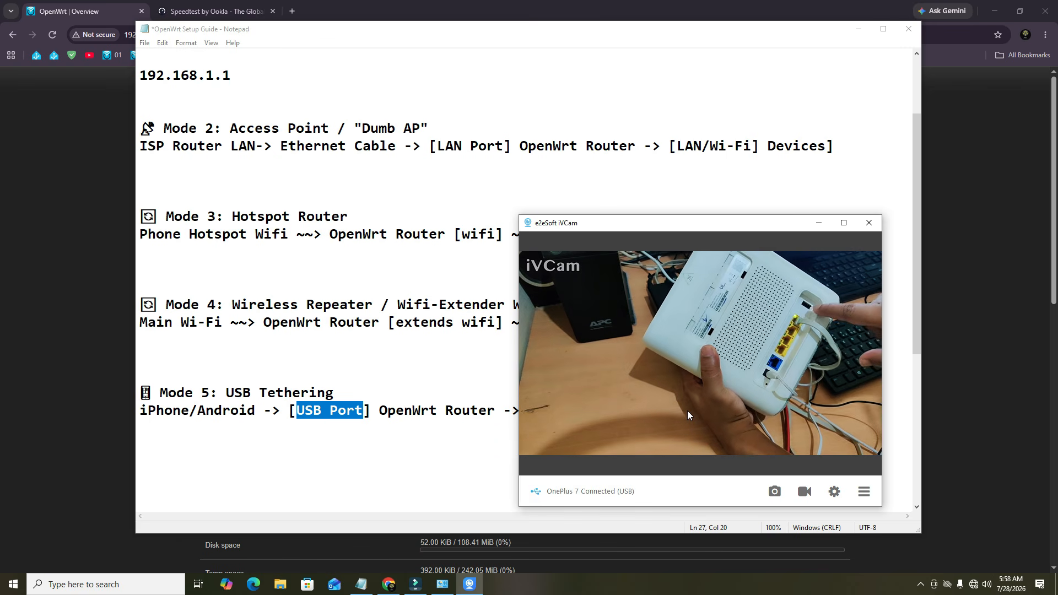
left_click(372, 367)
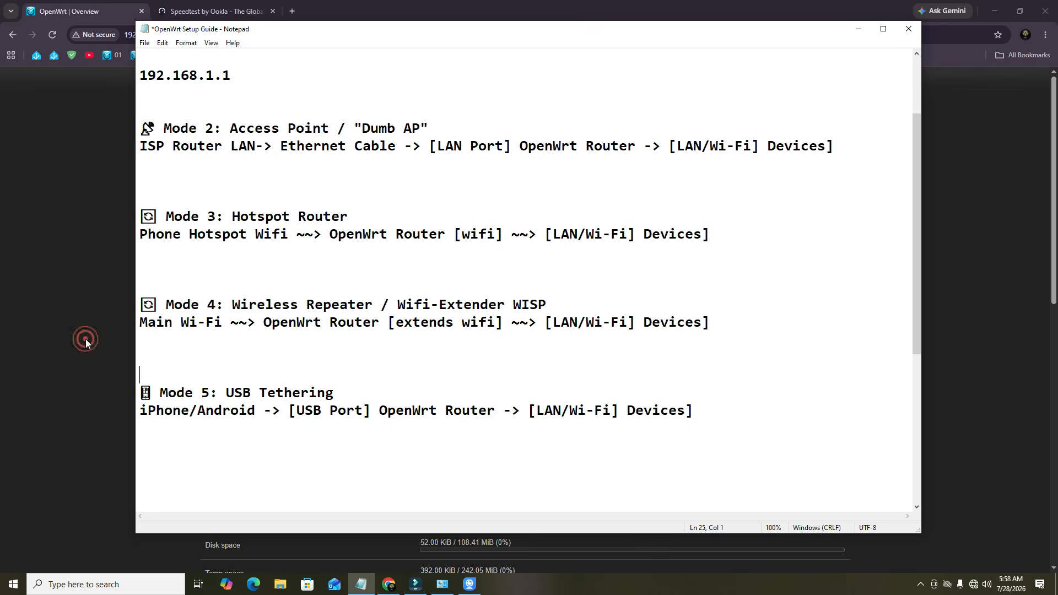
Return to the OpenWrt page in Chrome and check the router's network interfaces
left_click(86, 341)
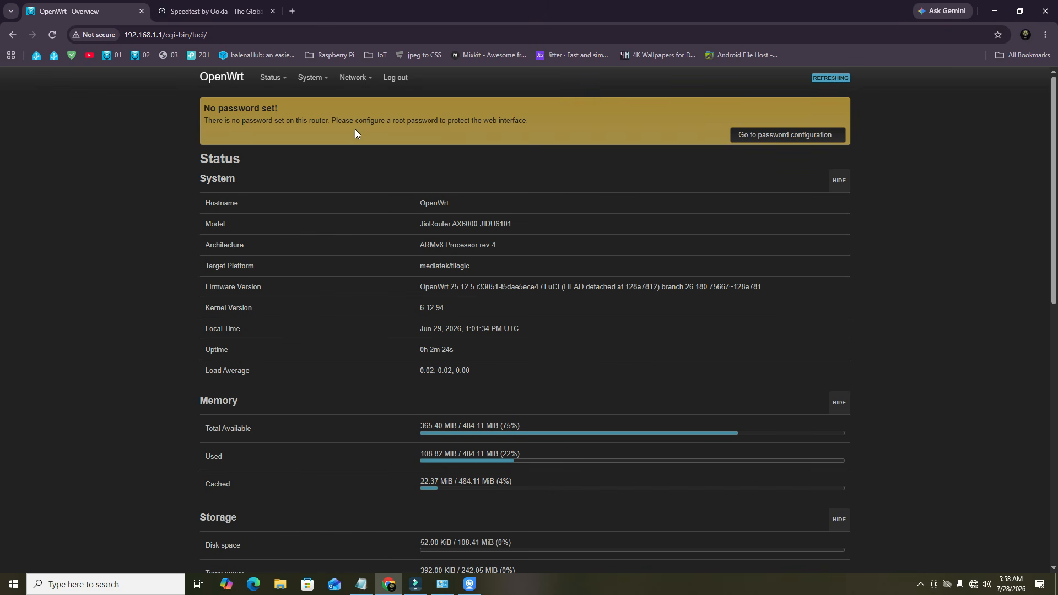
mouse_move(347, 80)
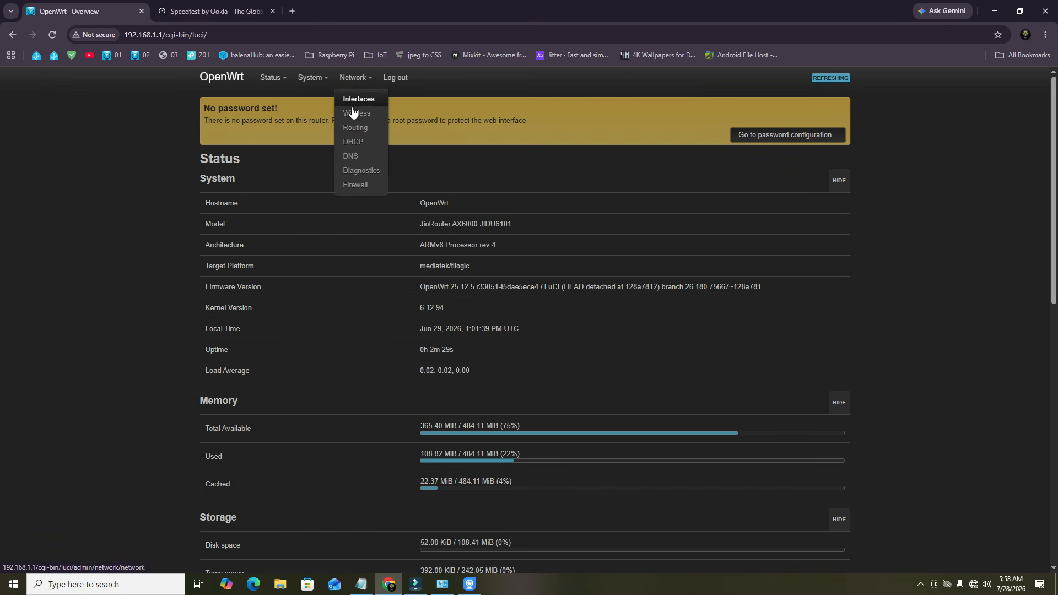
left_click(355, 99)
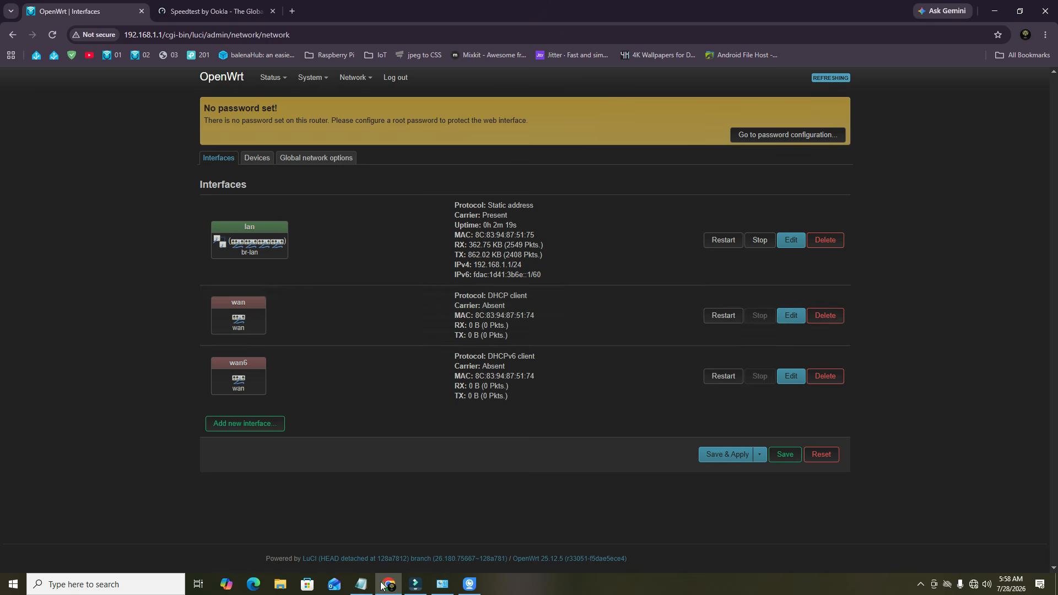
Review Mode 1: The Standard Router and Mode 3: Hotspot Router in the Notepad setup guide
left_click(361, 584)
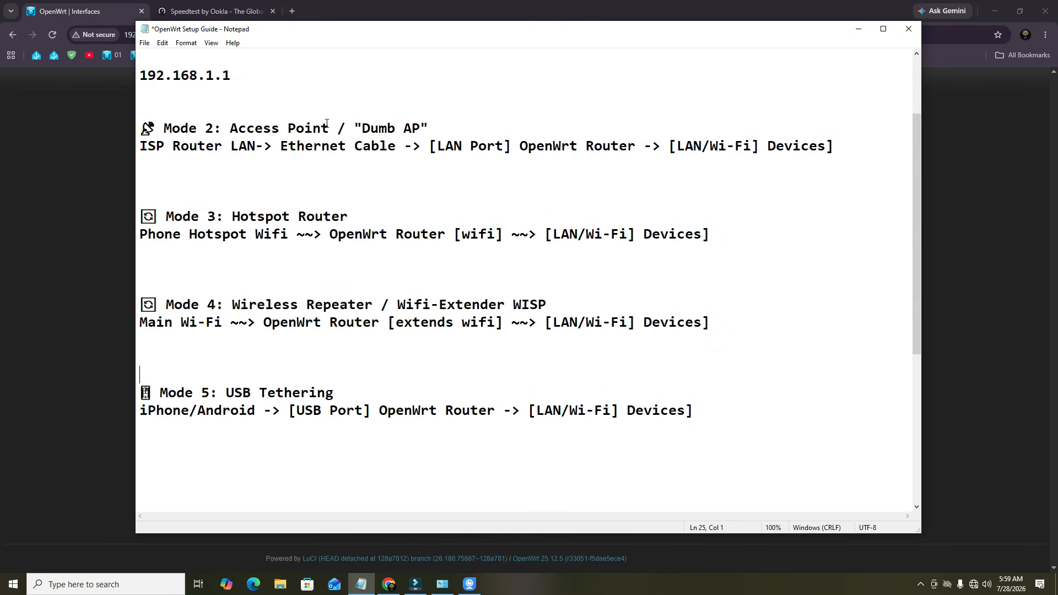
scroll(312, 172, "up", 2)
double_click(386, 128)
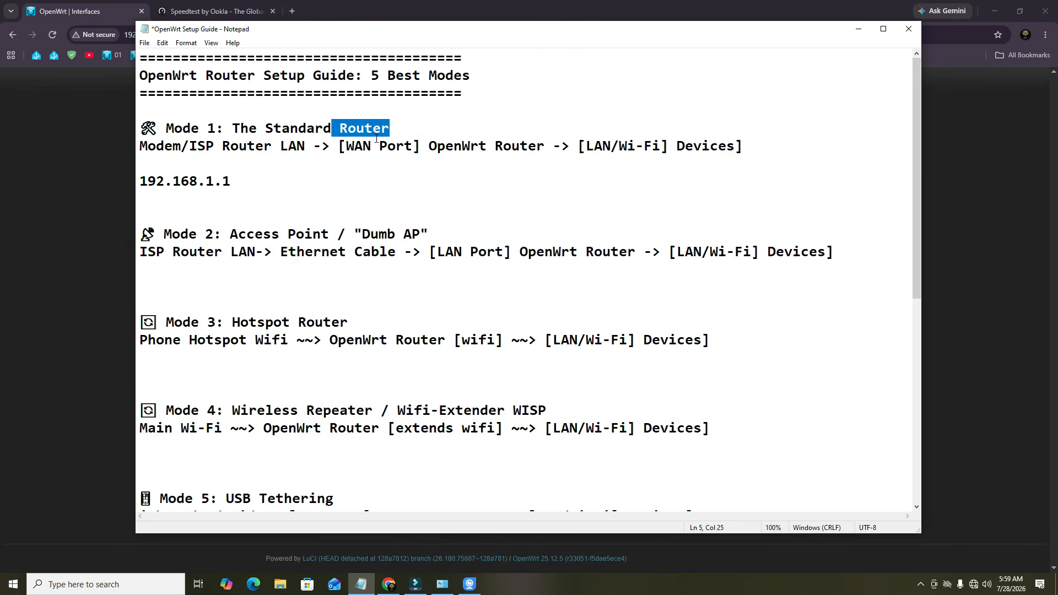
left_click(374, 177)
left_click_drag(349, 324, 236, 325)
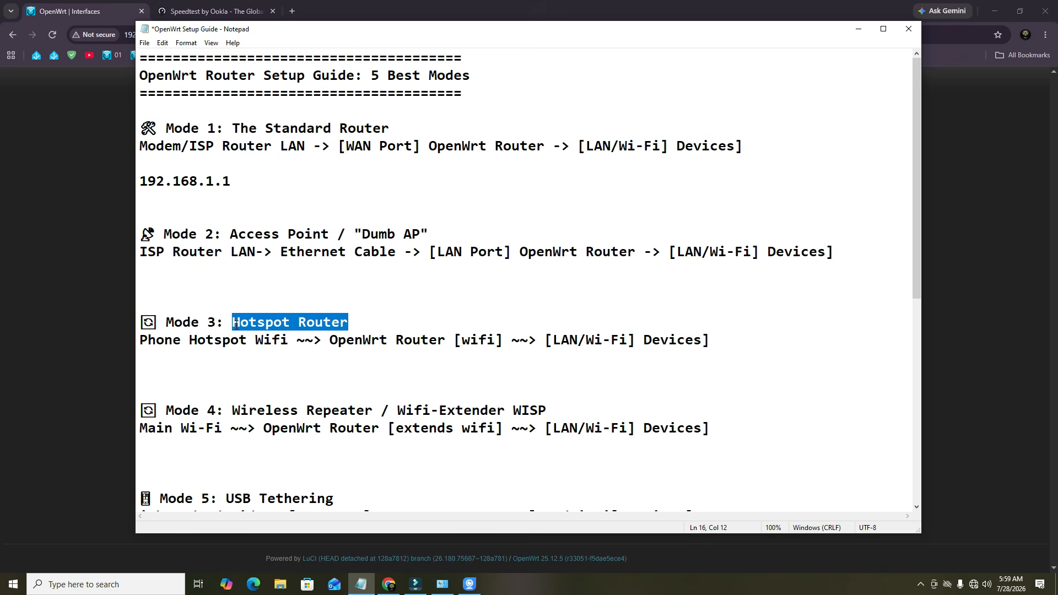
left_click_drag(289, 341, 148, 340)
left_click(48, 315)
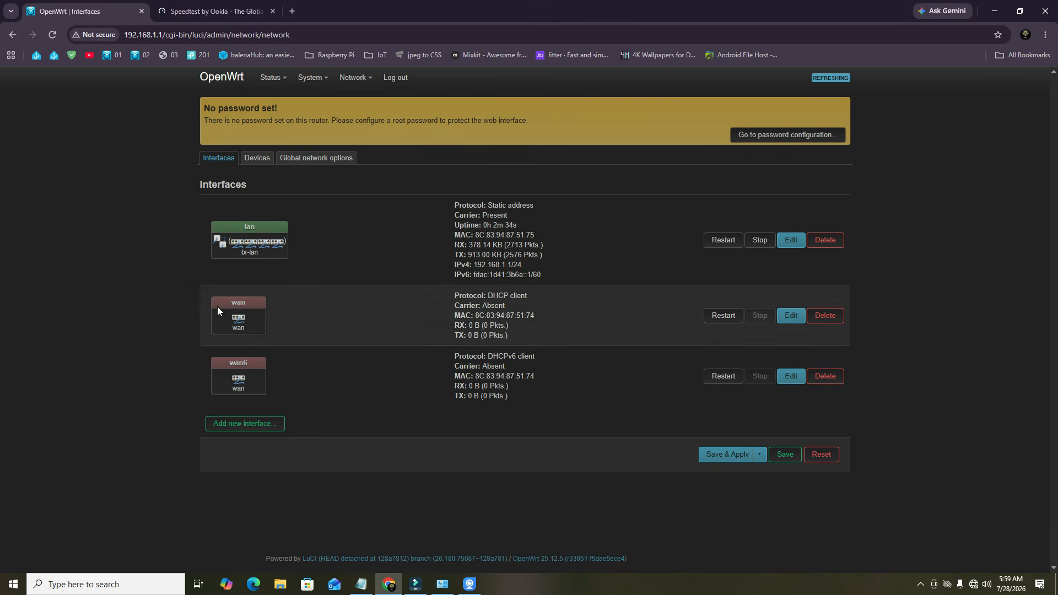
Bring up OpenWrt's wireless overview and view the phone's hotspot settings in the iVCam camera feed
mouse_move(355, 77)
left_click(355, 112)
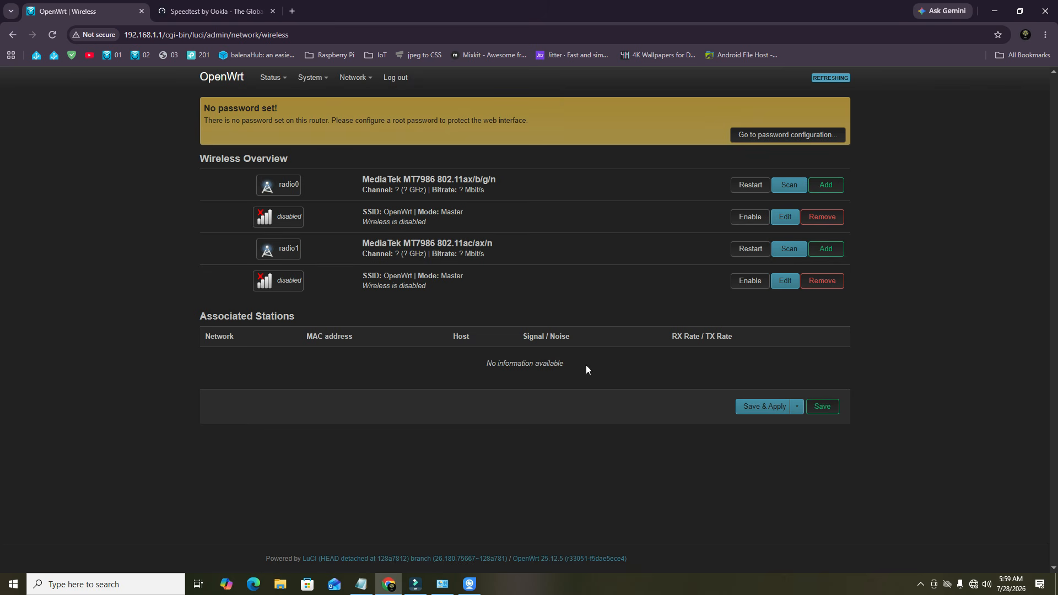
left_click(470, 584)
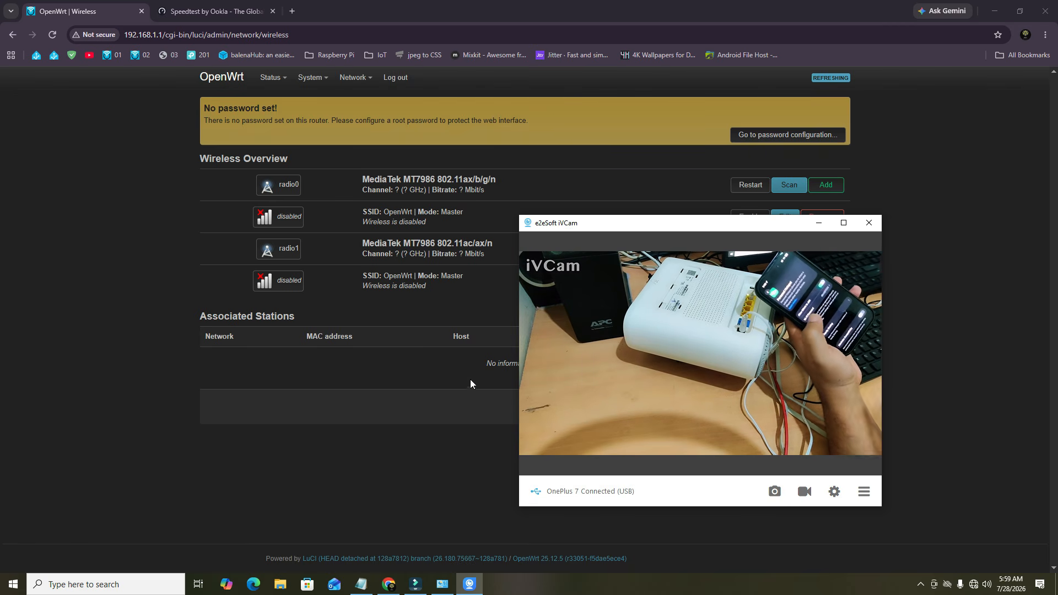
left_click(435, 363)
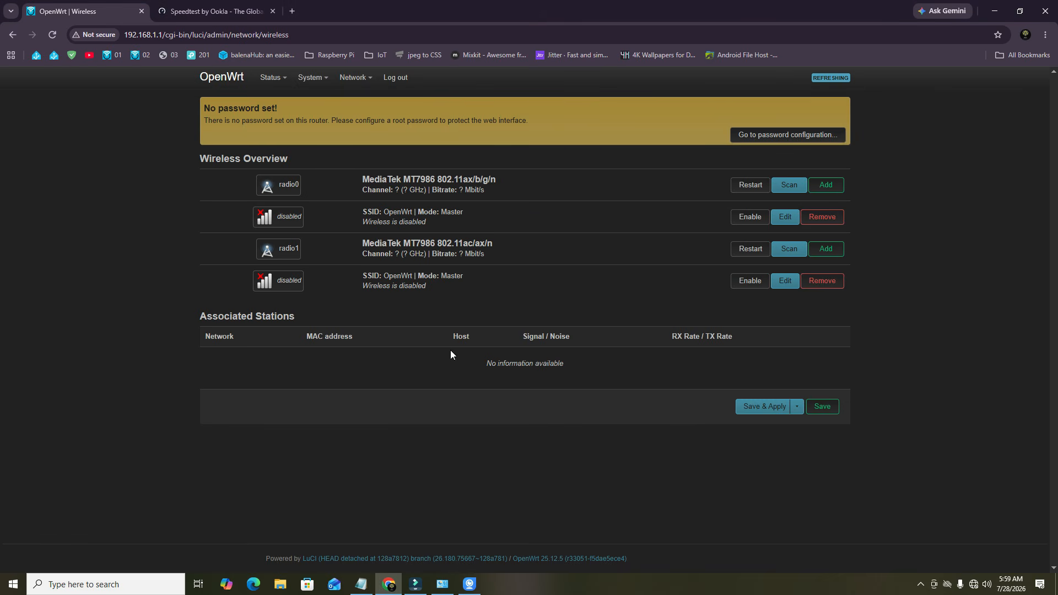
left_click(469, 584)
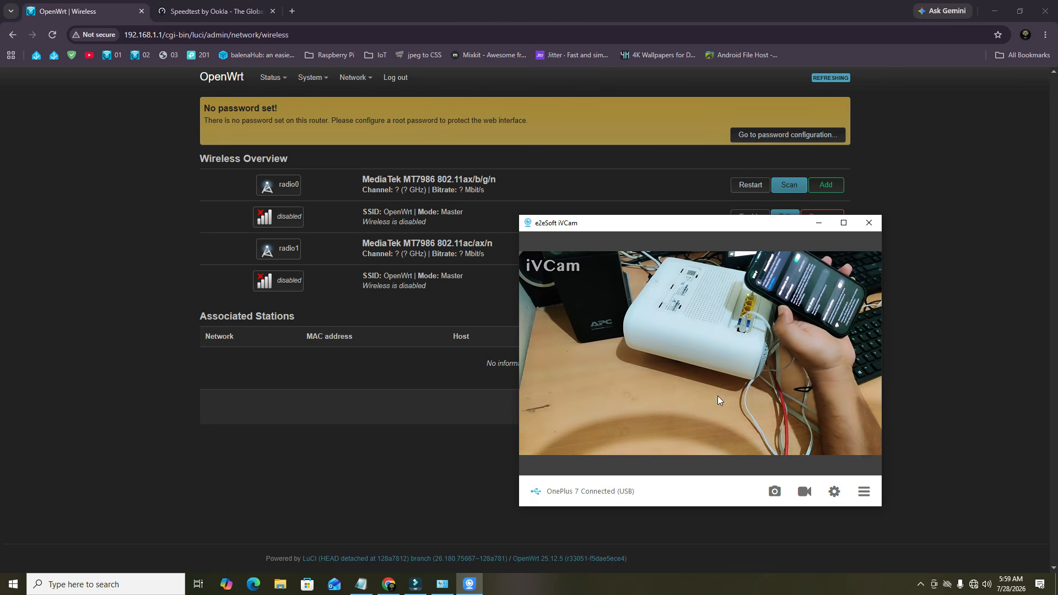
left_click(436, 481)
Scan with radio1 and join the RK iPhone 17 hotspot as network wwan in the wan firewall zone, entering its WPA passphrase
left_click(787, 251)
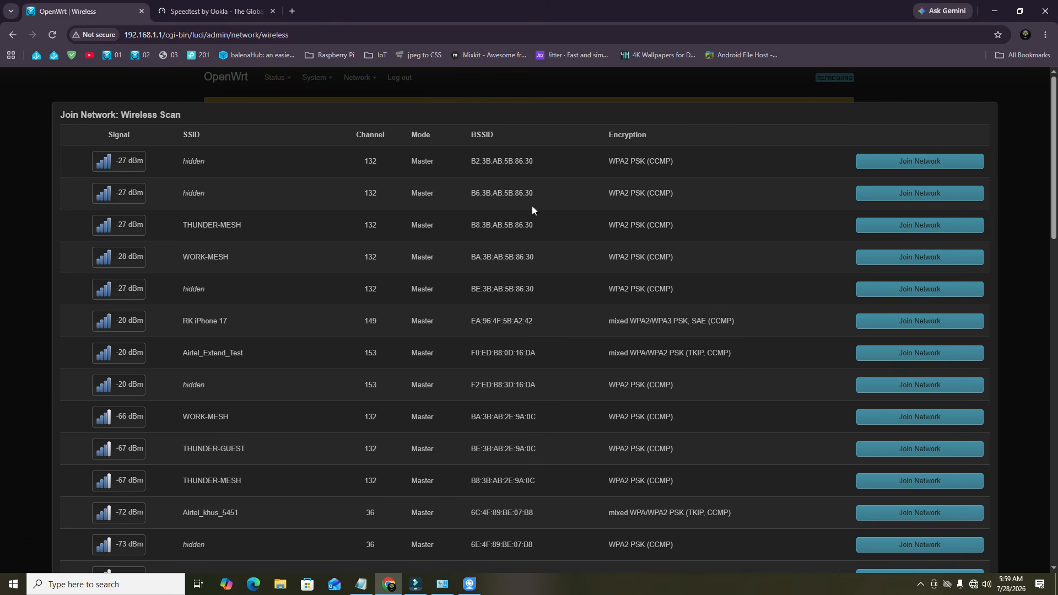
left_click(879, 325)
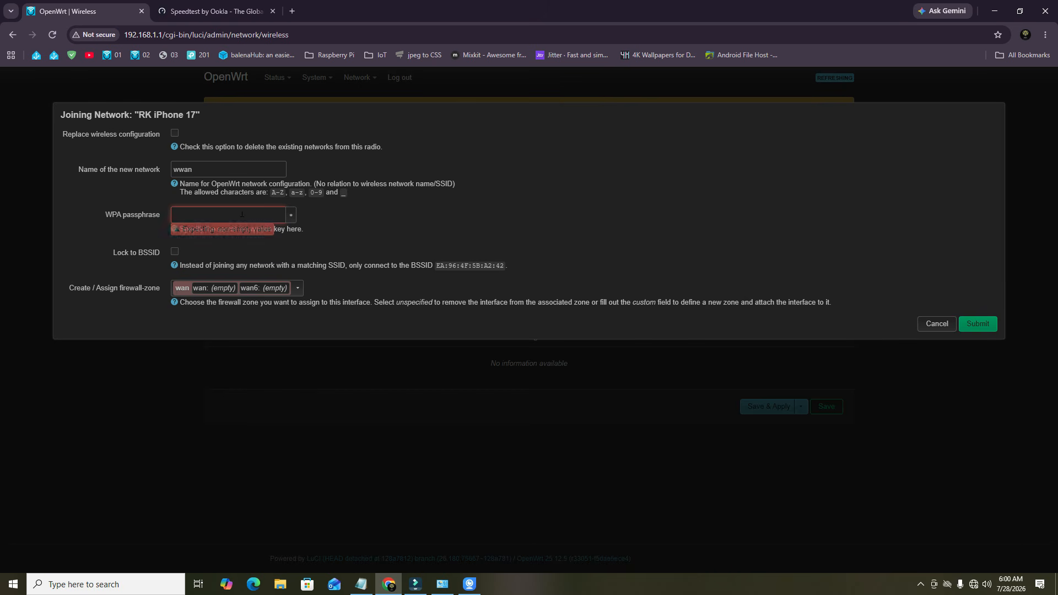
left_click(240, 212)
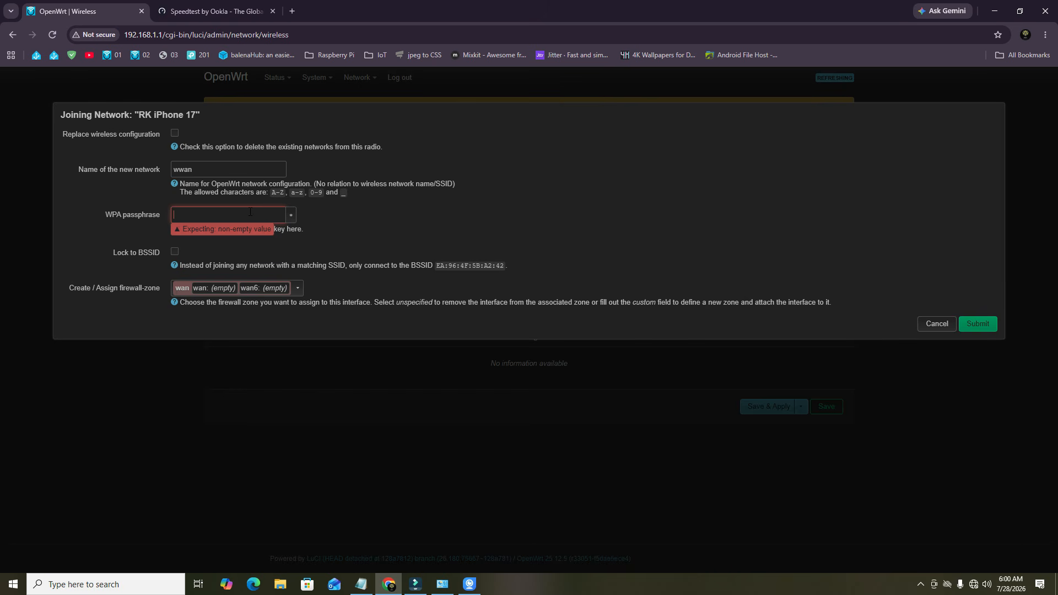
type("••")
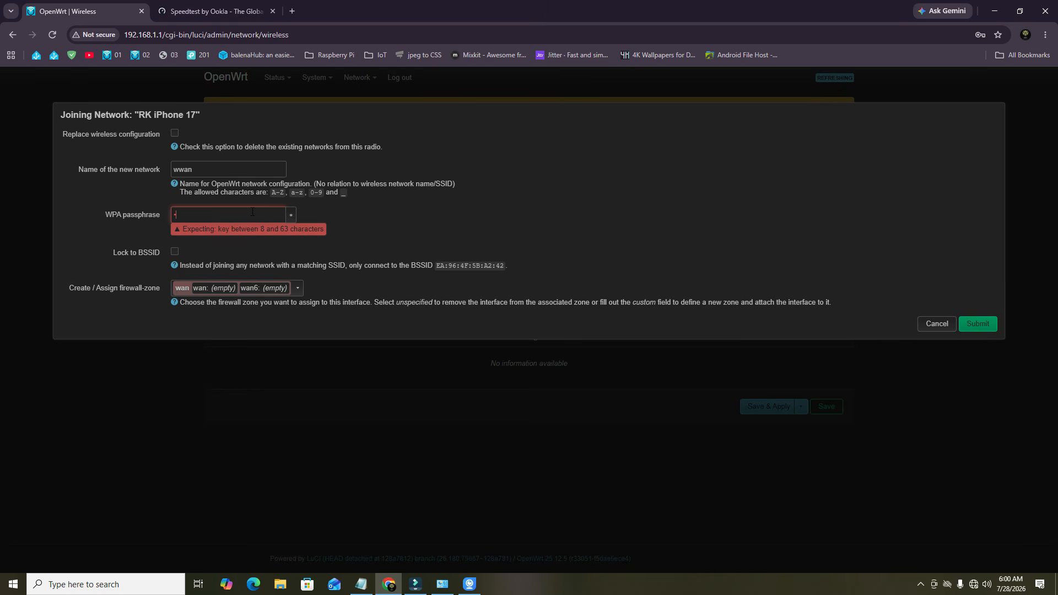
type("••••••")
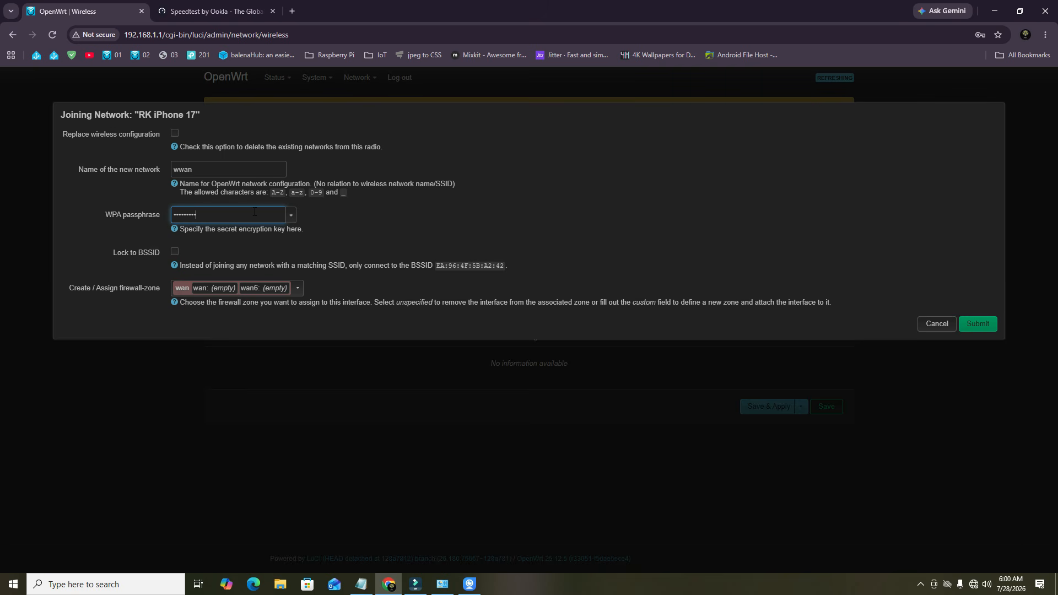
left_click(979, 324)
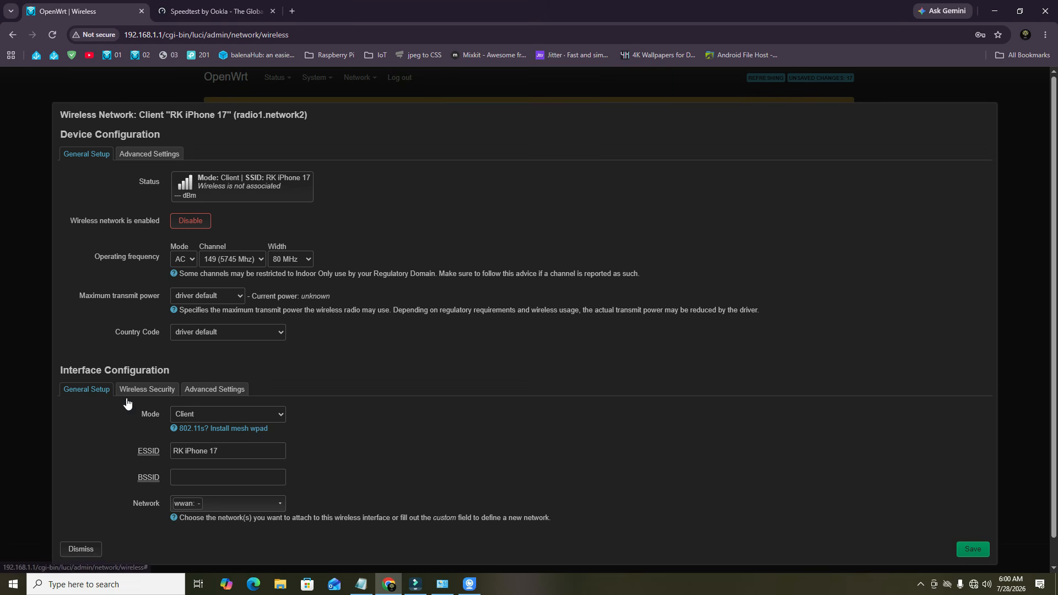
Save the RK iPhone 17 client settings, apply the wireless changes and check the client under associated stations
left_click(963, 552)
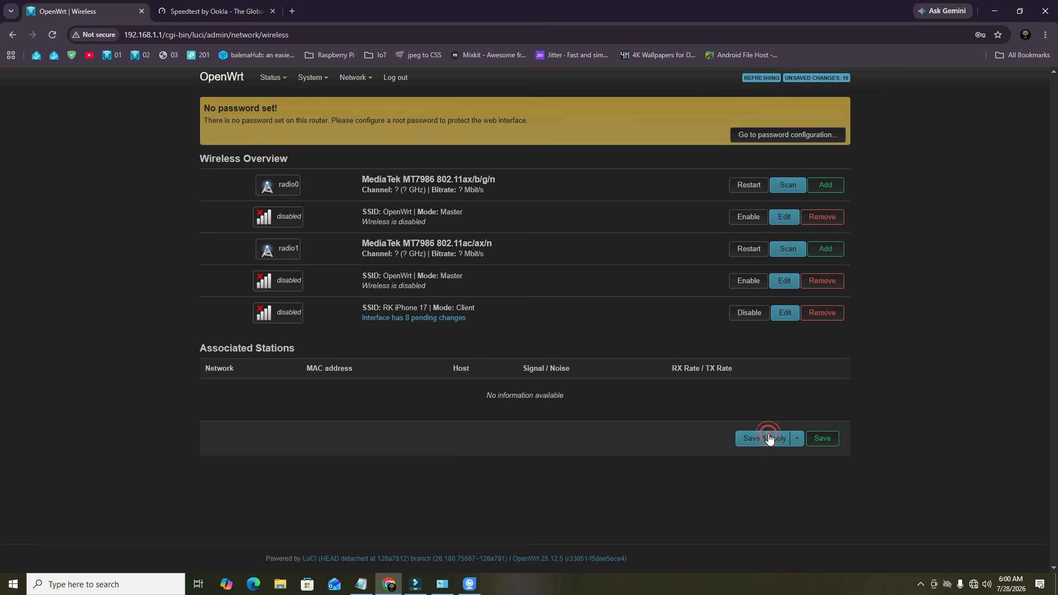
left_click(769, 438)
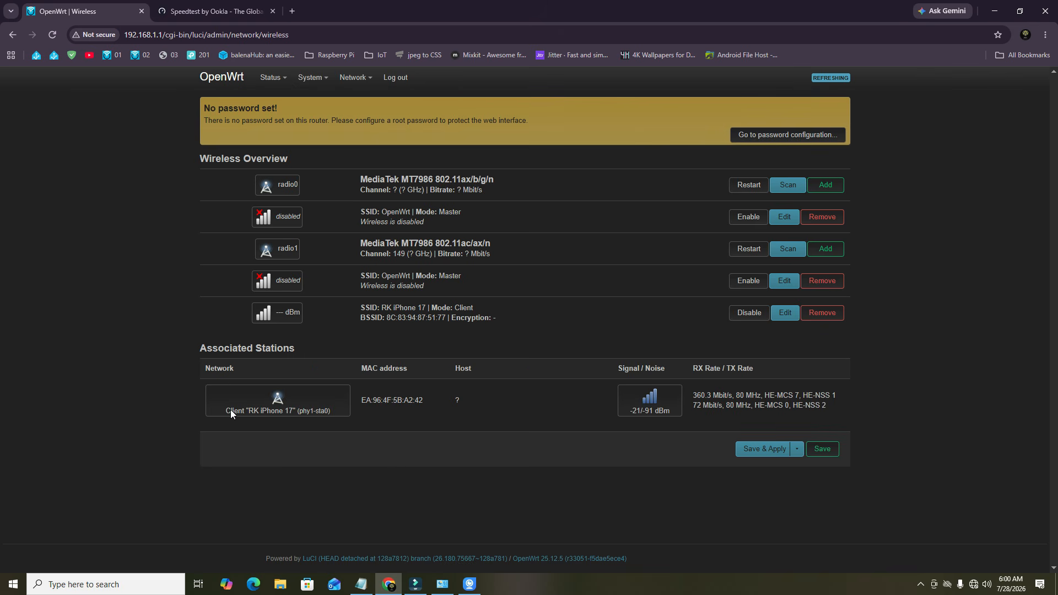
left_click_drag(232, 411, 251, 412)
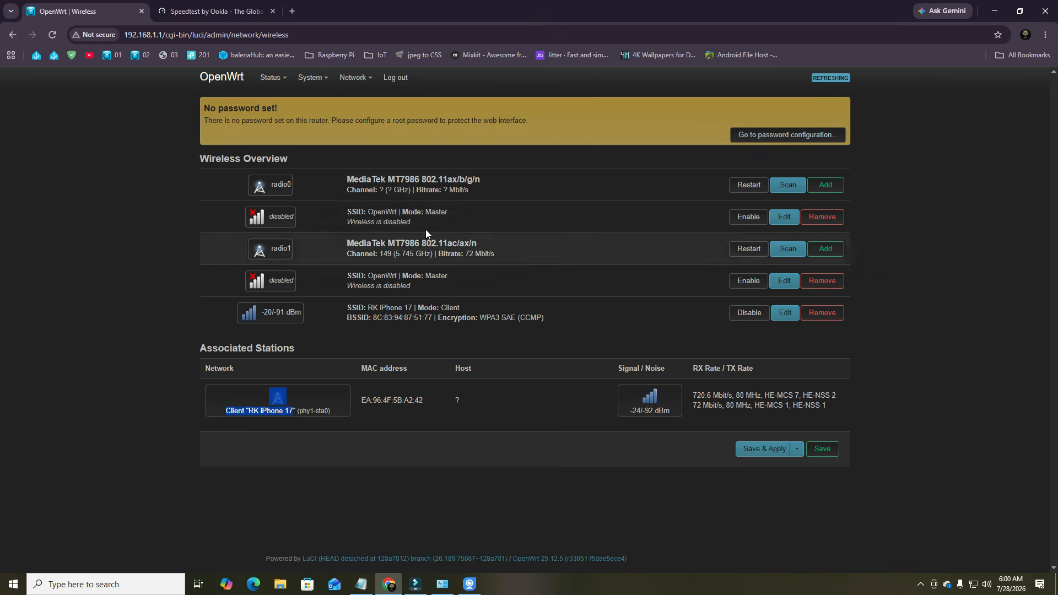
Check the wwan interface in the router's interface list
mouse_move(355, 77)
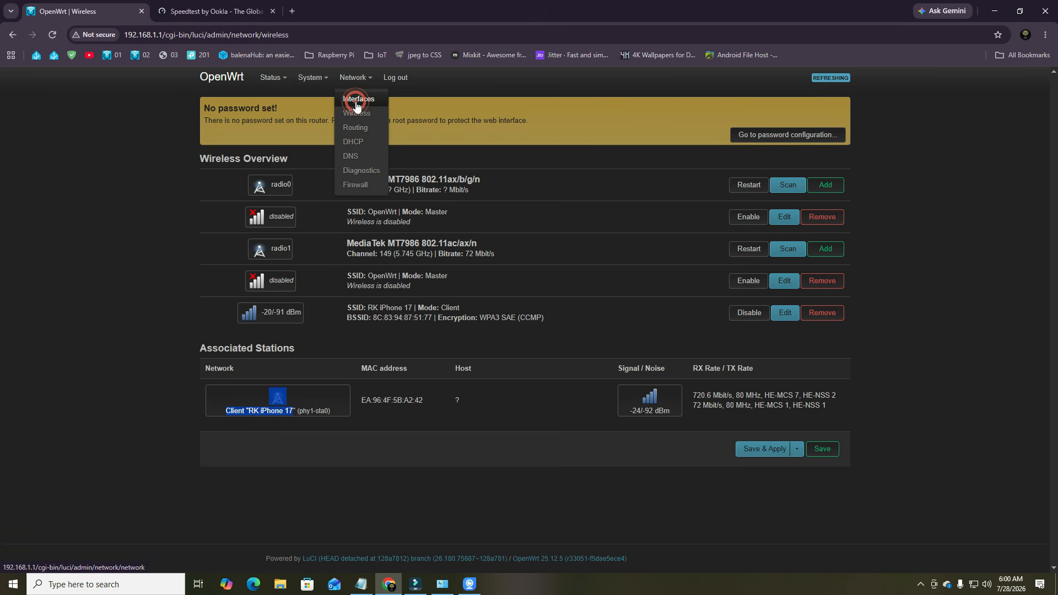
left_click(357, 99)
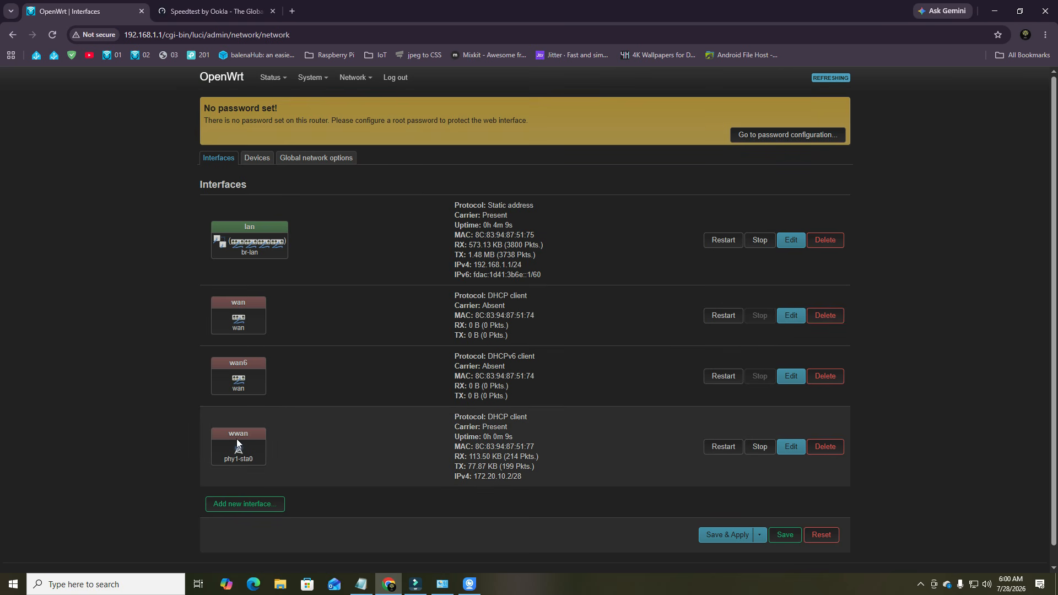
left_click_drag(250, 432, 230, 433)
left_click(159, 394)
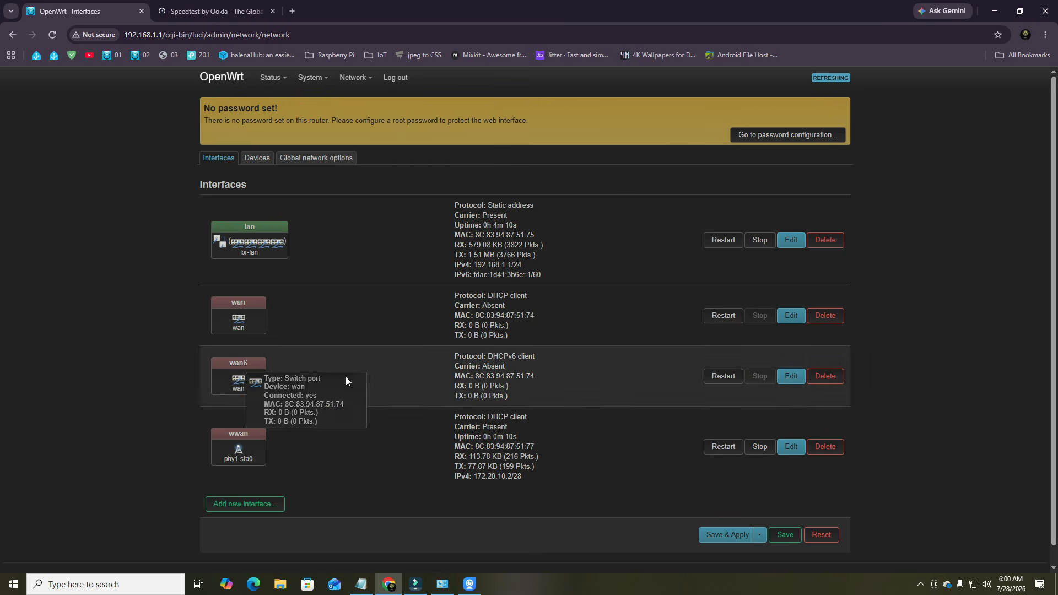
Delete the wan6 and wan interfaces and apply the changes
left_click(835, 377)
left_click(824, 322)
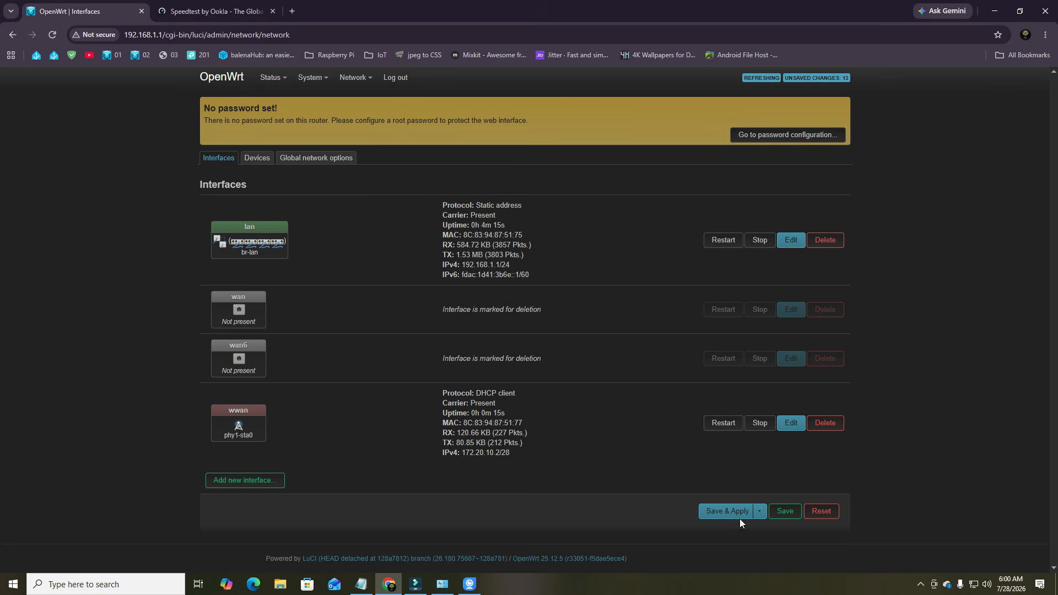
left_click(736, 513)
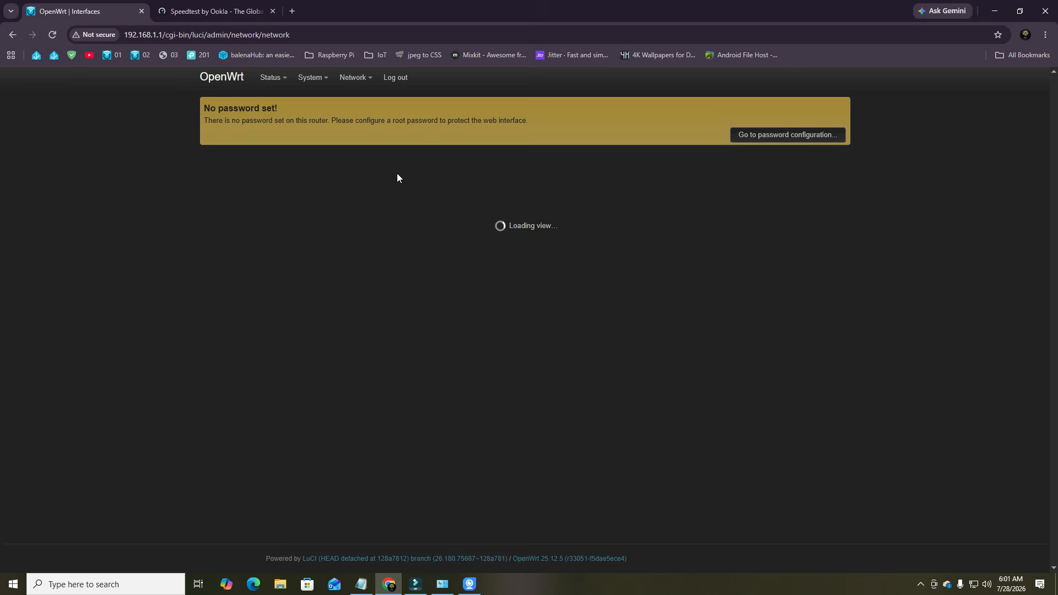
Run an IPv4 ping to openwrt.org from the network diagnostics and check its packet statistics
mouse_move(352, 80)
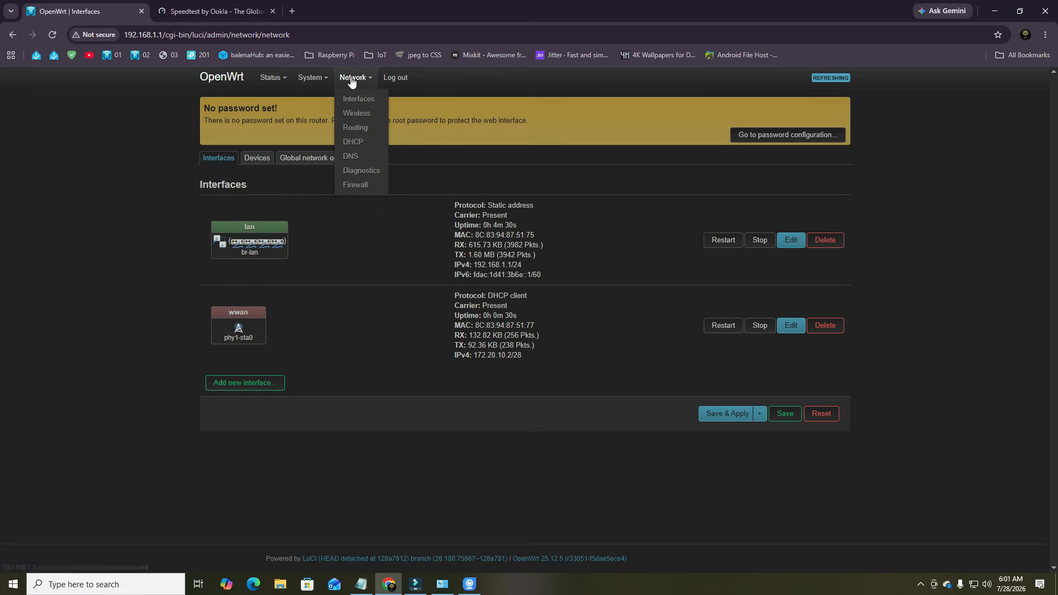
left_click(355, 172)
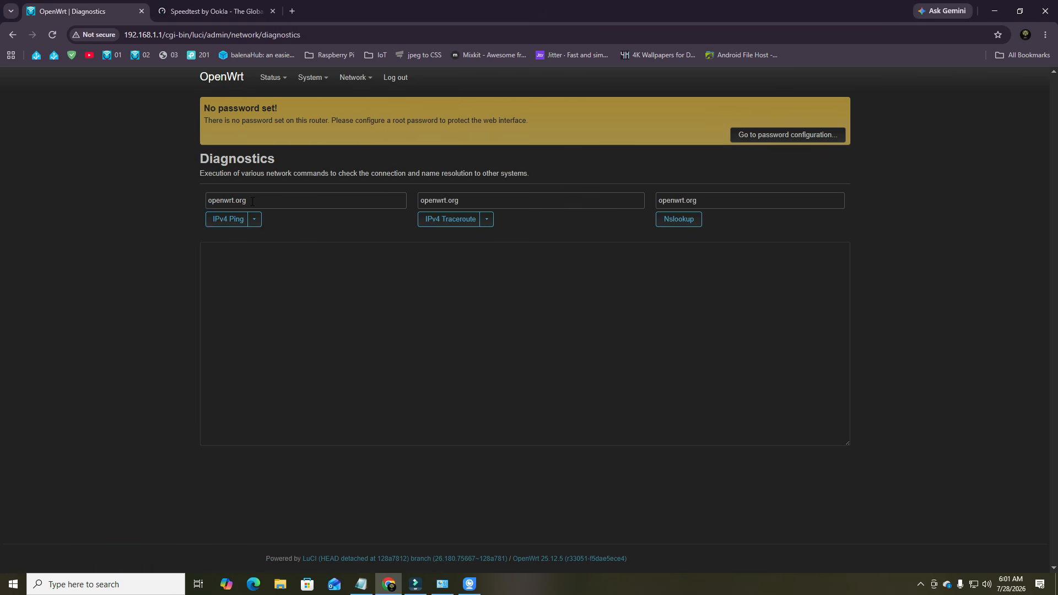
left_click(229, 219)
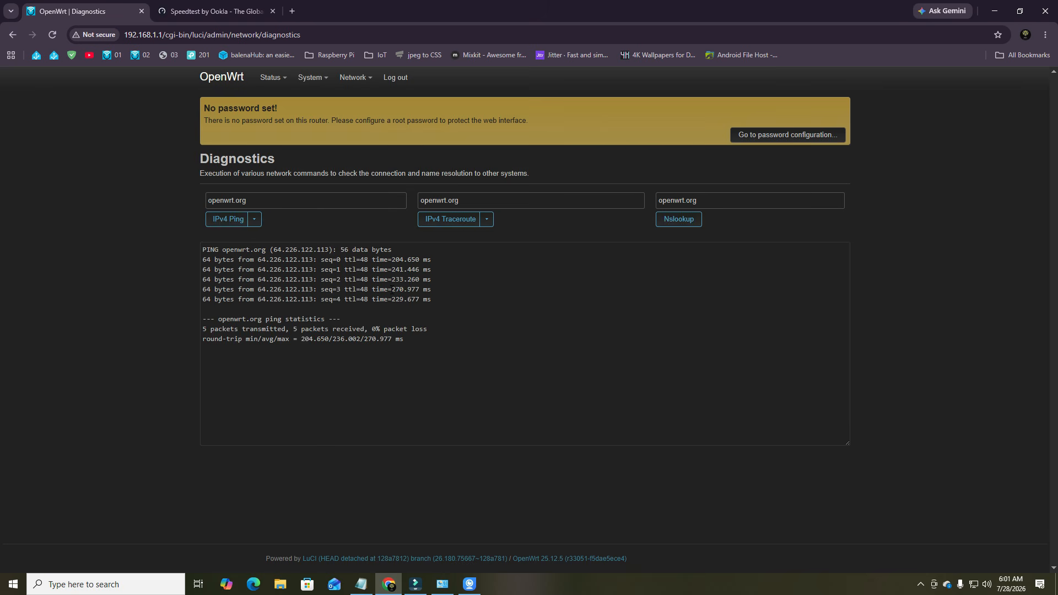
left_click(290, 329)
left_click_drag(291, 329, 438, 328)
left_click(459, 328)
Open the router's software page and update the package lists
mouse_move(323, 82)
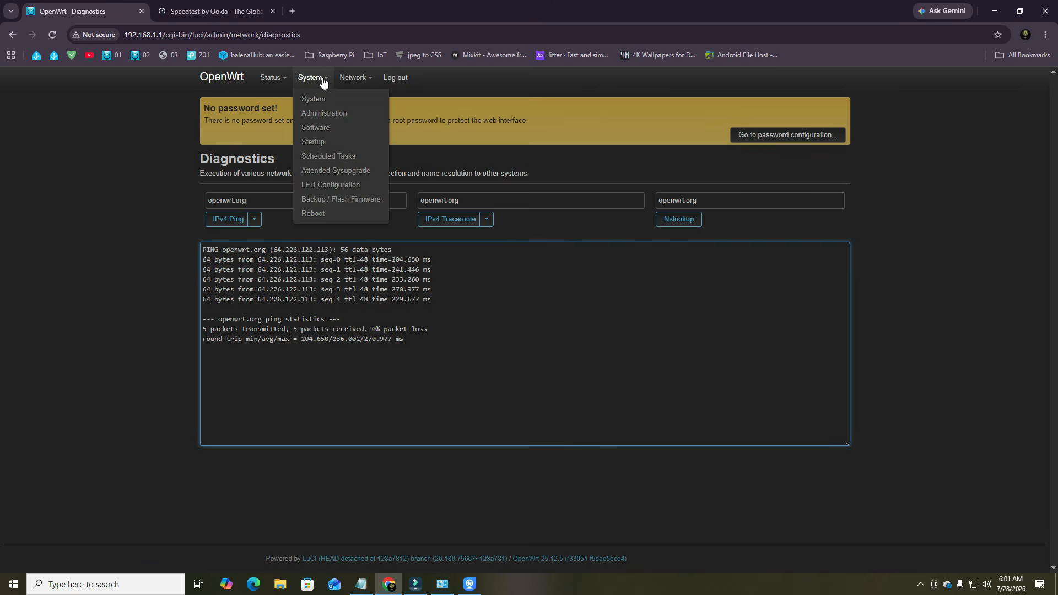
left_click(319, 128)
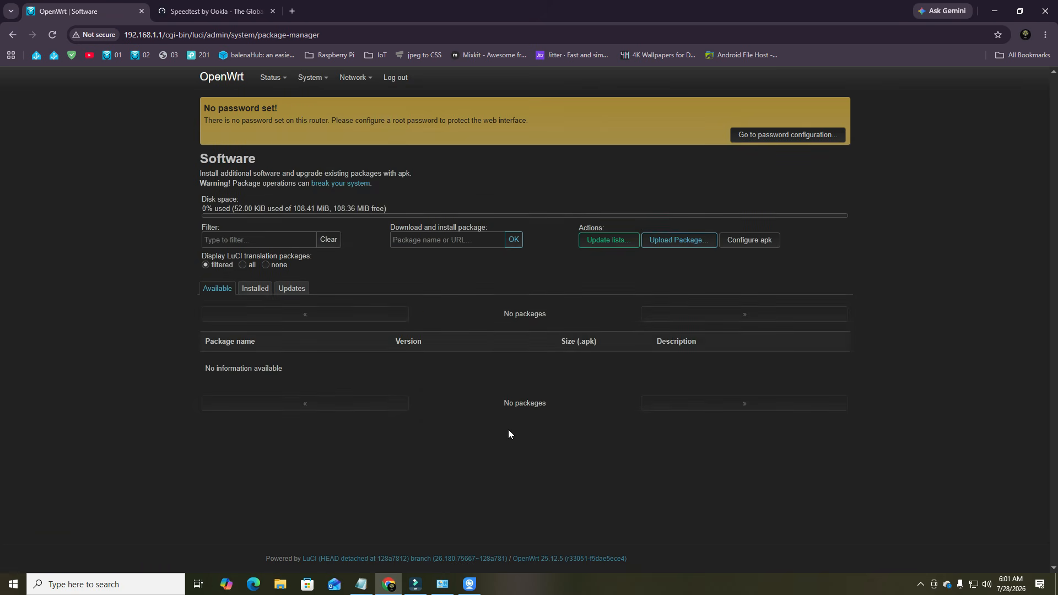
left_click(607, 242)
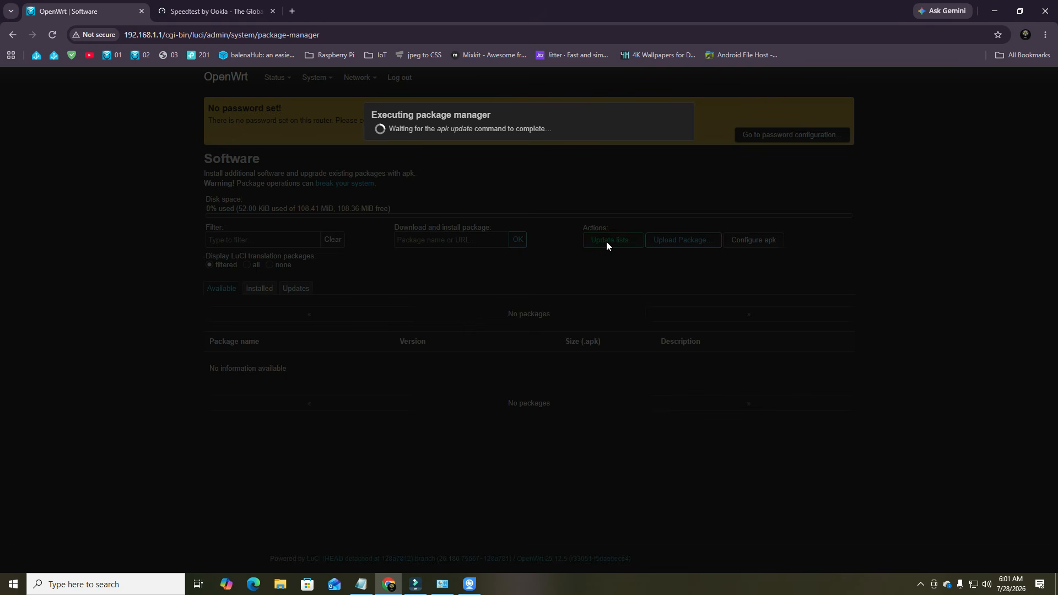
In the Notepad setup guide, review the Android and iOS tethering packages and copy the name mod-usb-net-ipheth
left_click(361, 584)
scroll(477, 383, "down", 7)
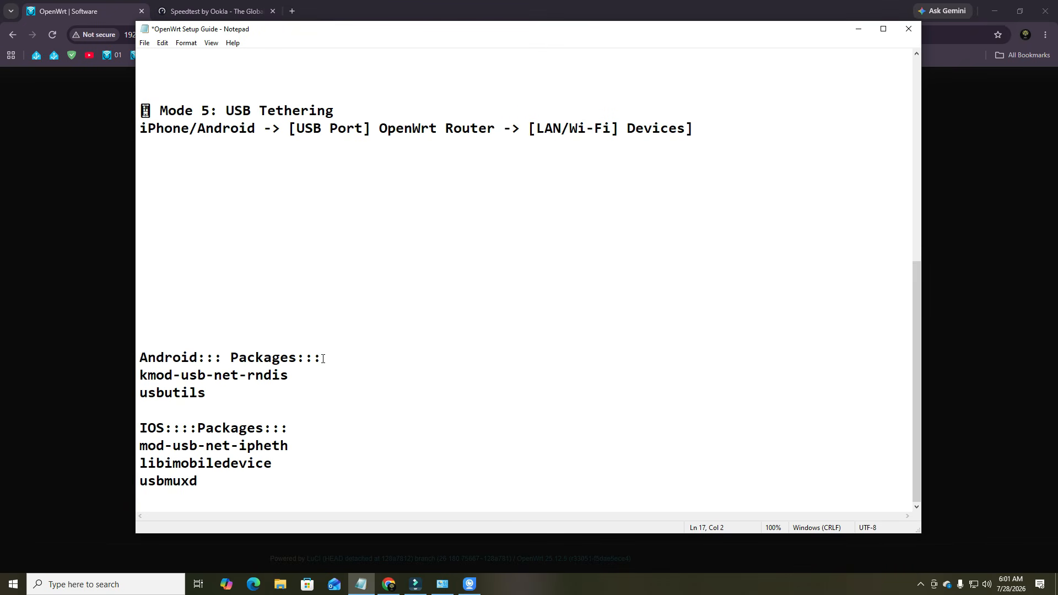
left_click_drag(212, 392, 144, 380)
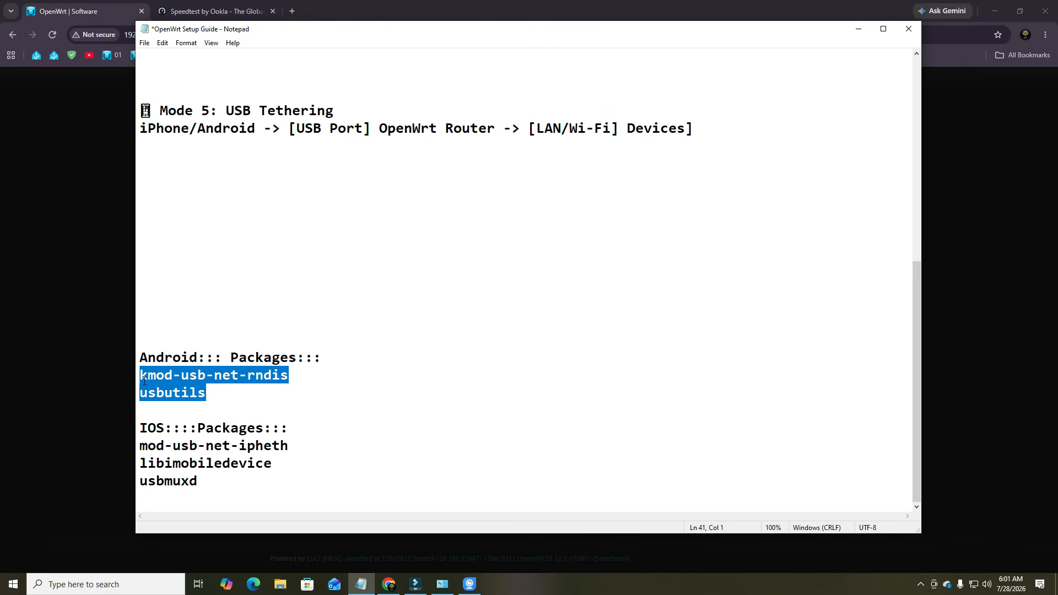
left_click_drag(203, 481, 143, 446)
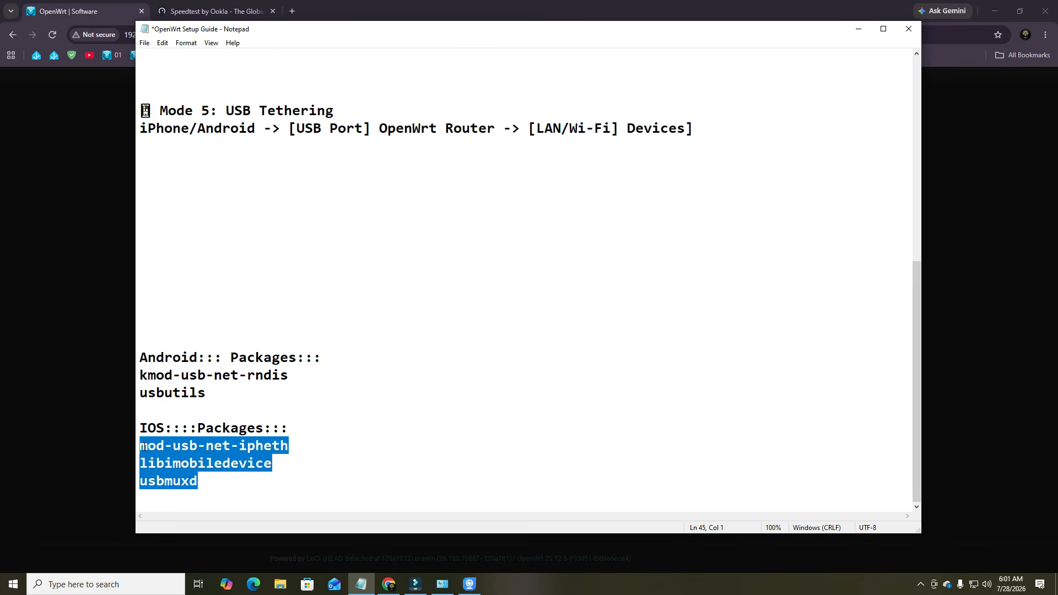
left_click(233, 461)
left_click_drag(291, 445, 140, 446)
right_click(164, 448)
left_click(179, 324)
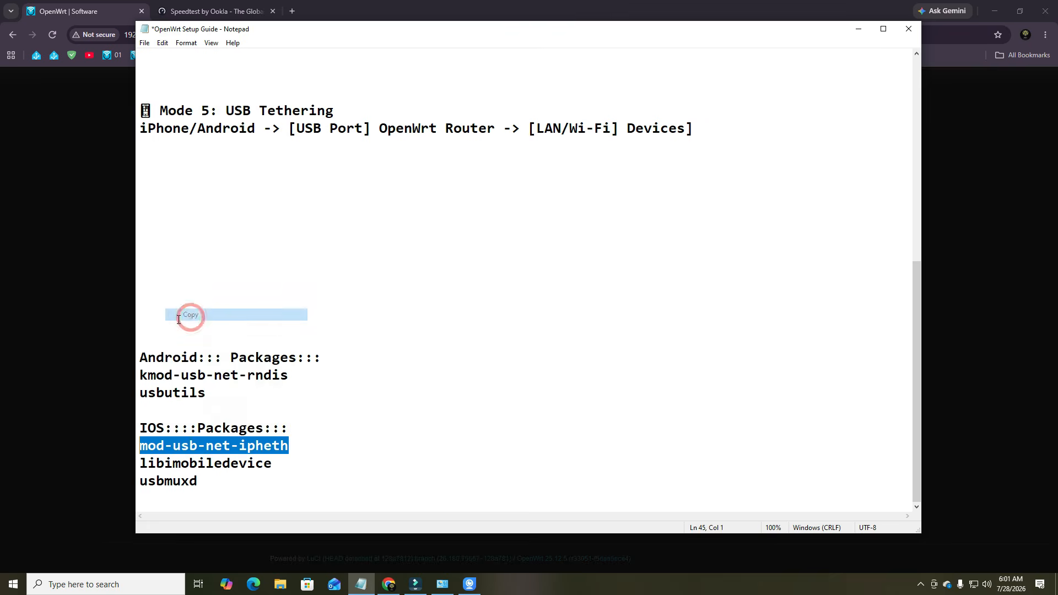
Back in Chrome, close the update output, filter packages by mod-usb-net-ipheth and install kmod-usb-net-ipheth
left_click(112, 327)
left_click_drag(377, 294, 459, 292)
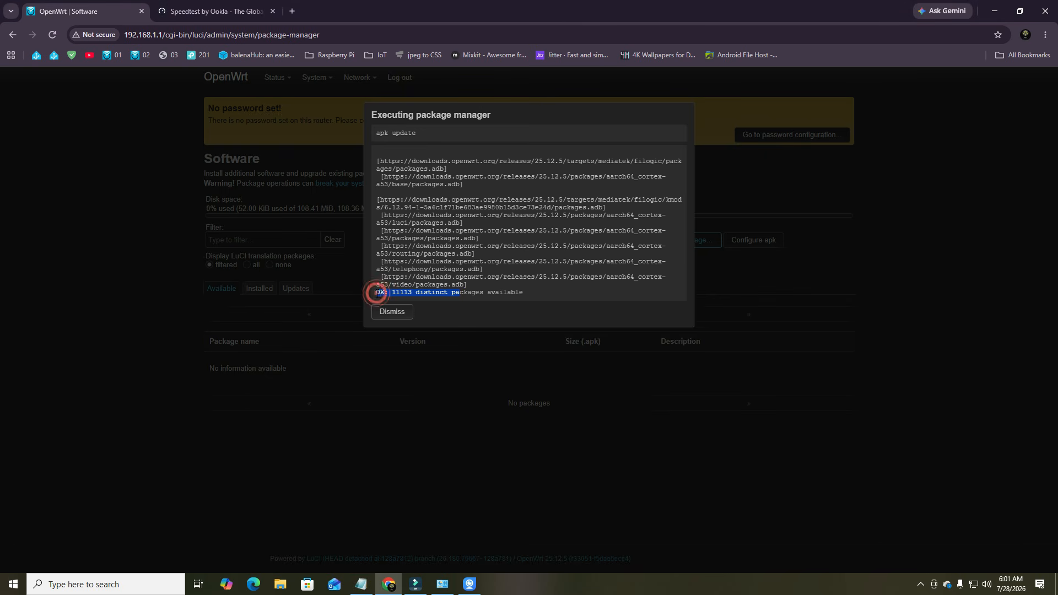
left_click(392, 312)
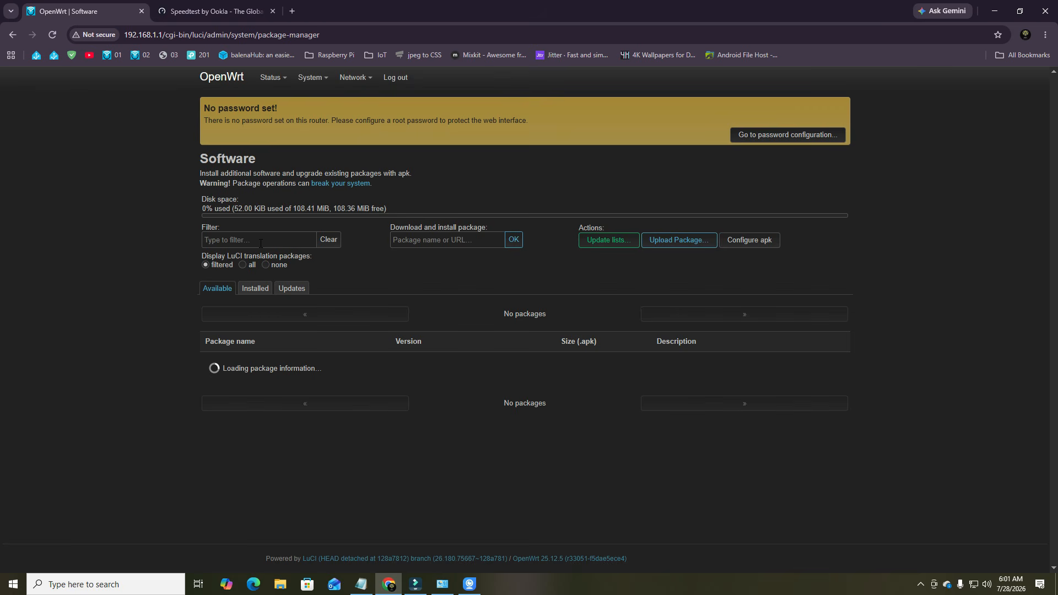
left_click(258, 241)
key("ctrl+v")
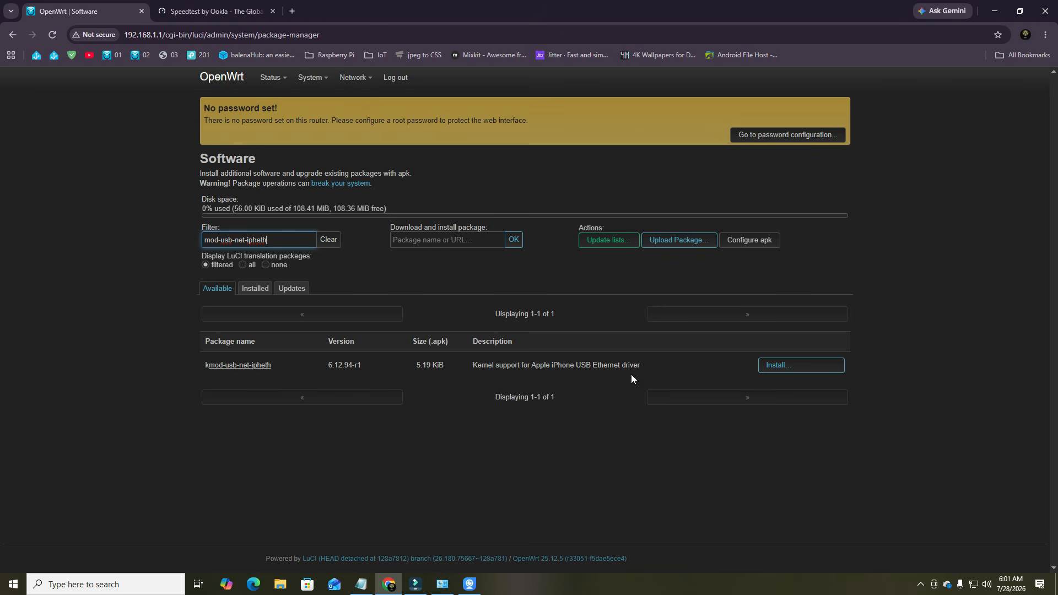
left_click_drag(471, 367, 639, 370)
left_click(797, 367)
left_click(671, 308)
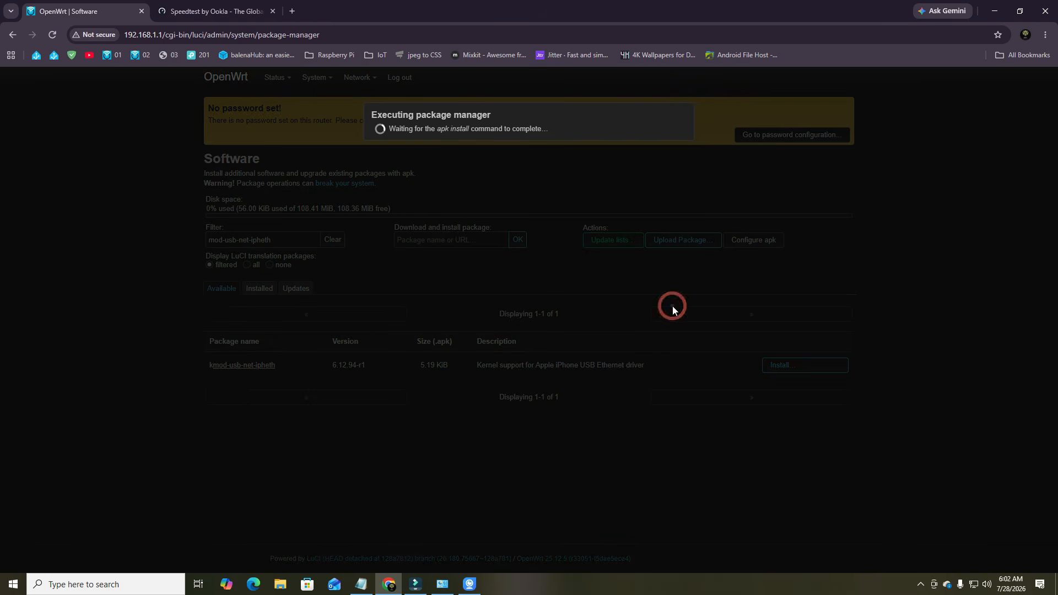
Copy the package name libimobiledevice from the iOS list in the Notepad setup guide
left_click(361, 584)
left_click_drag(277, 464, 142, 465)
right_click(205, 466)
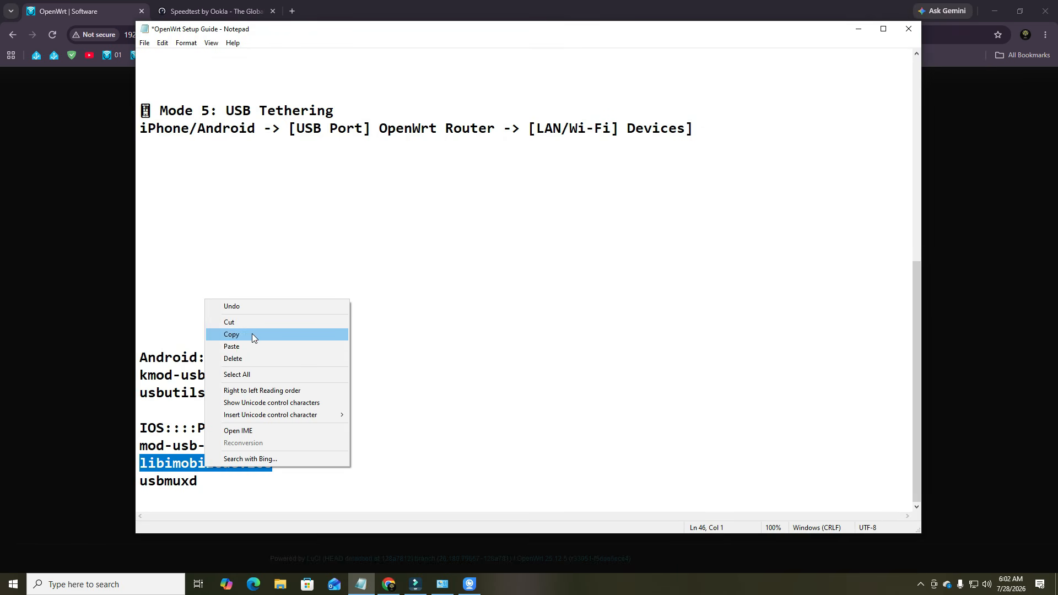
left_click(231, 334)
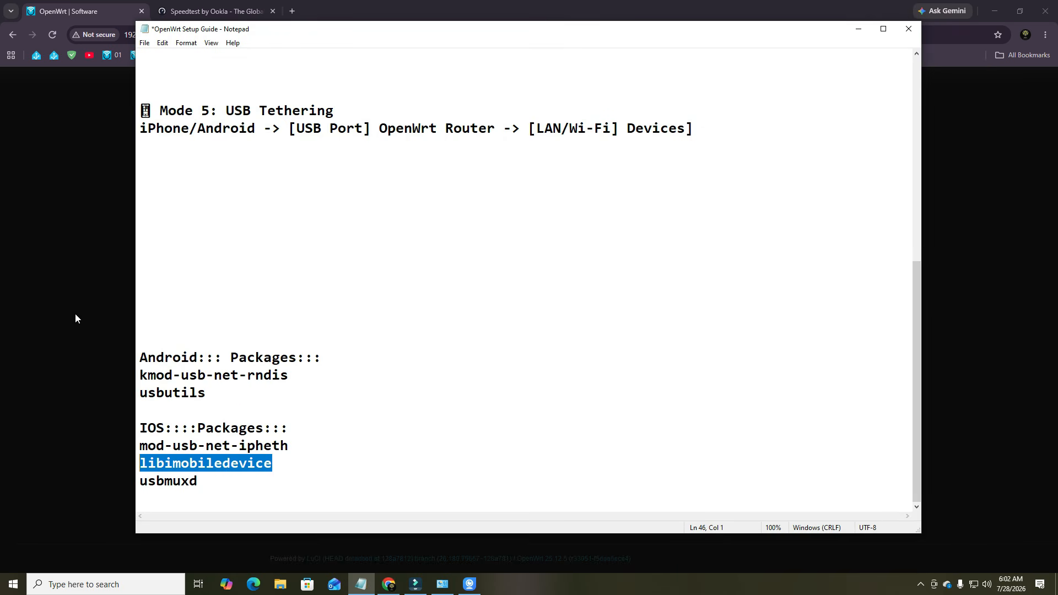
Return to Chrome, dismiss the finished installation output, filter packages by libimobiledevice and install the libimobiledevice package
left_click(111, 12)
left_click(375, 197)
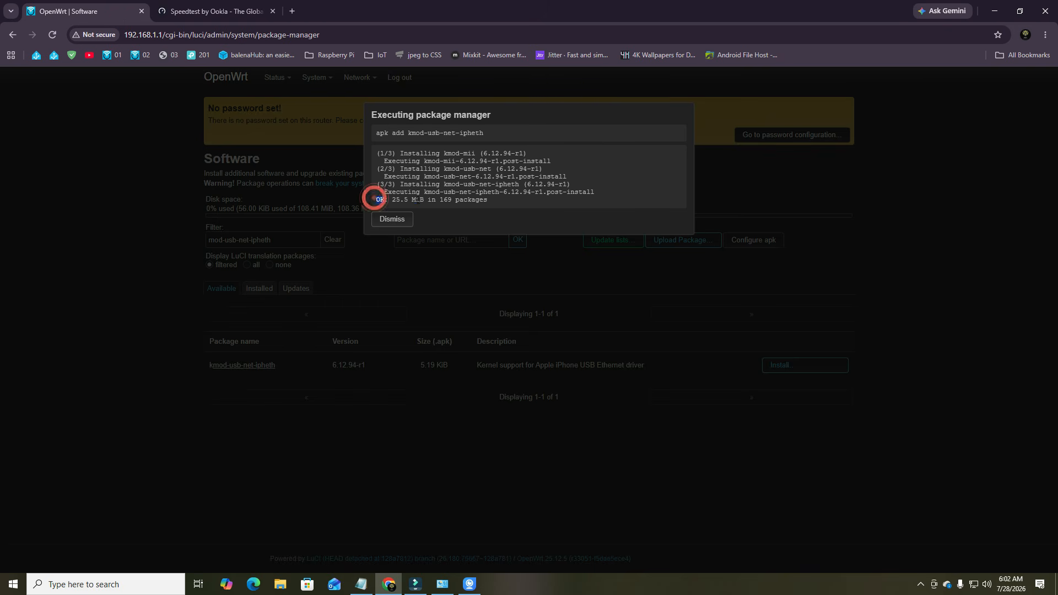
left_click(394, 221)
left_click(284, 240)
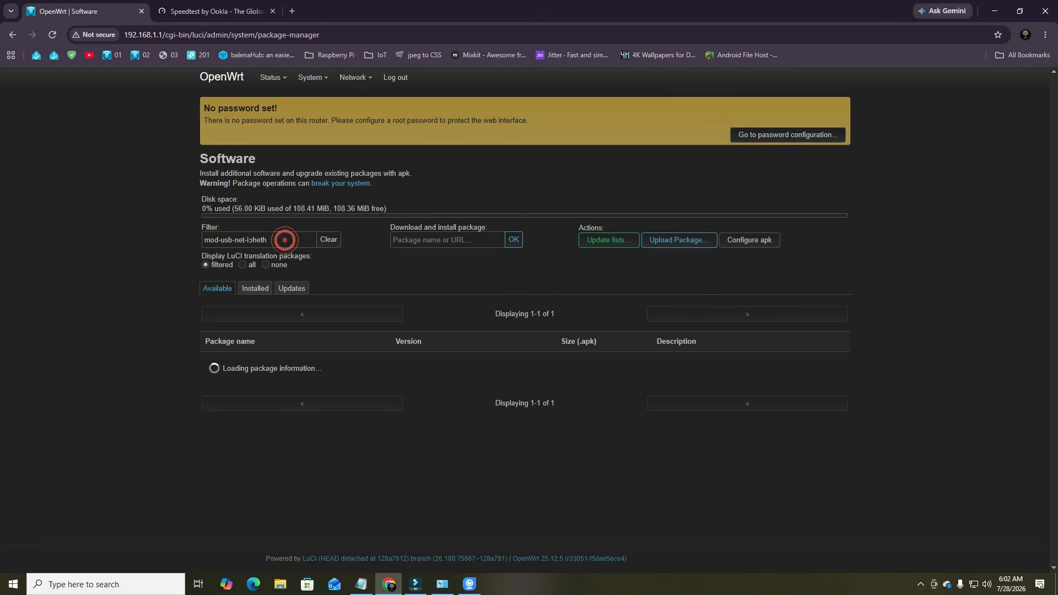
left_click_drag(284, 241, 186, 240)
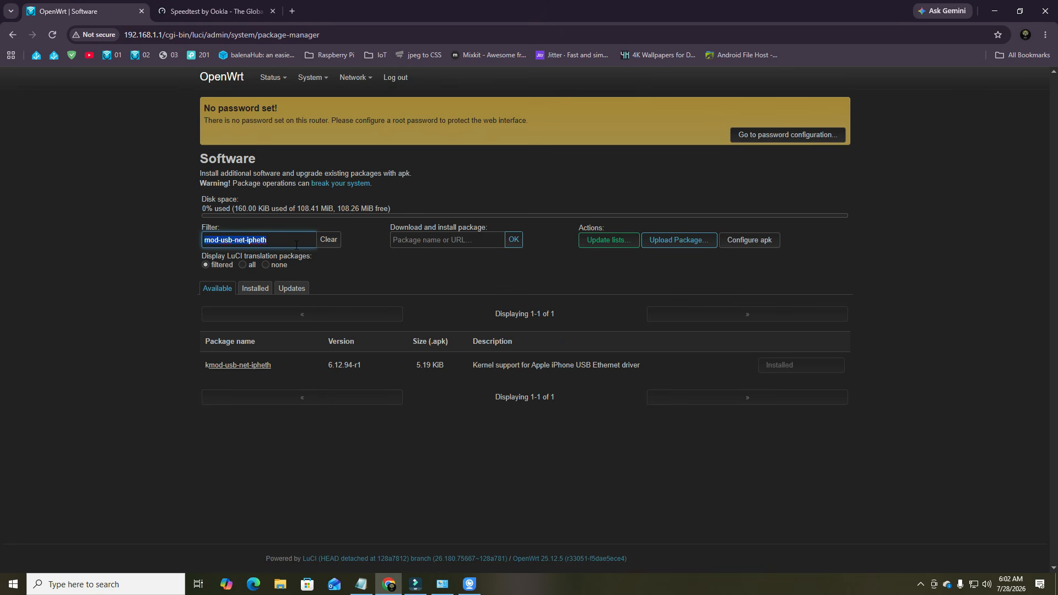
key("ctrl+v")
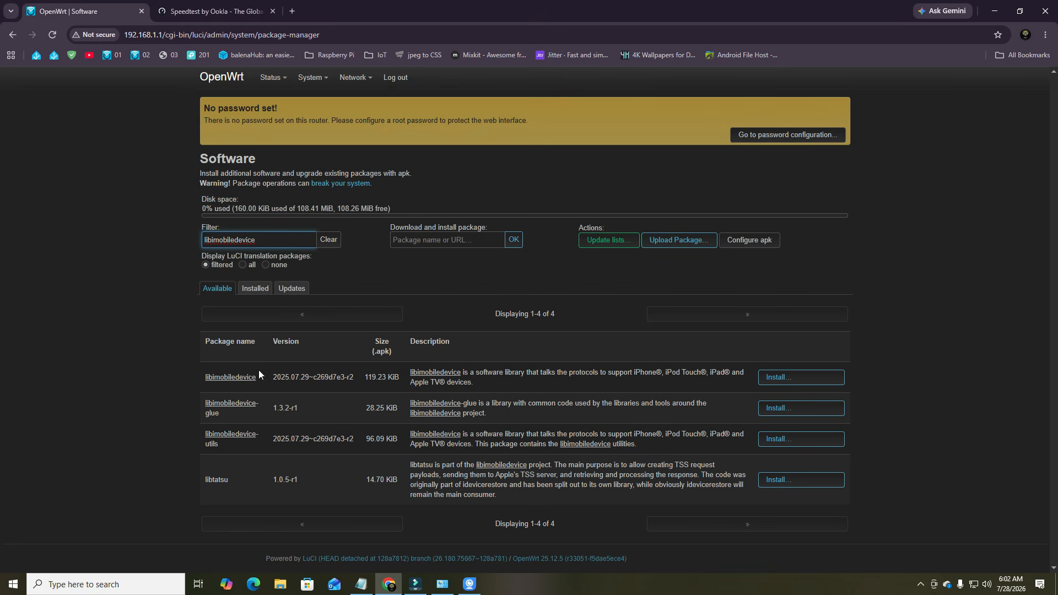
left_click(780, 377)
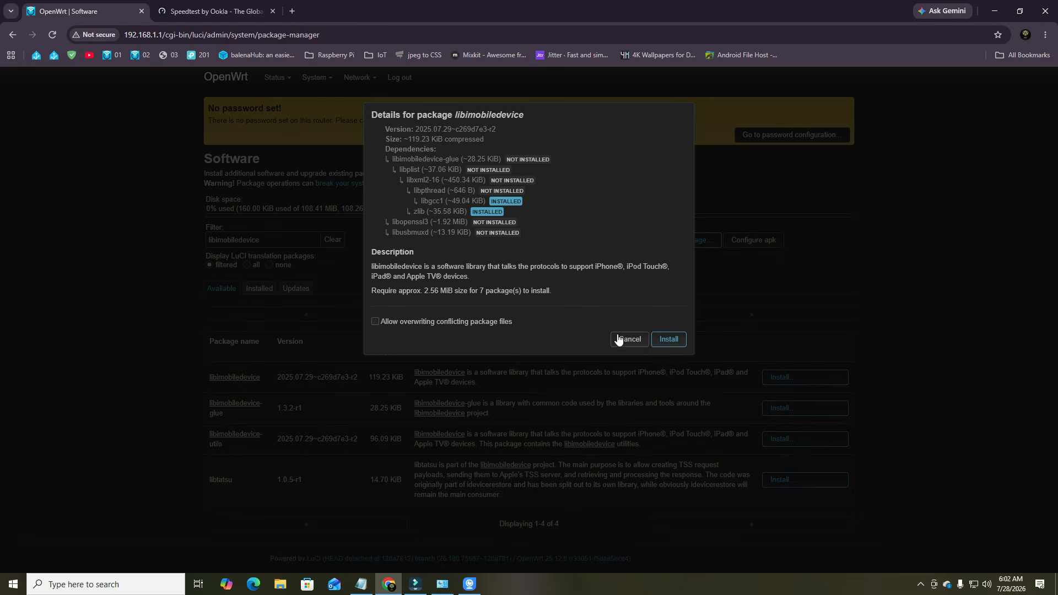
left_click(668, 340)
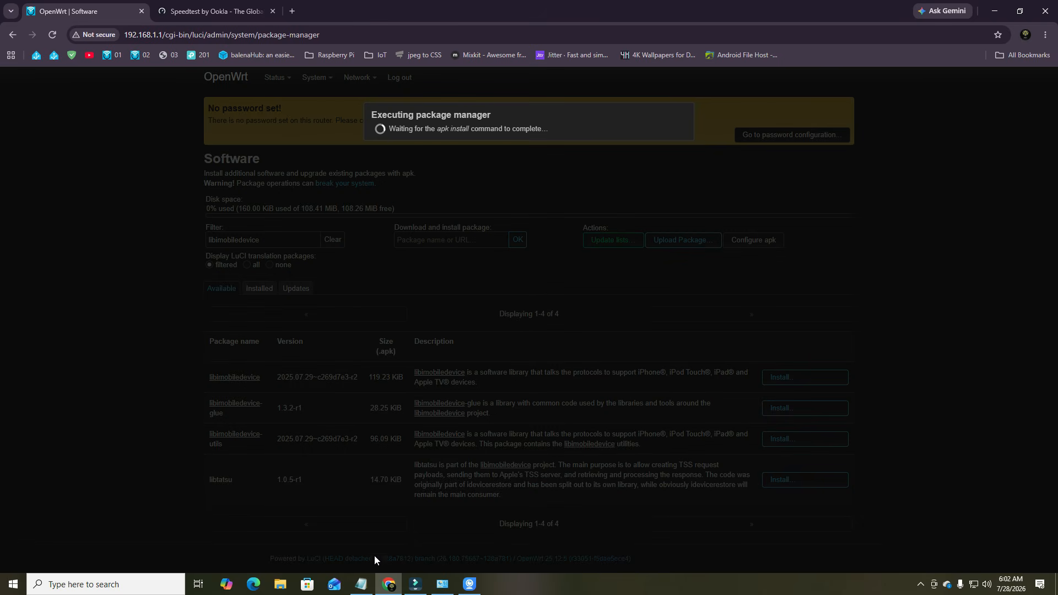
Copy the package name usbmuxd from the iOS list in the Notepad setup guide
left_click(361, 584)
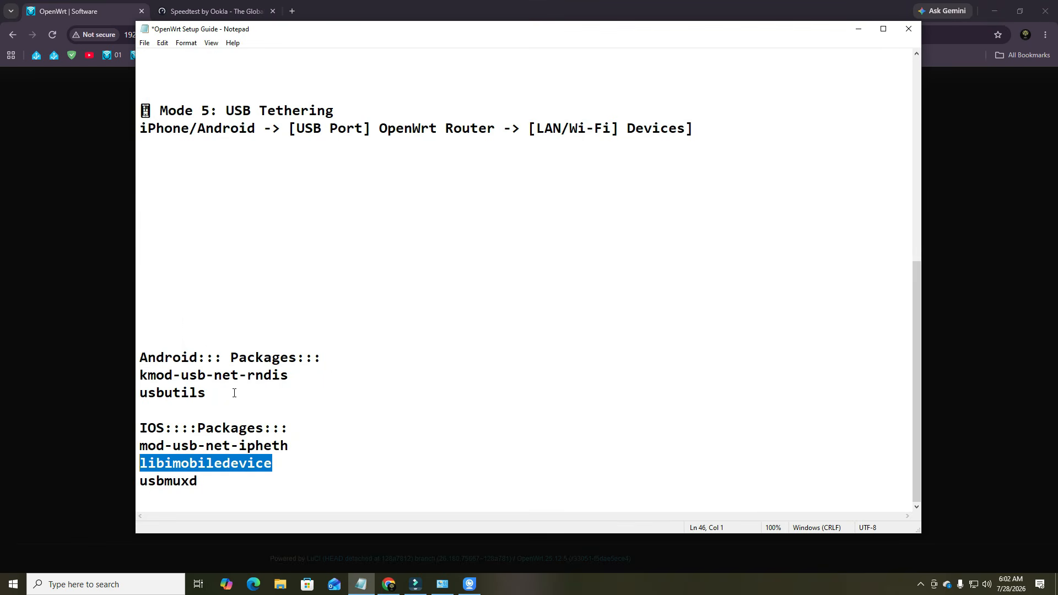
left_click_drag(198, 478, 142, 483)
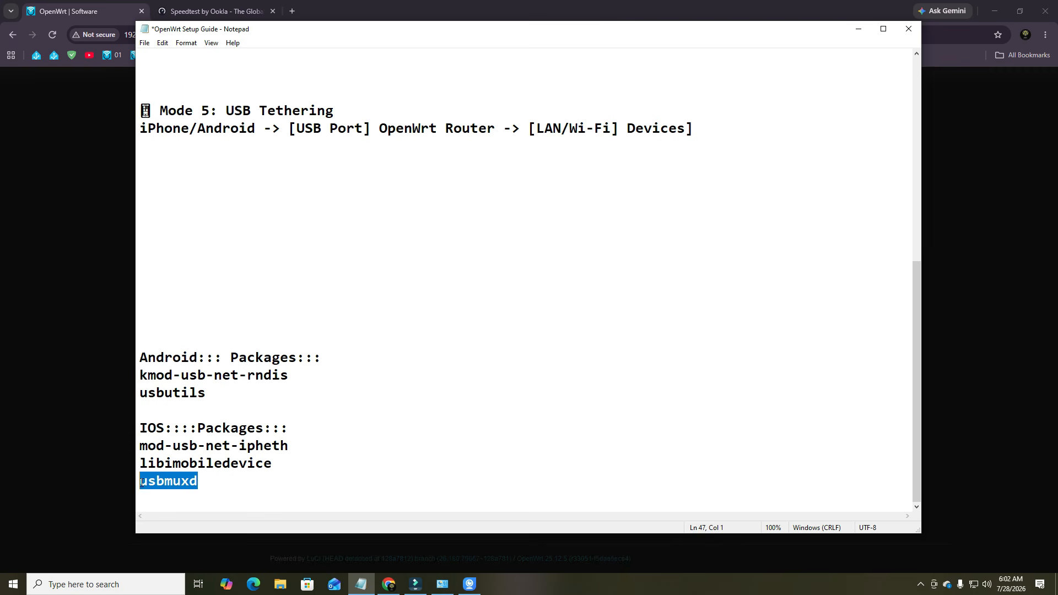
right_click(176, 483)
left_click(205, 352)
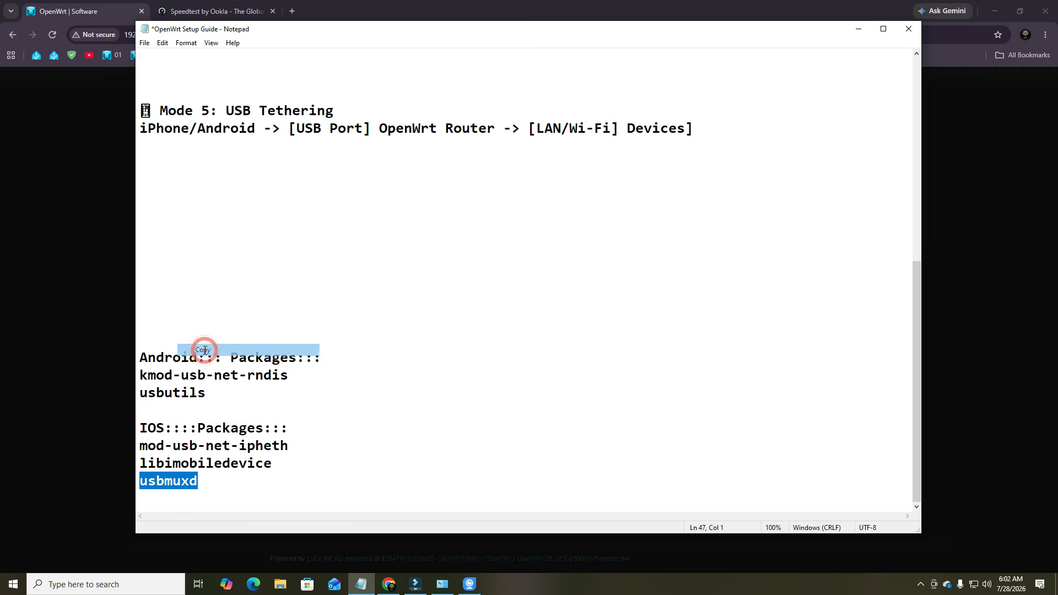
Back in Chrome, dismiss the libimobiledevice output, then filter packages by usbmuxd and install the usbmuxd package
left_click(36, 300)
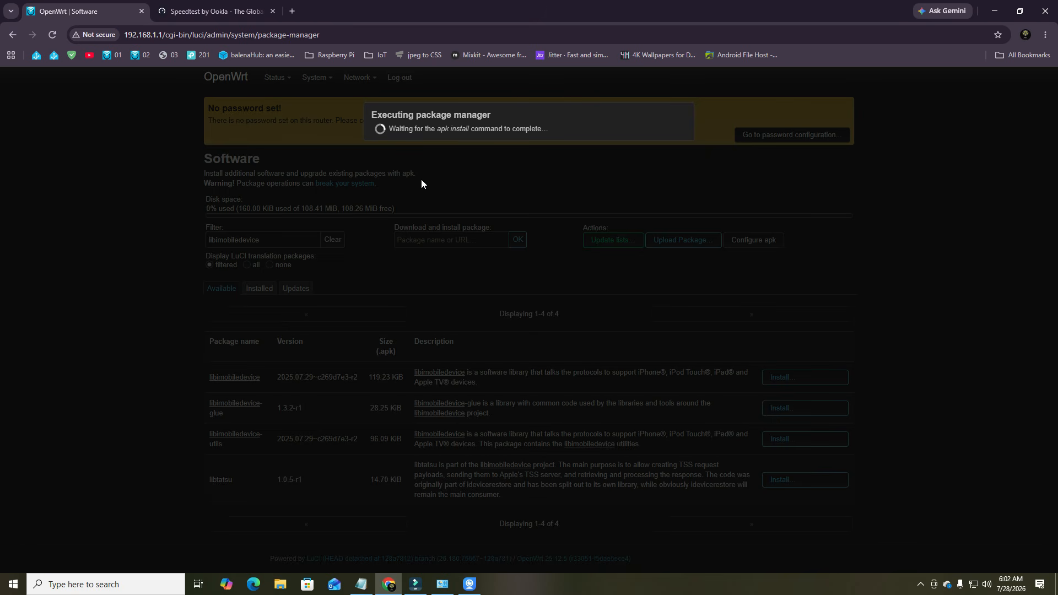
left_click(374, 264)
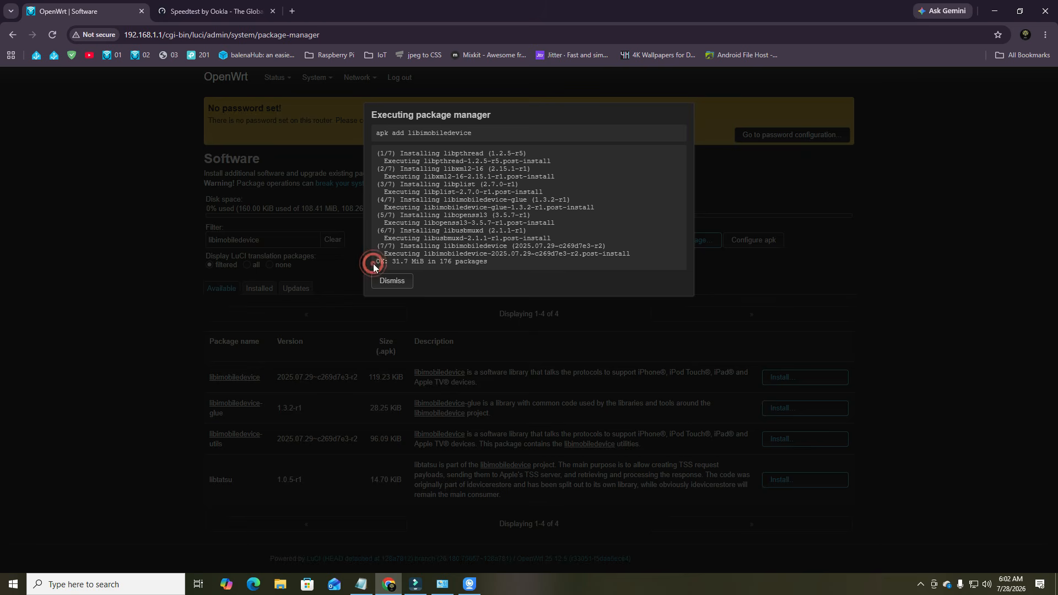
left_click(398, 282)
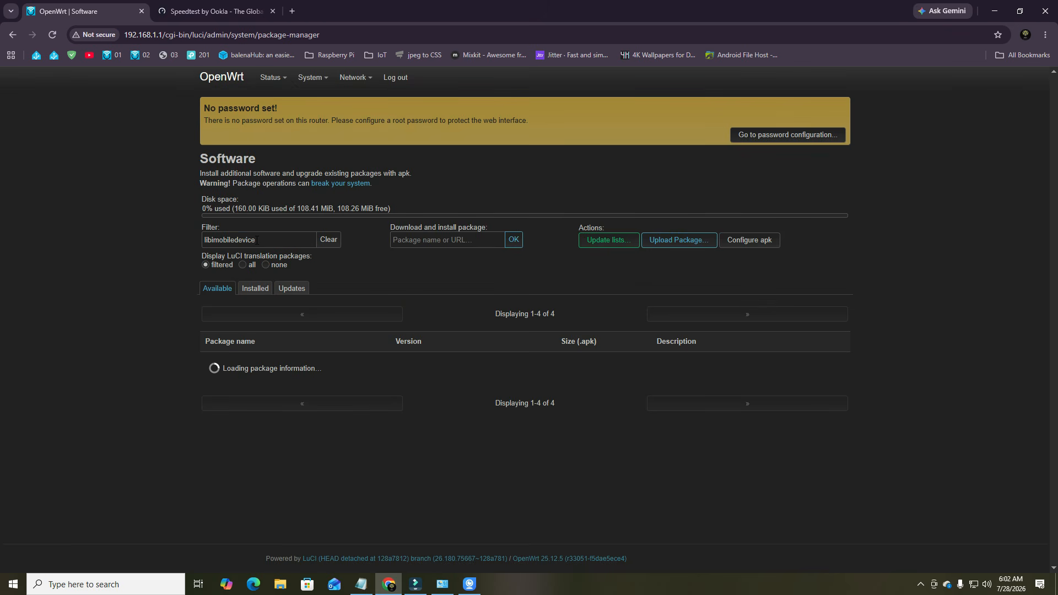
double_click(291, 240)
key("ctrl+v")
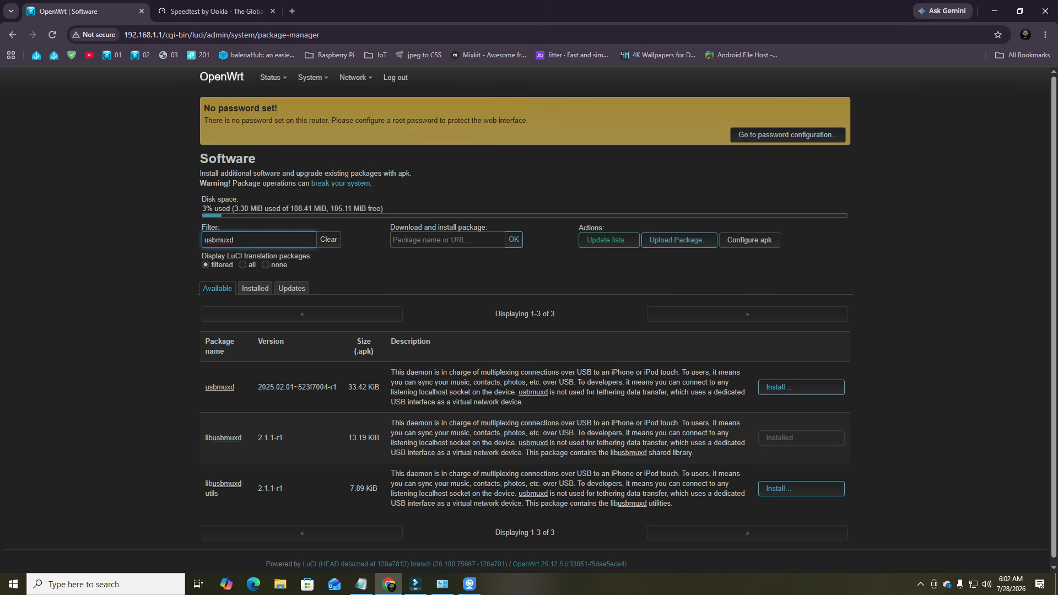
left_click(786, 389)
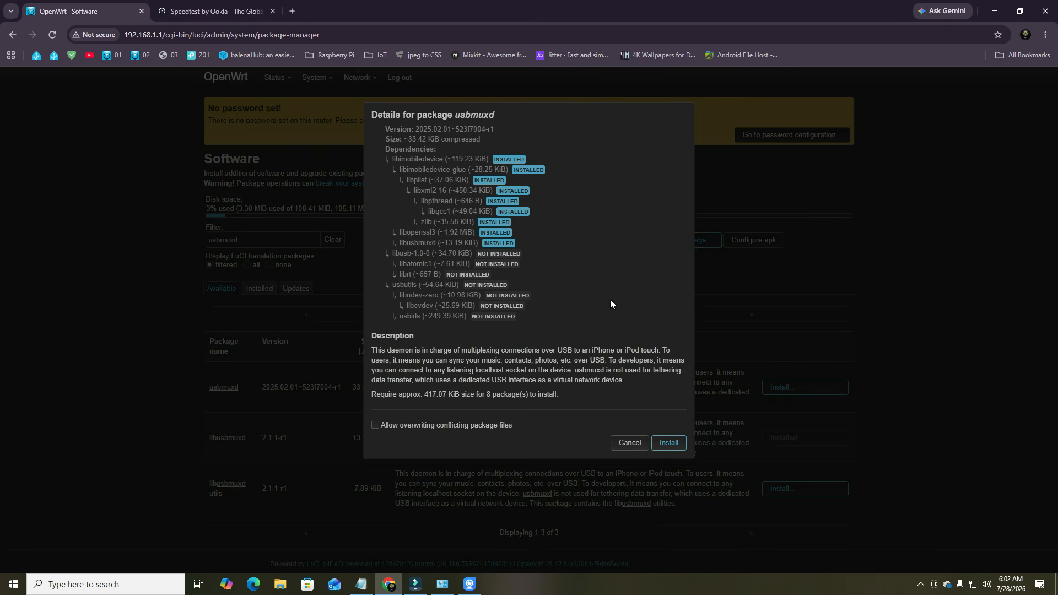
left_click(670, 444)
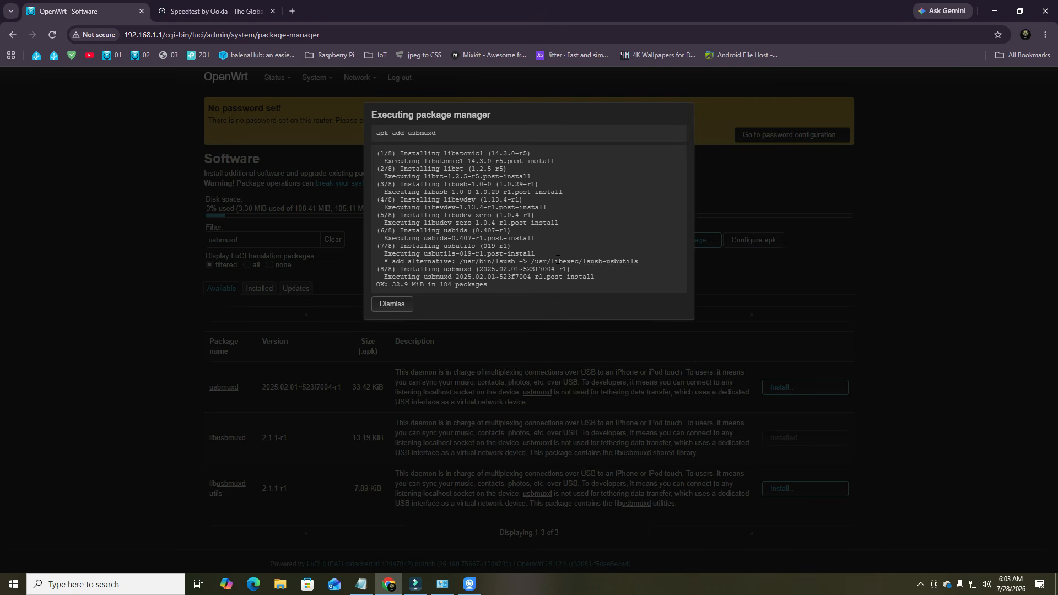
left_click(391, 305)
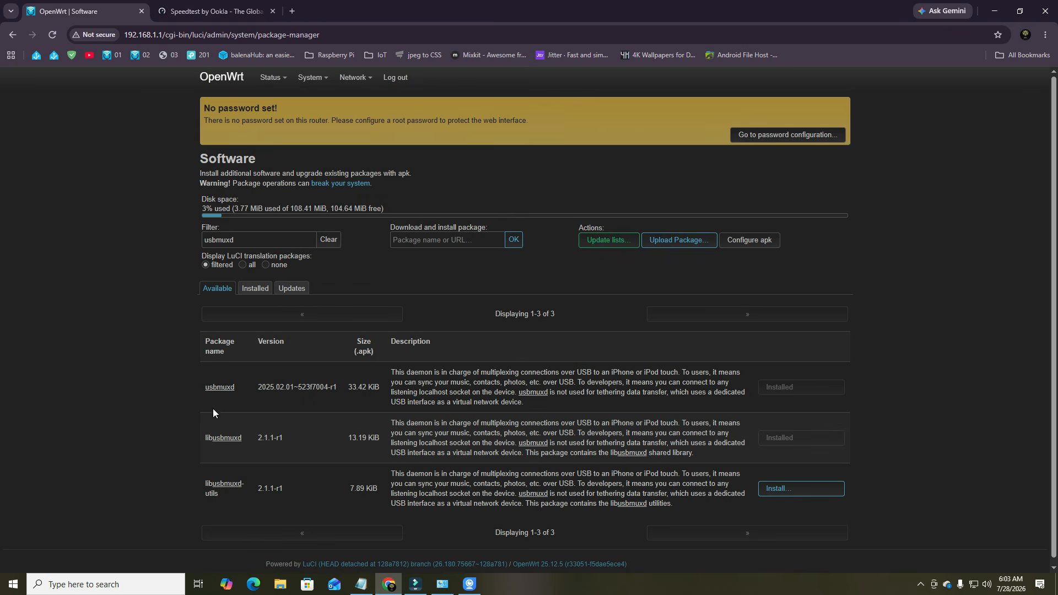
Reboot the router and log back in as root with the password left blank
mouse_move(317, 81)
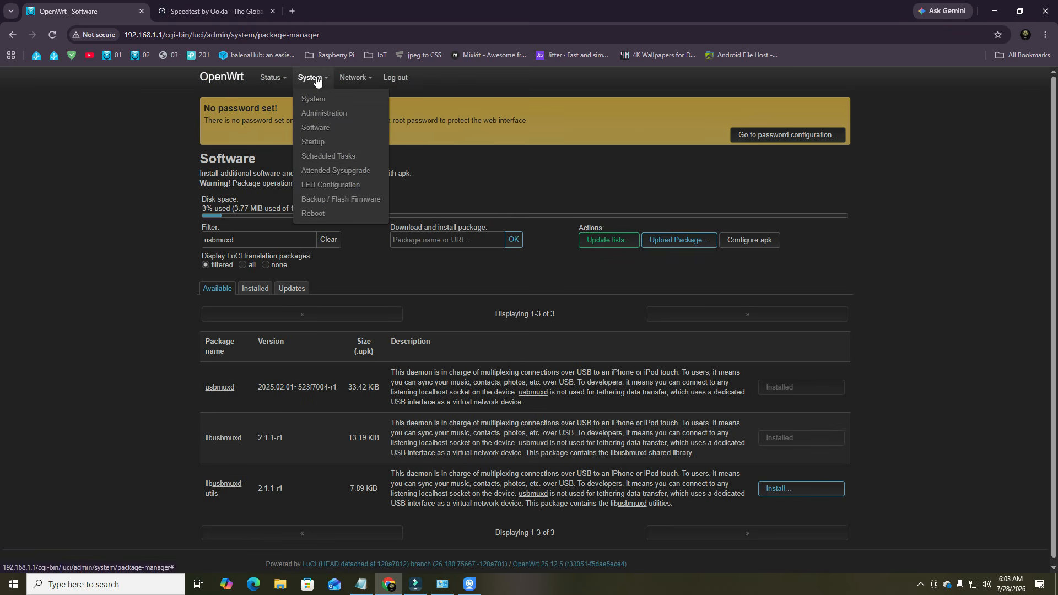
left_click(328, 215)
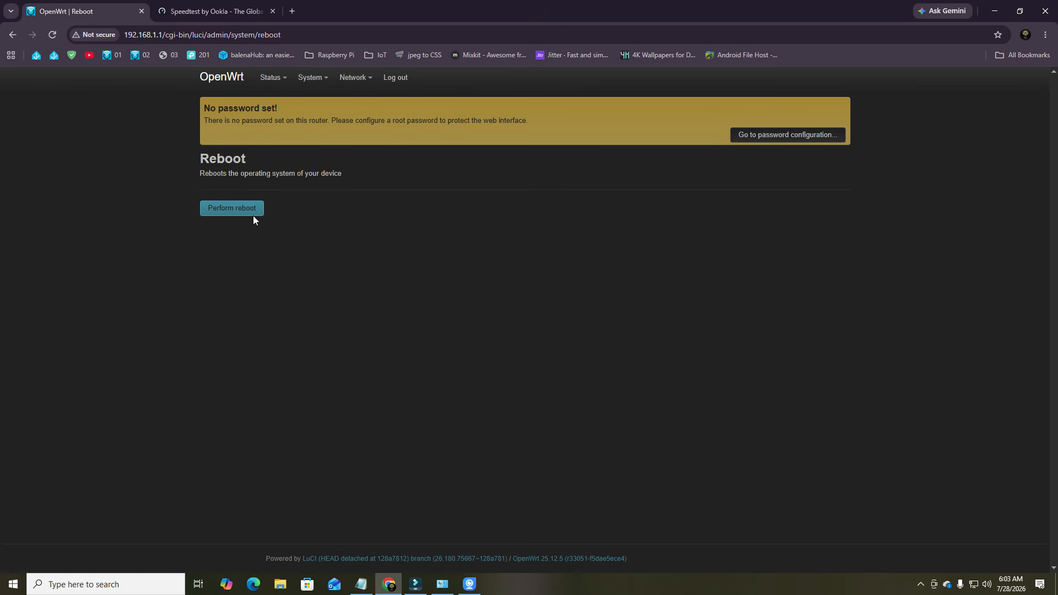
left_click(253, 214)
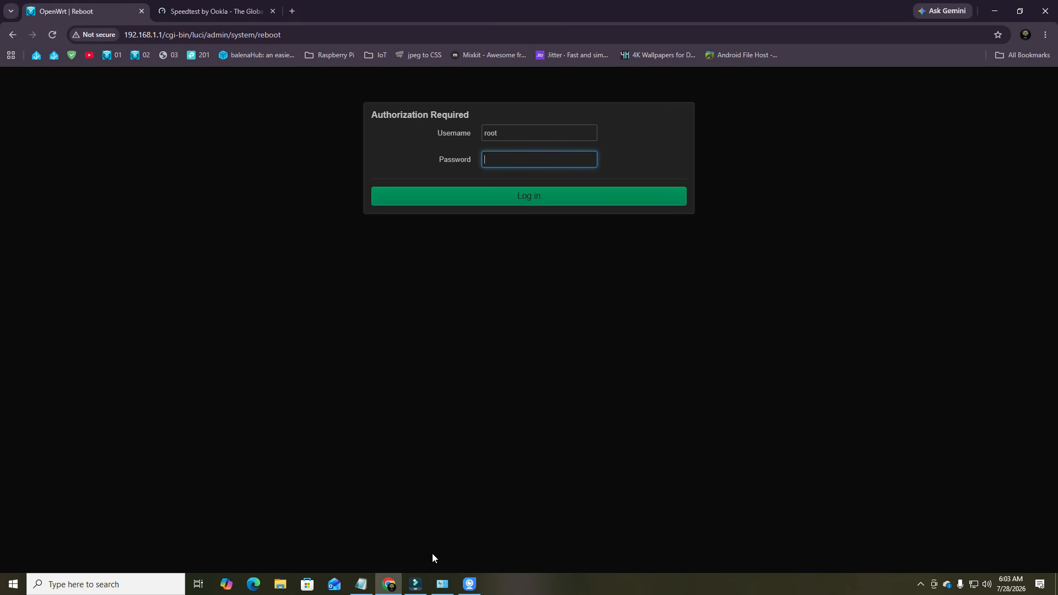
left_click(495, 199)
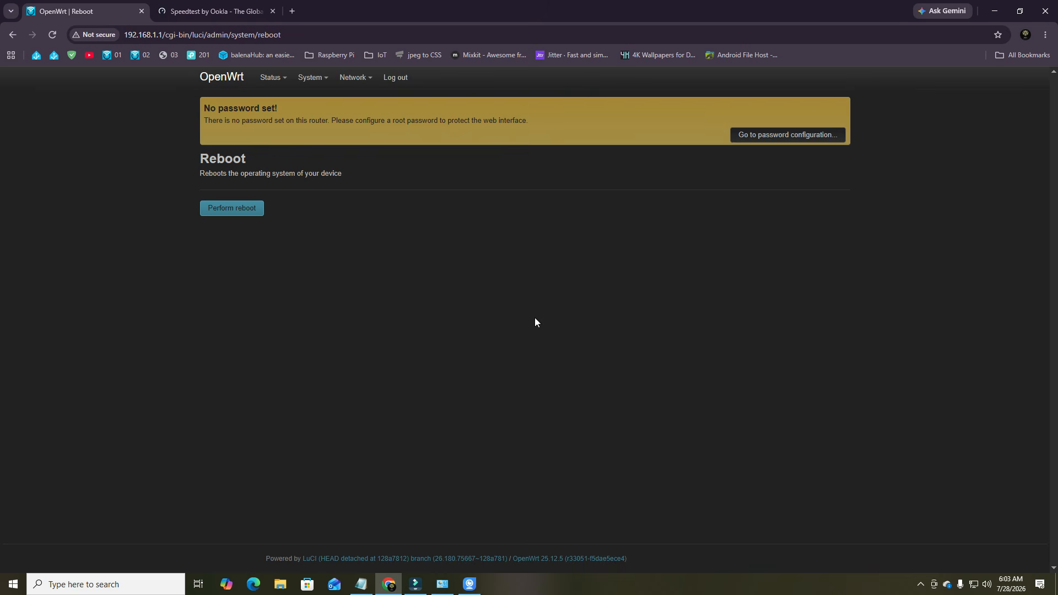
Open the router's network interfaces page and show its list of network devices
mouse_move(350, 81)
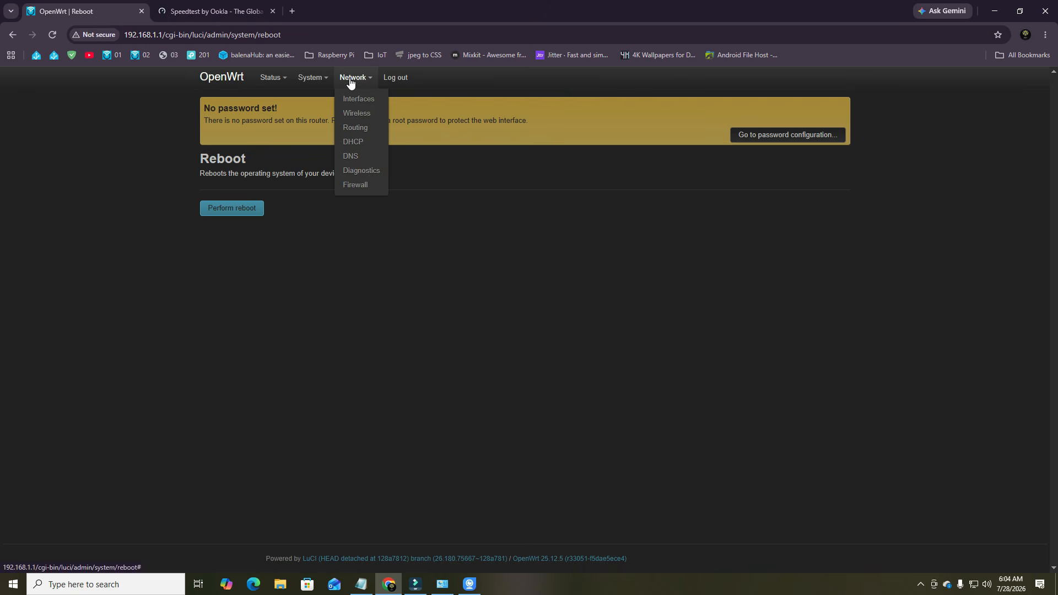
left_click(354, 99)
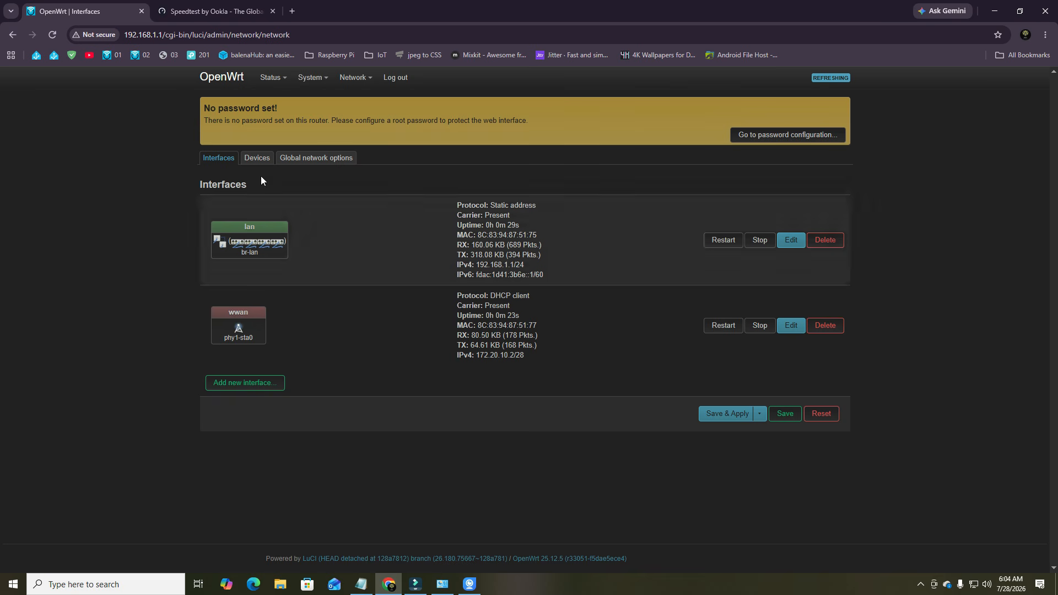
left_click(254, 161)
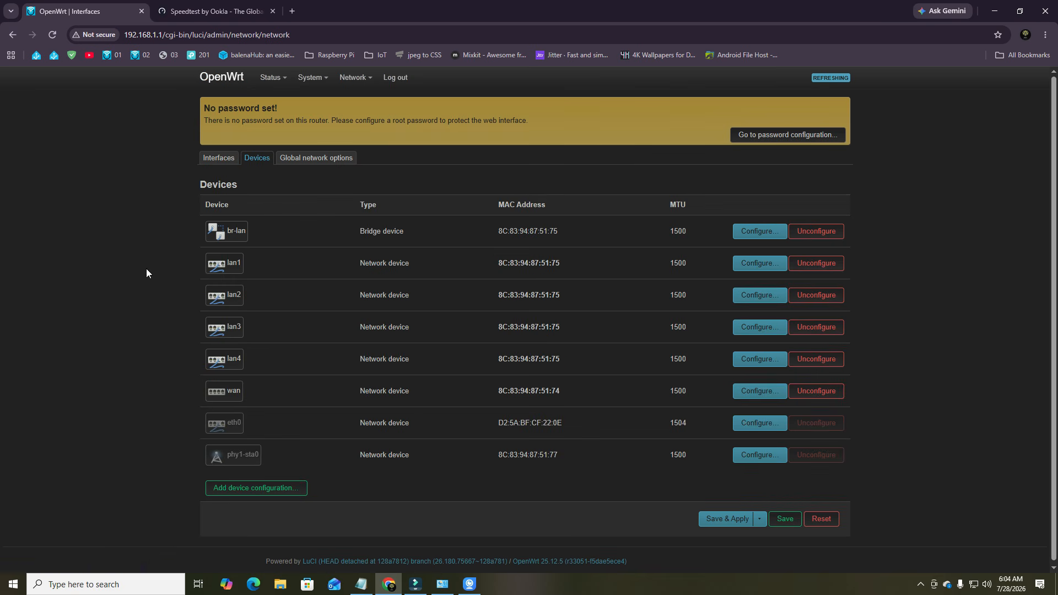
scroll(147, 280, "down", 1)
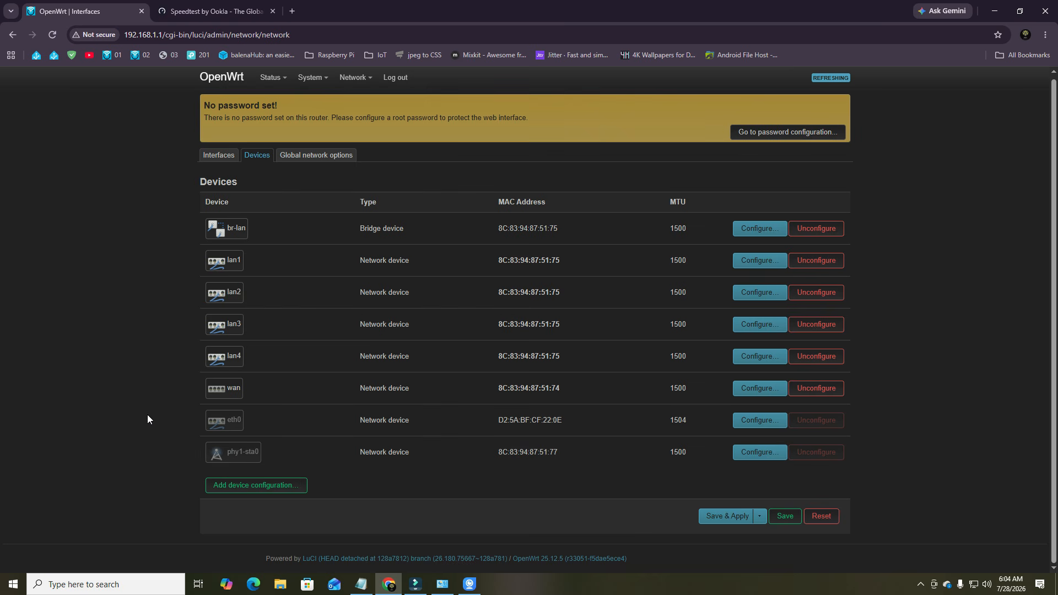
Check the phone's USB connection in iVCam, return to Chrome and reload the router's device list to look for a new Ethernet device
left_click(470, 584)
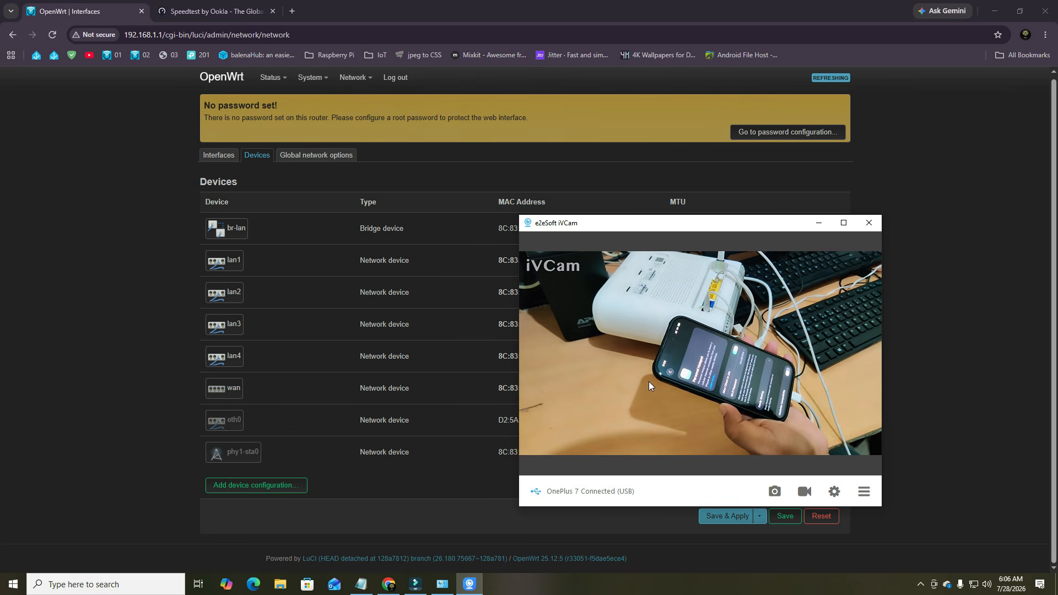
left_click(144, 401)
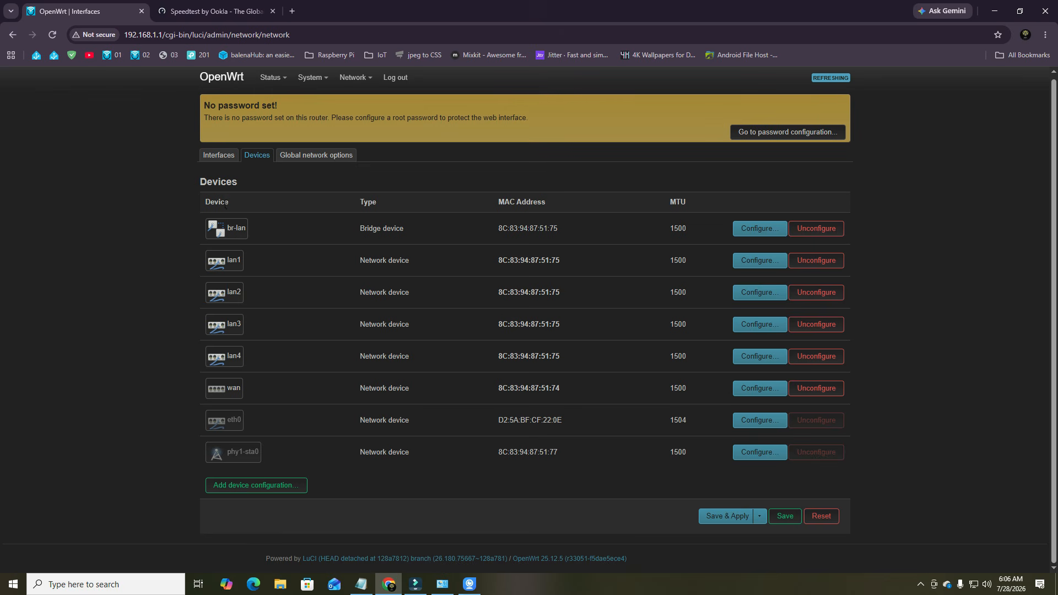
left_click(52, 35)
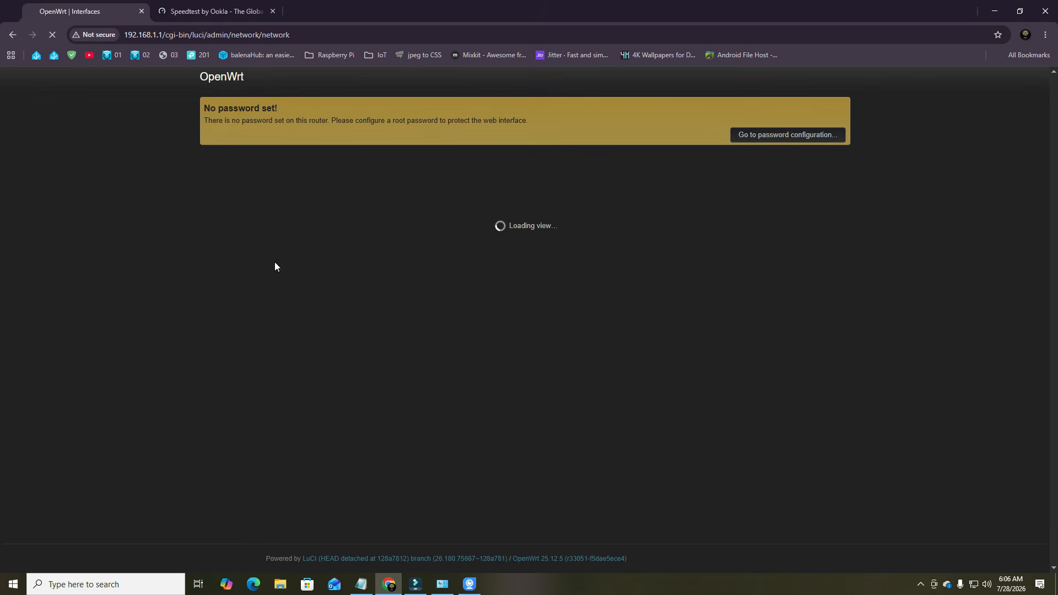
mouse_move(472, 589)
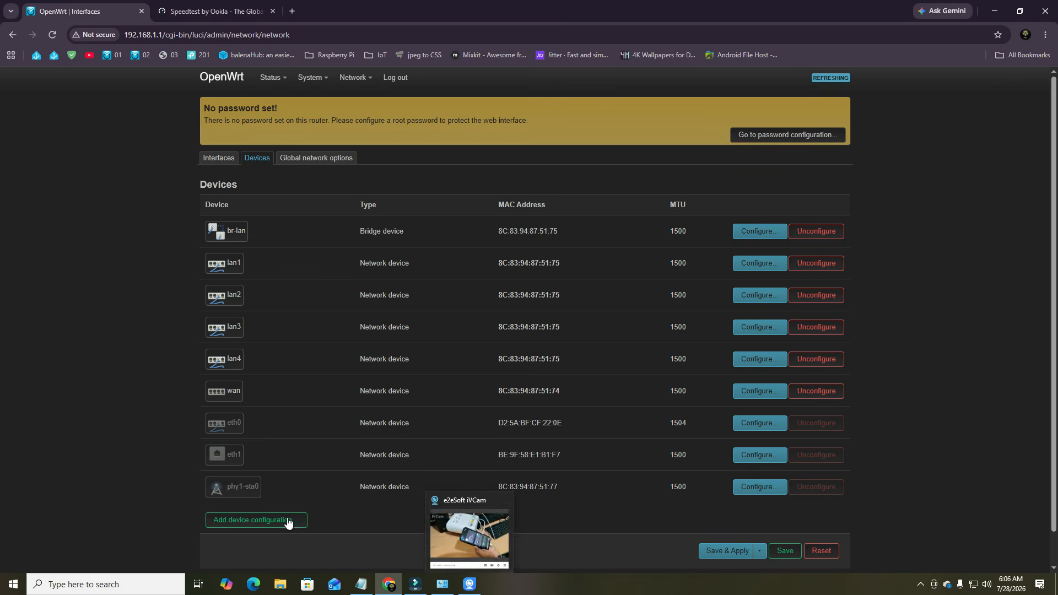
left_click(140, 463)
mouse_move(229, 459)
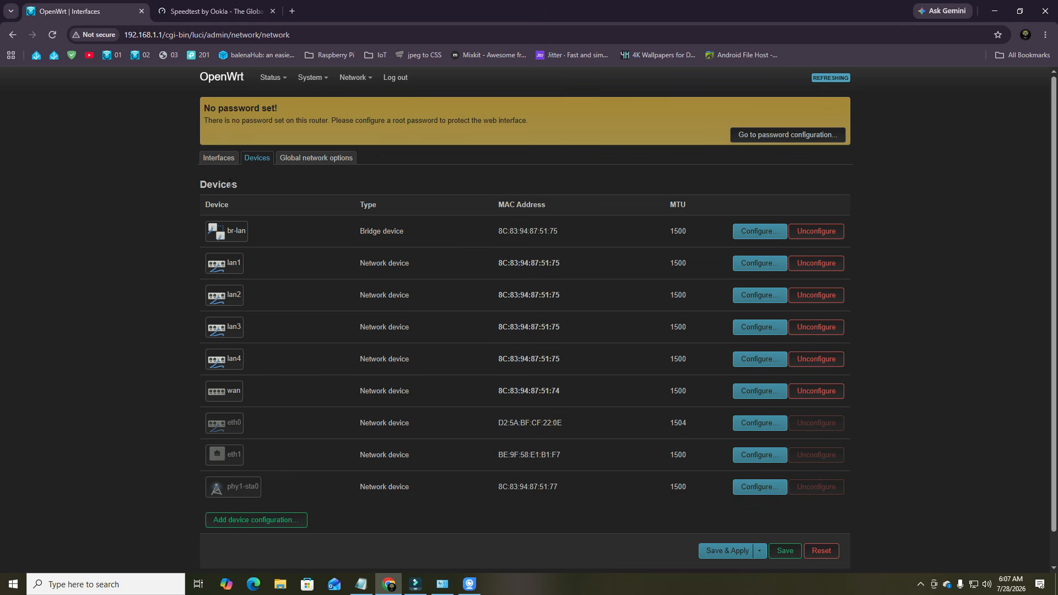
Create a new interface named ios_tether with the DHCP client protocol on Ethernet adapter eth1
left_click(221, 160)
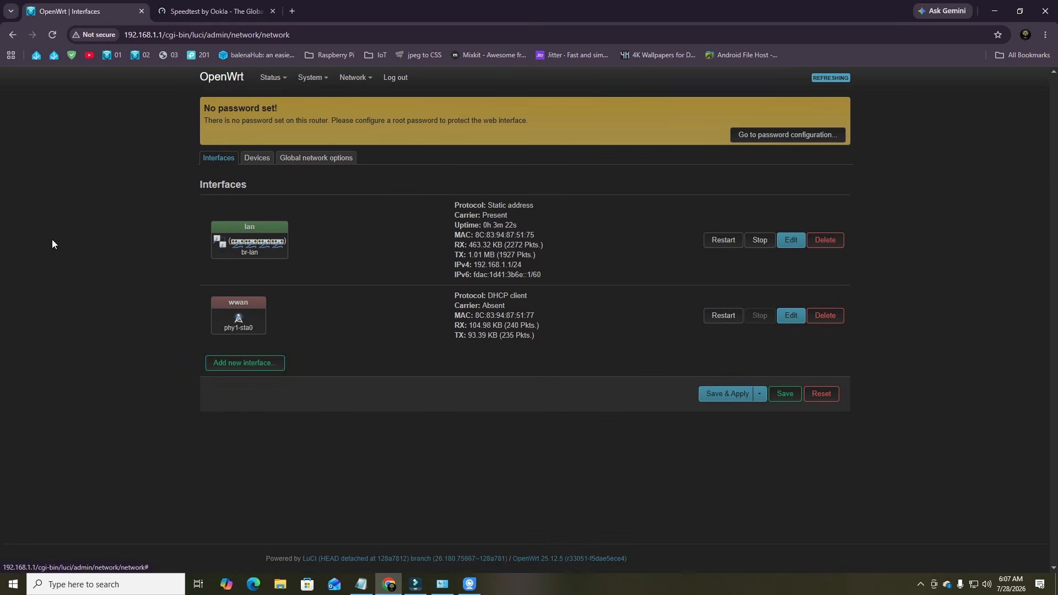
left_click(233, 369)
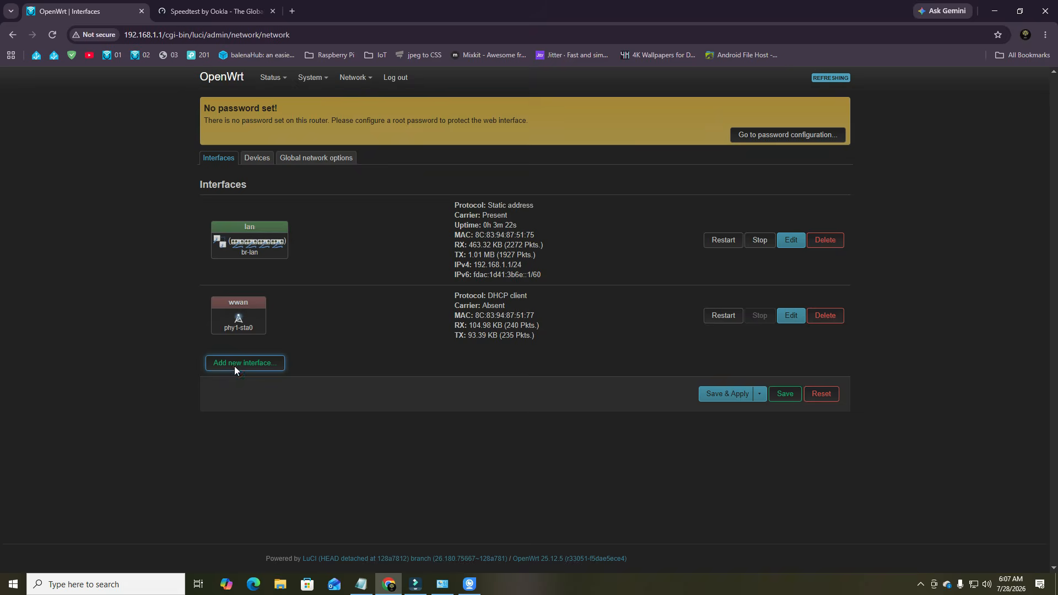
left_click(448, 133)
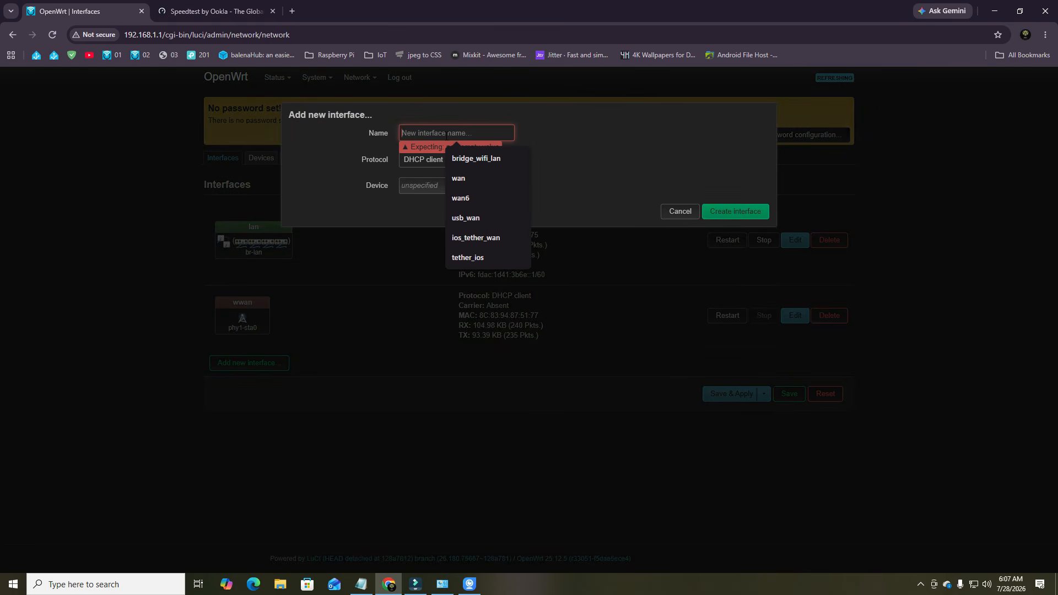
type("ios_tether_wan")
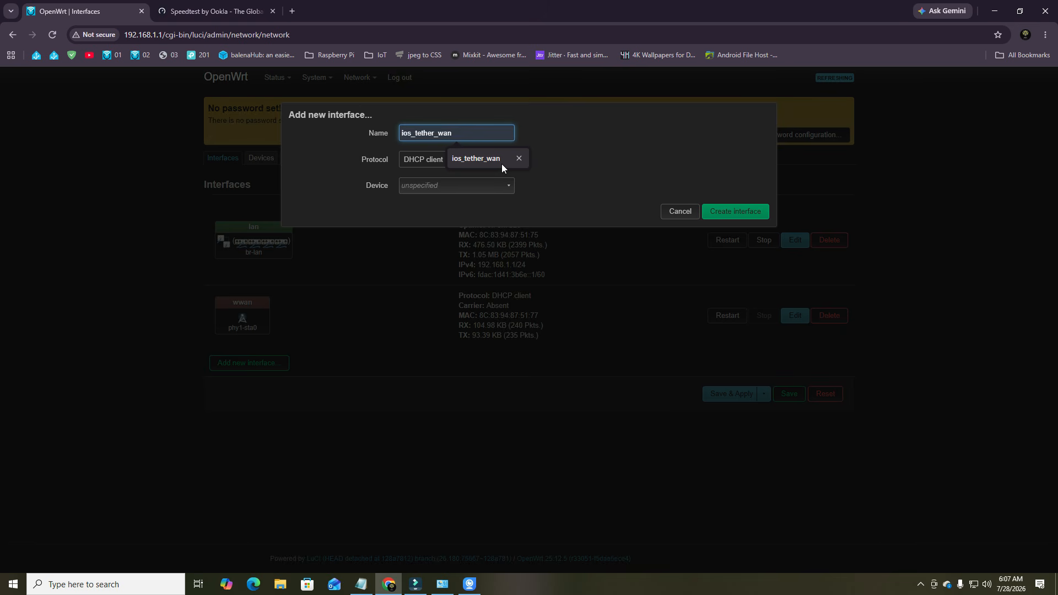
left_click(578, 149)
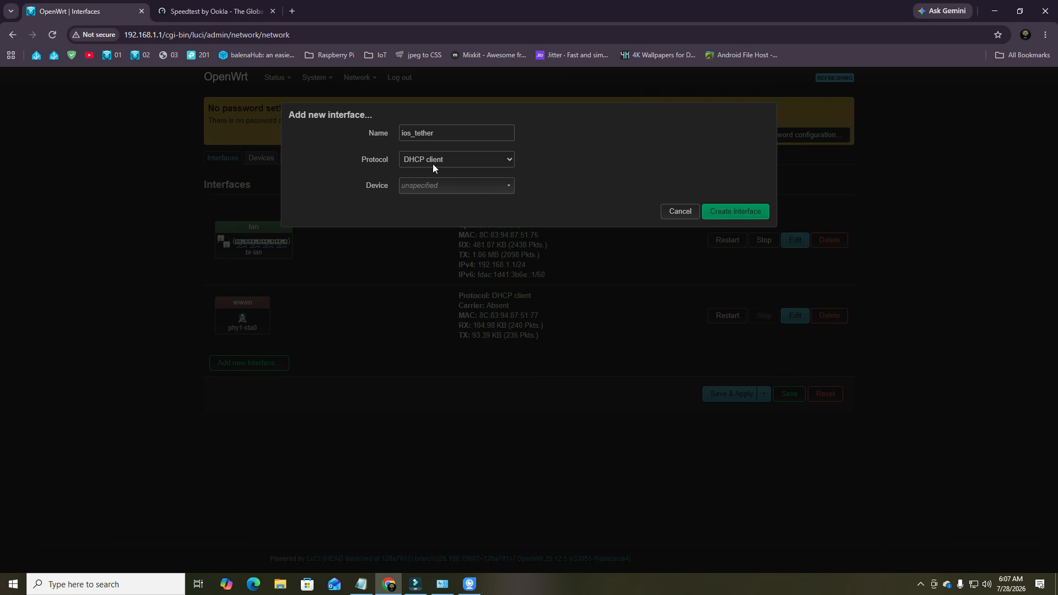
left_click(425, 187)
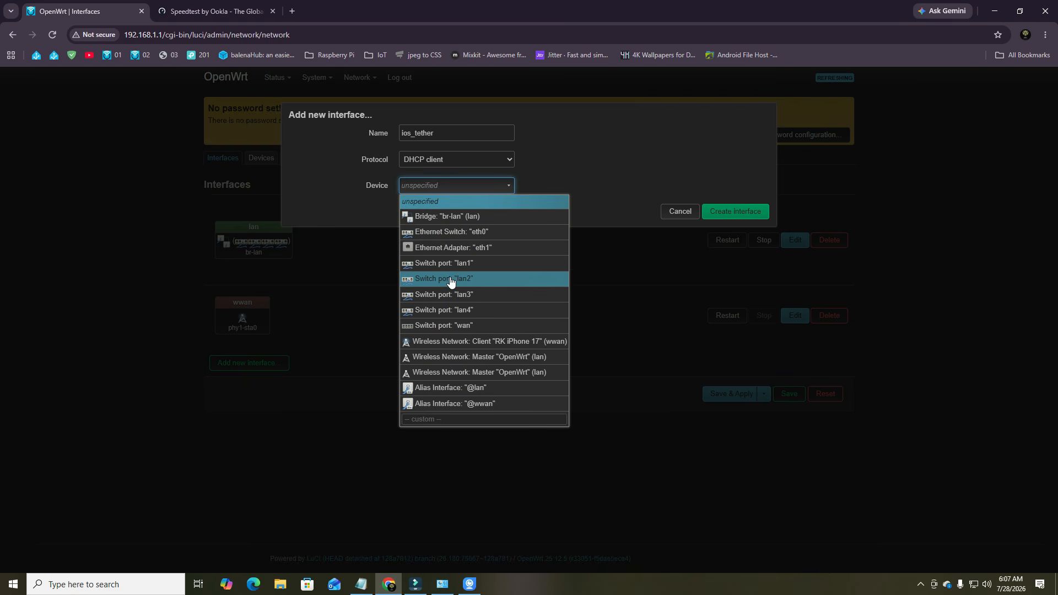
left_click(457, 248)
left_click(738, 212)
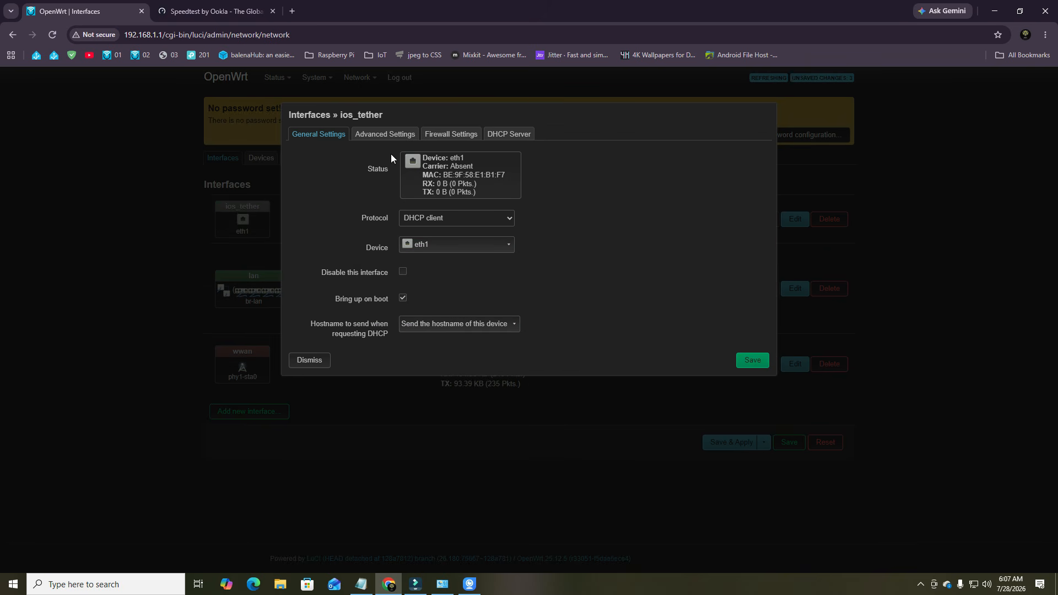
Assign the ios_tether interface to the wan firewall zone and save its settings
left_click(392, 138)
left_click(449, 137)
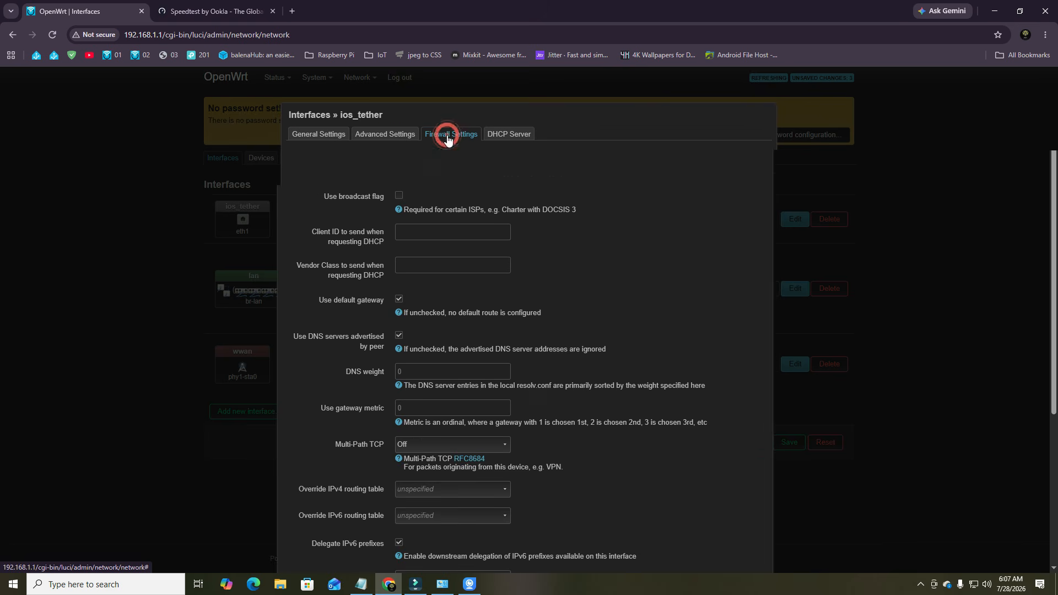
left_click(450, 160)
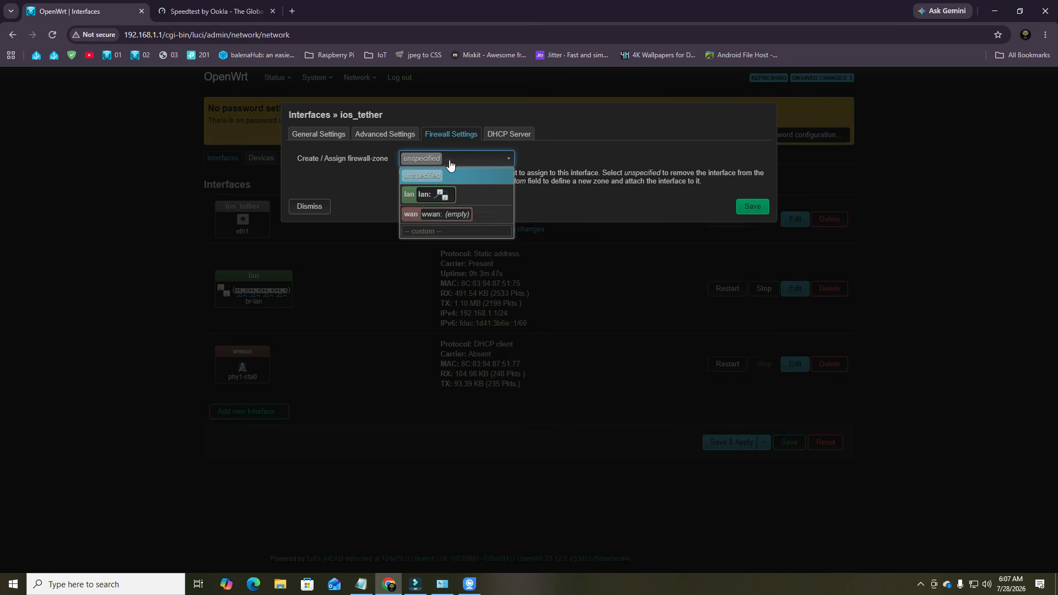
left_click(421, 215)
left_click(751, 206)
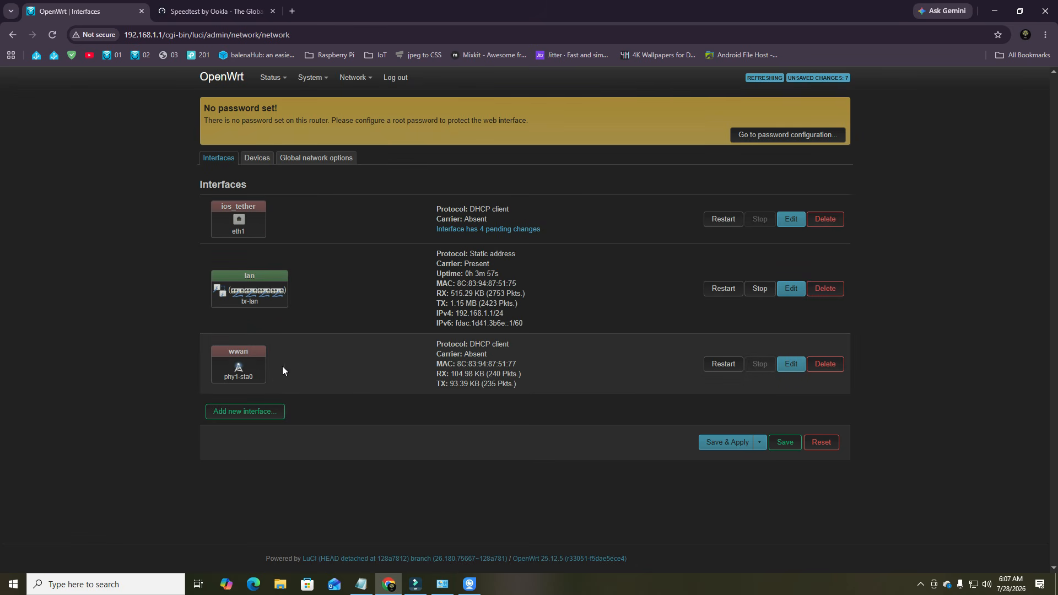
Delete the wwan interface and apply all pending network changes
left_click_drag(254, 356, 232, 354)
left_click(826, 365)
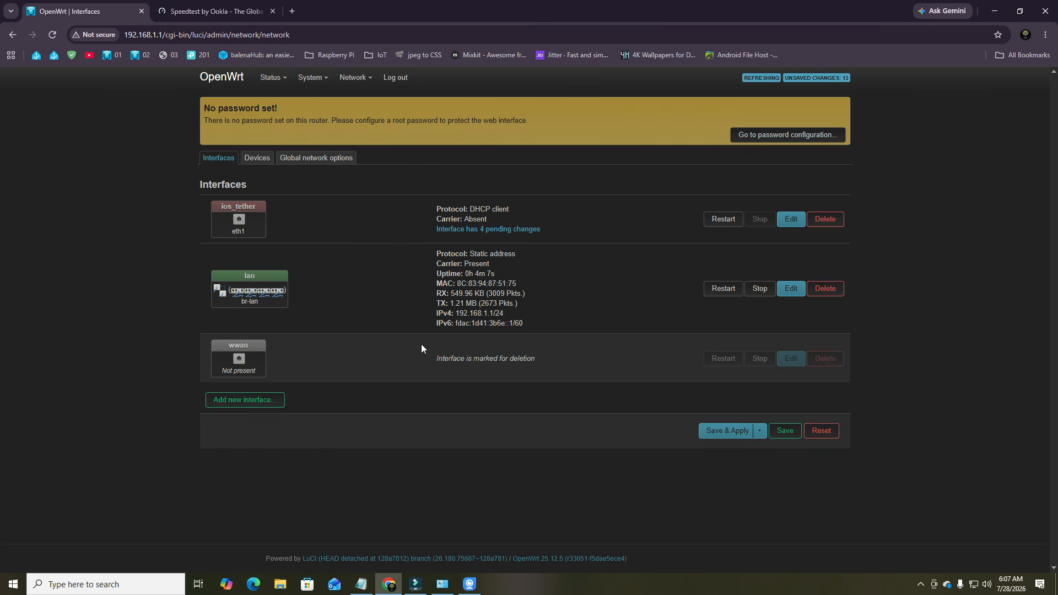
left_click(742, 431)
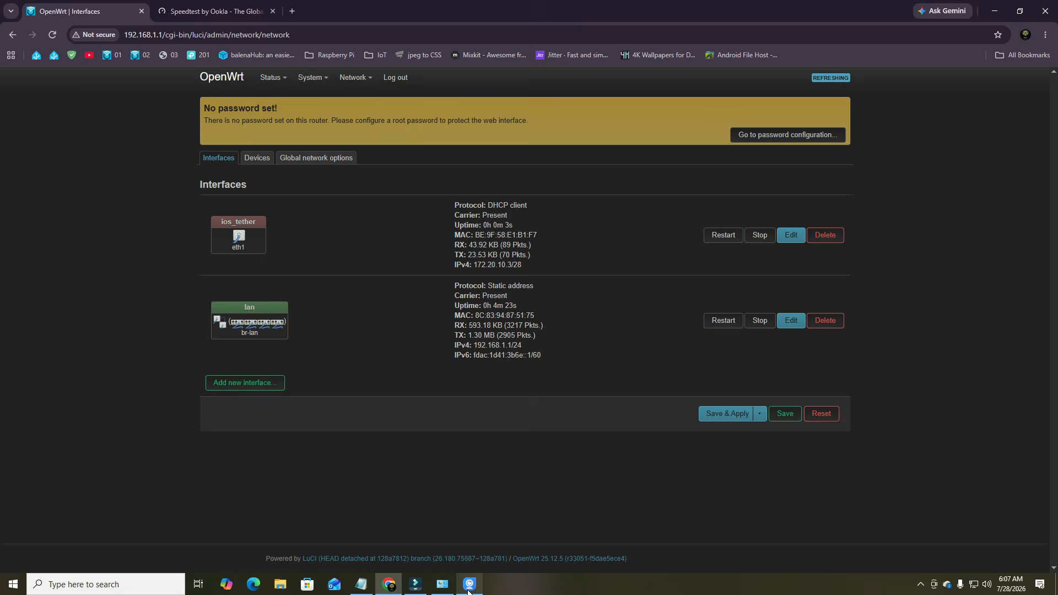
Switch to iVCam to check the phone and router setup, close its window and return to Chrome
left_click(469, 586)
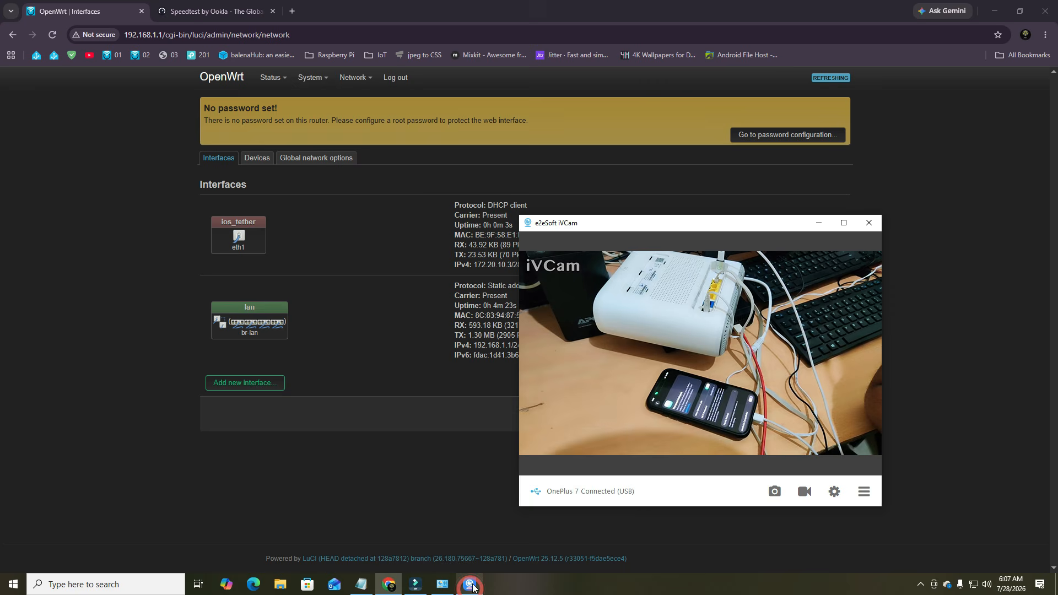
left_click(871, 223)
left_click(397, 470)
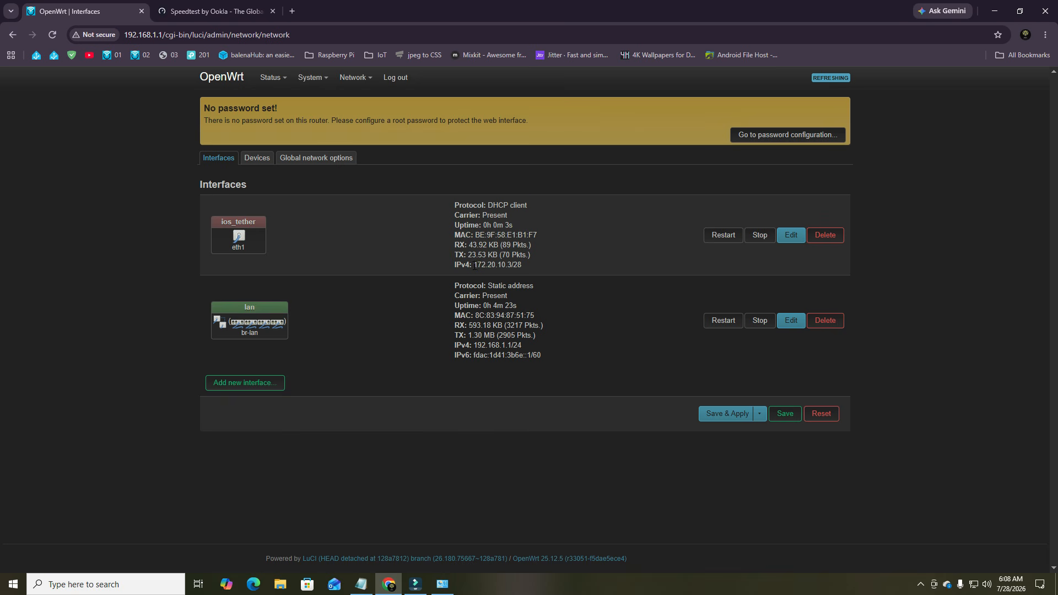
Examine the IPv4 address and traffic counters of the ios_tether interface
triple_click(475, 265)
left_click(531, 265)
left_click_drag(469, 245, 472, 256)
left_click(519, 257)
Load the speedtest.net home page in place of the old test result
left_click(218, 12)
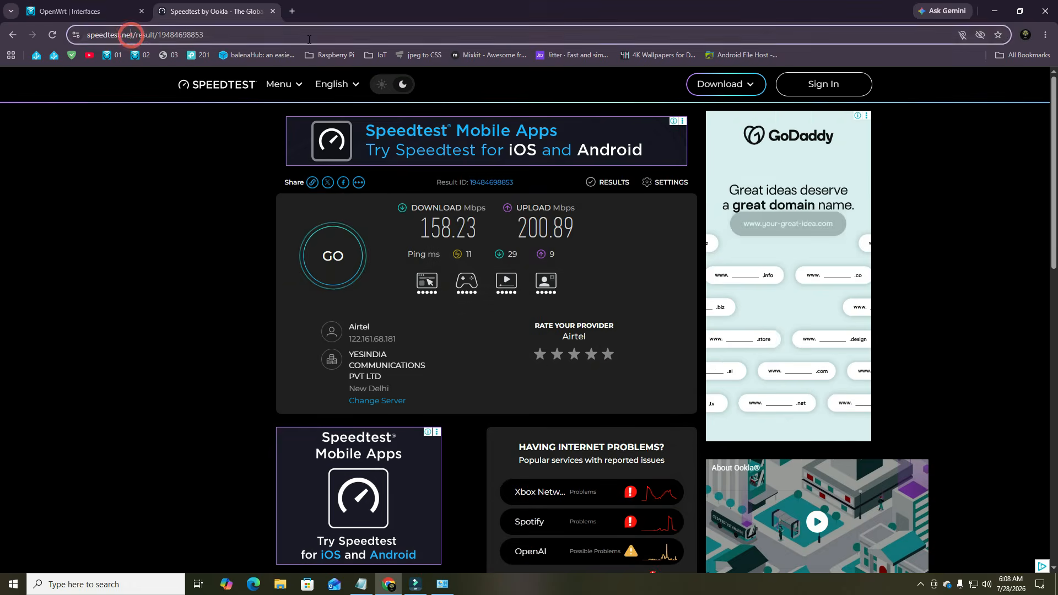
left_click_drag(132, 35, 335, 37)
key("BackSpace")
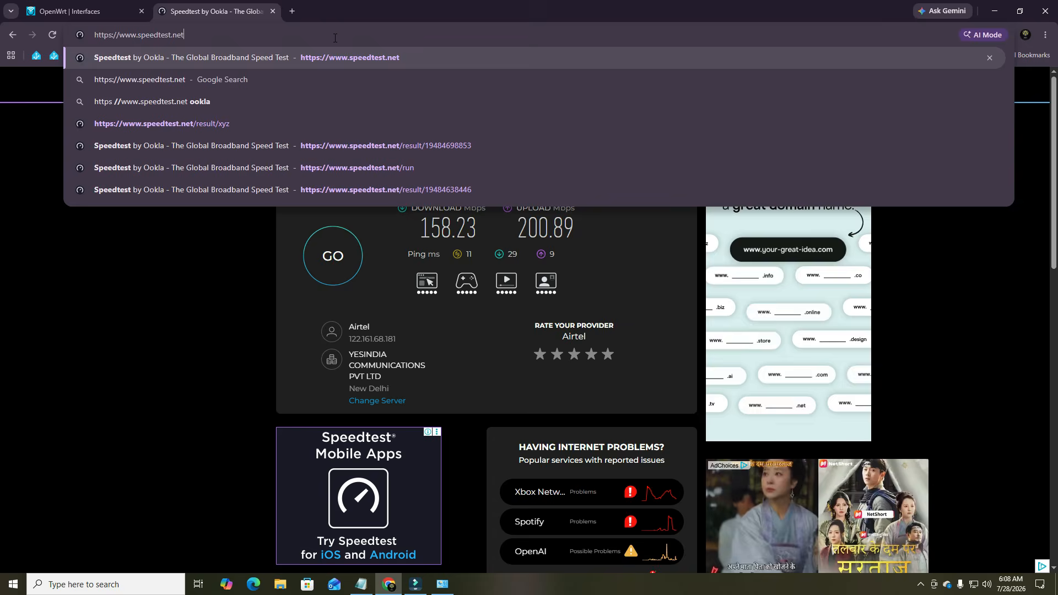
key("Return")
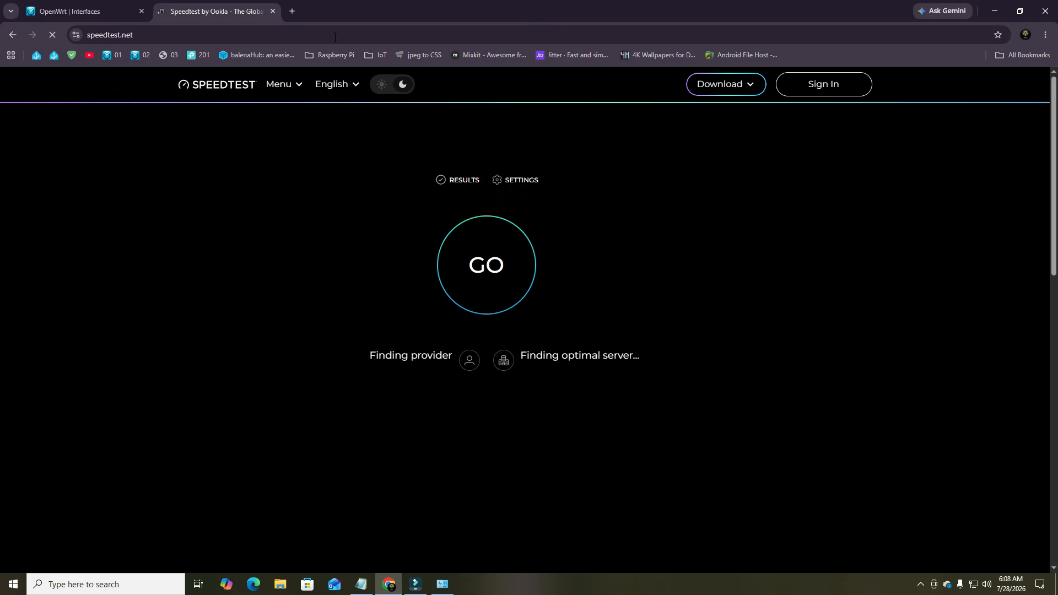
In the Network Connections window, inspect the Ethernet adapter's connection details and default gateway, close the dialogs and return to Chrome
left_click(442, 585)
left_click(458, 203)
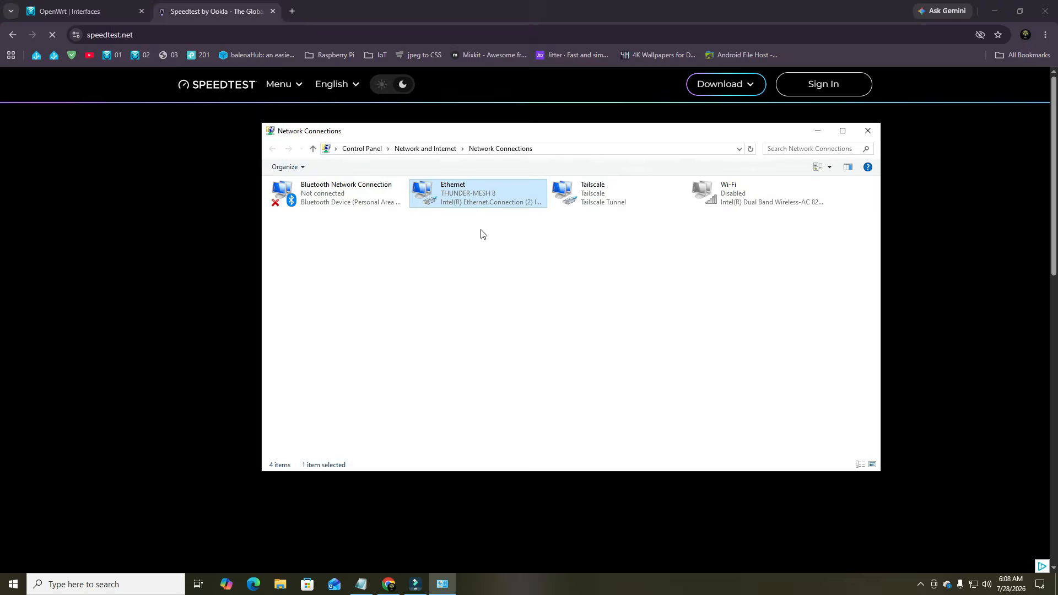
right_click(457, 200)
left_click(492, 222)
left_click(475, 285)
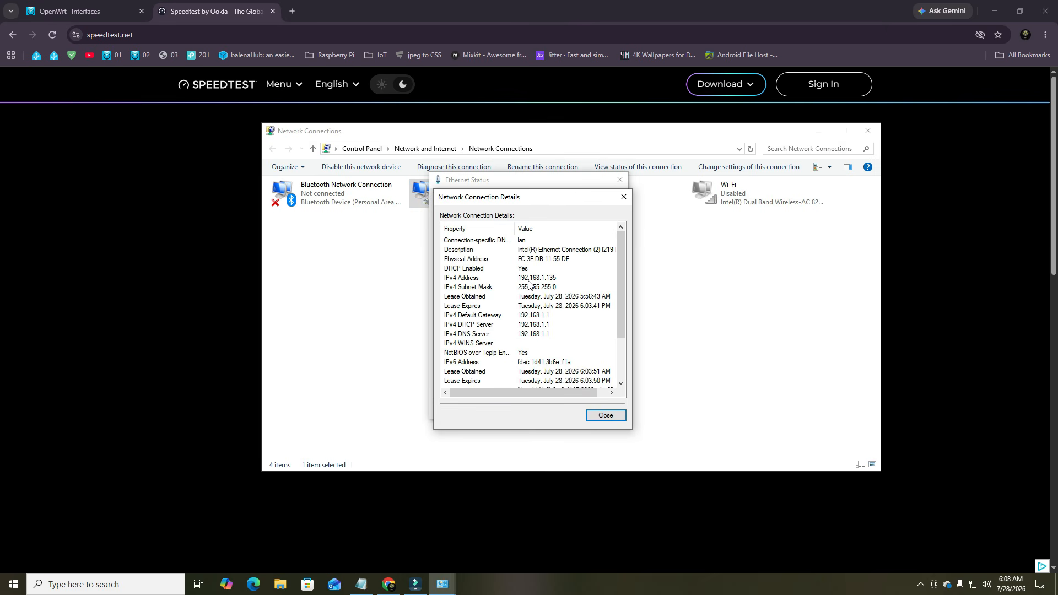
left_click(538, 316)
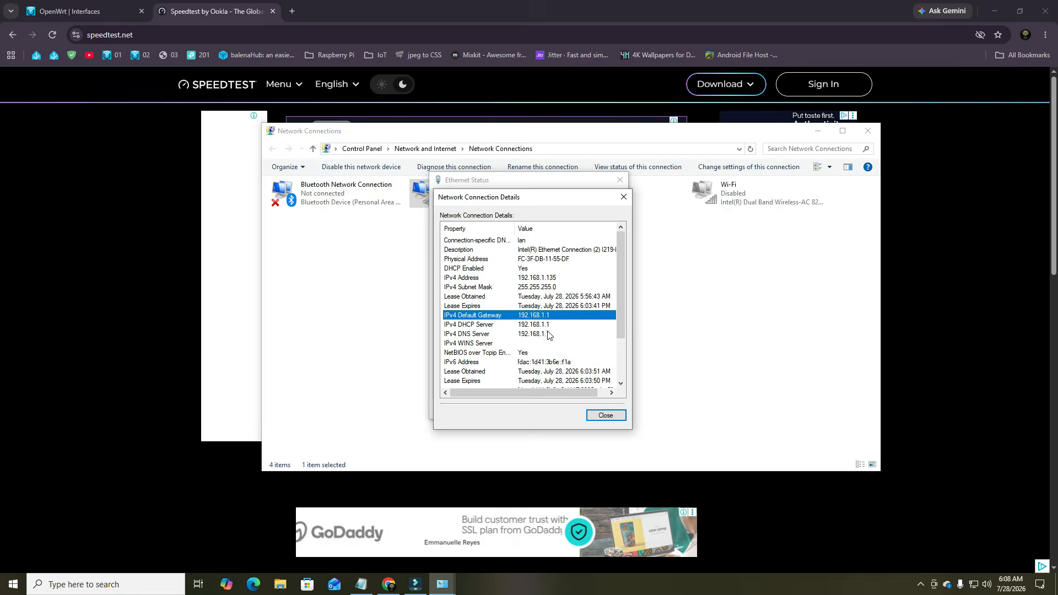
left_click(606, 416)
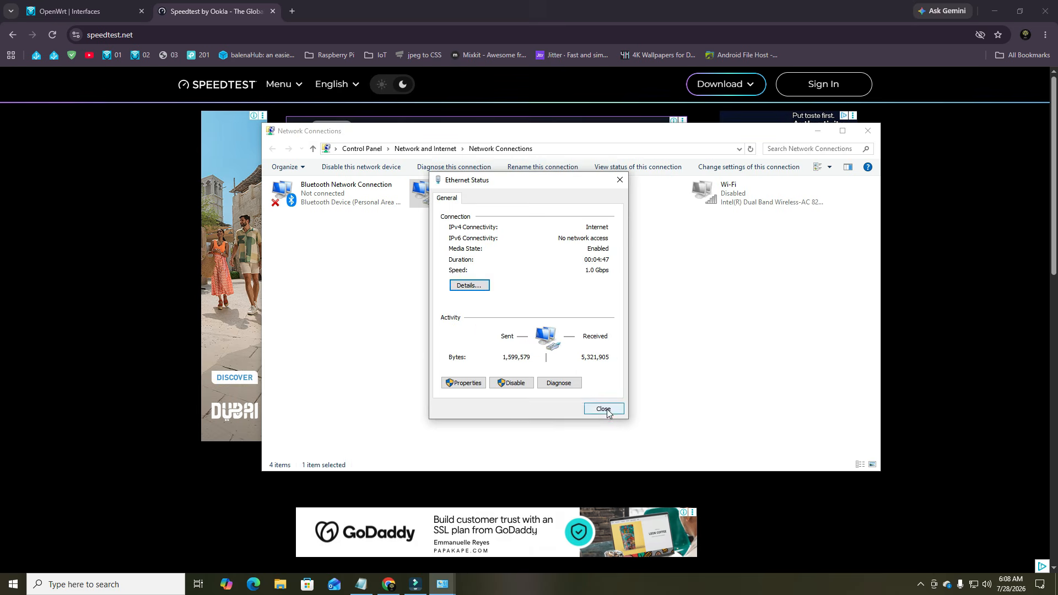
left_click(606, 415)
left_click(124, 235)
Compare the gateway with the IPv4 address of the lan interface on the OpenWrt interfaces page
left_click(57, 5)
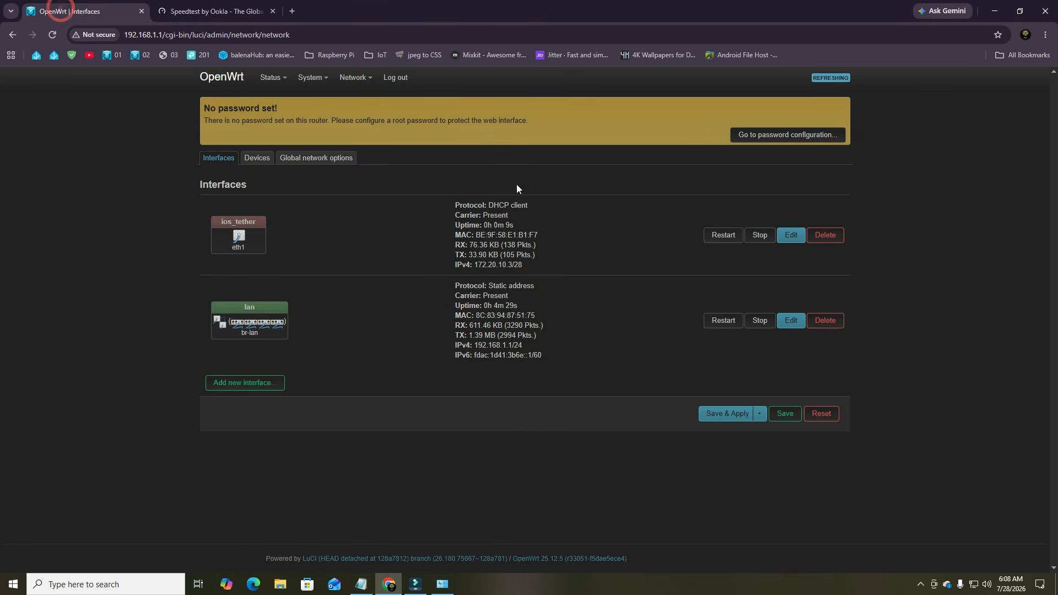
left_click_drag(476, 346, 524, 346)
left_click(500, 349)
left_click(520, 438)
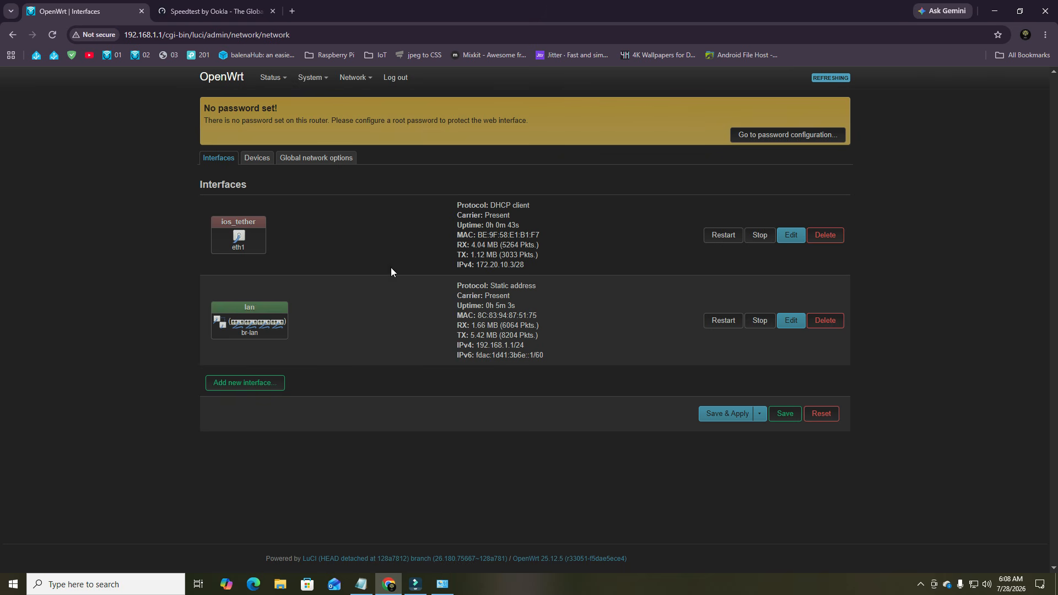
Run a Speedtest over the iPhone tethering connection and close the Speedtest page
left_click(209, 12)
left_click(467, 258)
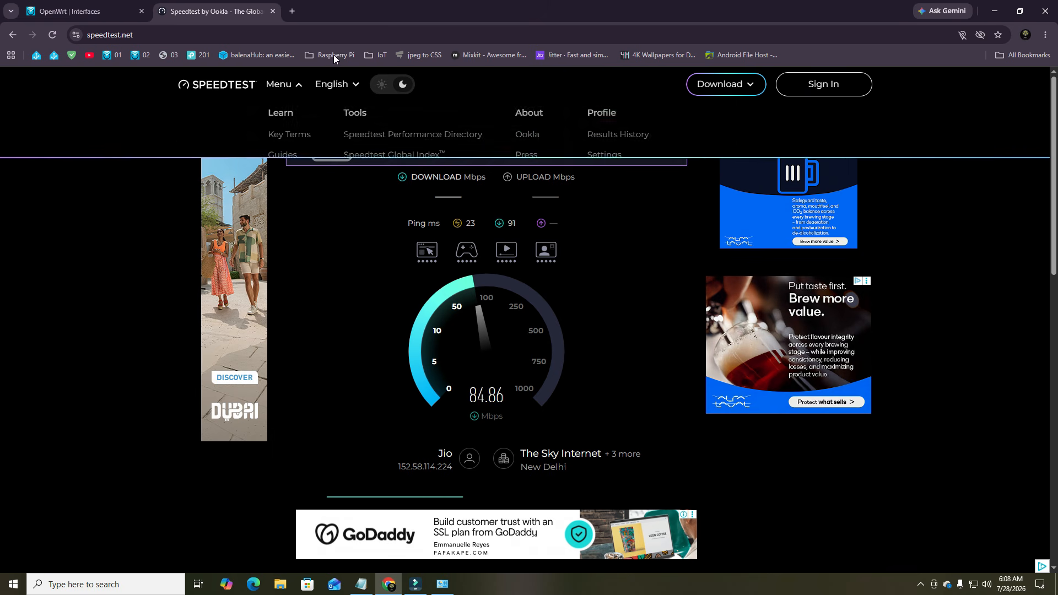
left_click(272, 12)
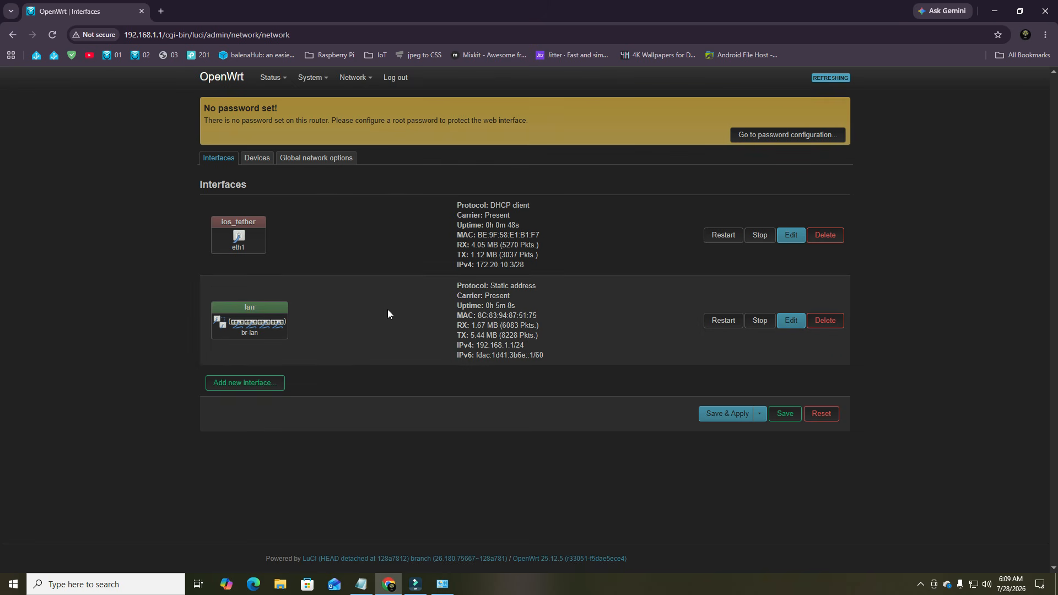
Switch to the Notepad setup guide and review the overview of Modes 1 to 5
left_click(361, 585)
scroll(225, 248, "up", 7)
scroll(204, 424, "down", 1)
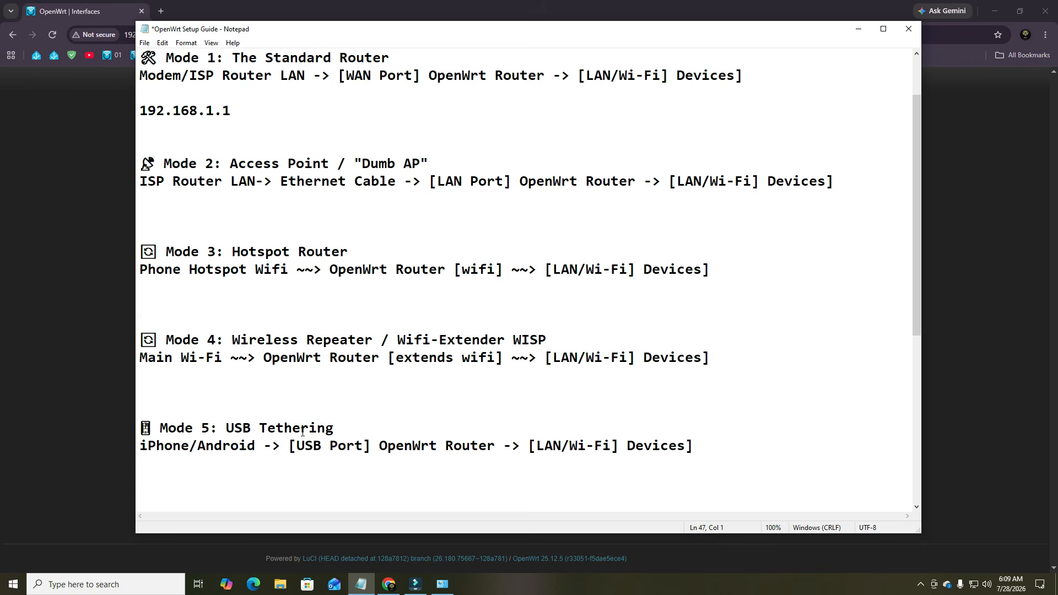
Delete the 192.168.1.1 address and its extra blank line under Mode 1 in the setup guide
scroll(274, 384, "up", 2)
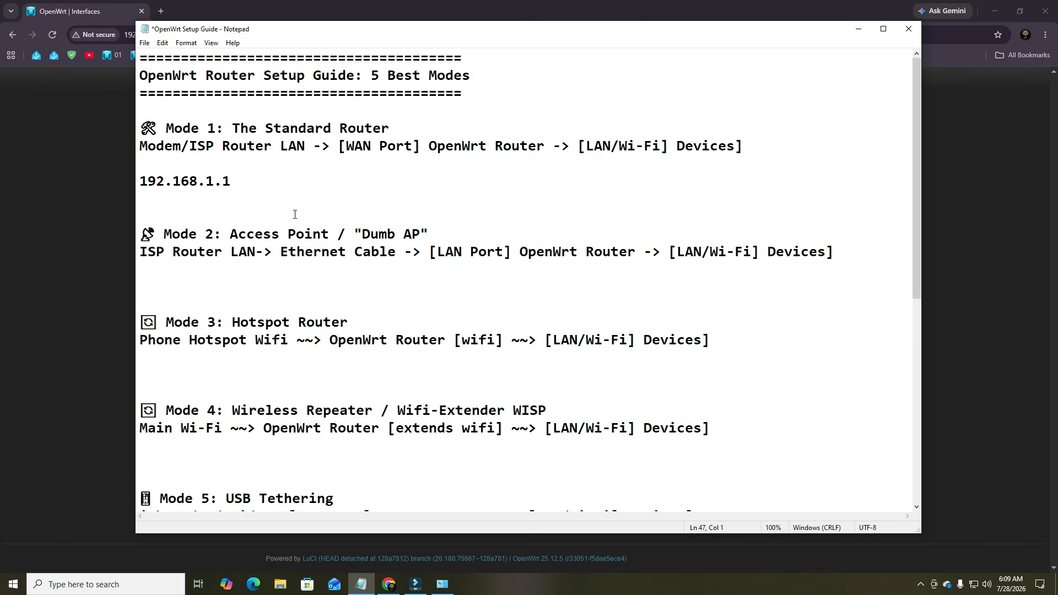
left_click_drag(232, 182, 133, 183)
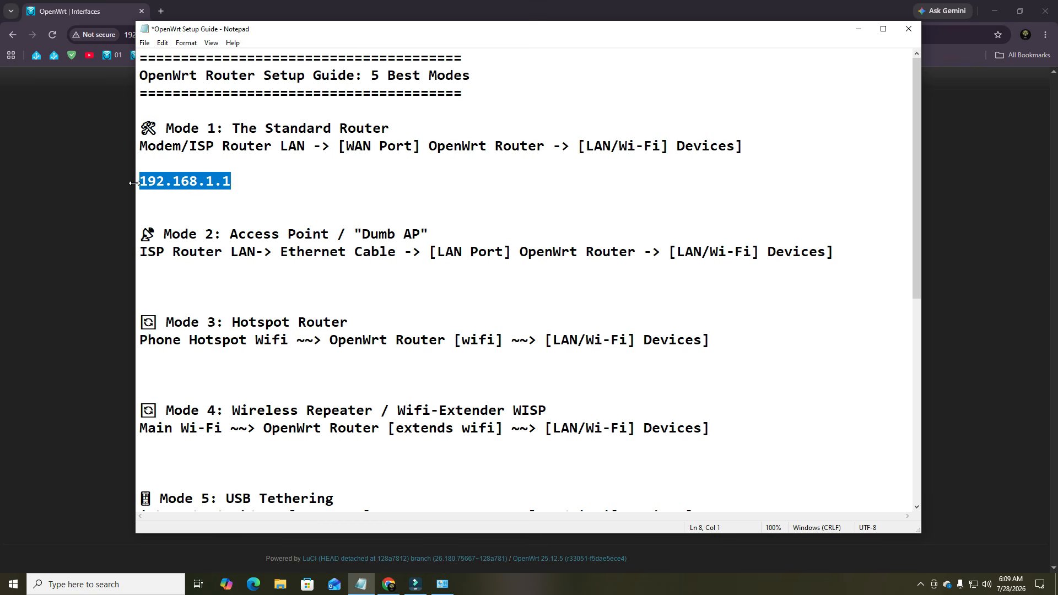
key("BackSpace")
key("BackSpace")
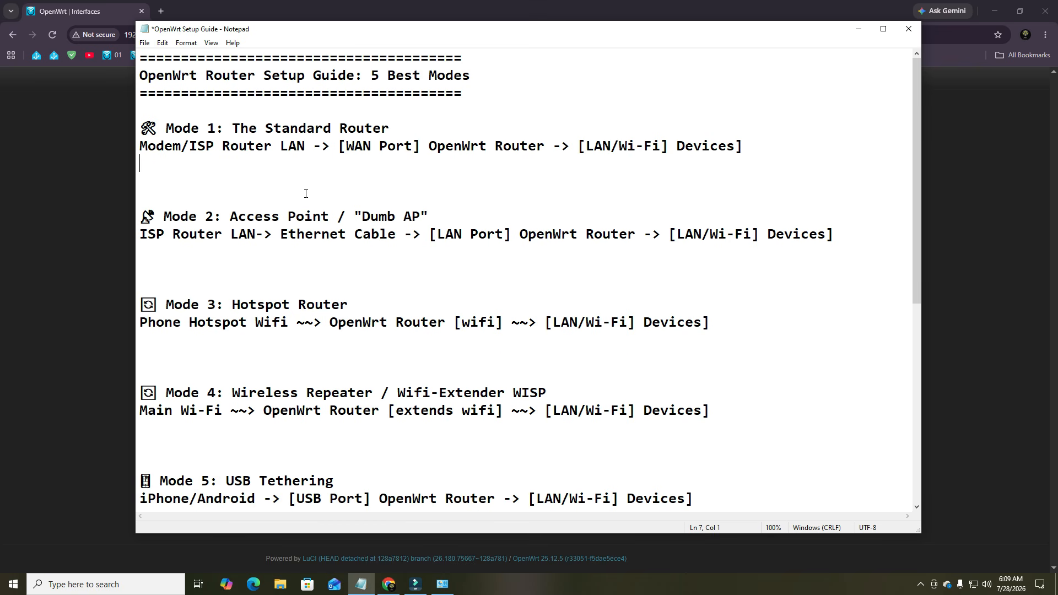
Review the guide, highlighting the USB Tethering, Wireless Repeater and Hotspot Router mode names, and return to the OpenWrt interfaces page in Chrome
scroll(352, 279, "down", 2)
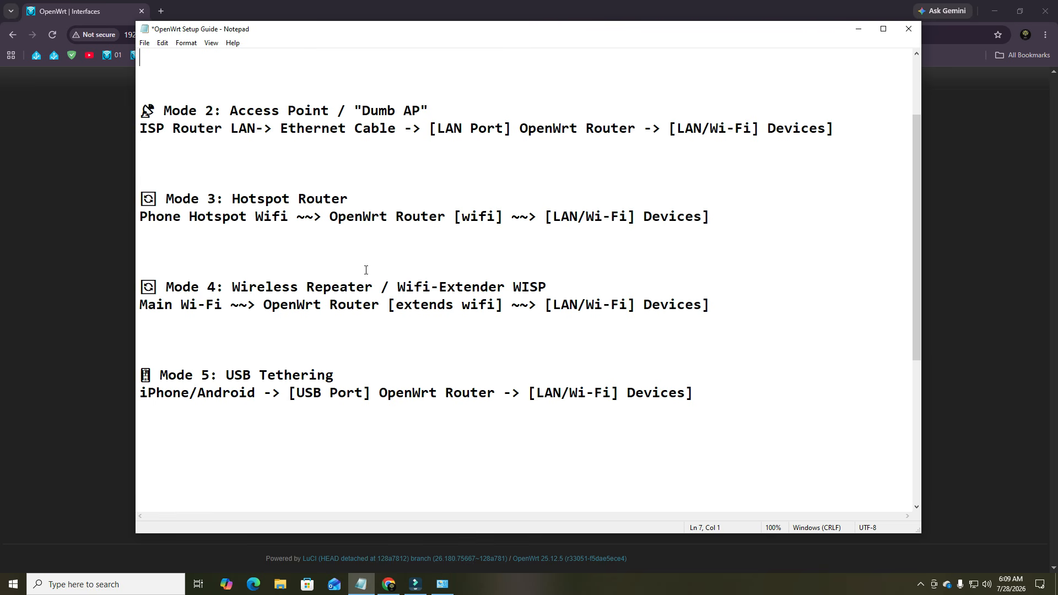
scroll(351, 300, "up", 2)
scroll(356, 323, "down", 3)
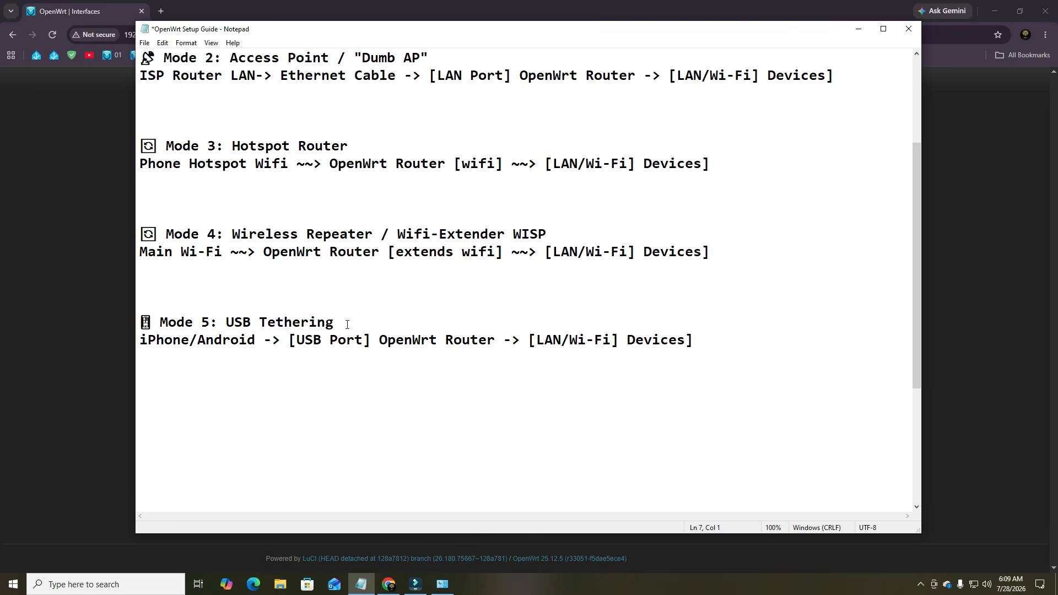
left_click_drag(342, 324, 227, 322)
left_click_drag(373, 233, 234, 236)
scroll(374, 390, "up", 3)
left_click_drag(346, 299, 240, 305)
left_click(56, 272)
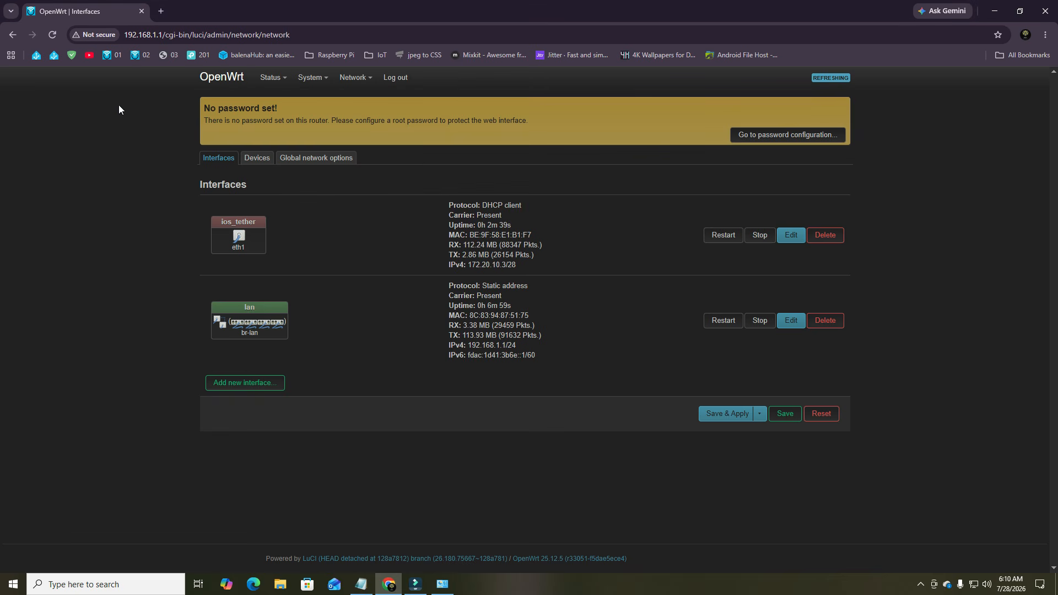